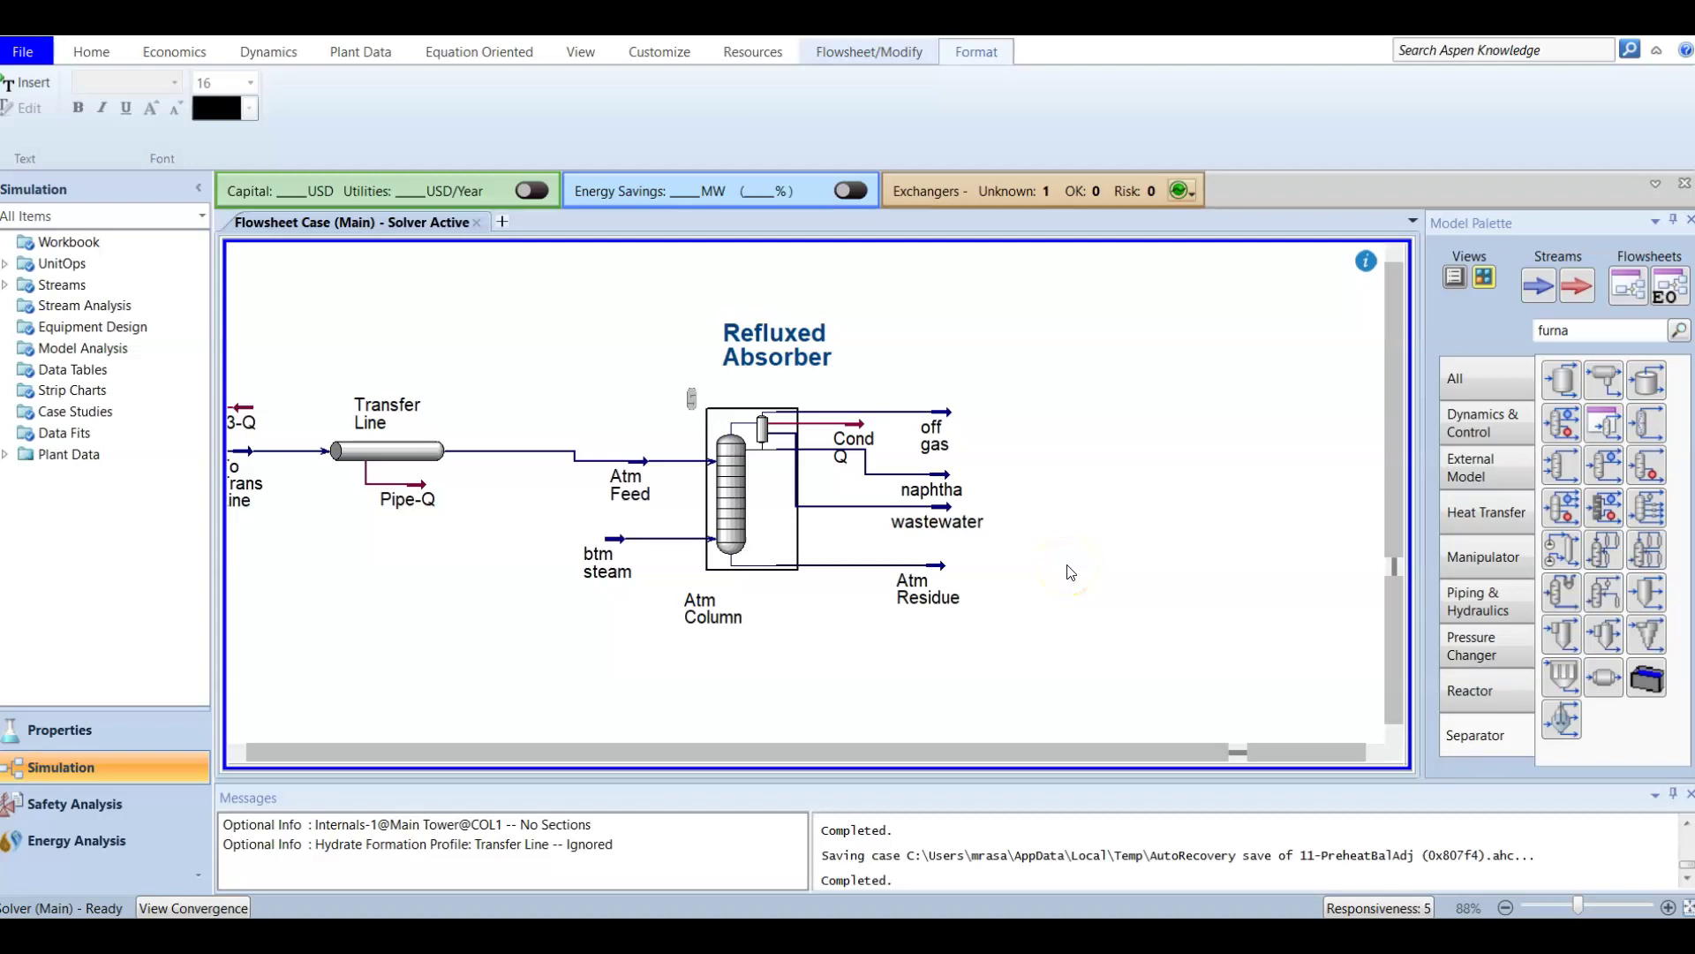
Open the Atm Column, view its side strippers summary, and close the column window
left_click(754, 526)
double_click(754, 526)
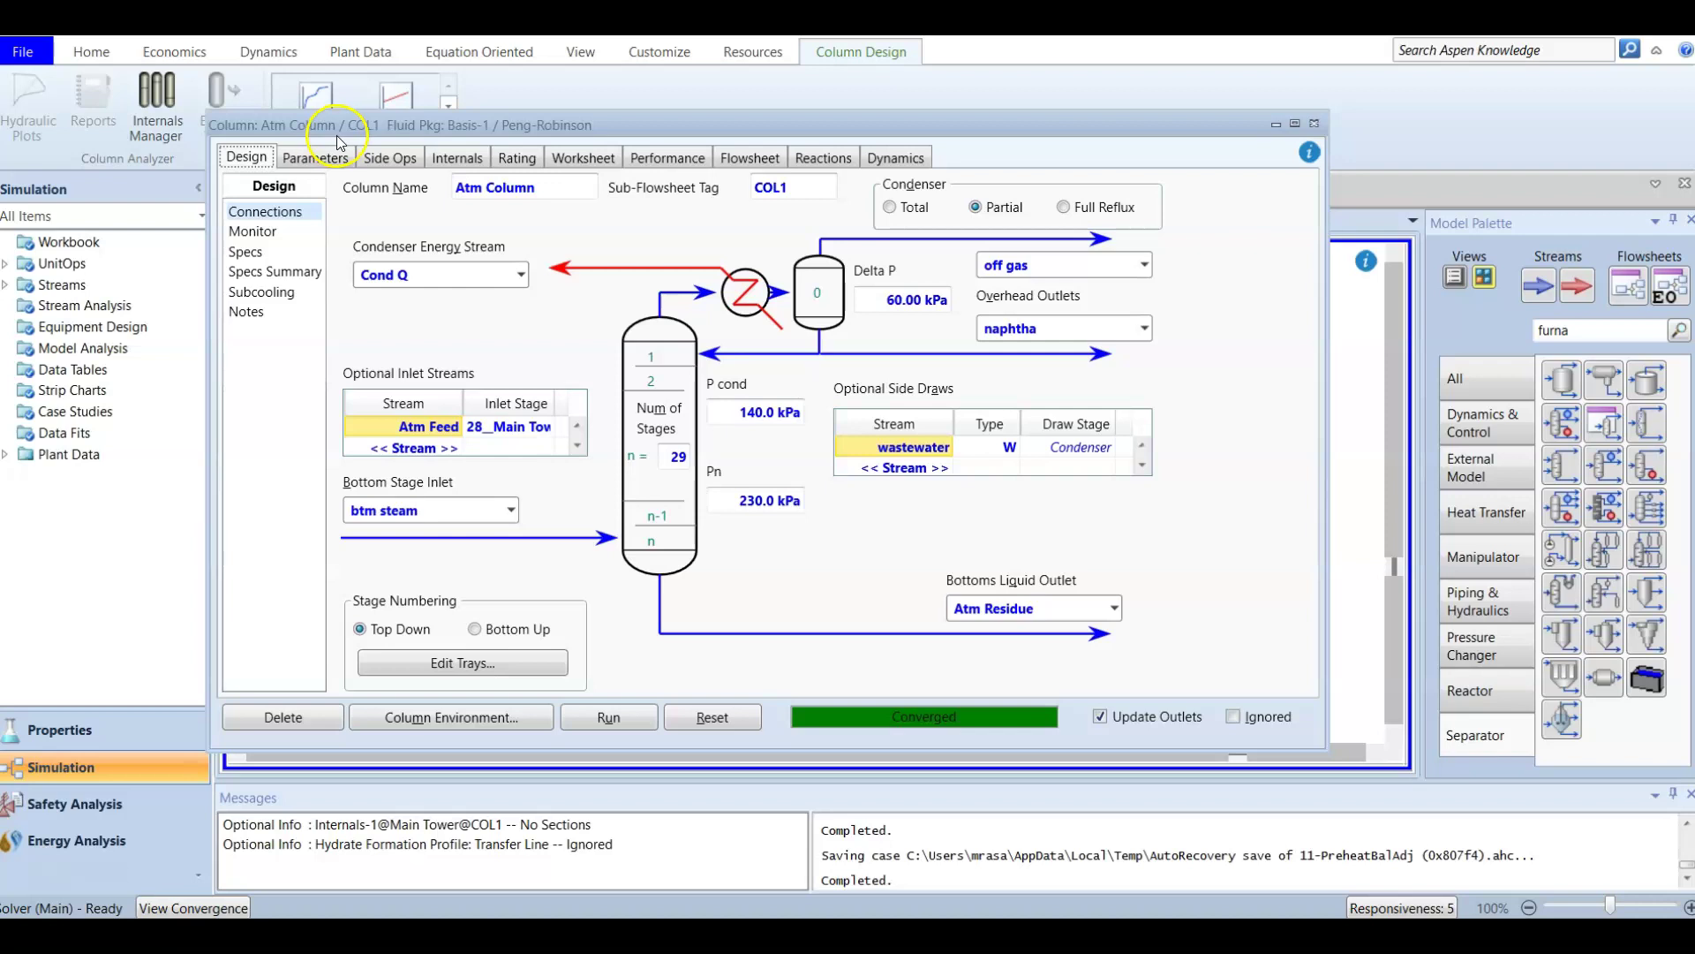
left_click(380, 157)
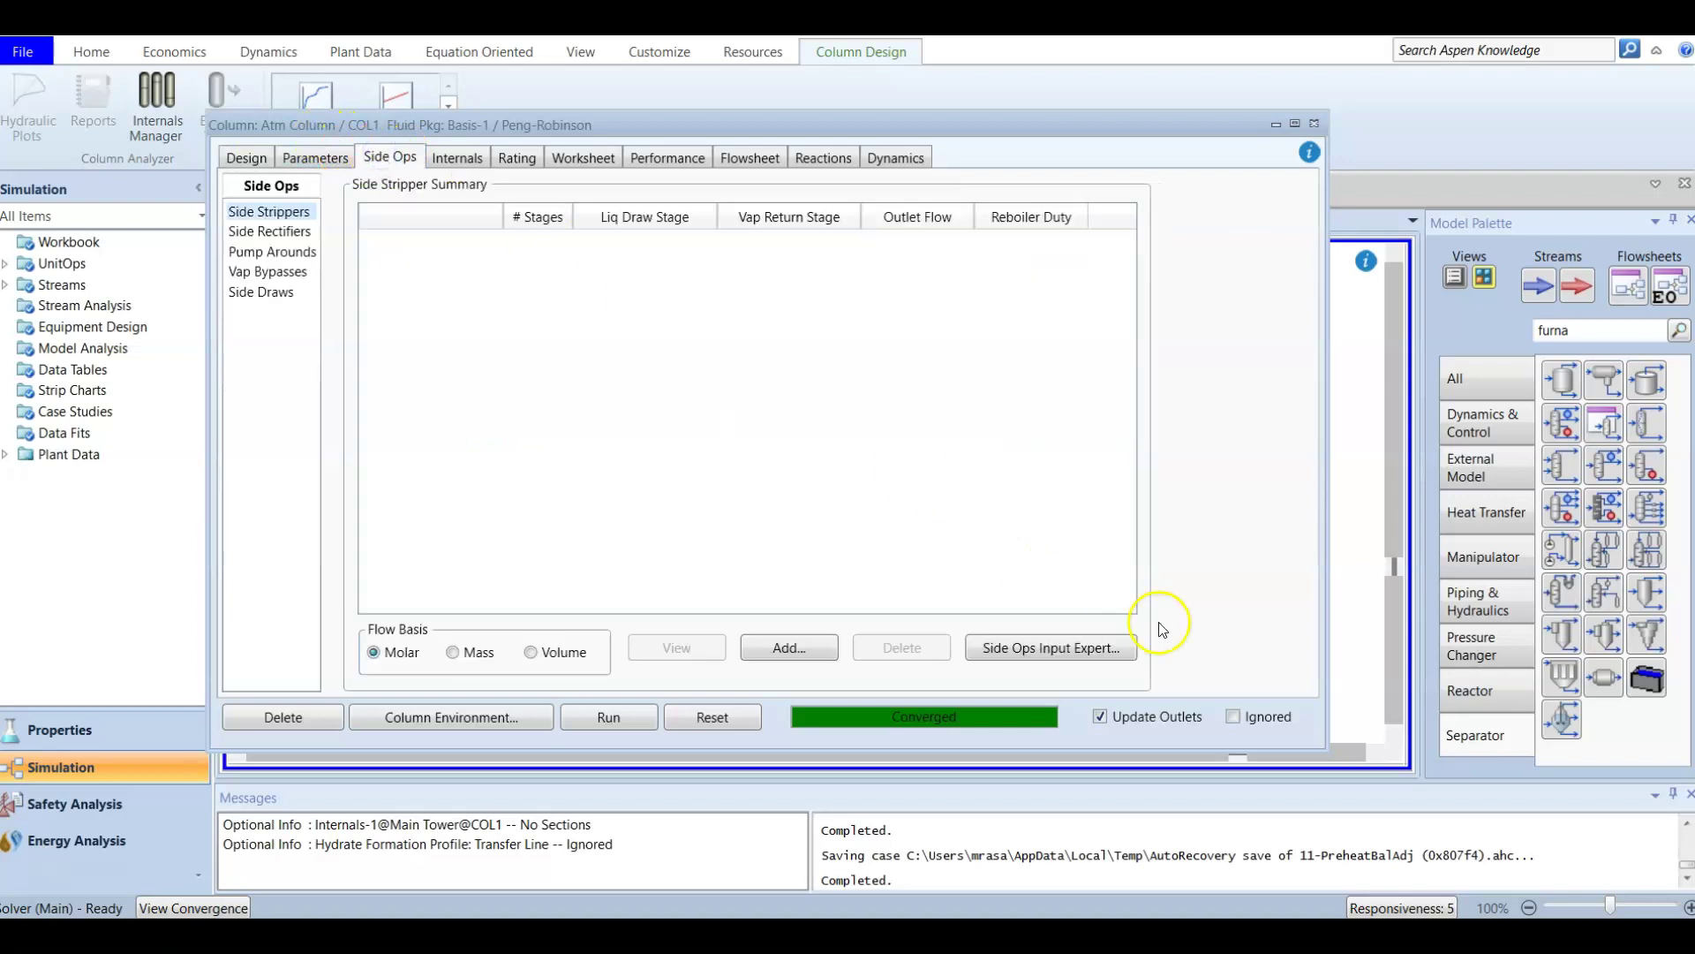
left_click(1314, 123)
left_click(1199, 411)
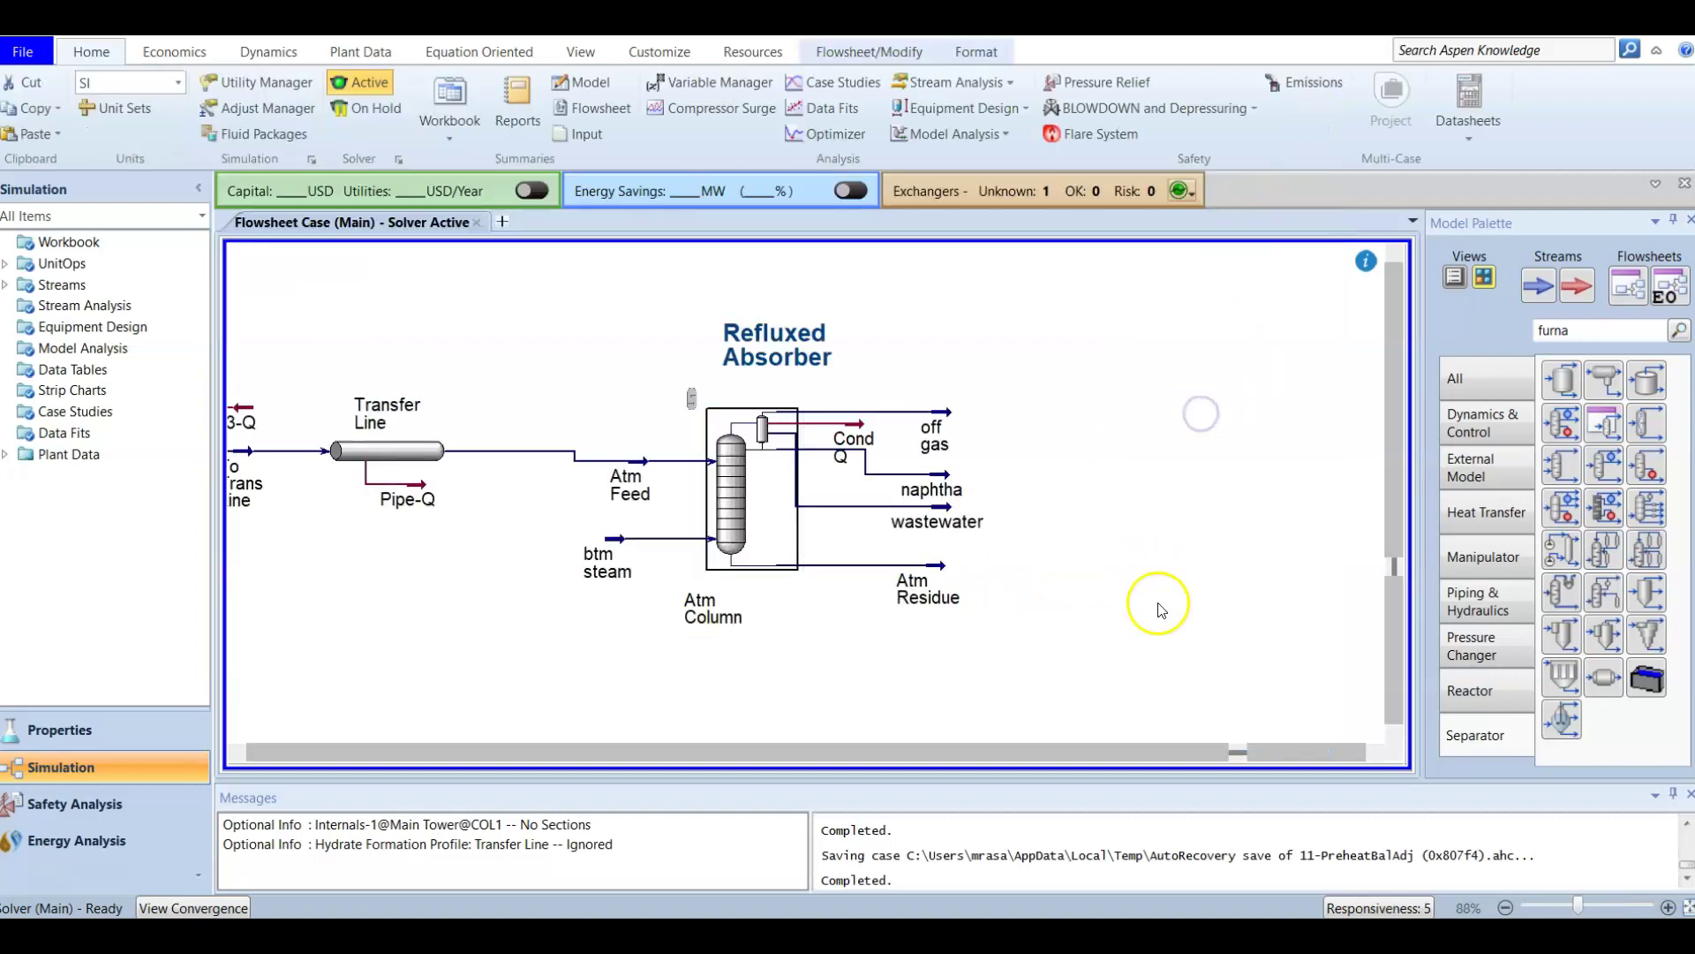
Switch to the ACE Distillation whiteboard and draw red inlet arrows labelled Feed and Stm into the Distillation block
mouse_move(1170, 934)
left_click(1168, 834)
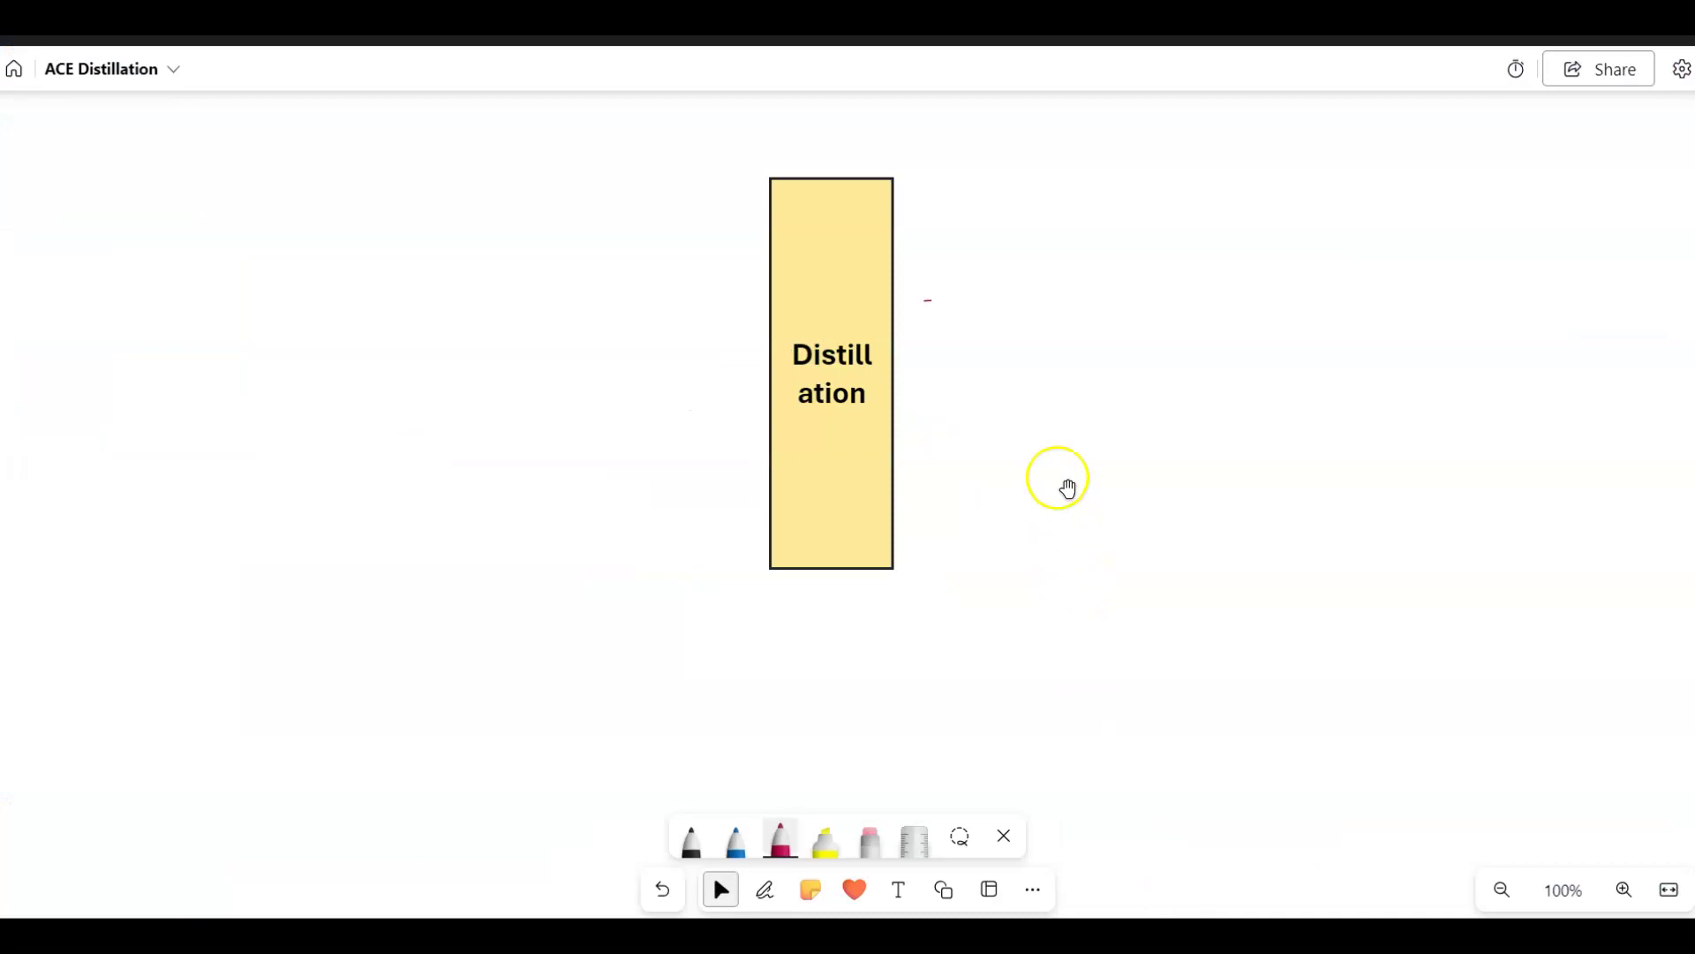
key("p")
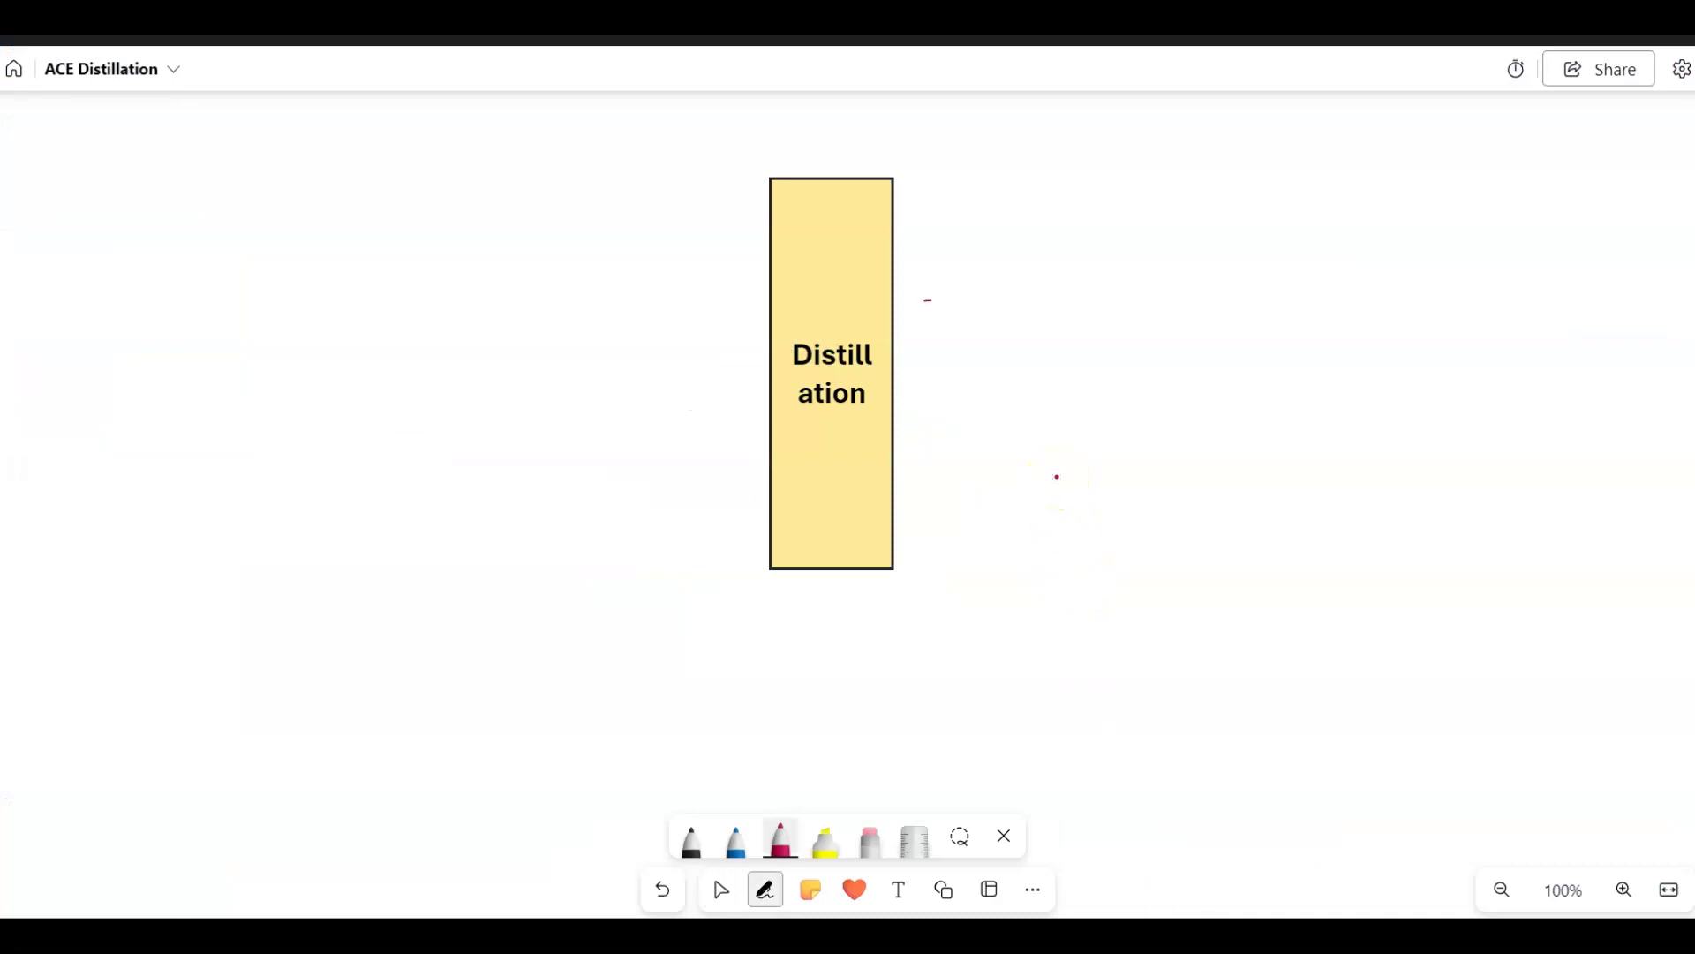
mouse_move(655, 356)
left_mouse_down()
mouse_move(797, 357)
mouse_move(752, 365)
left_mouse_up()
mouse_move(634, 309)
left_mouse_down()
mouse_move(600, 339)
mouse_move(696, 334)
left_mouse_up()
mouse_move(649, 527)
left_mouse_down()
mouse_move(766, 512)
mouse_move(751, 523)
left_mouse_up()
mouse_move(547, 493)
left_mouse_down()
mouse_move(578, 508)
mouse_move(648, 491)
left_mouse_up()
Draw red outlet arrows near the top of the Distillation block and label them IG and Naphtha
mouse_move(872, 170)
left_mouse_down()
mouse_move(869, 151)
mouse_move(919, 148)
left_mouse_up()
mouse_move(907, 139)
left_mouse_down()
mouse_move(929, 145)
mouse_move(919, 156)
left_mouse_up()
mouse_move(959, 127)
left_mouse_down()
mouse_move(976, 148)
mouse_move(1041, 142)
left_mouse_up()
mouse_move(898, 222)
left_mouse_down()
mouse_move(1079, 200)
mouse_move(1138, 215)
mouse_move(1226, 175)
mouse_move(1322, 187)
left_mouse_up()
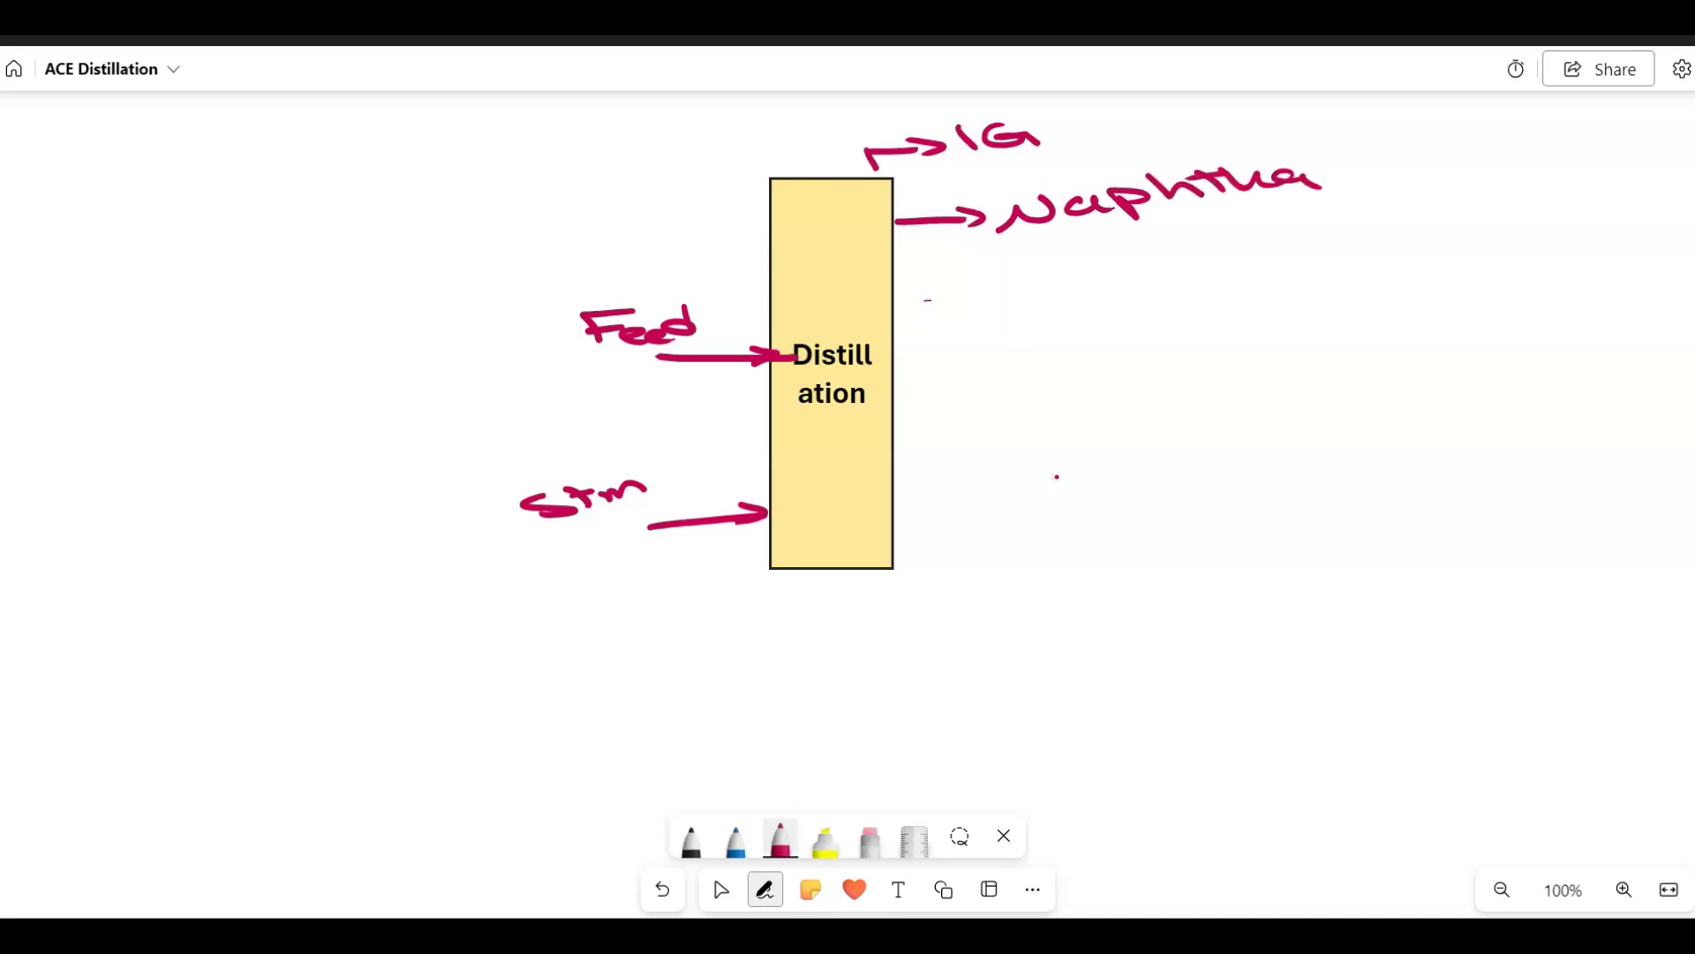
Draw red arrows leaving the Distillation block below Naphtha and label them Kerosene, Diesel, AGO and Residue
left_click_drag(903, 309, 1277, 285)
left_click(1043, 296)
left_click_drag(930, 395, 1119, 380)
left_click_drag(1132, 378, 1264, 341)
mouse_move(918, 468)
left_mouse_down()
mouse_move(1179, 456)
mouse_move(1206, 430)
left_mouse_up()
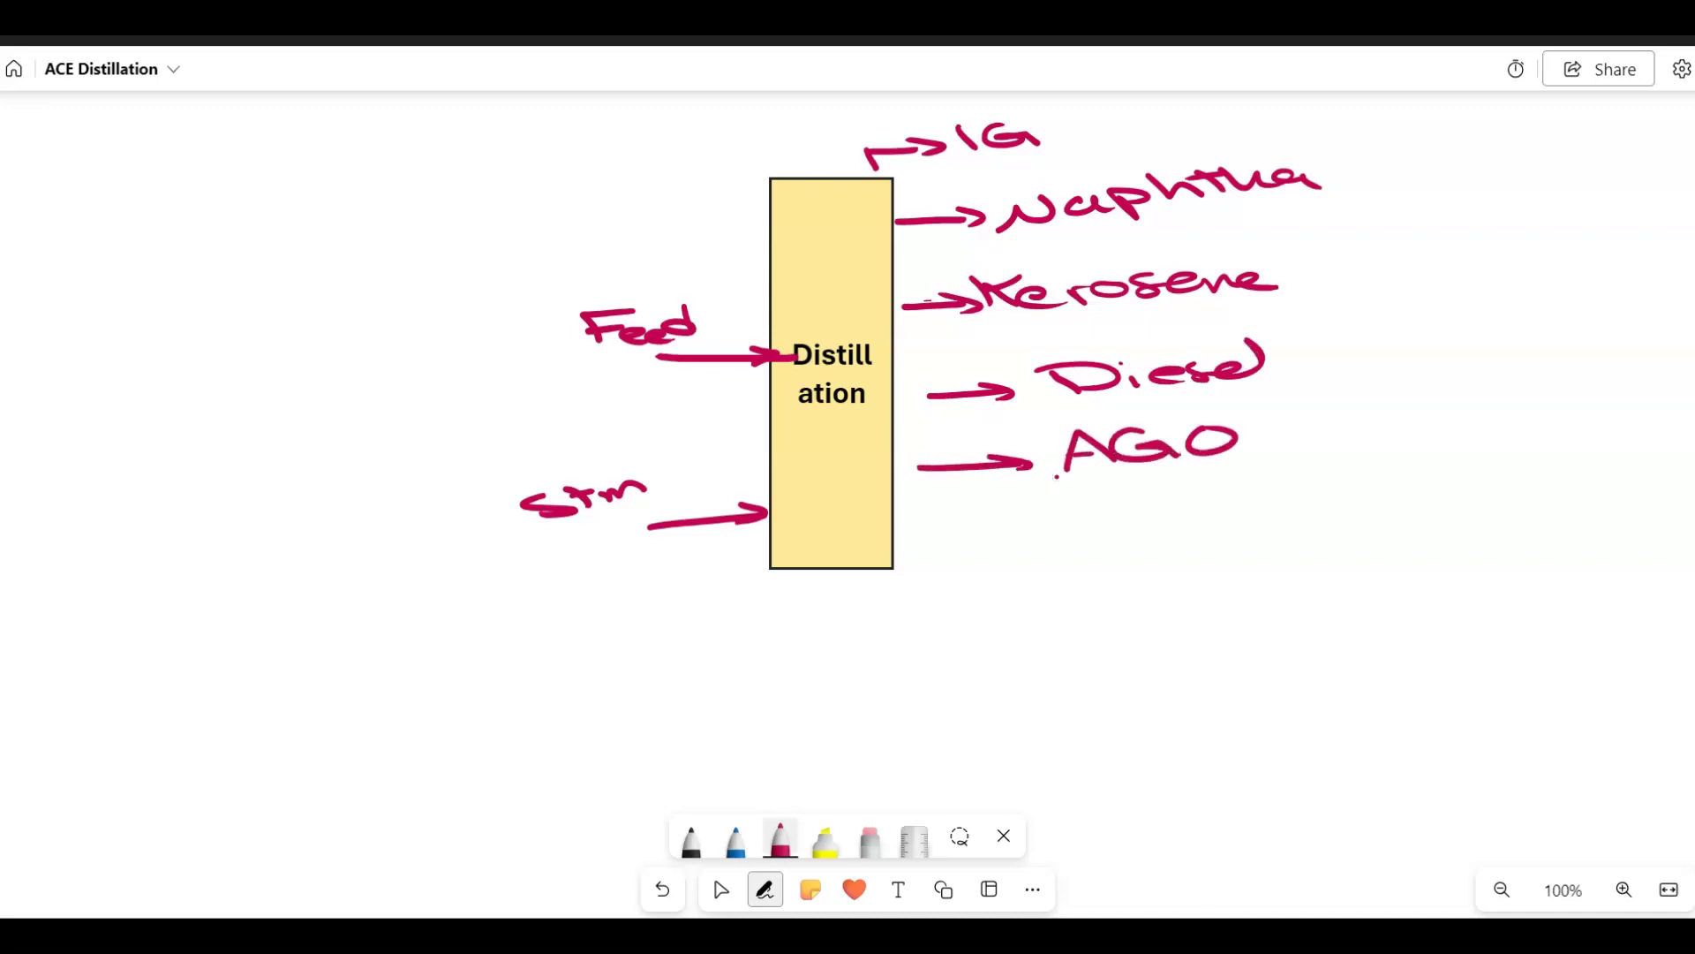
left_click_drag(868, 581, 1010, 600)
mouse_move(1025, 572)
left_mouse_down()
mouse_move(1026, 600)
mouse_move(1139, 574)
left_mouse_up()
mouse_move(1146, 582)
left_mouse_down()
mouse_move(1202, 554)
mouse_move(1240, 574)
mouse_move(1303, 567)
left_mouse_up()
Circle the IG, Naphtha and Residue labels with the blue pen
left_click(735, 839)
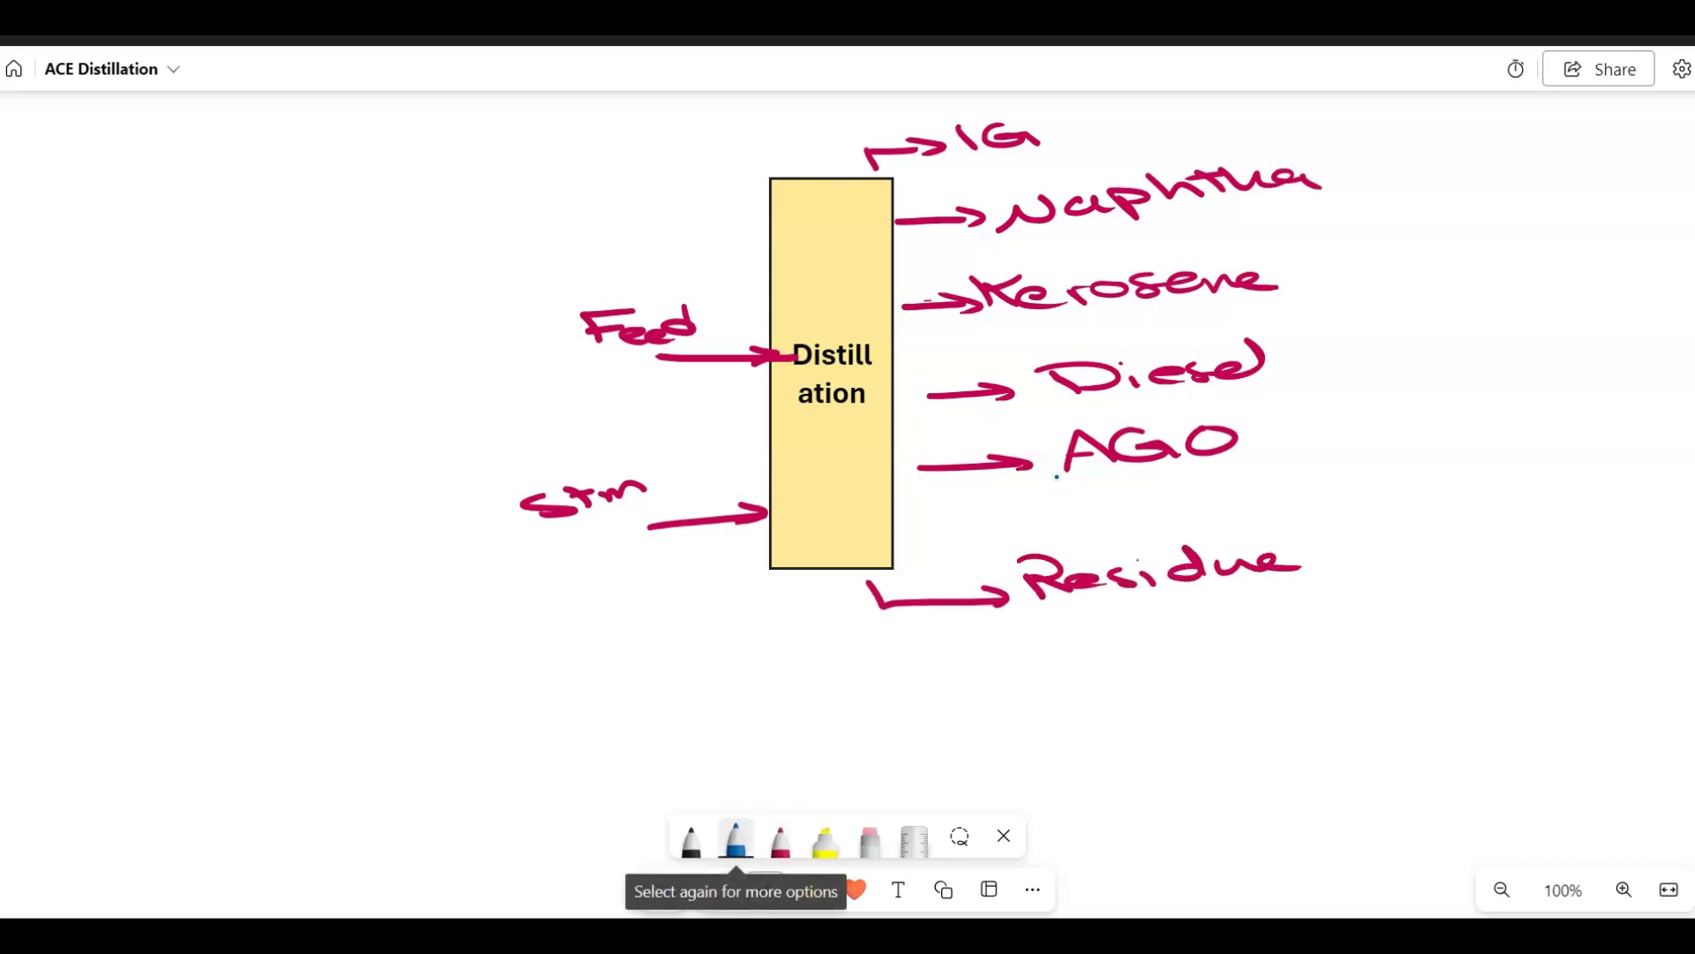
mouse_move(972, 166)
left_mouse_down()
mouse_move(1060, 161)
mouse_move(890, 144)
mouse_move(1012, 162)
left_mouse_up()
mouse_move(1177, 213)
left_mouse_down()
mouse_move(1342, 151)
mouse_move(938, 250)
left_mouse_up()
mouse_move(1079, 624)
left_mouse_down()
mouse_move(1240, 613)
mouse_move(1054, 532)
mouse_move(1059, 621)
left_mouse_up()
Draw an arrow from Residue to the handwritten word Reboiler, and bracket IG and Naphtha with the label Condenser
mouse_move(1235, 615)
left_mouse_down()
mouse_move(1387, 635)
mouse_move(1384, 603)
mouse_move(1401, 630)
mouse_move(1449, 606)
mouse_move(1456, 622)
mouse_move(1547, 617)
left_mouse_up()
left_click_drag(1563, 604, 1627, 583)
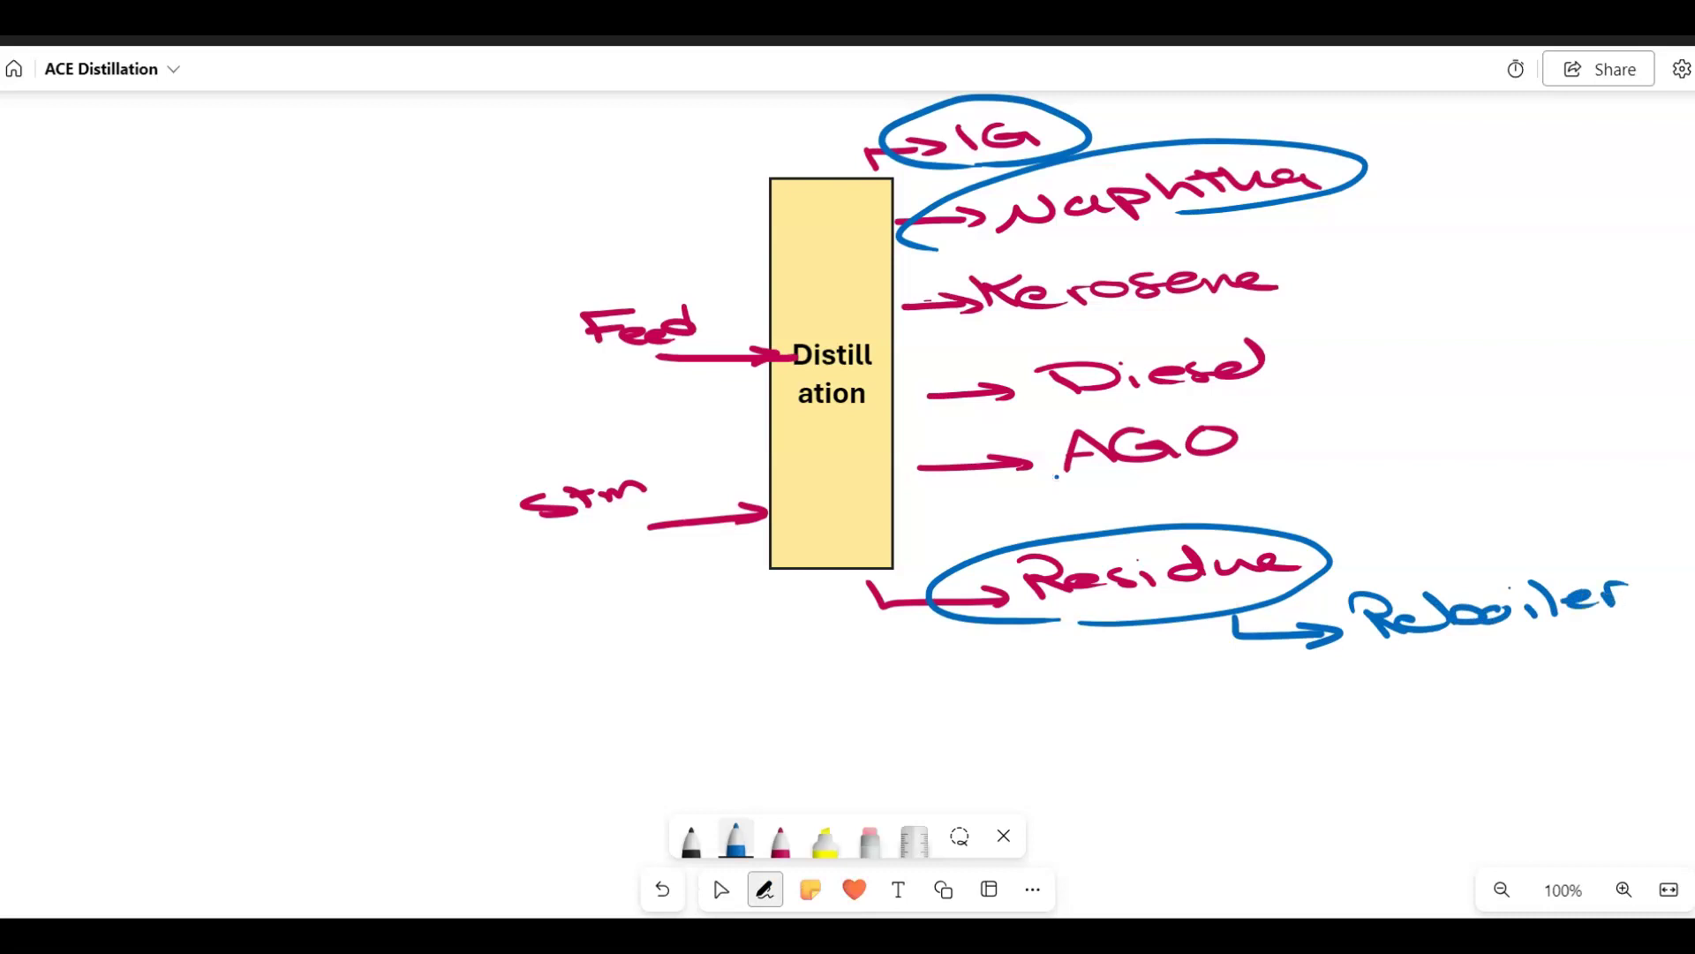
mouse_move(1366, 110)
left_mouse_down()
mouse_move(1413, 137)
mouse_move(1418, 202)
mouse_move(1371, 205)
left_mouse_up()
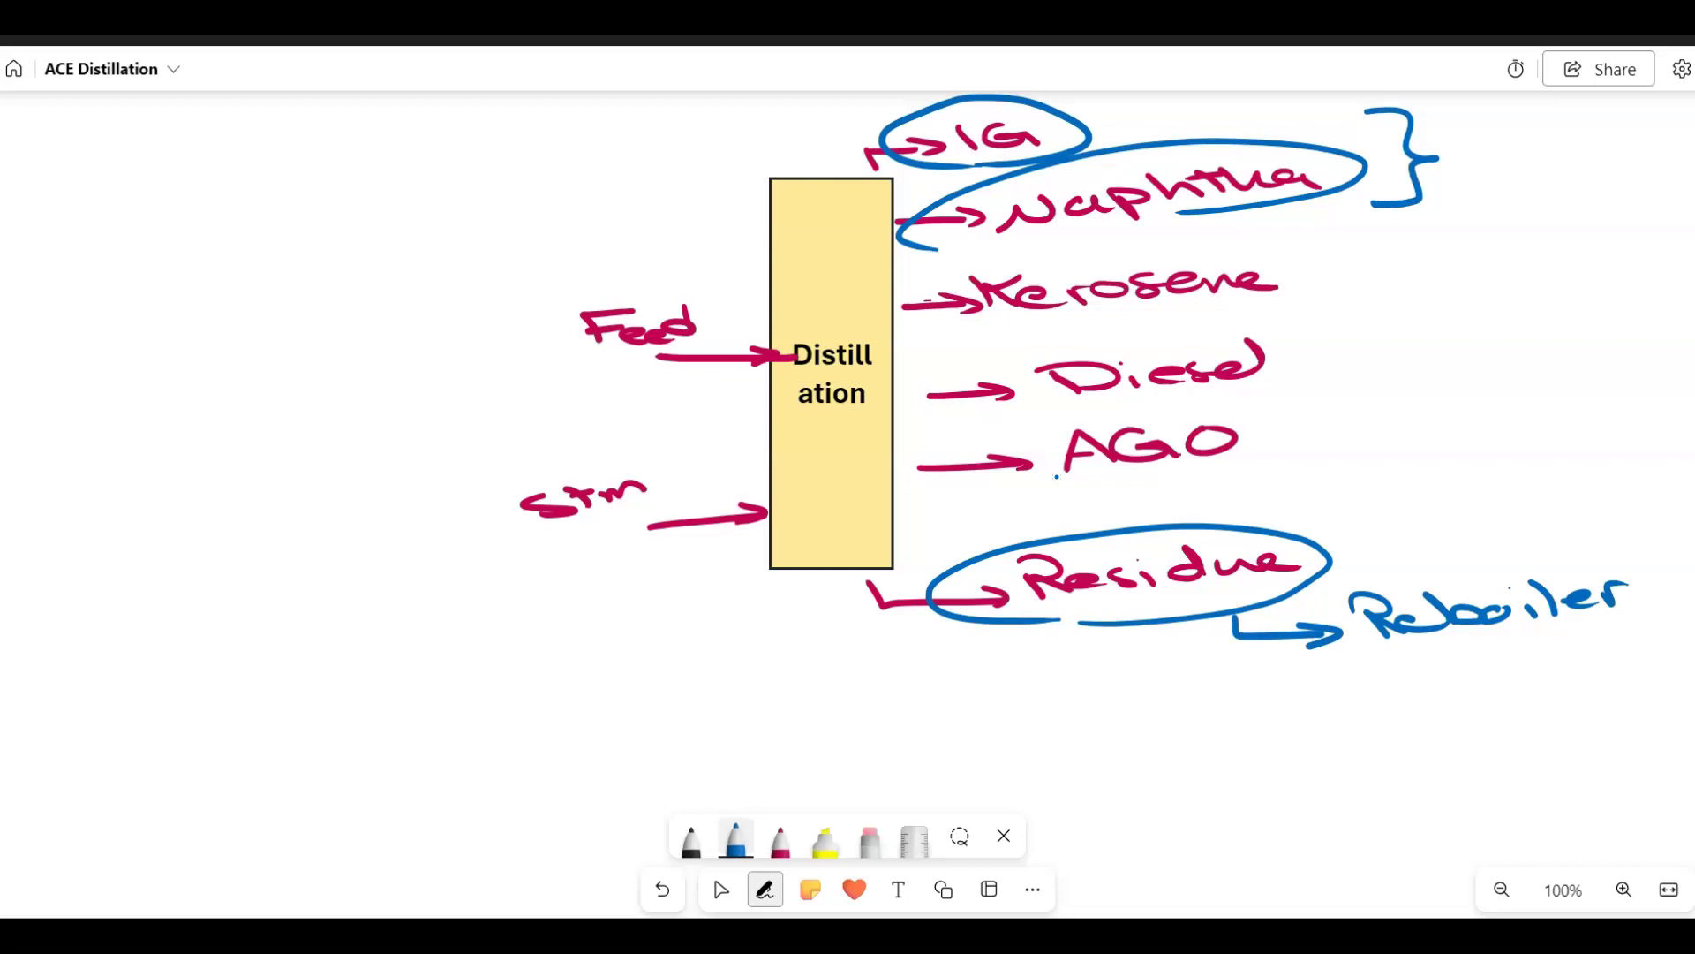
mouse_move(1469, 155)
left_mouse_down()
mouse_move(1518, 164)
mouse_move(1547, 137)
mouse_move(1585, 158)
mouse_move(1661, 148)
left_mouse_up()
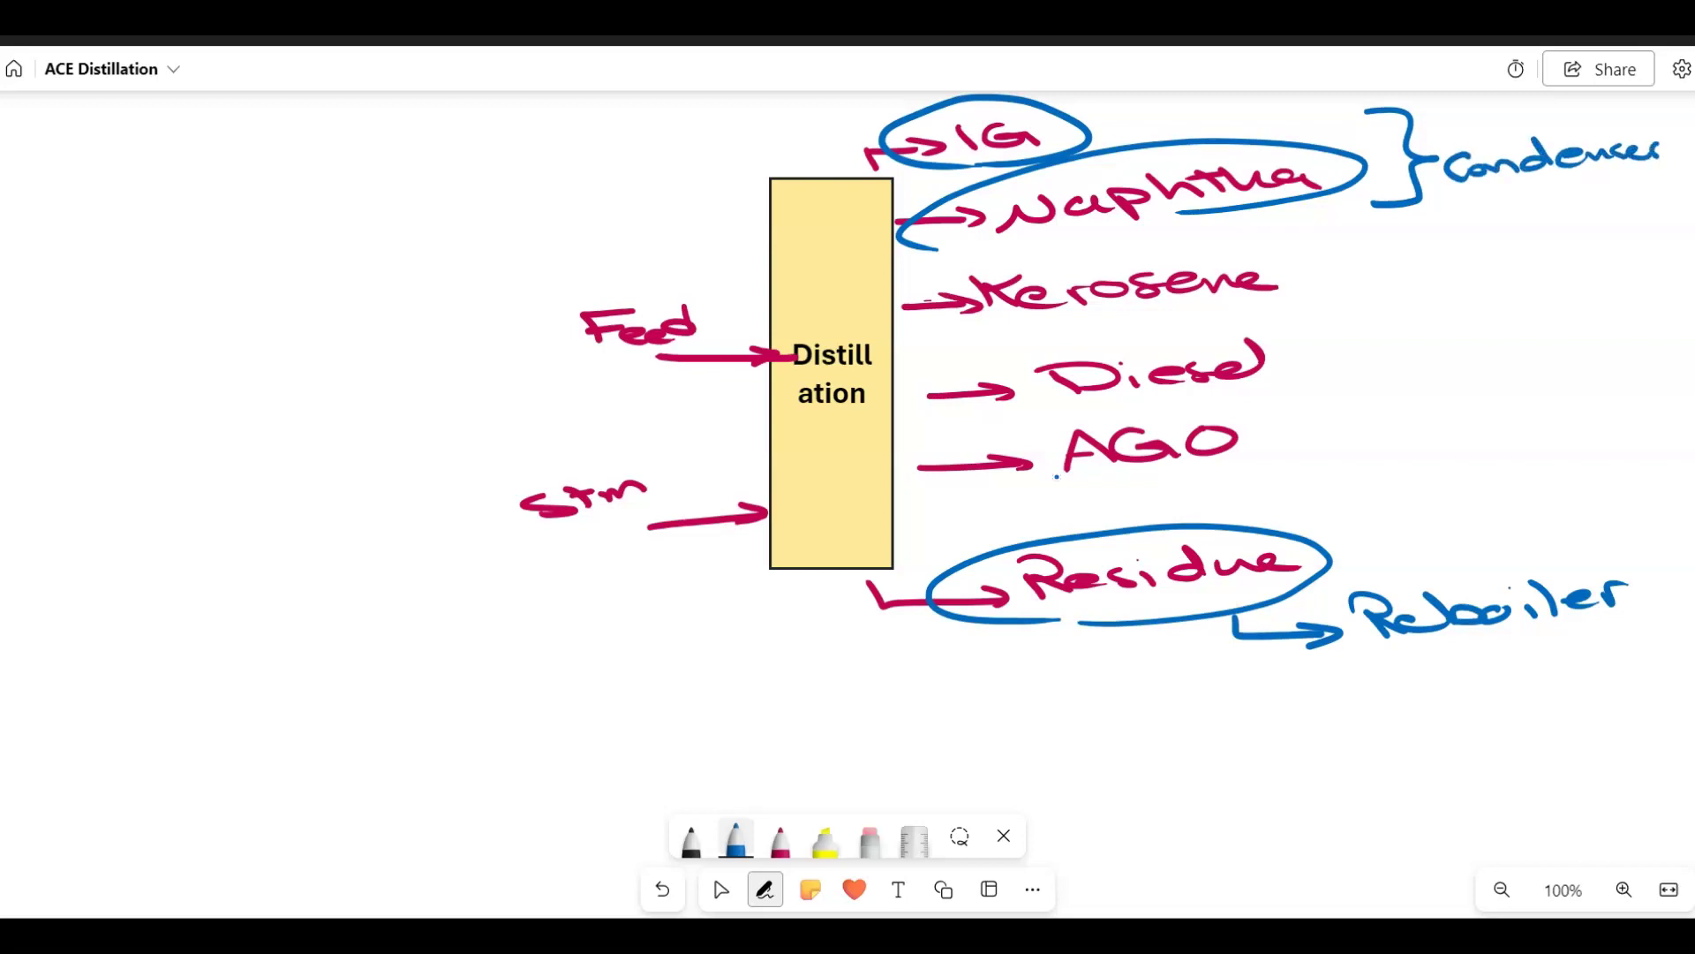
Draw blue arrows from Kerosene, Diesel and AGO and write Side stripper and pump around beside them, separated by a line
mouse_move(1307, 294)
left_mouse_down()
mouse_move(1399, 295)
mouse_move(1371, 304)
left_mouse_up()
mouse_move(1310, 358)
left_mouse_down()
mouse_move(1400, 355)
mouse_move(1379, 364)
left_mouse_up()
mouse_move(1269, 447)
left_mouse_down()
mouse_move(1406, 437)
mouse_move(1369, 450)
left_mouse_up()
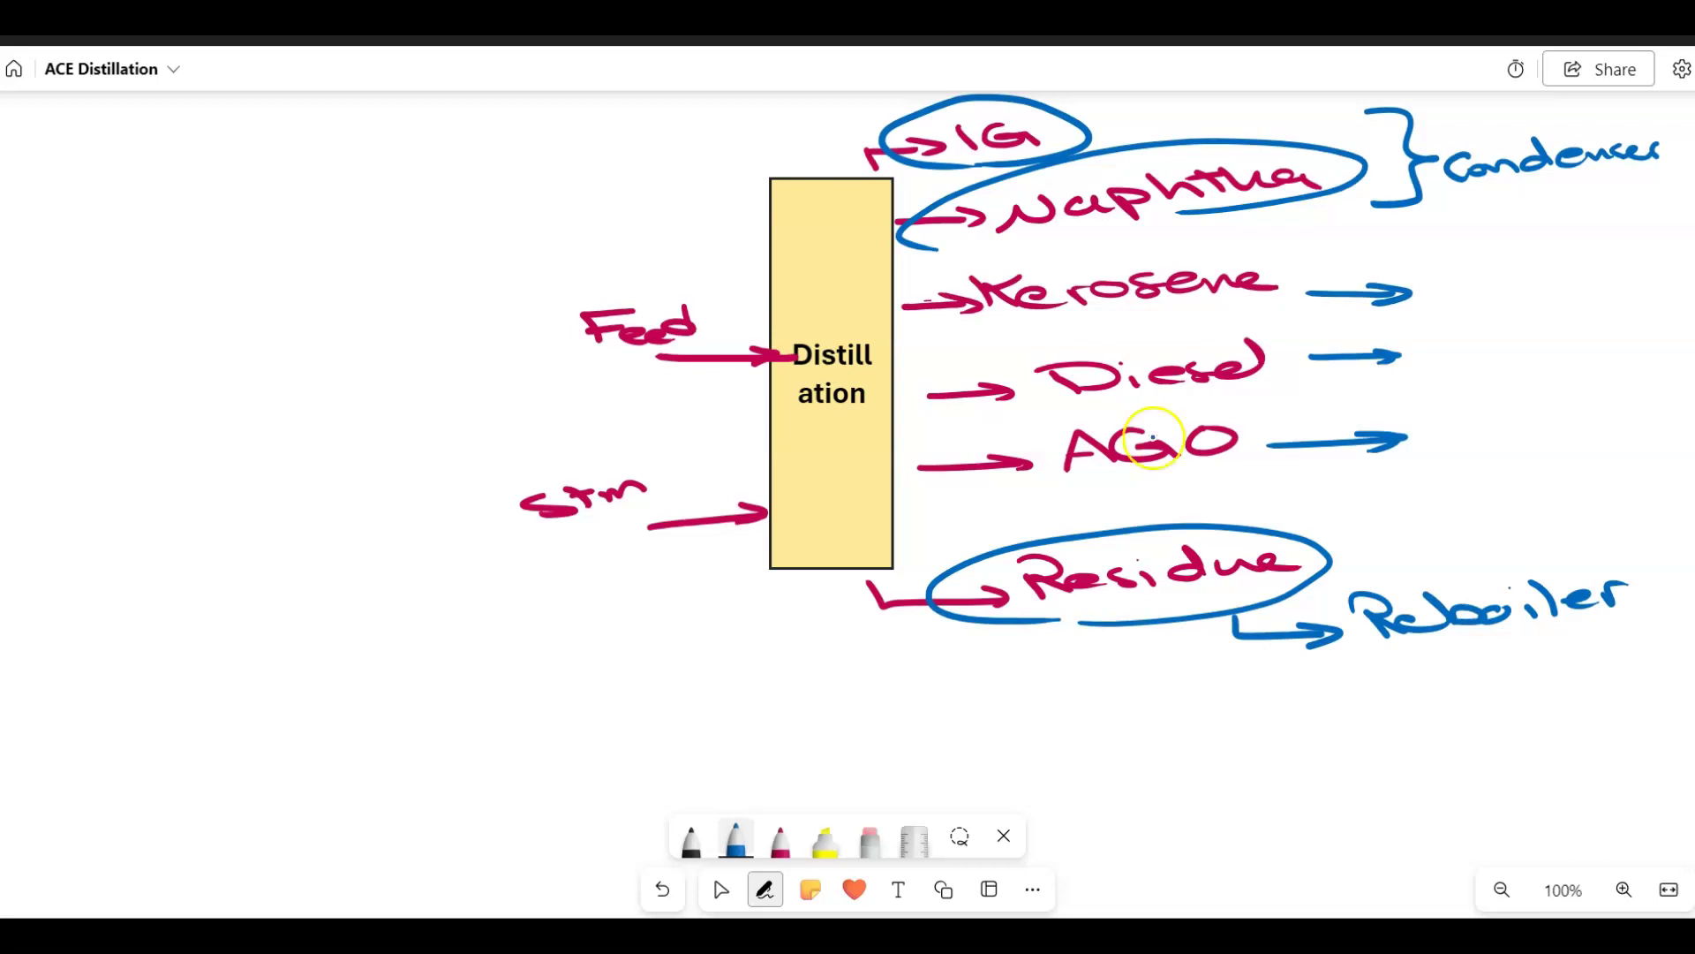
mouse_move(1435, 332)
left_mouse_down()
mouse_move(1398, 359)
mouse_move(1491, 349)
left_mouse_up()
left_click_drag(1503, 333, 1535, 346)
mouse_move(1448, 378)
left_mouse_down()
mouse_move(1413, 402)
mouse_move(1532, 406)
mouse_move(1616, 369)
left_mouse_up()
left_click_drag(1399, 429, 1589, 411)
mouse_move(1425, 486)
left_mouse_down()
mouse_move(1453, 459)
mouse_move(1550, 473)
mouse_move(1556, 452)
mouse_move(1468, 521)
mouse_move(1609, 484)
left_mouse_up()
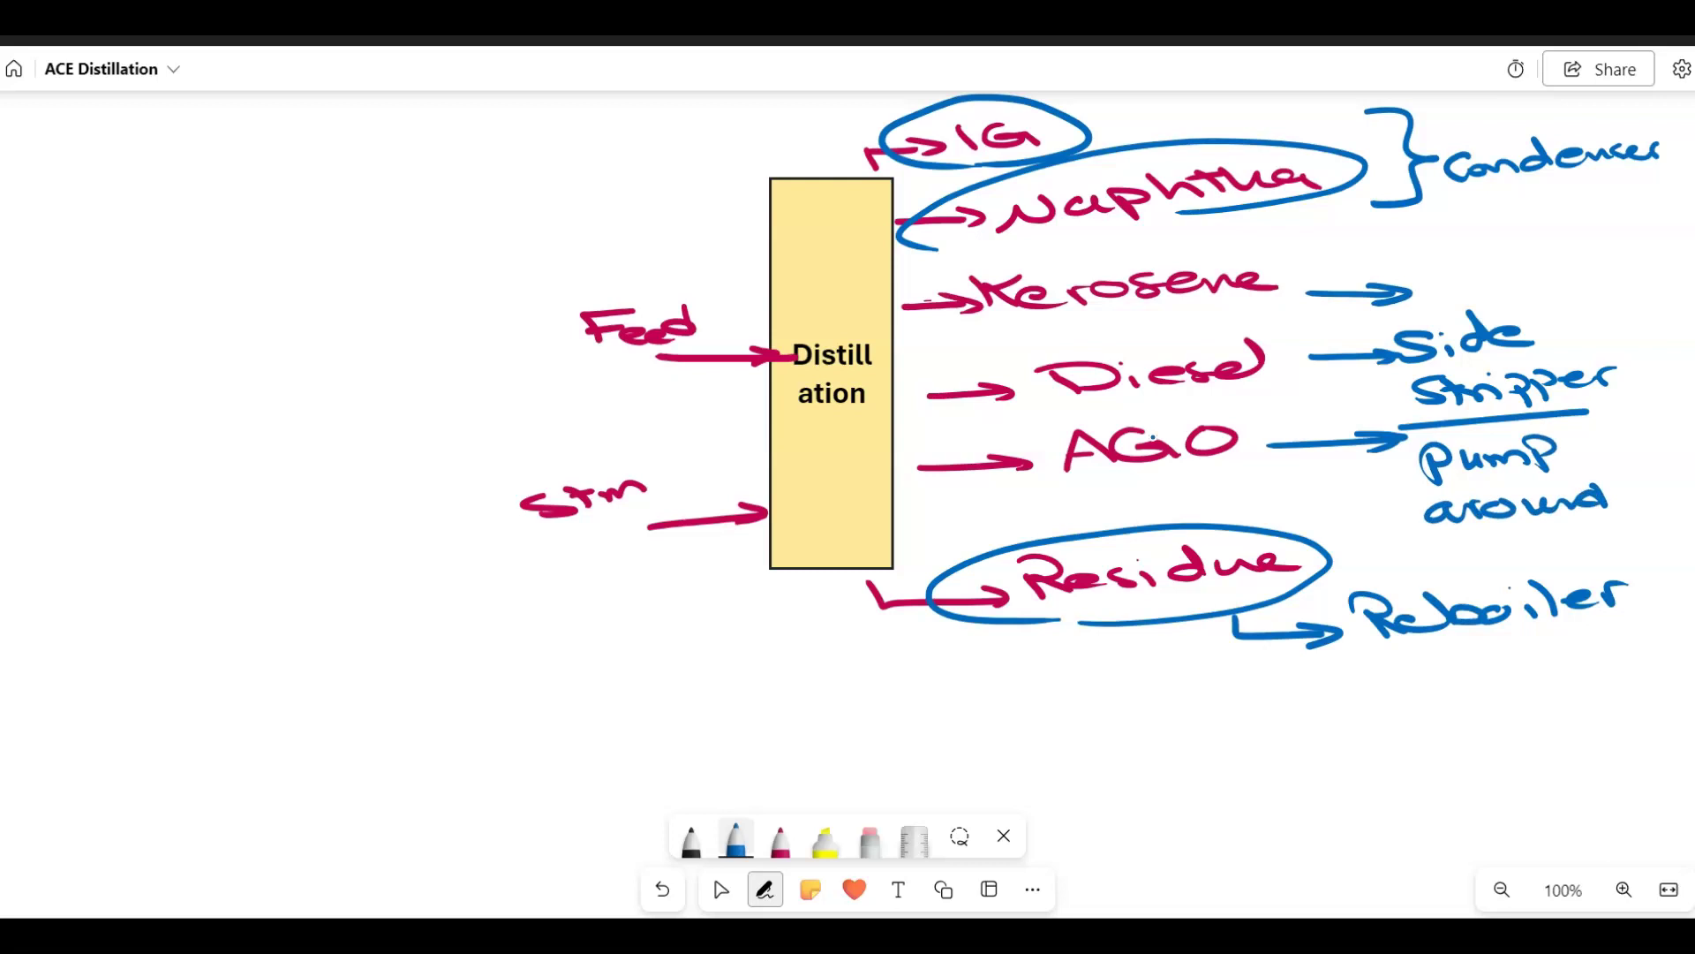
Sketch a second, larger column outline in blue on the empty area beside the existing diagram
scroll(530, 456, "down", 6)
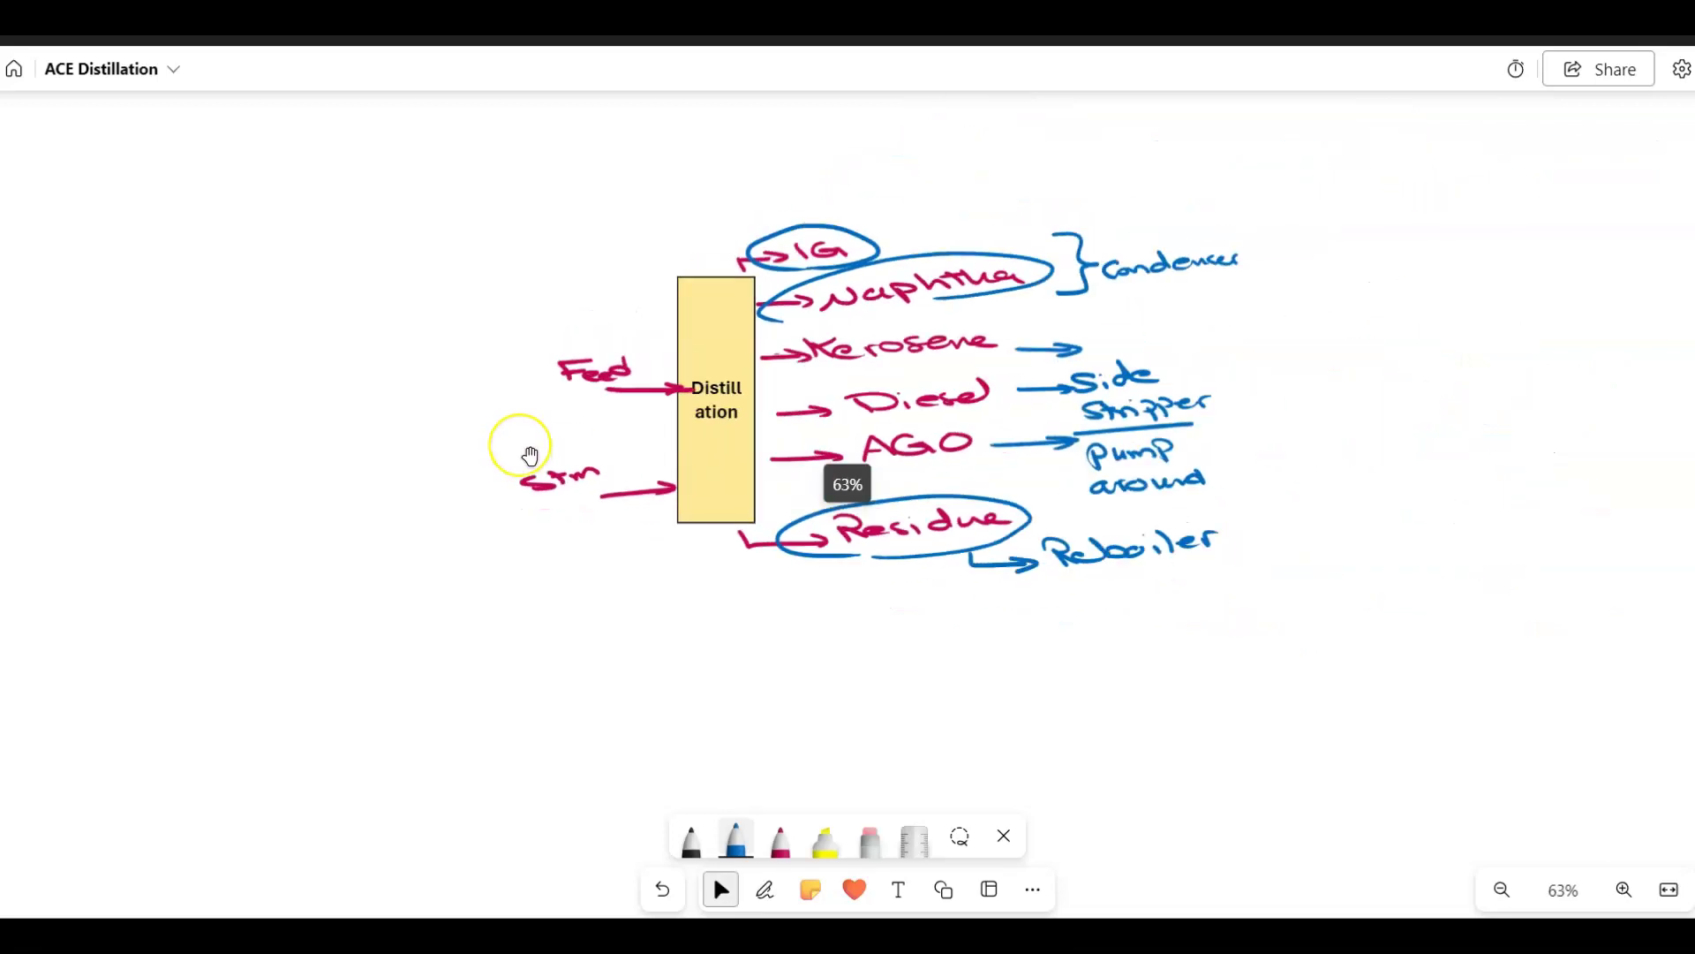
scroll(531, 457, "down", 2)
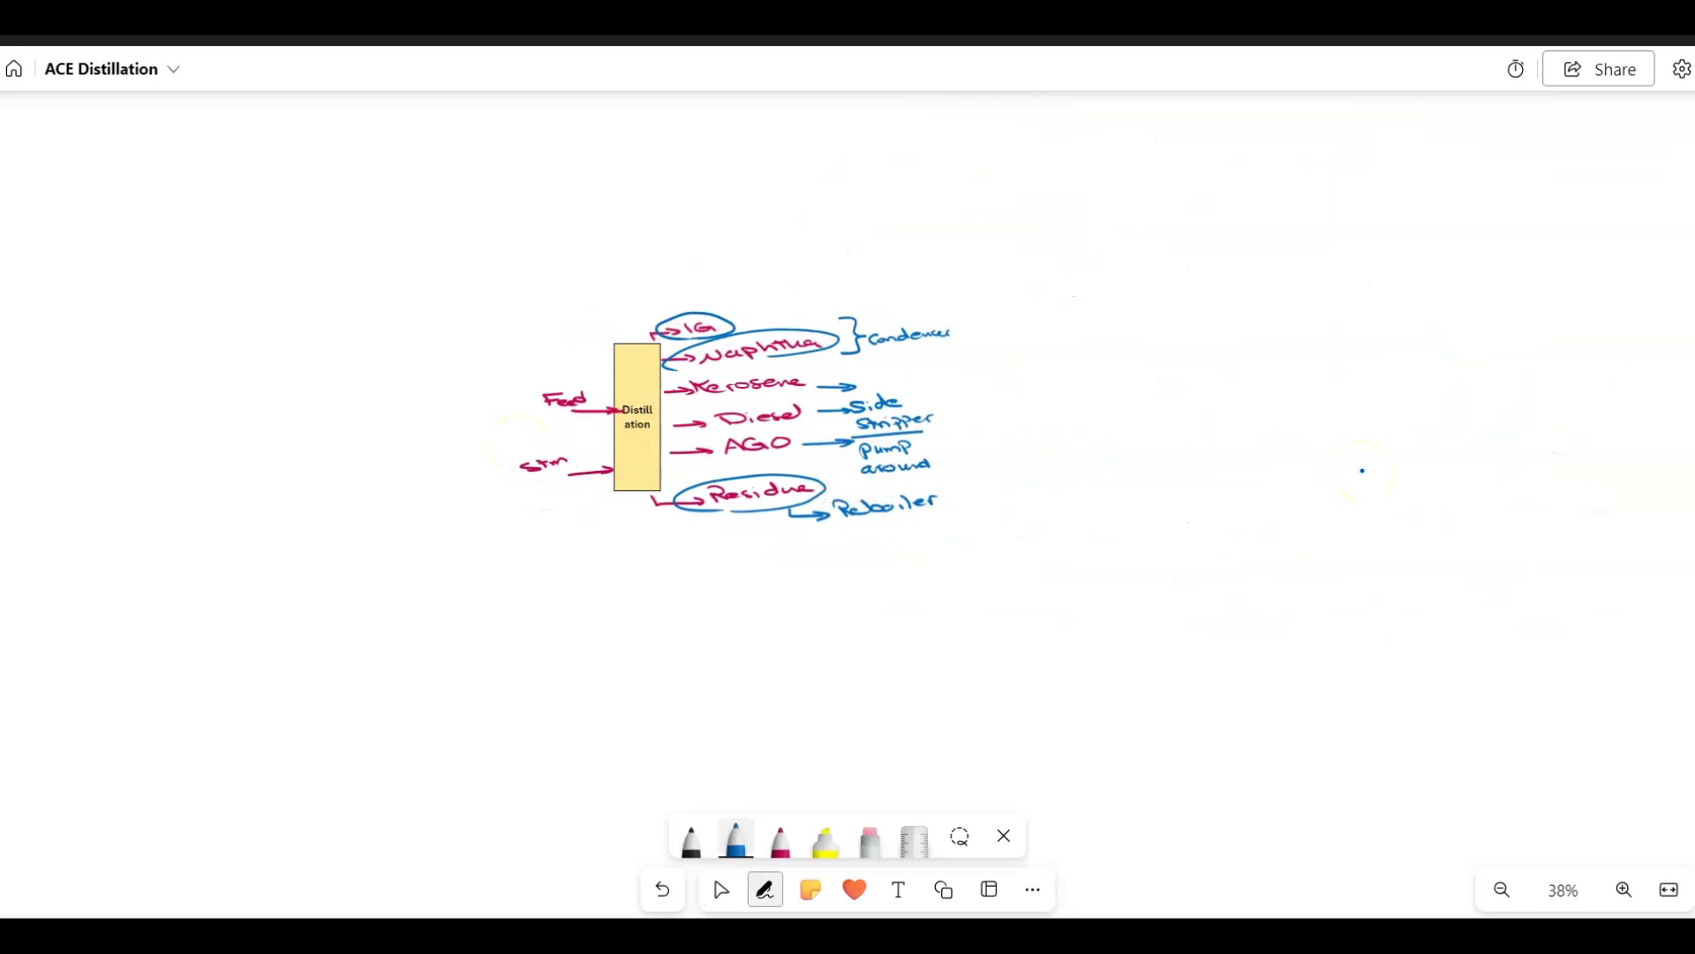
mouse_move(1265, 266)
left_mouse_down()
mouse_move(1134, 270)
mouse_move(1148, 411)
mouse_move(1127, 508)
left_mouse_up()
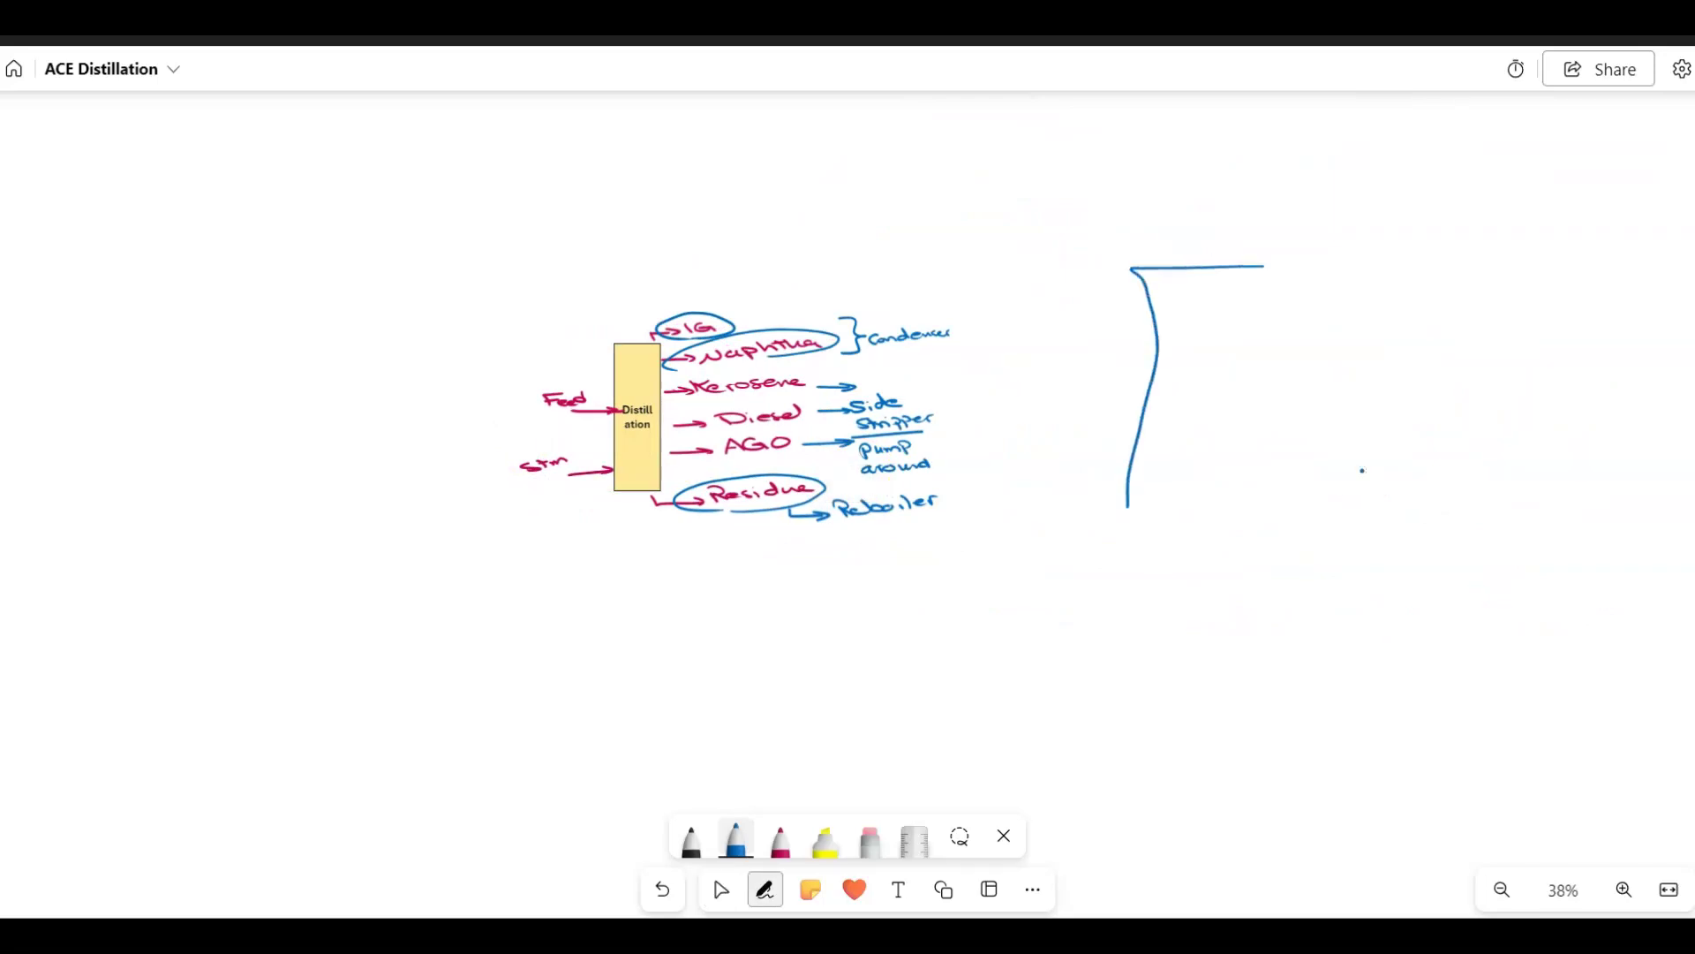
mouse_move(1246, 279)
left_mouse_down()
mouse_move(1269, 471)
mouse_move(1235, 505)
mouse_move(1079, 508)
left_mouse_up()
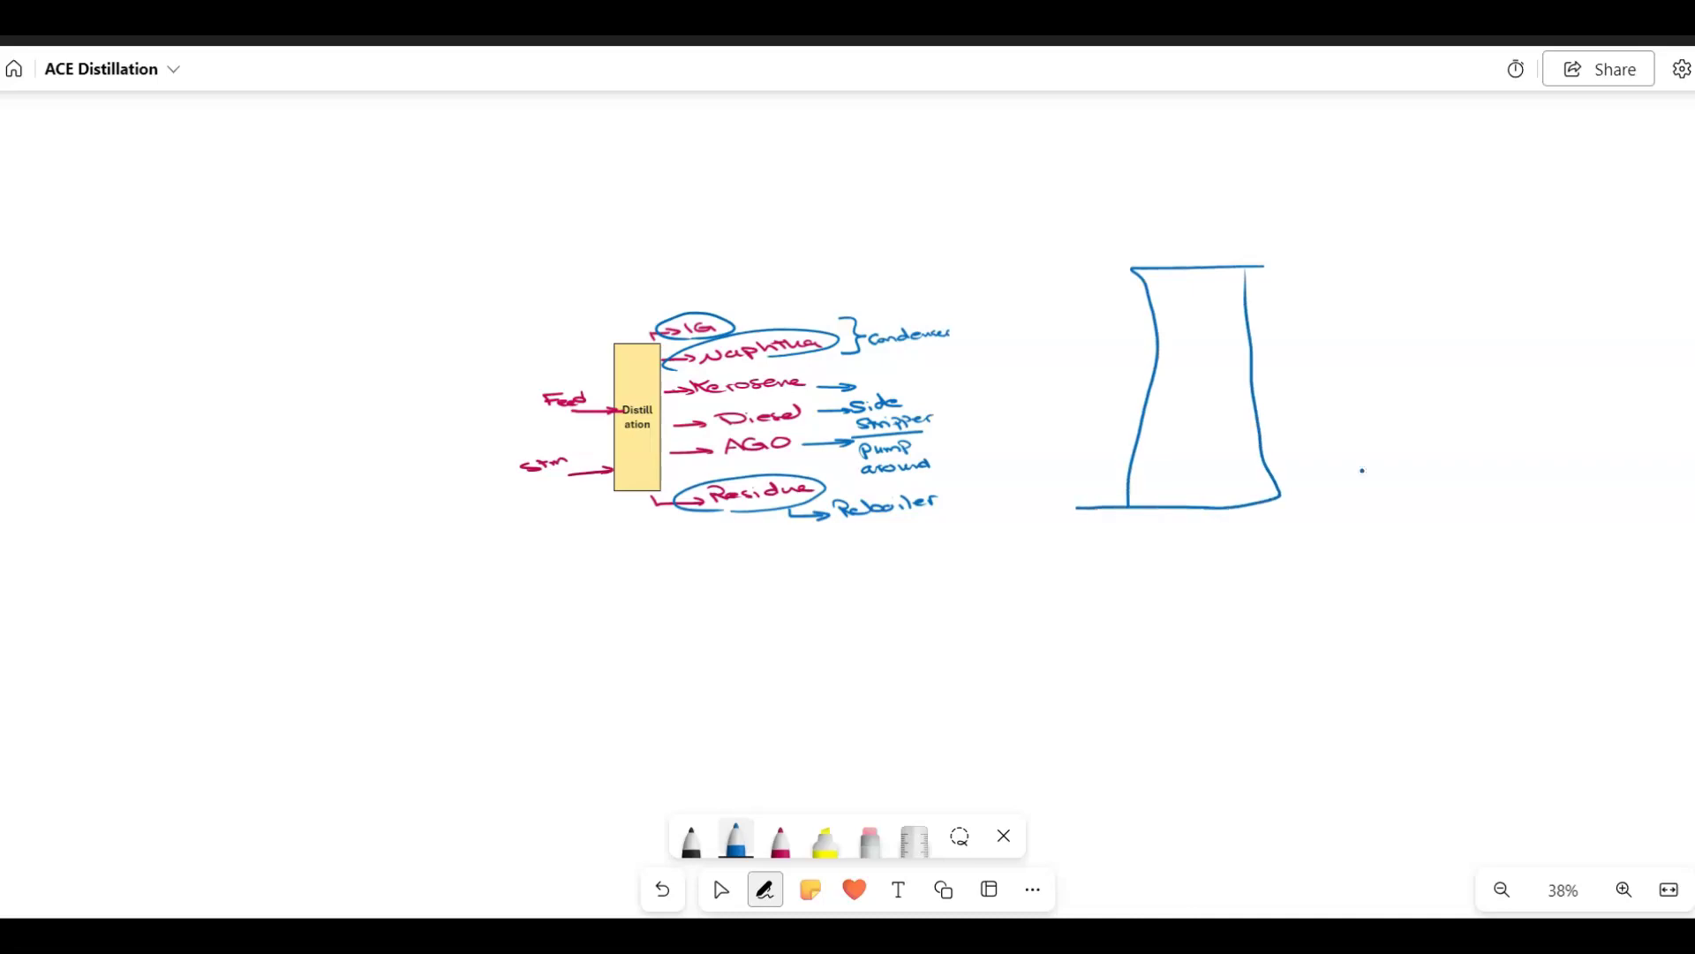
Draw an AGO draw line from the new column to a small side stripper vessel with an inlet arrow labelled Stm
left_click_drag(1252, 437, 1382, 437)
mouse_move(1412, 418)
left_mouse_down()
mouse_move(1392, 429)
mouse_move(1460, 397)
mouse_move(1449, 376)
mouse_move(1478, 371)
mouse_move(1487, 395)
left_mouse_up()
mouse_move(1480, 329)
left_mouse_down()
mouse_move(1539, 389)
mouse_move(1487, 394)
left_mouse_up()
left_click_drag(1588, 372, 1540, 378)
mouse_move(1541, 378)
left_mouse_down()
mouse_move(1577, 384)
mouse_move(1563, 362)
mouse_move(1580, 346)
left_mouse_up()
left_click_drag(1589, 341, 1600, 349)
left_click_drag(1600, 358, 1638, 354)
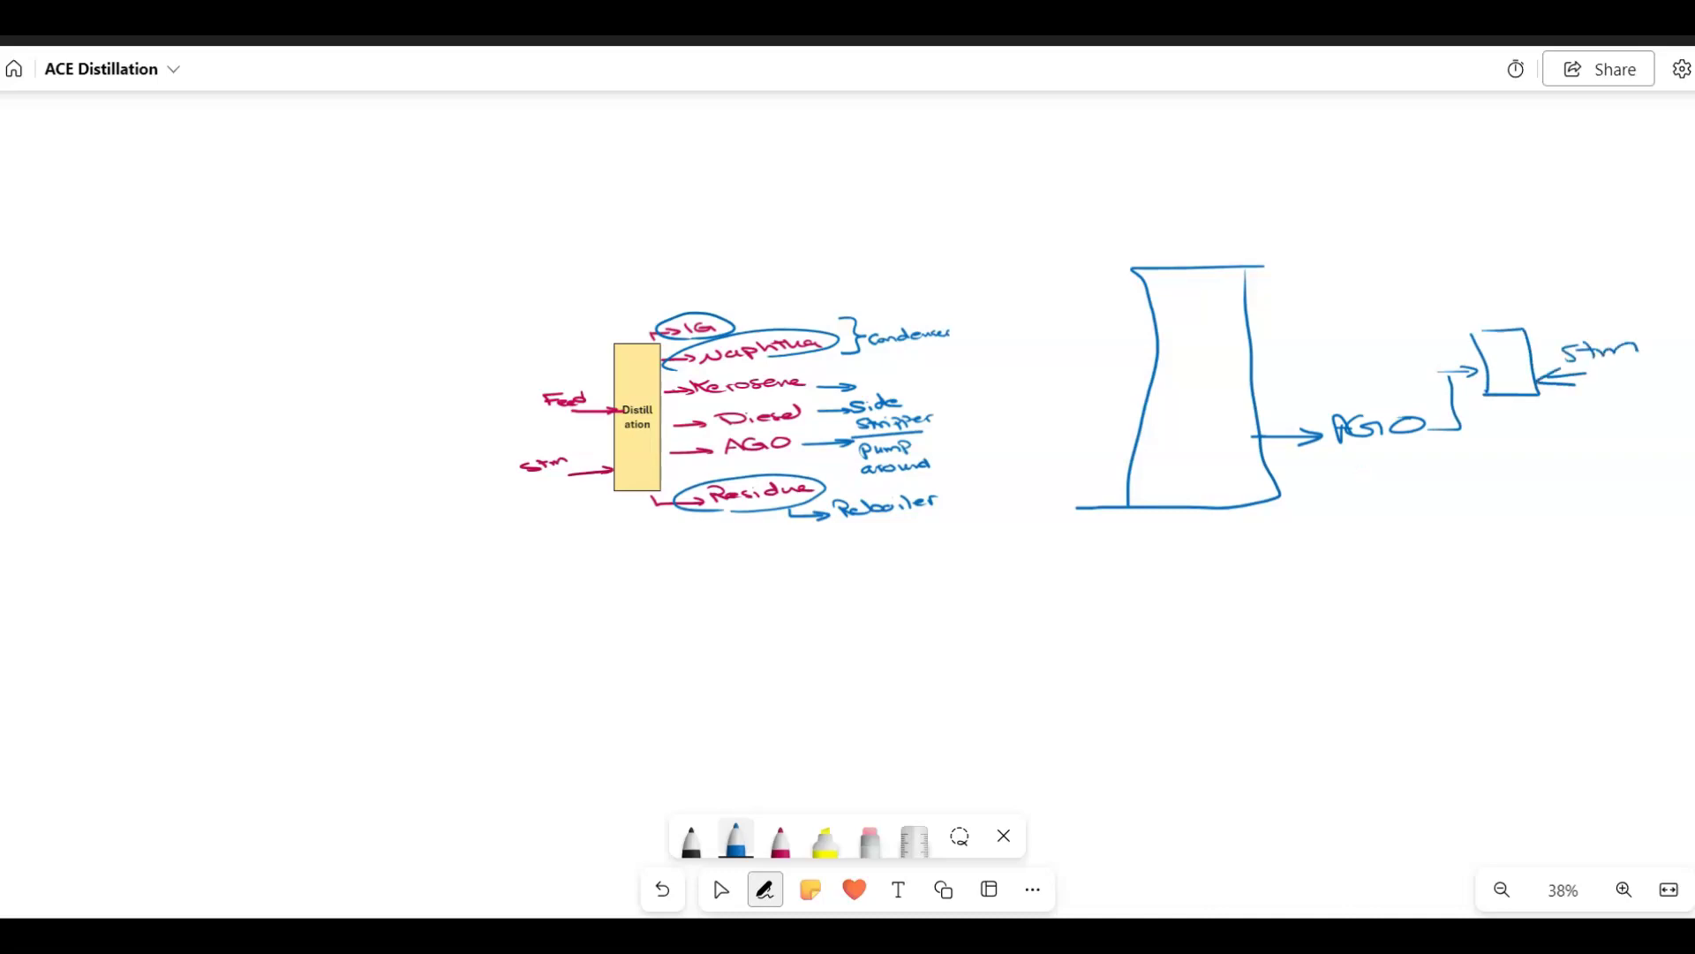
Draw the return line from the stripper vessel to the column, label it Diesel, and underline AGO
left_click_drag(1473, 333, 1500, 330)
left_click_drag(1441, 374, 1470, 372)
mouse_move(1456, 364)
left_mouse_down()
mouse_move(1493, 316)
mouse_move(1262, 328)
mouse_move(1295, 338)
left_mouse_up()
mouse_move(1330, 447)
left_mouse_down()
mouse_move(1411, 445)
mouse_move(1392, 454)
left_mouse_up()
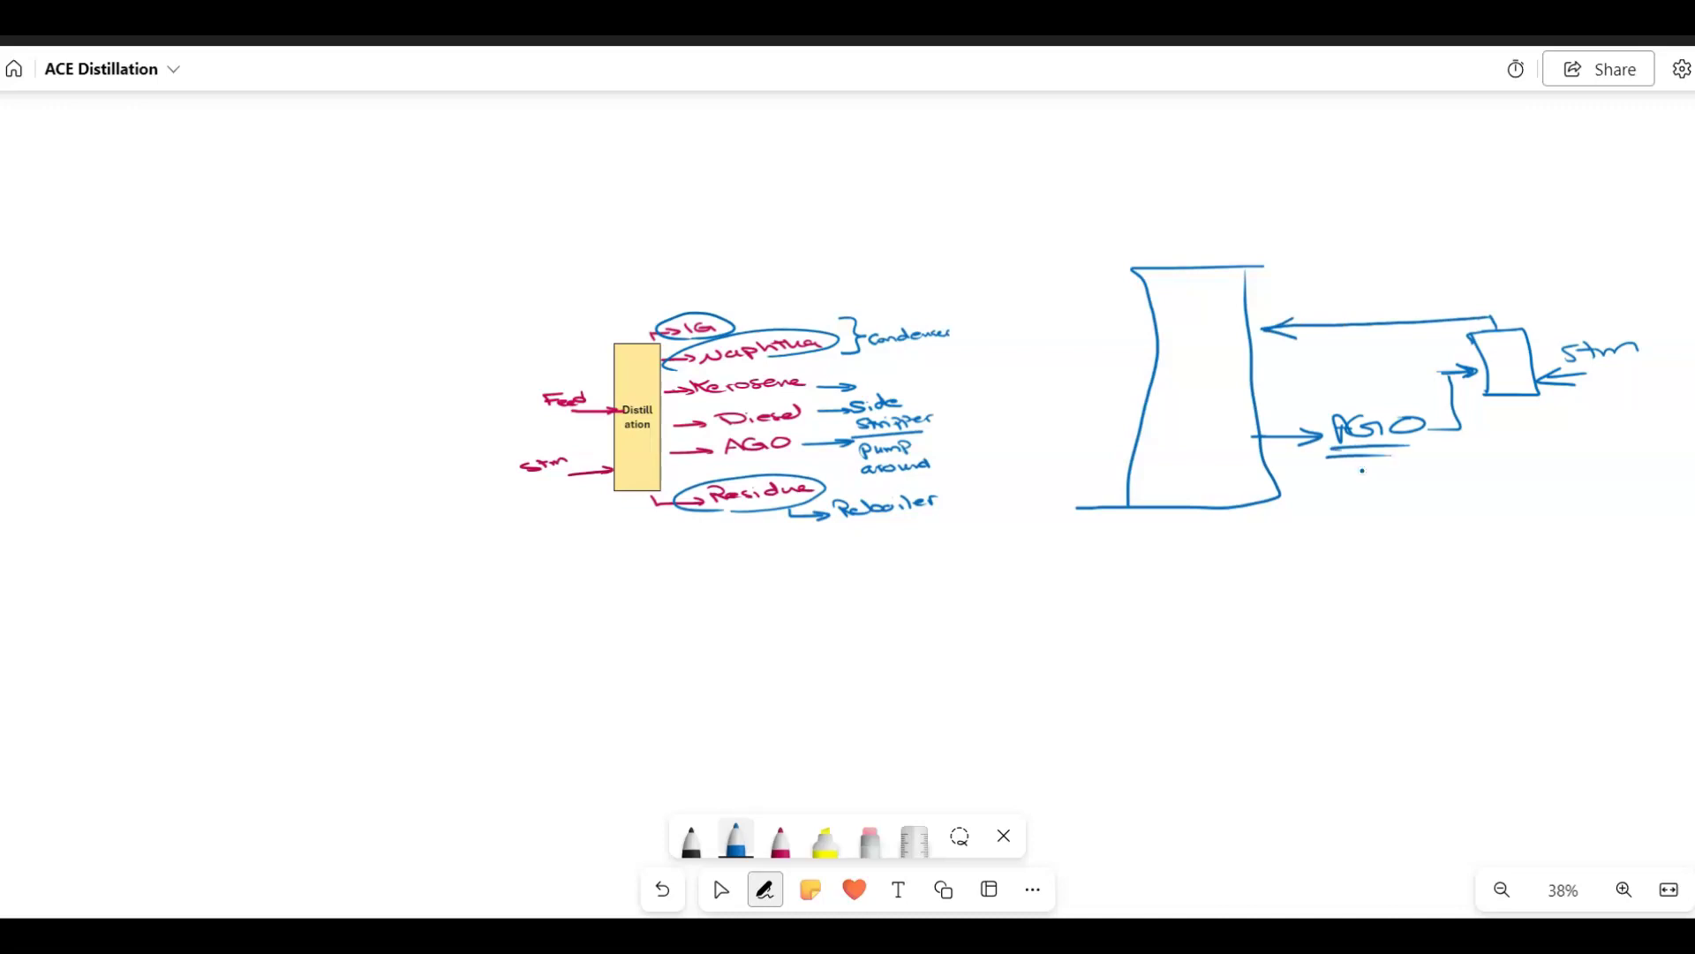
left_click_drag(1333, 291, 1335, 310)
mouse_move(1332, 291)
left_mouse_down()
mouse_move(1336, 309)
mouse_move(1427, 301)
mouse_move(1446, 276)
left_mouse_up()
left_click(1363, 291)
Mark side stripper and pump around with arrows, and sketch a pump-around loop through an exchanger labelled Cooler below the column
mouse_move(1036, 381)
left_mouse_down()
mouse_move(938, 410)
mouse_move(945, 465)
left_mouse_up()
mouse_move(1214, 660)
left_mouse_down()
mouse_move(1339, 657)
mouse_move(1373, 580)
mouse_move(1360, 595)
mouse_move(1435, 554)
mouse_move(1430, 597)
left_mouse_up()
left_click_drag(1439, 586, 1486, 573)
left_click(1362, 471)
left_click_drag(1489, 584, 1542, 568)
mouse_move(1333, 562)
left_mouse_down()
mouse_move(1339, 574)
mouse_move(1185, 566)
mouse_move(1208, 575)
left_mouse_up()
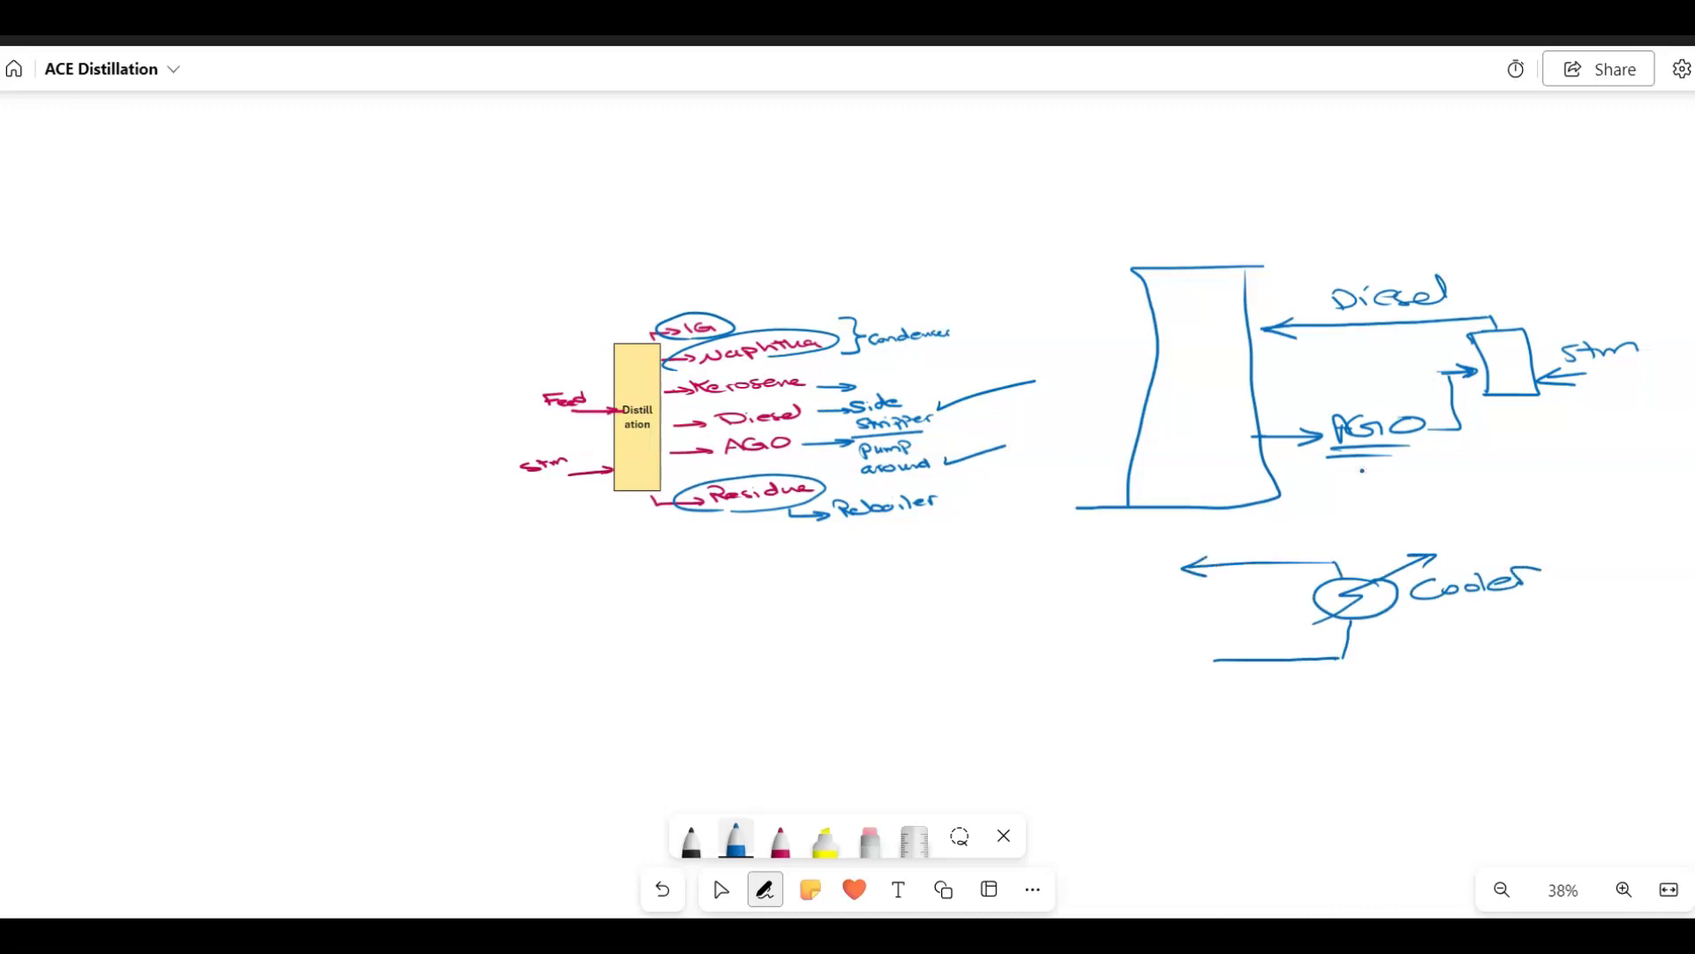
left_click_drag(1201, 653, 1202, 671)
Circle the Condenser and Reboiler labels, bracket the side stripper and pump around notes, and stop inking
mouse_move(984, 298)
left_mouse_down()
mouse_move(941, 363)
mouse_move(987, 302)
left_mouse_up()
mouse_move(951, 484)
left_mouse_down()
mouse_move(807, 542)
mouse_move(980, 483)
left_mouse_up()
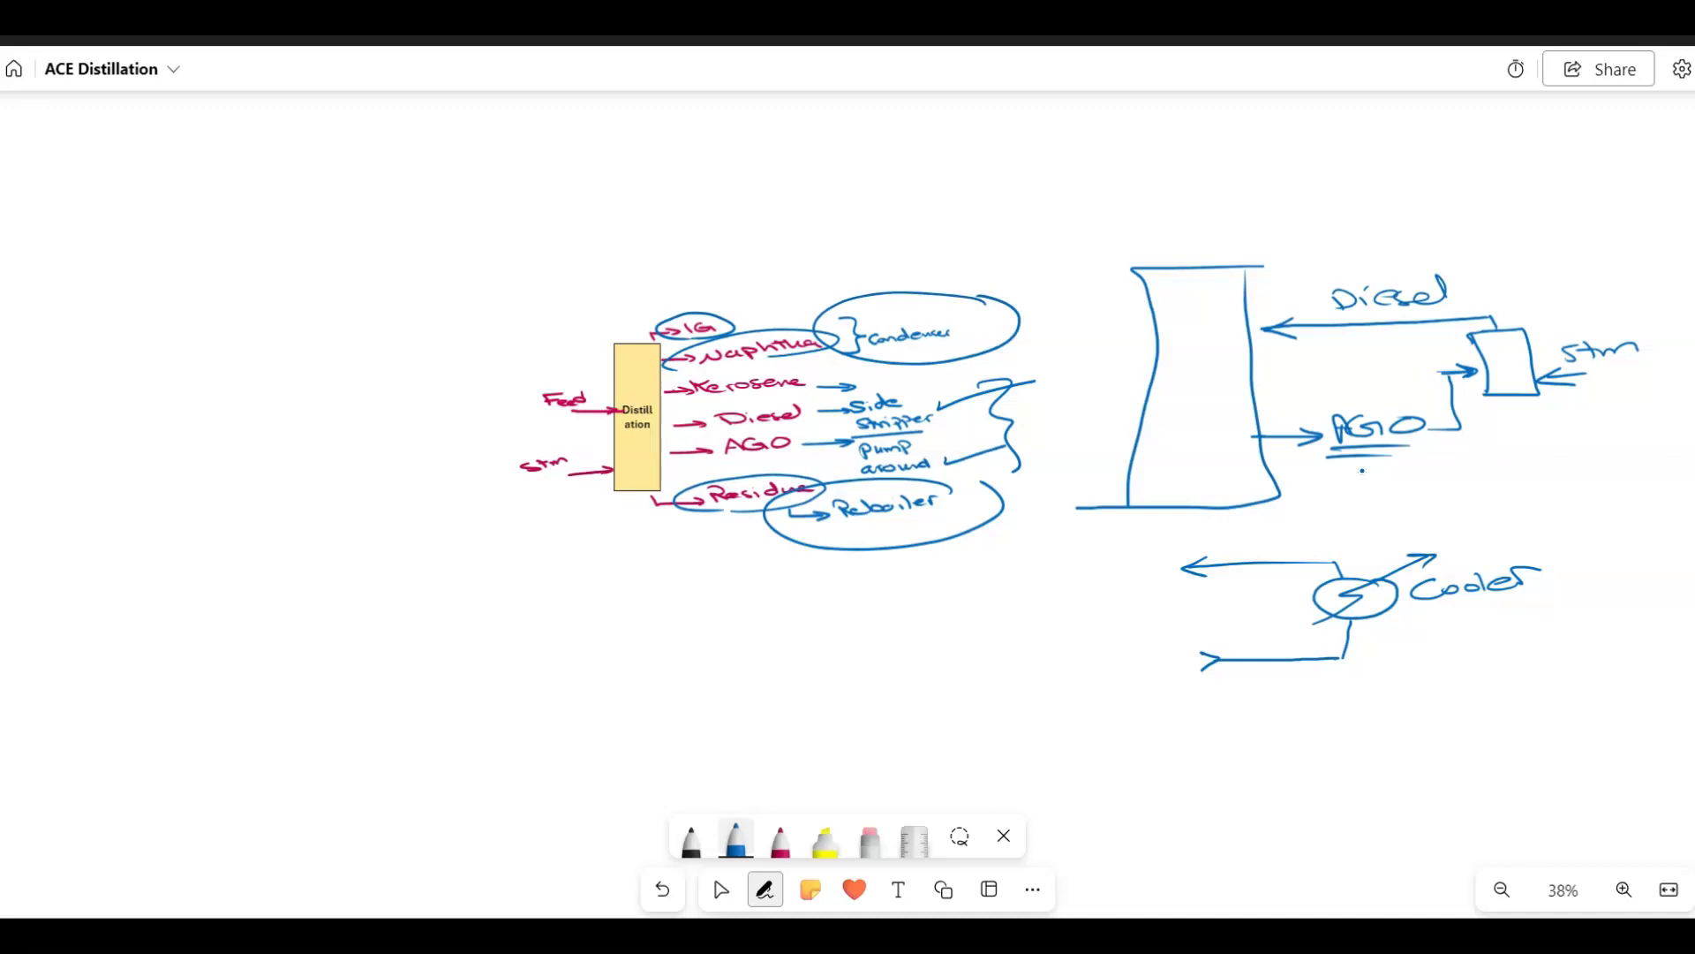
key("Escape")
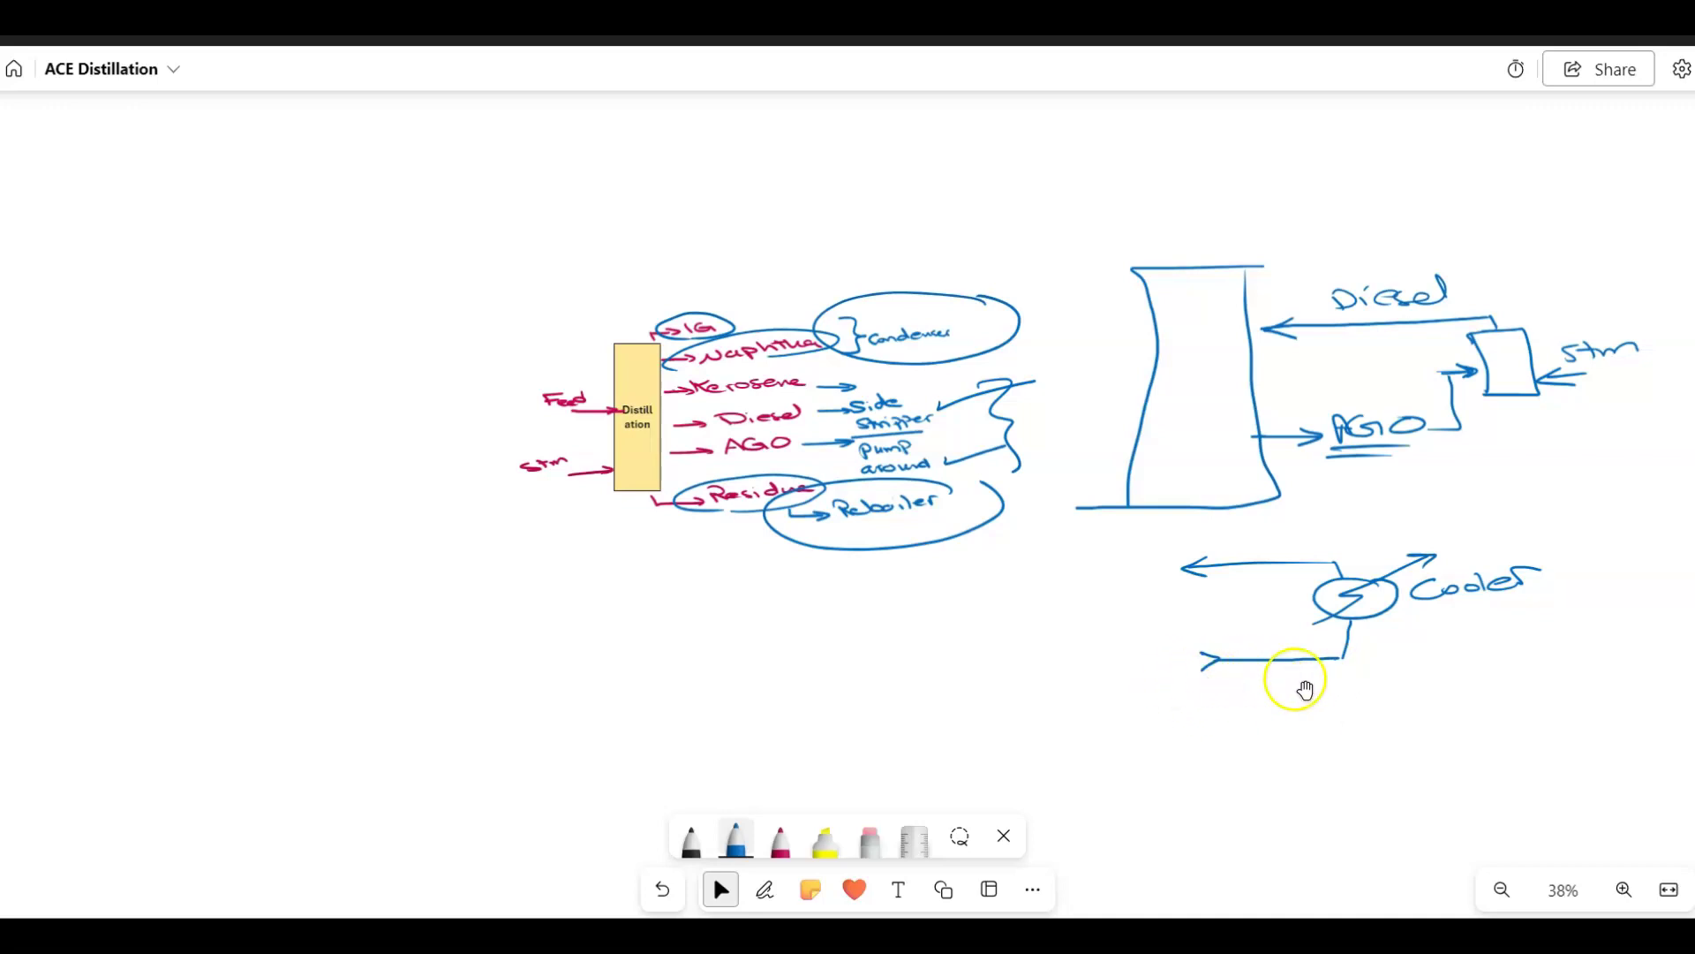
left_click(1296, 671)
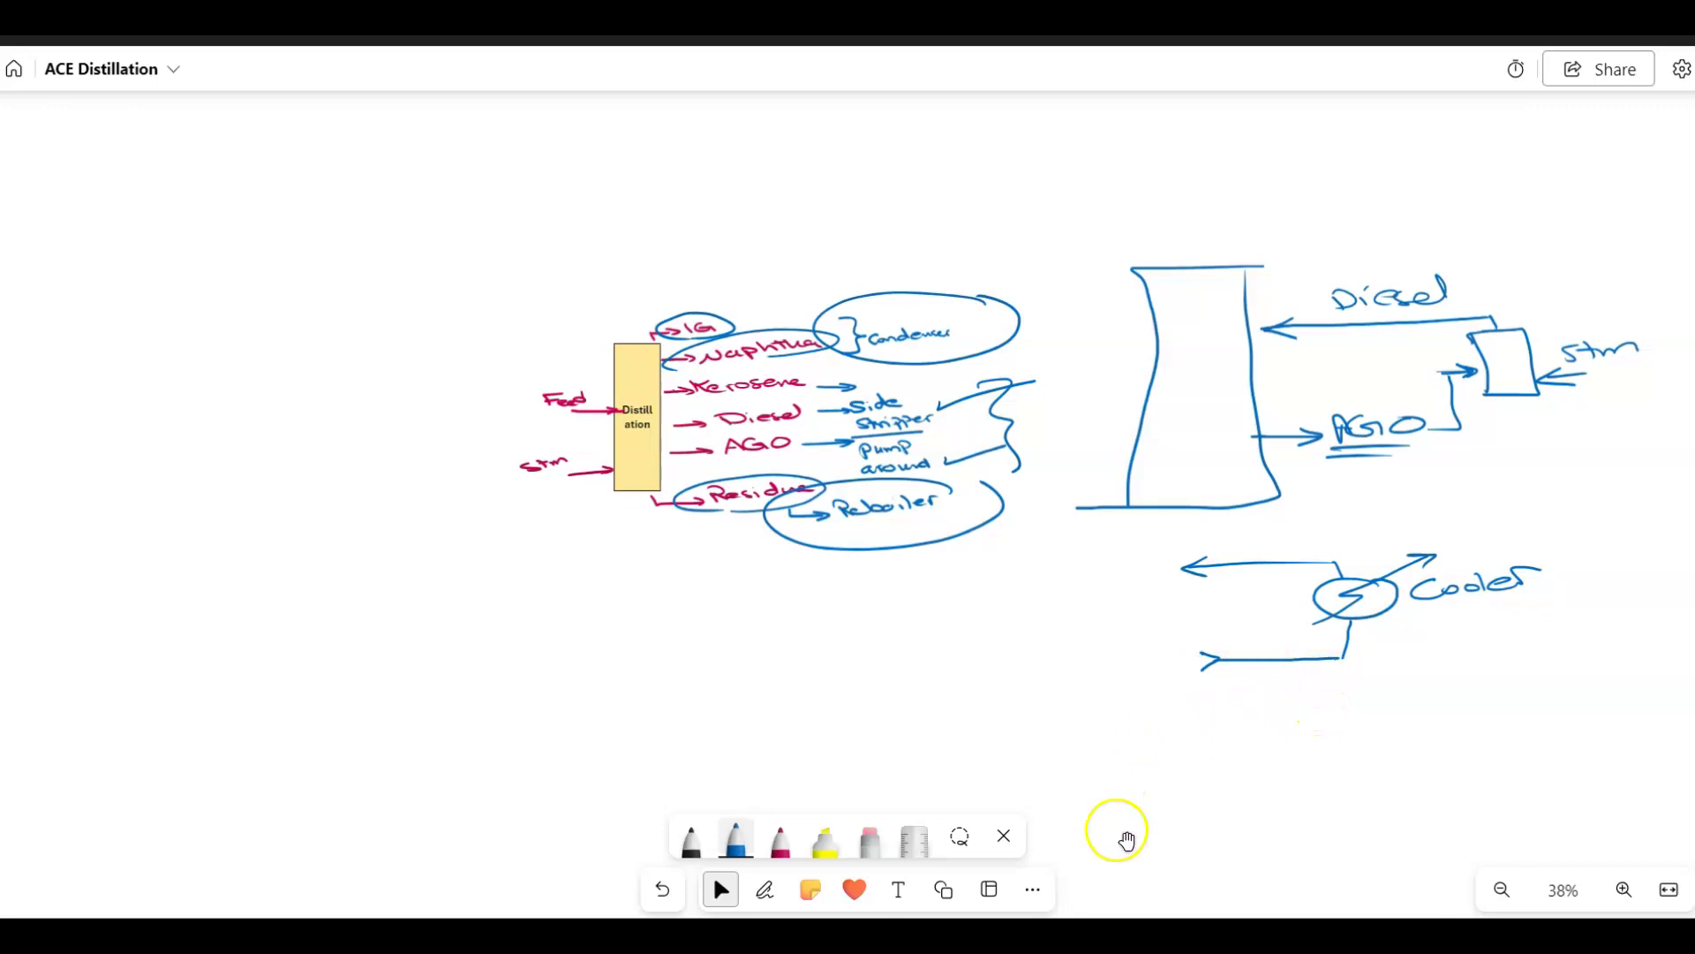
Switch back to Aspen HYSYS and open the Atm Column's side operations with the whole window in view
key("alt+Tab")
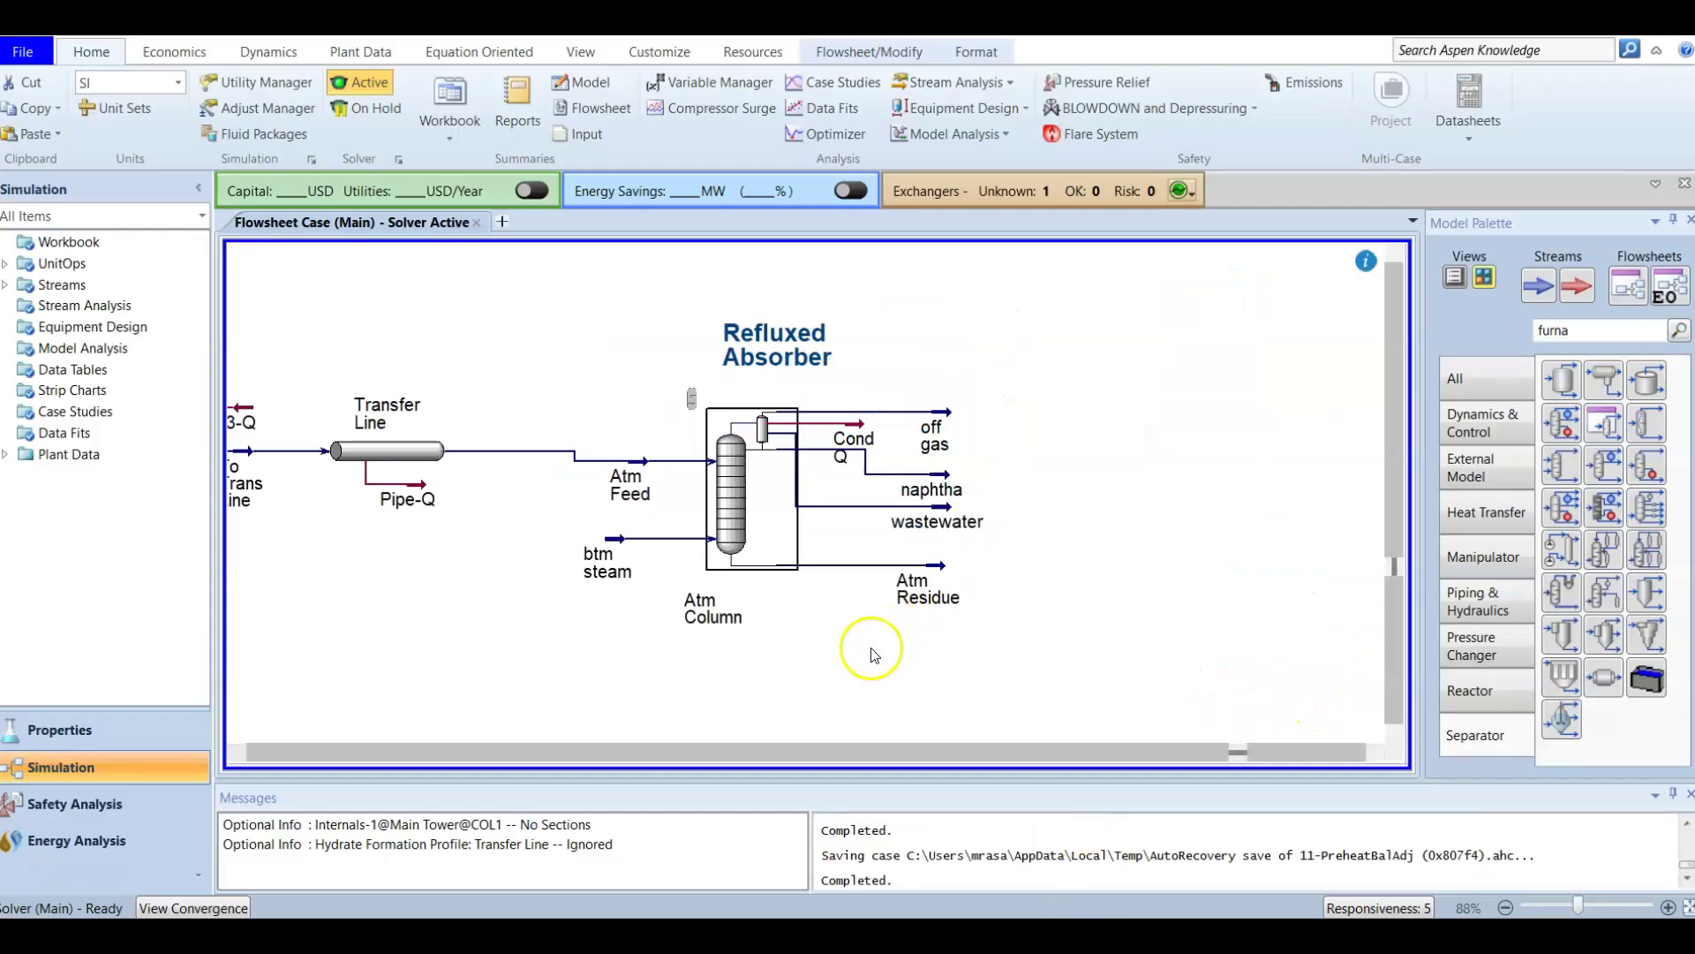
double_click(756, 525)
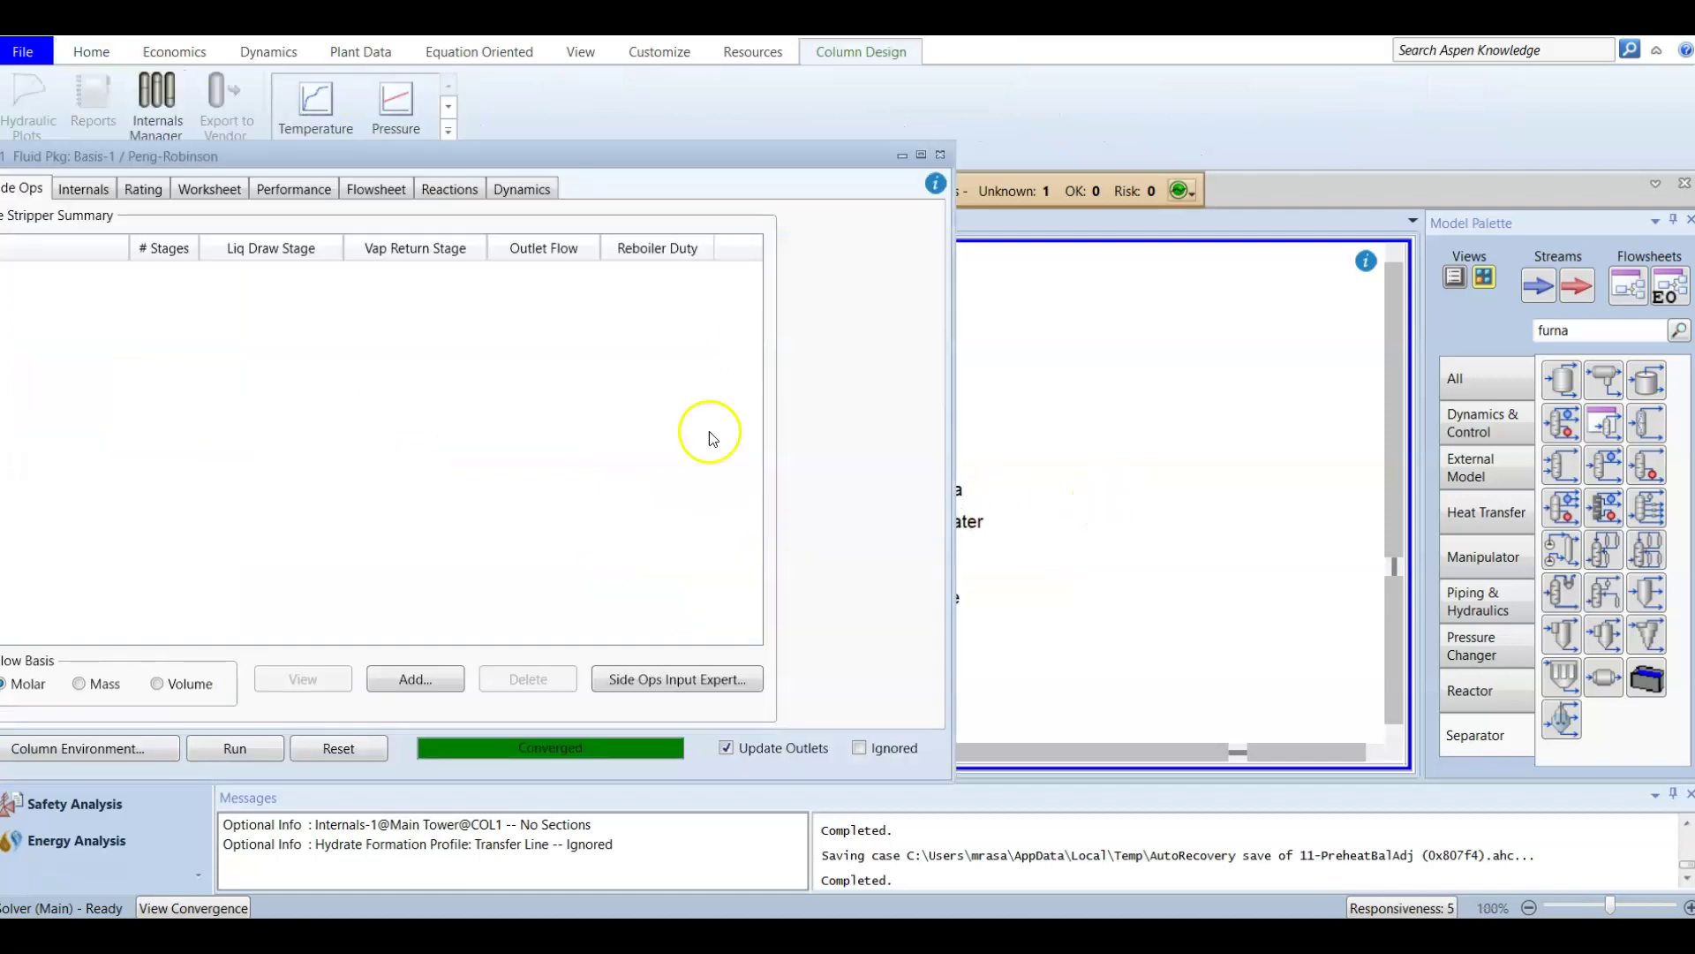
left_click_drag(490, 158, 962, 145)
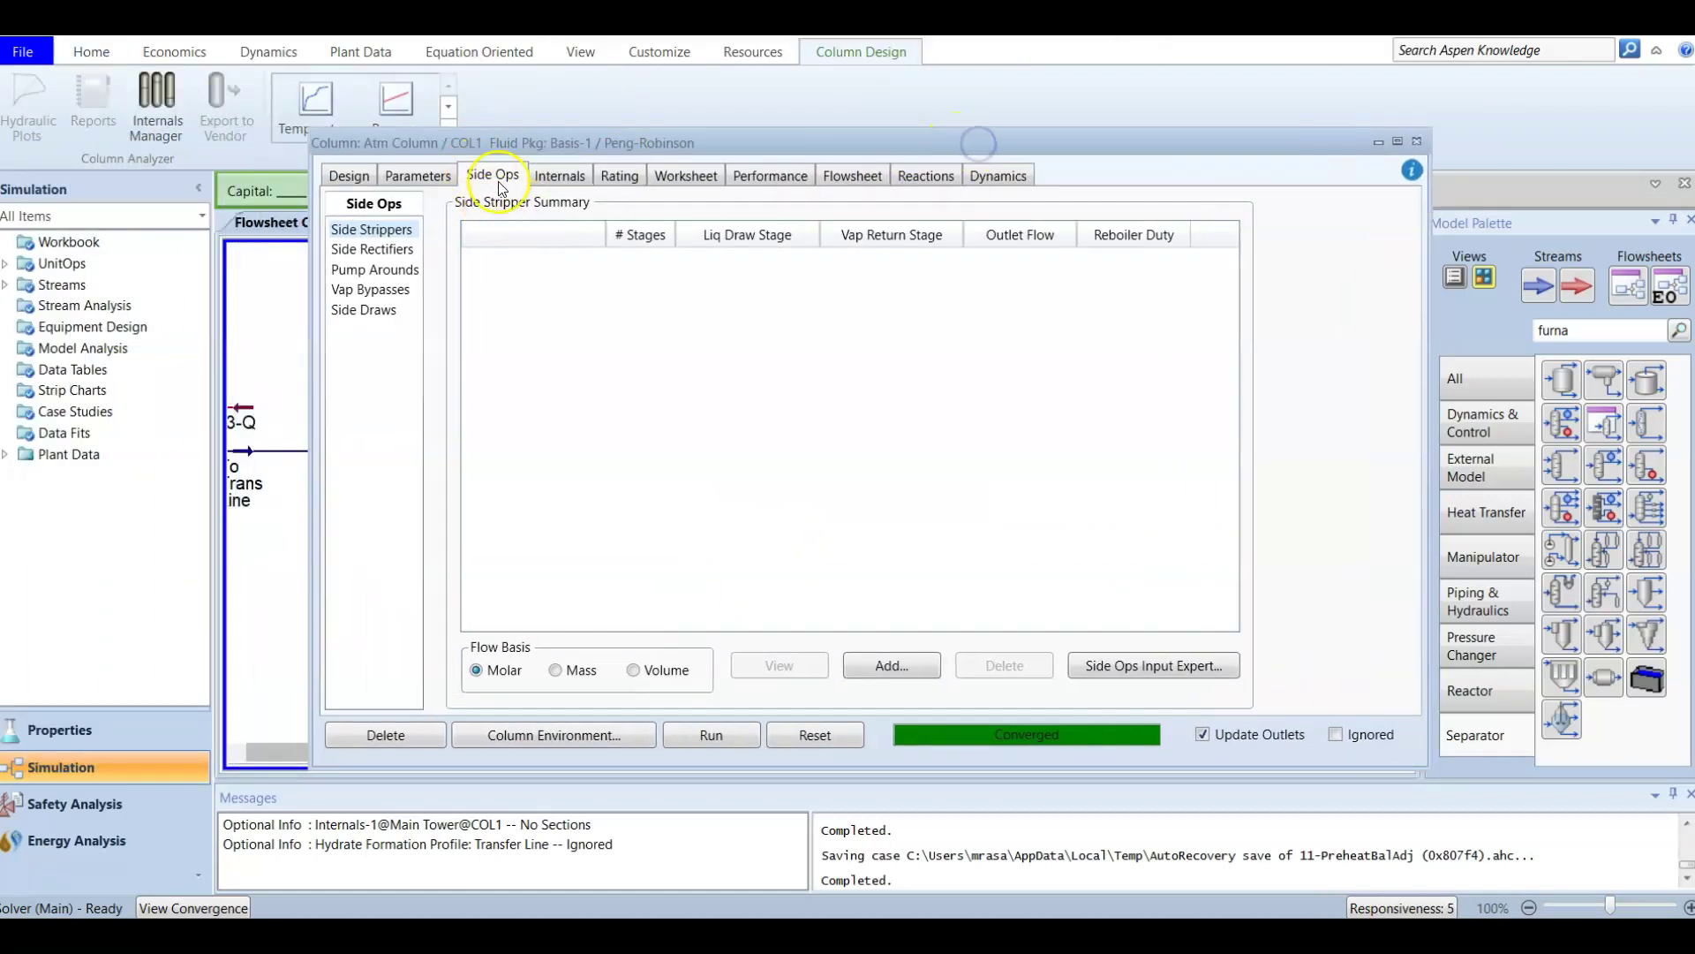
Preview the Side Operations Input Expert, then review the column's side rectifier, pump around, vapour bypass and side stripper pages
left_click(1113, 671)
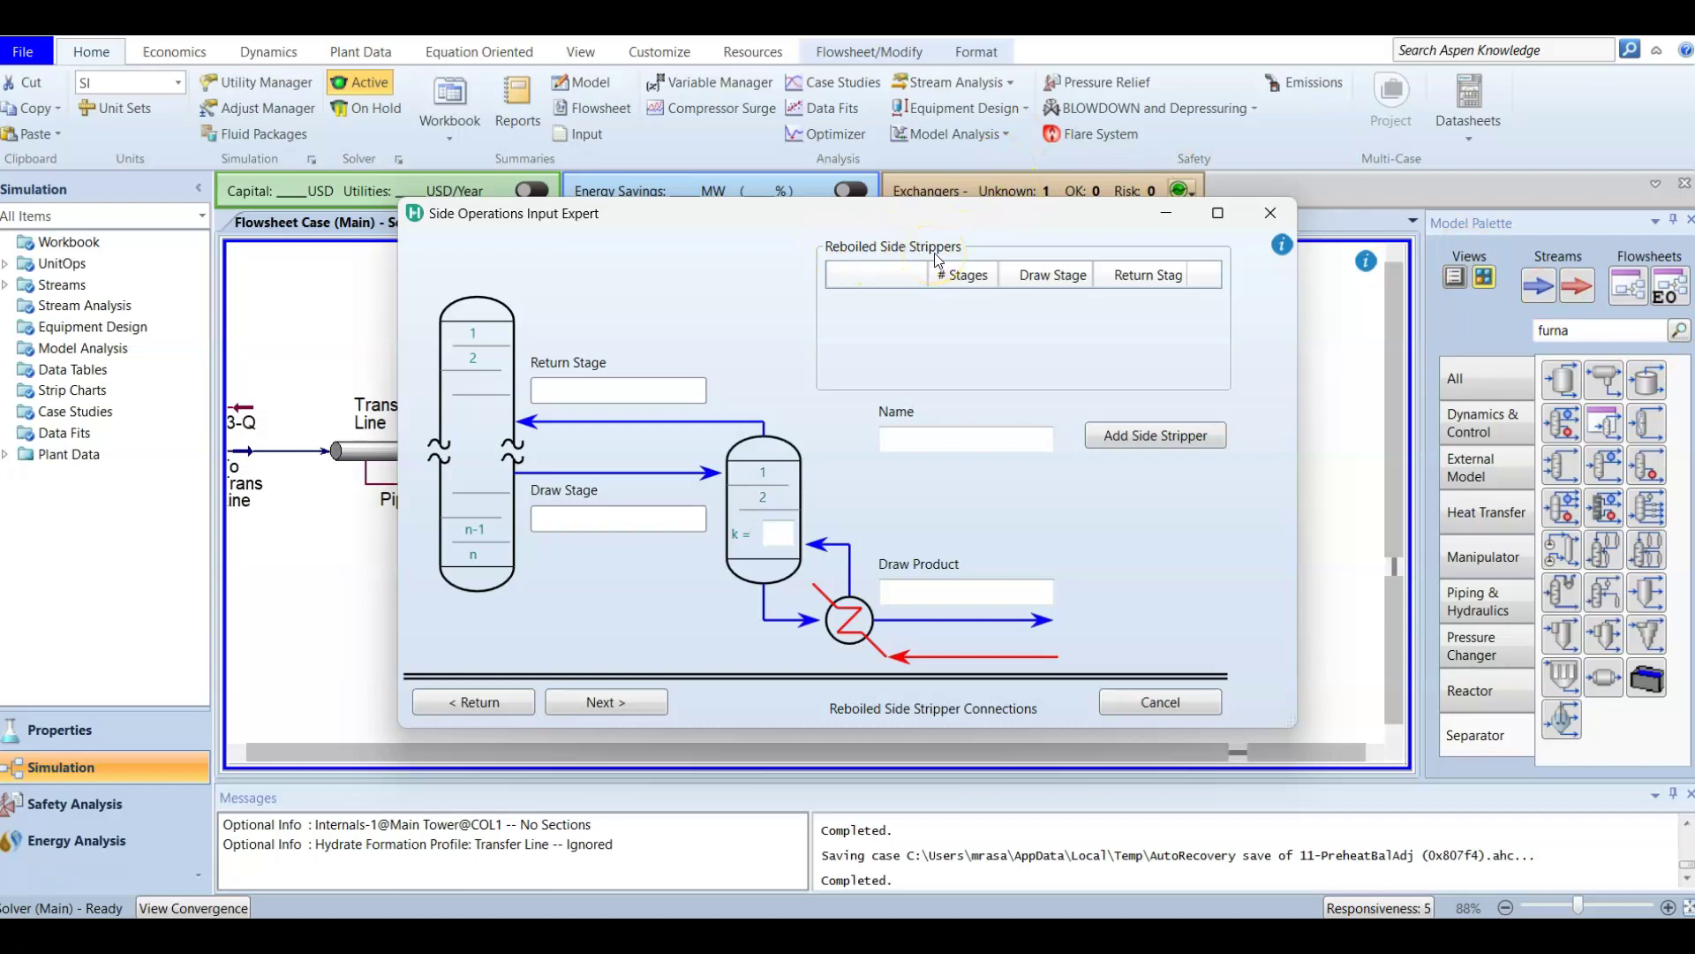
left_click(459, 704)
left_click_drag(507, 179, 895, 180)
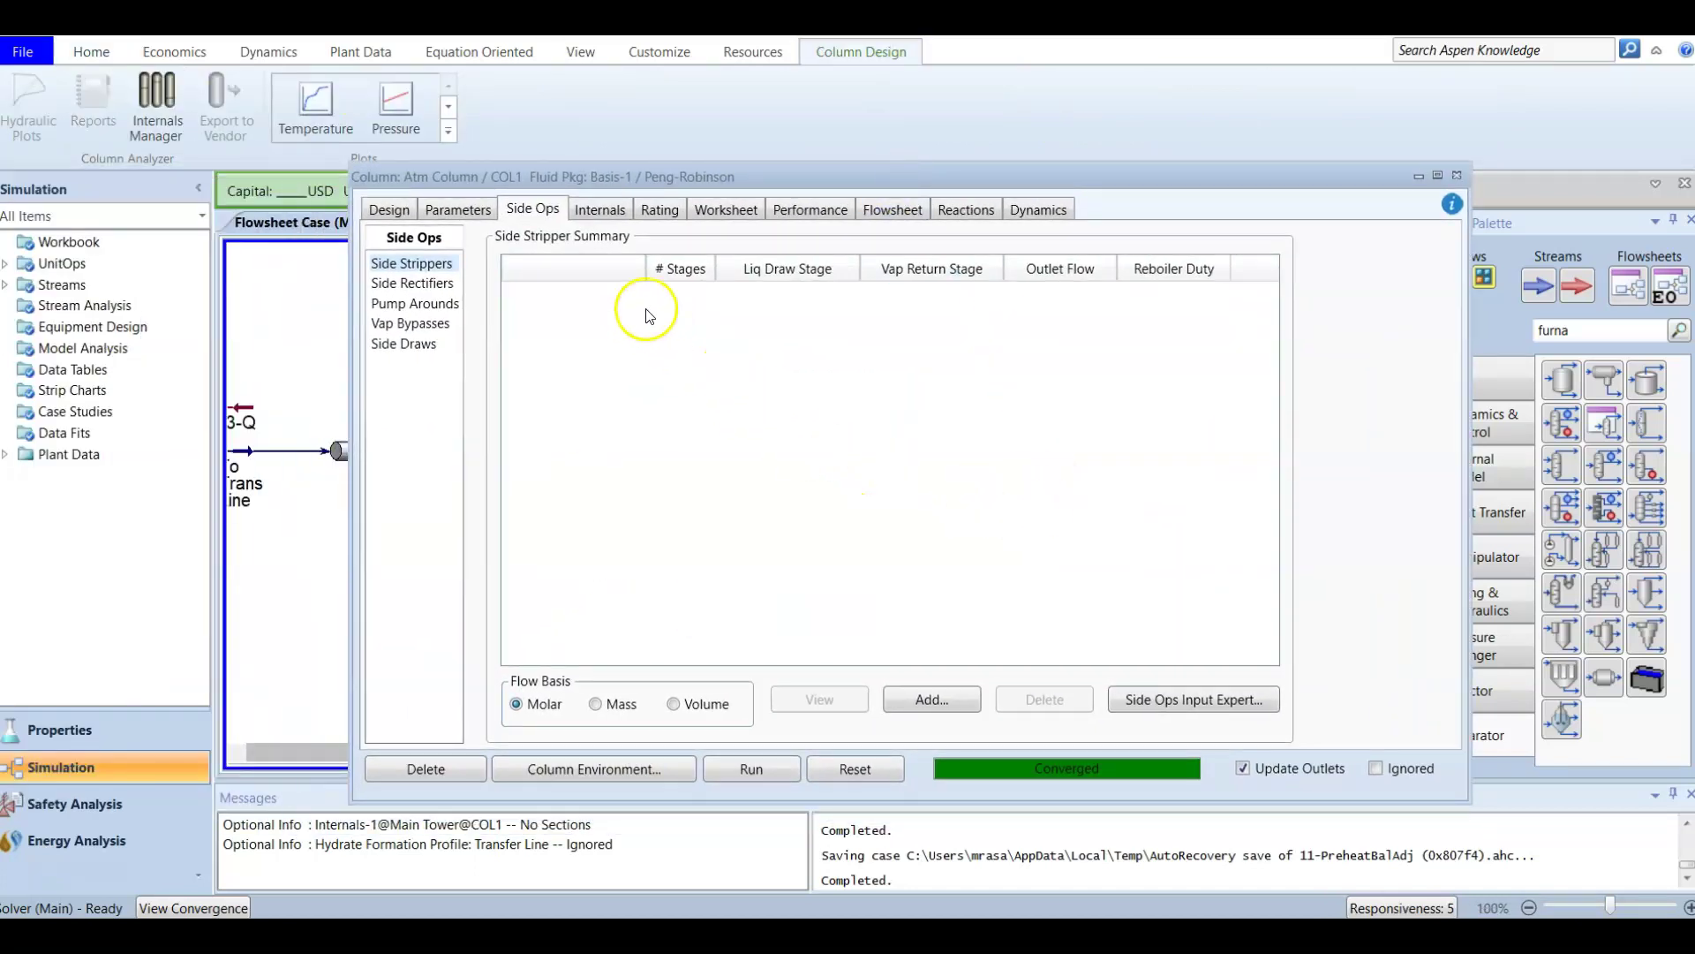
left_click(438, 285)
left_click(431, 304)
left_click(428, 324)
left_click(422, 265)
left_click(437, 282)
Start a new reboiled side stripper in the Side Operations Input Expert and name it AGO SS
left_click(1219, 700)
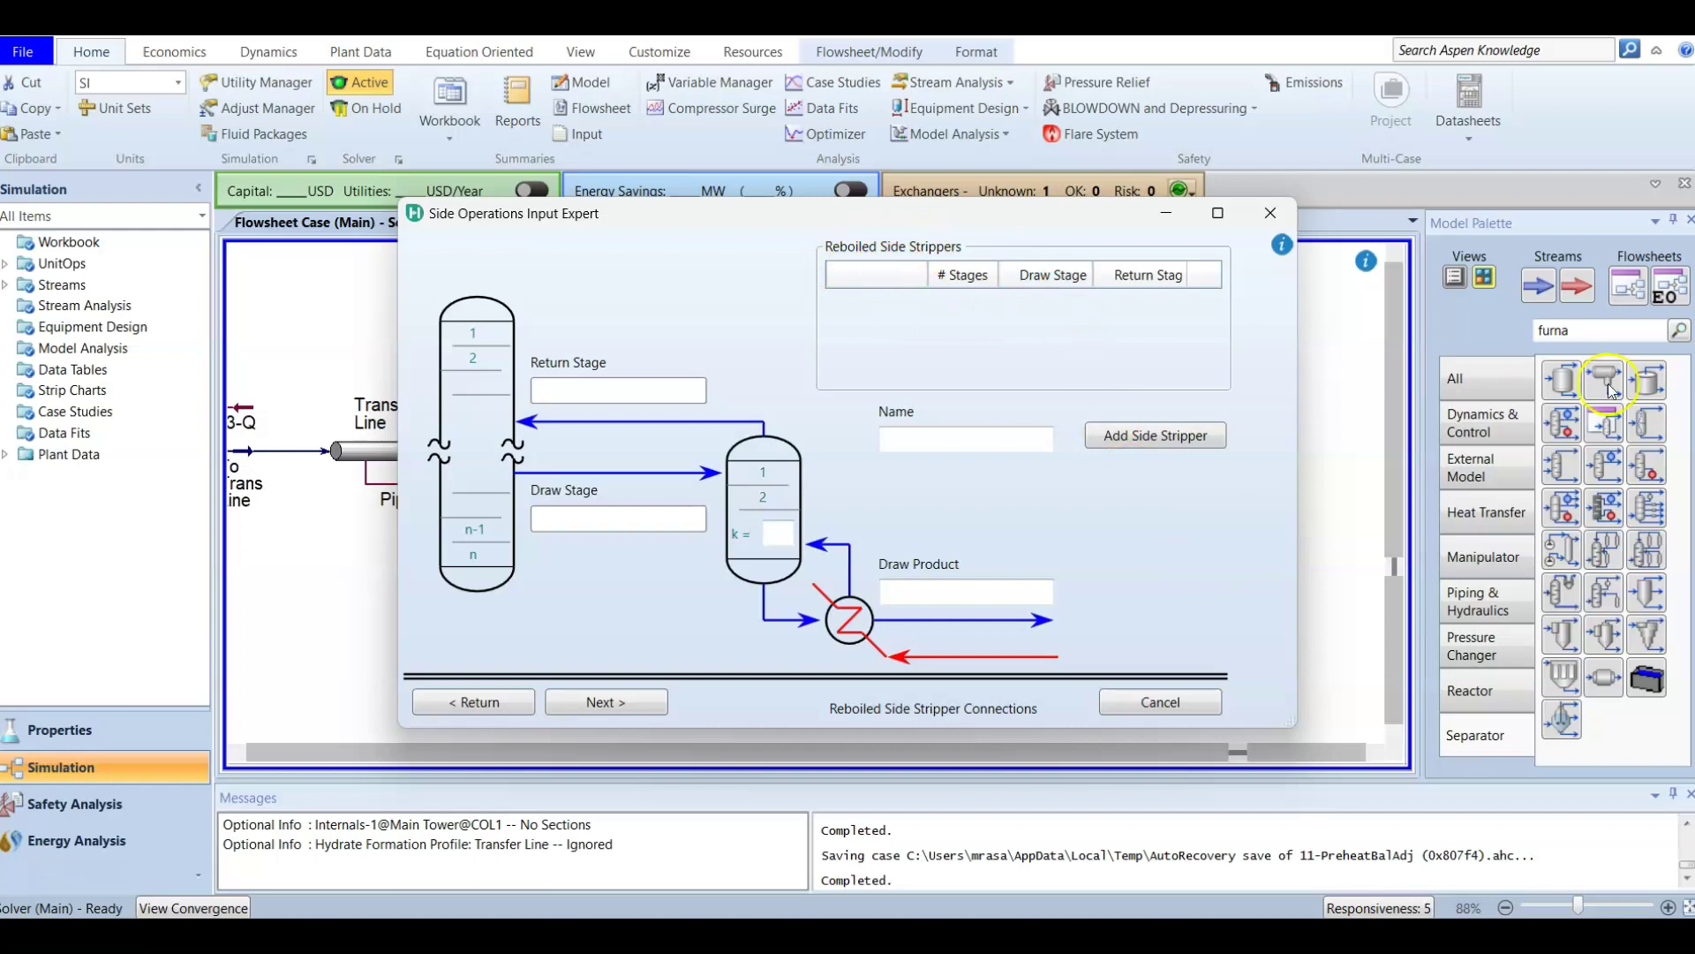
left_click(1139, 439)
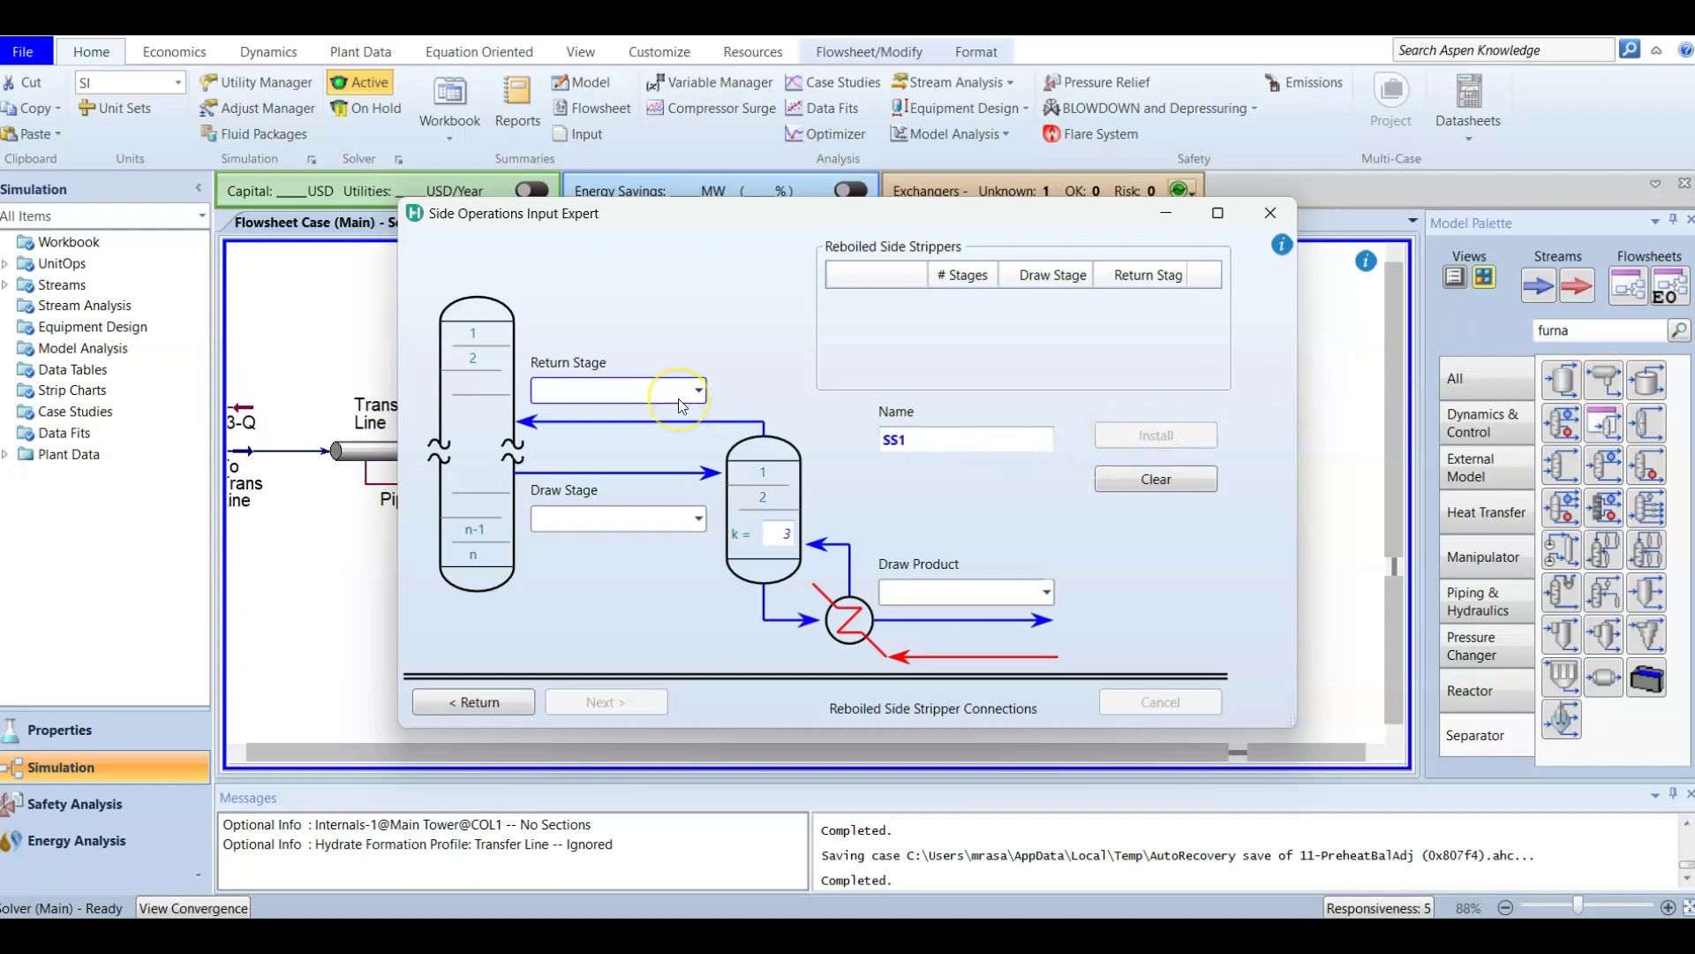
left_click(932, 435)
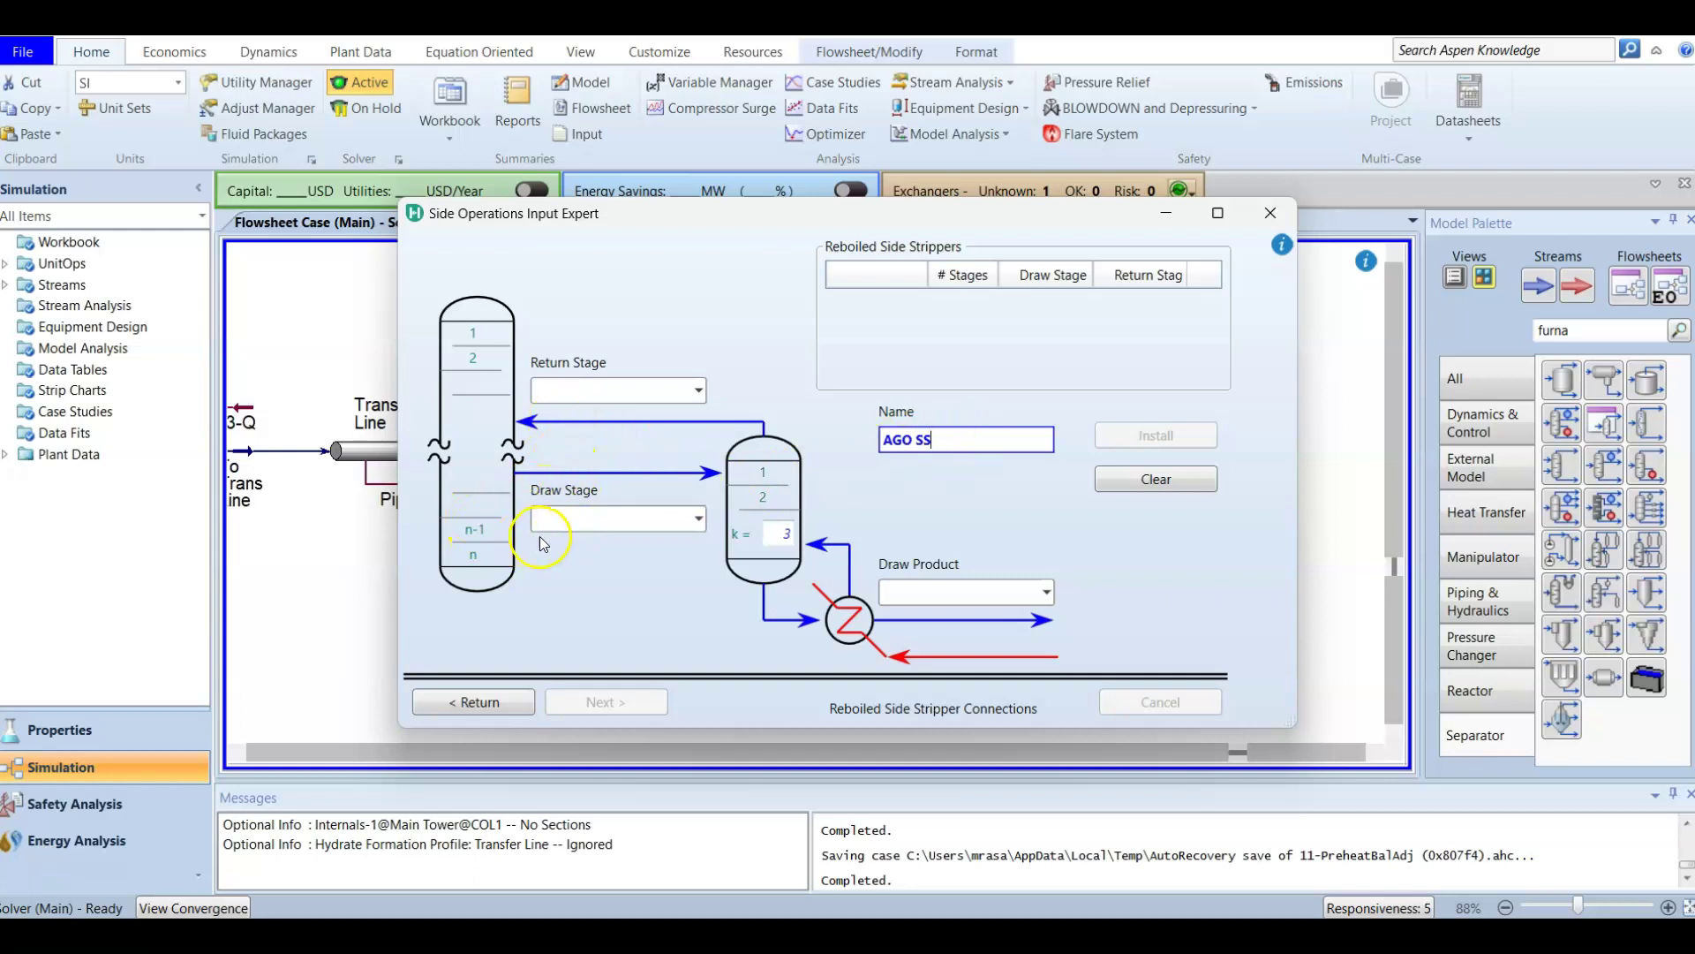
Draw the reboiled AGO SS side stripper from 22__Main Tower and return it to 21__Main Tower
left_click(698, 519)
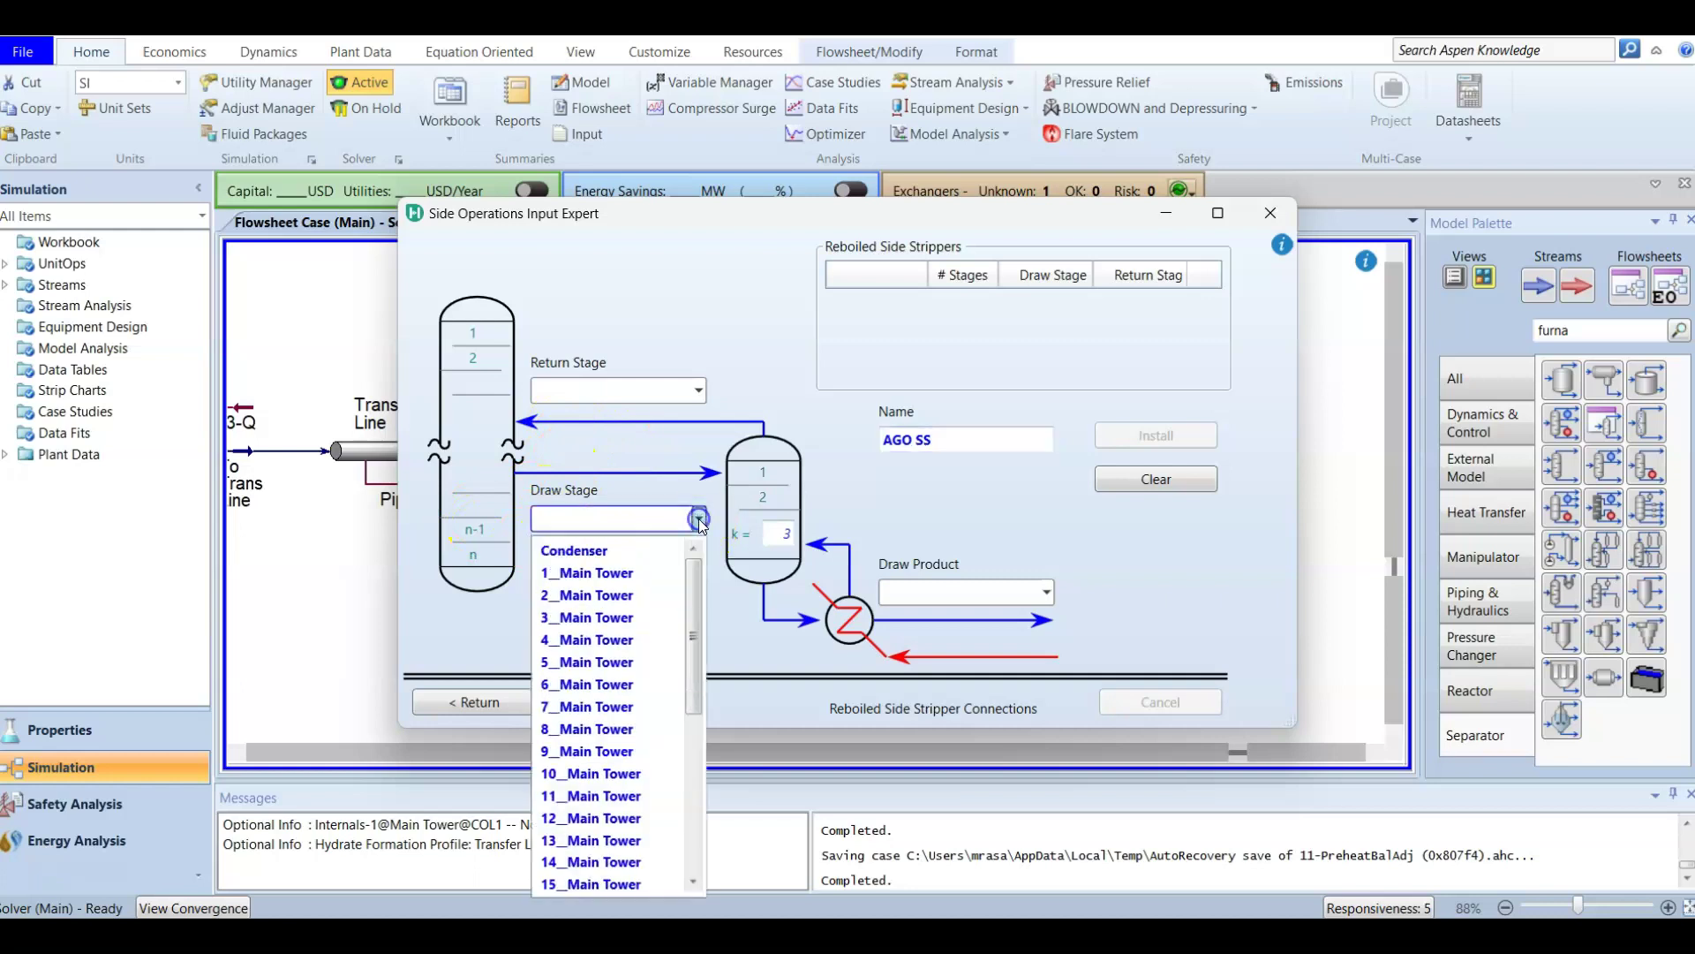
scroll(636, 751, "down", 4)
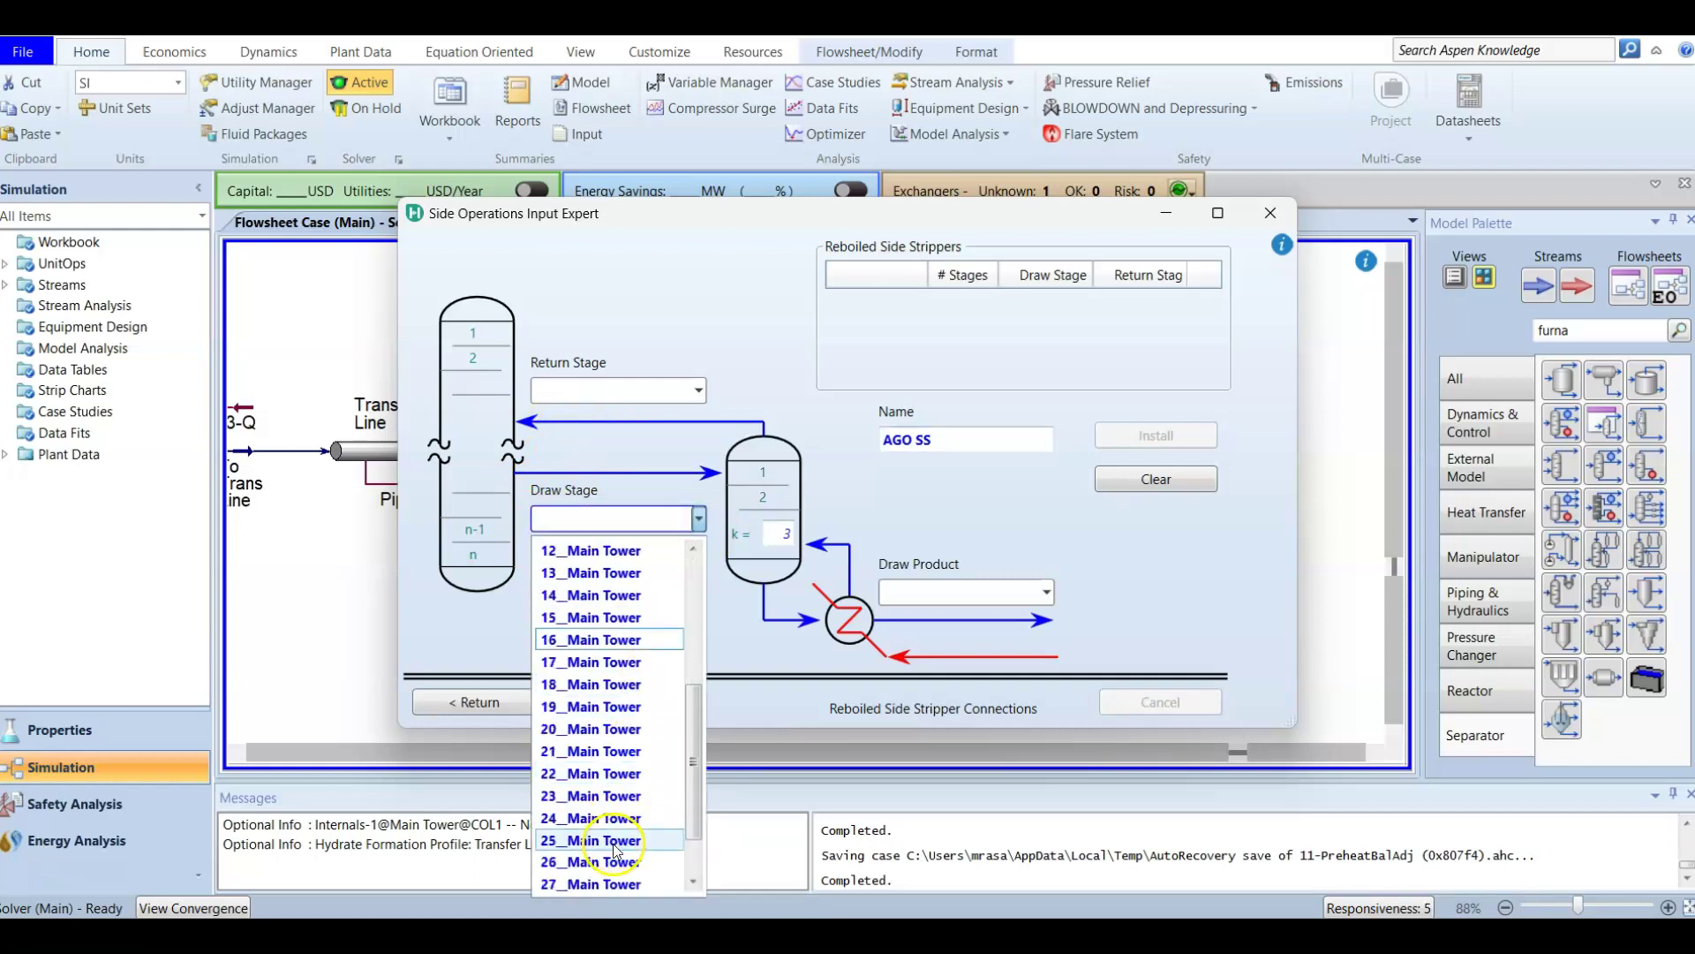
left_click(599, 774)
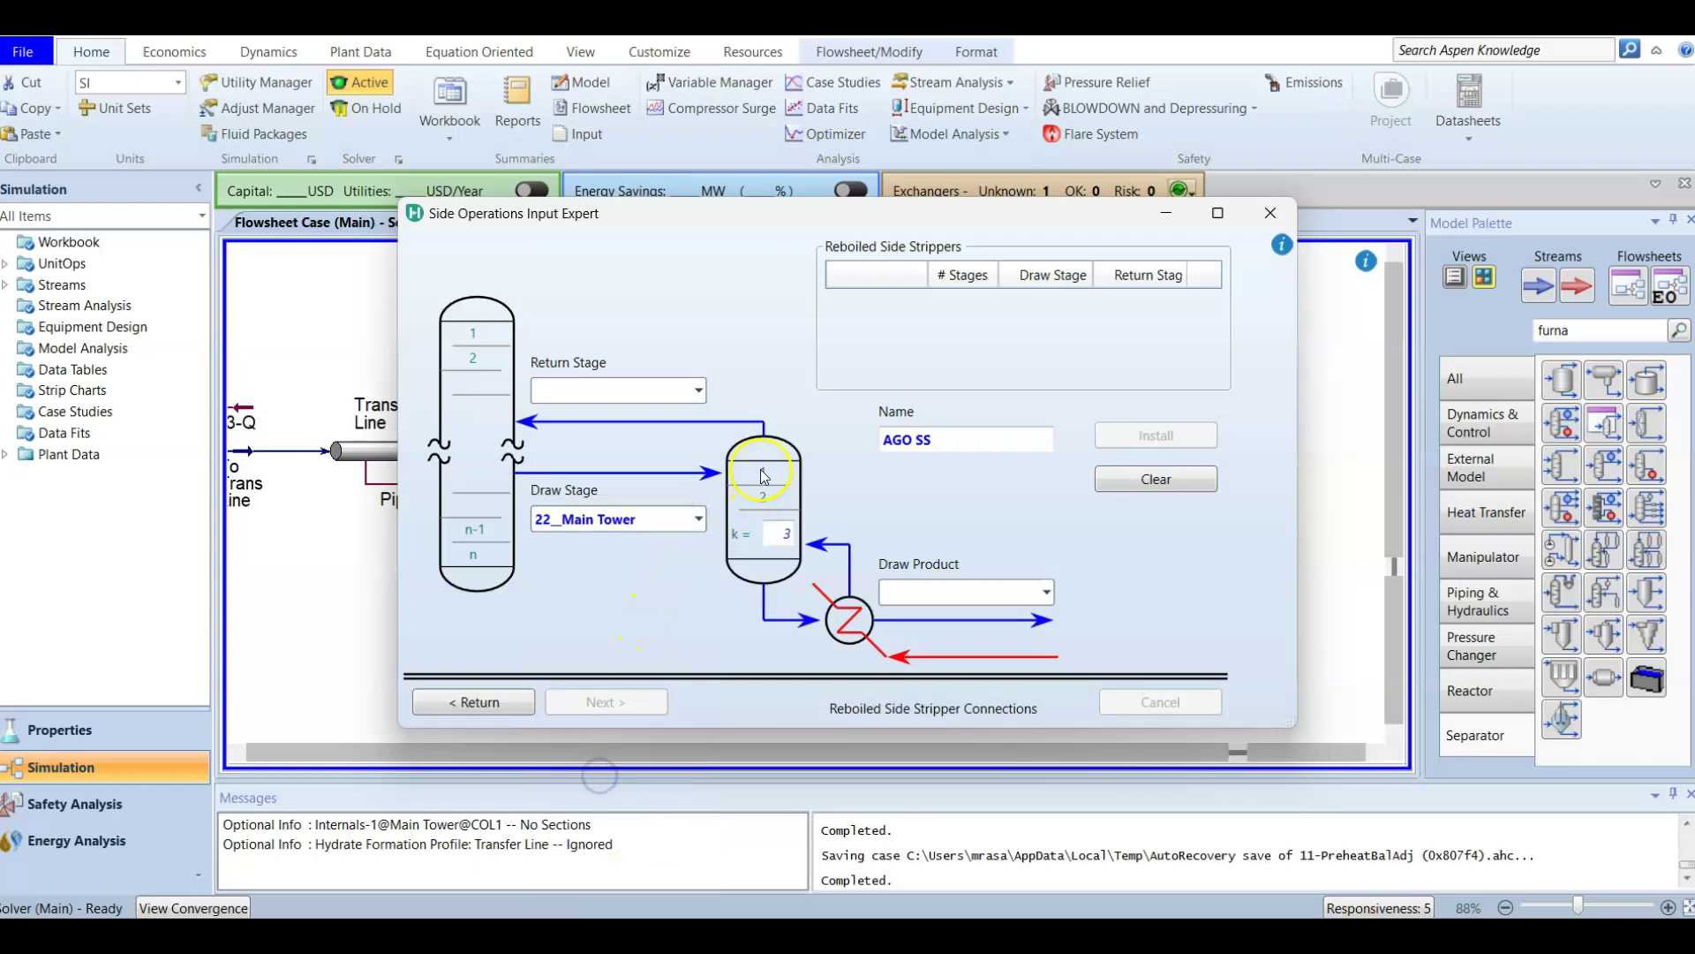
left_click(698, 390)
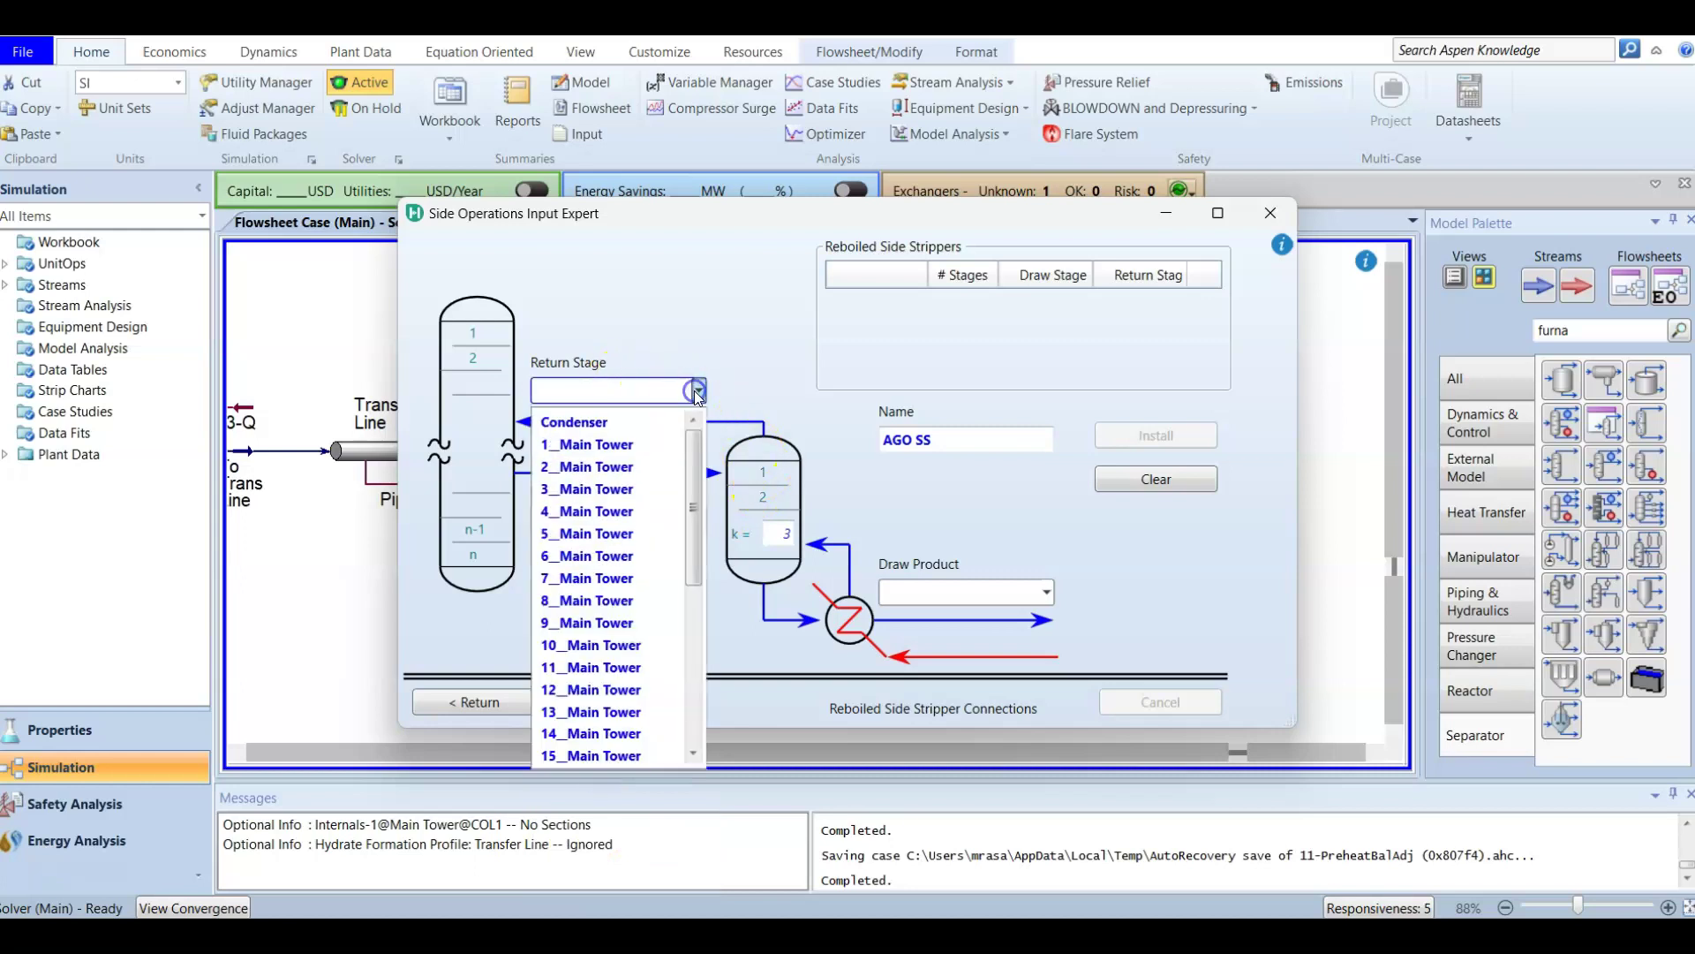
scroll(622, 554, "down", 5)
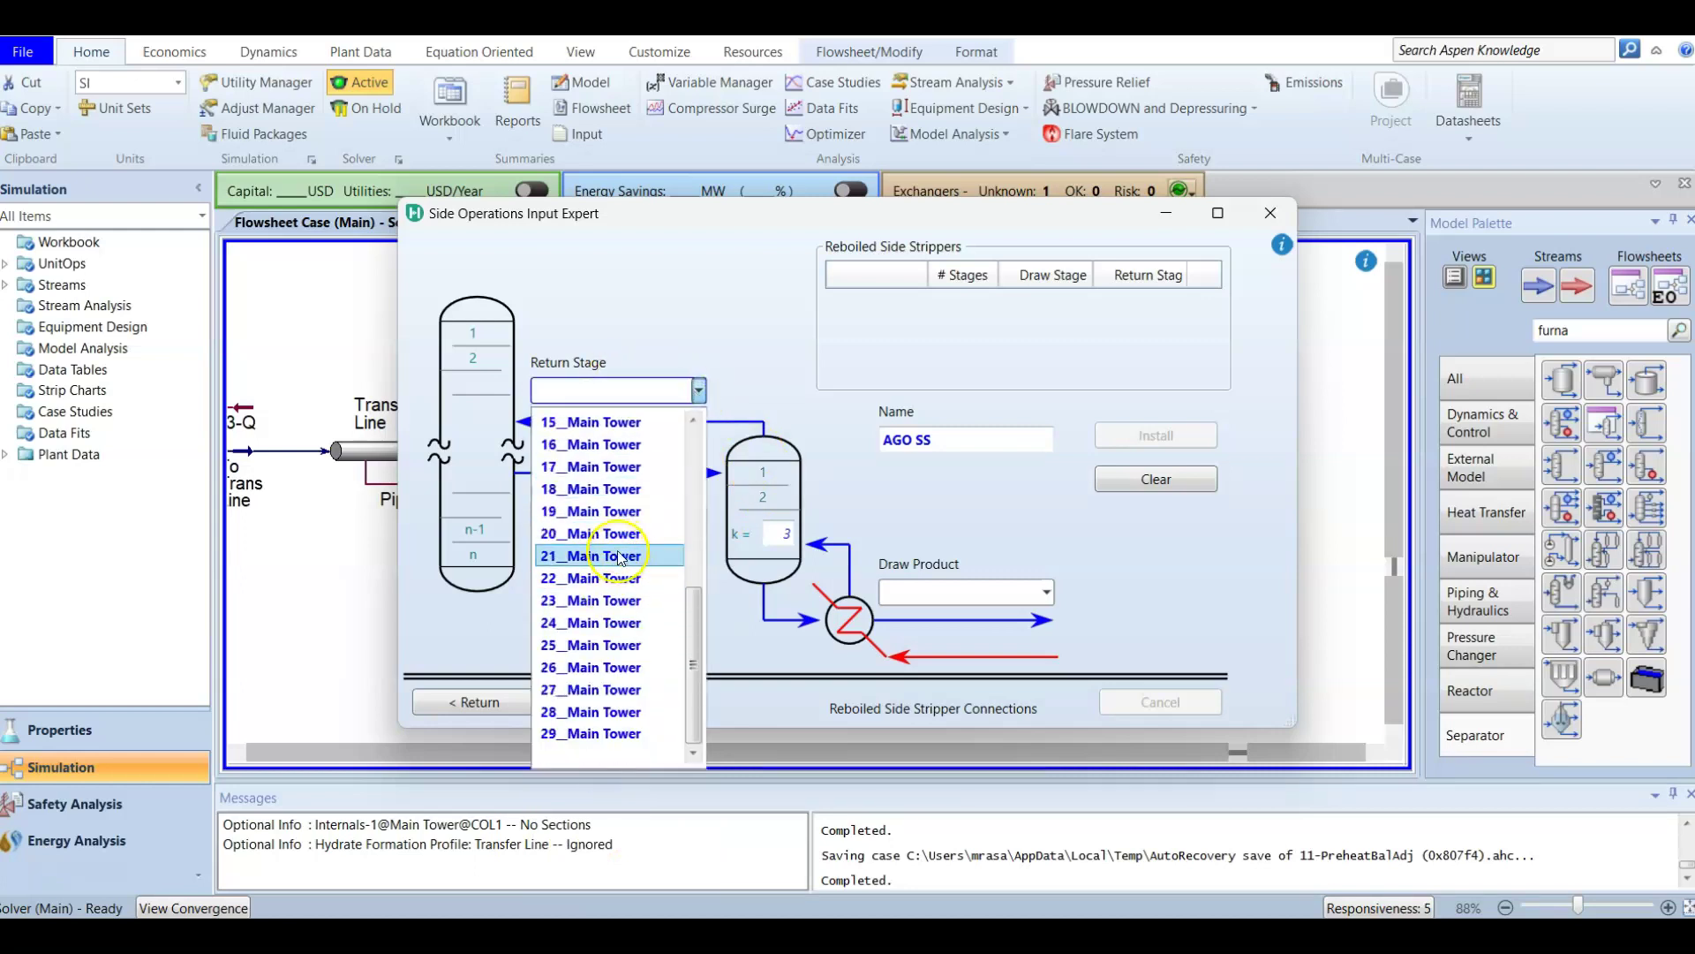
left_click(621, 556)
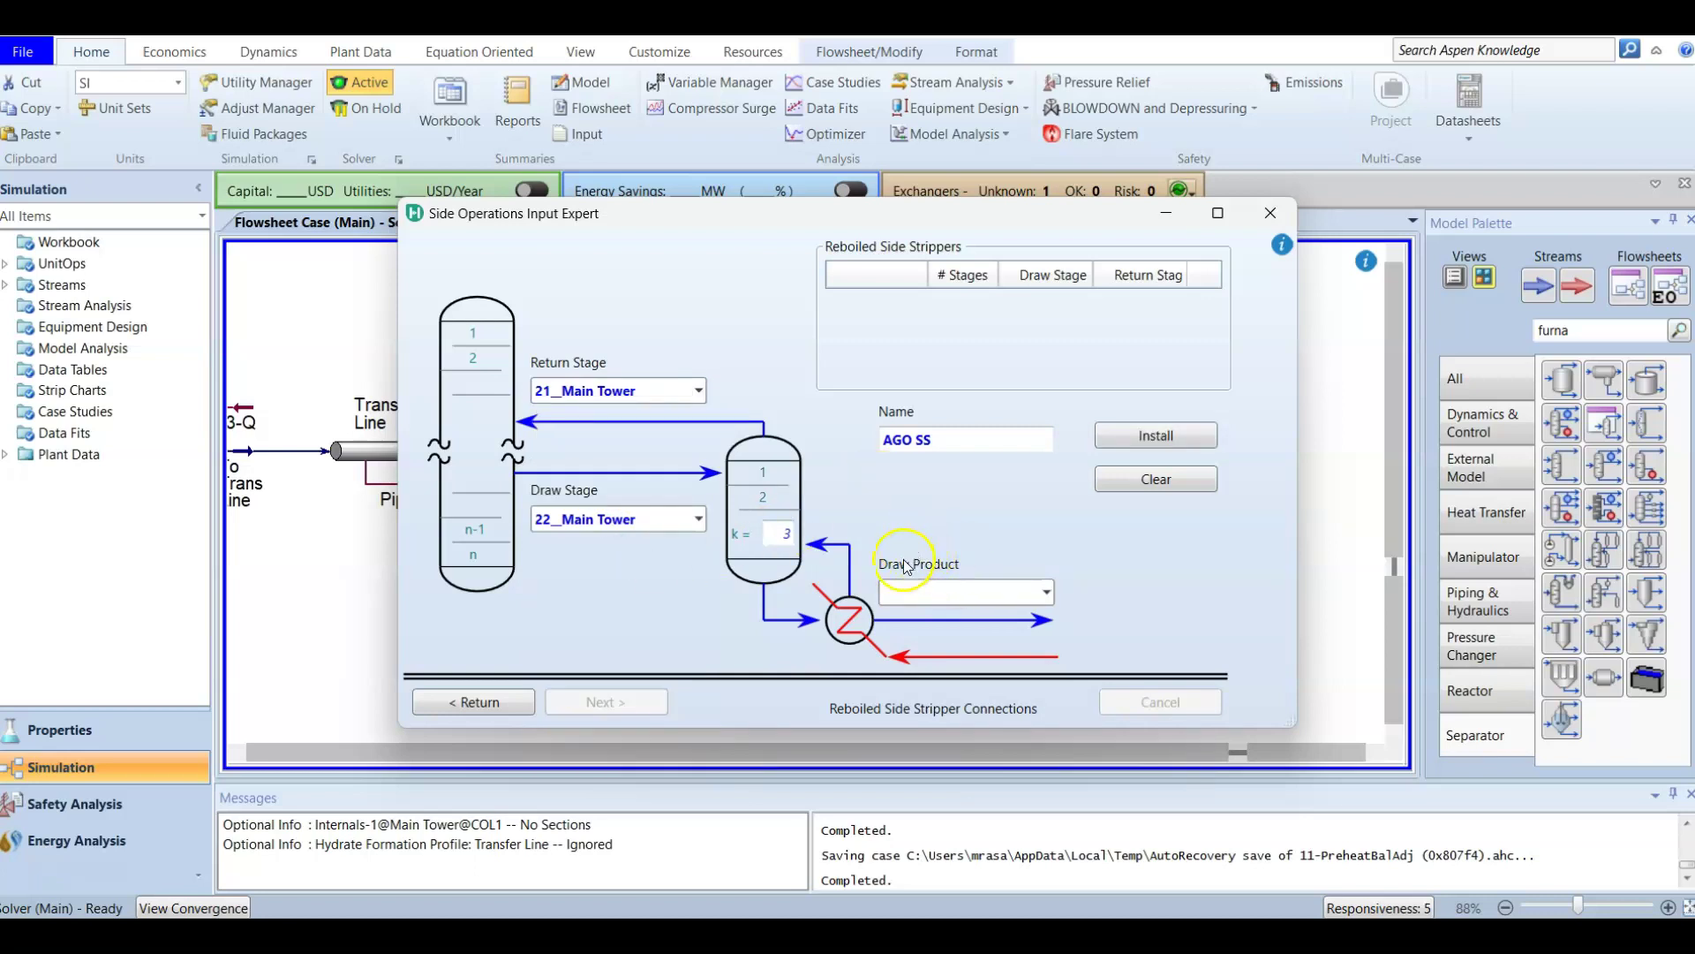
Name the reboiled side stripper's draw product AGO Prod and install the side stripper
left_click(924, 599)
type("AGO Prod")
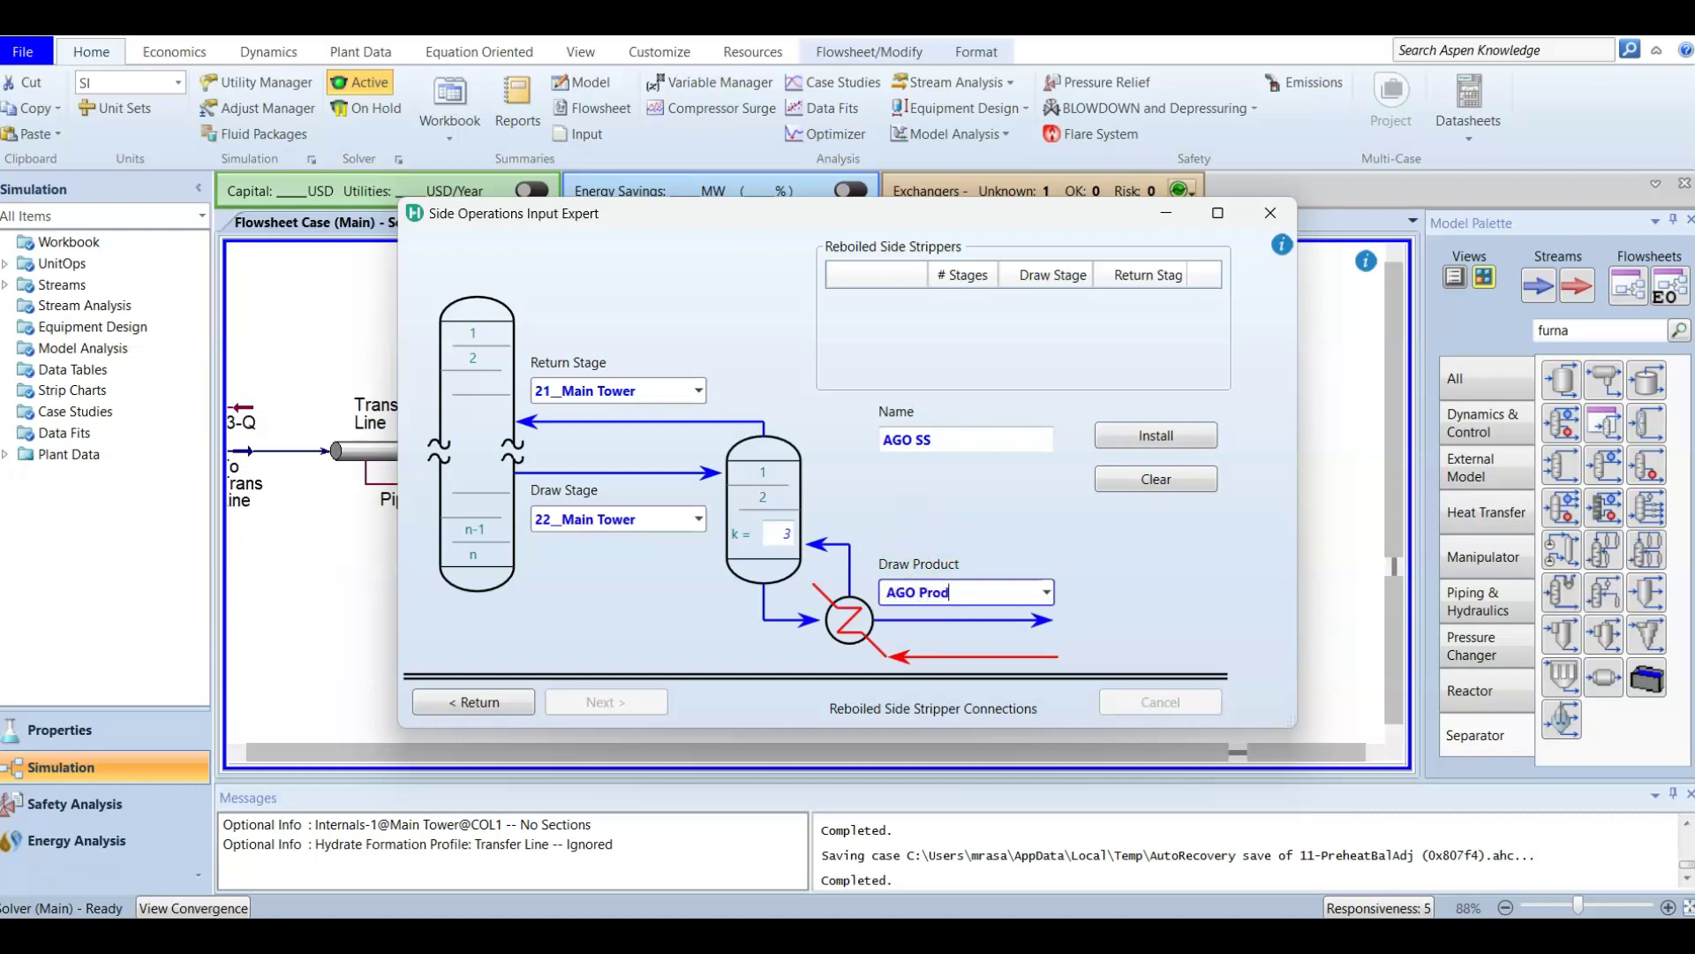
key("Return")
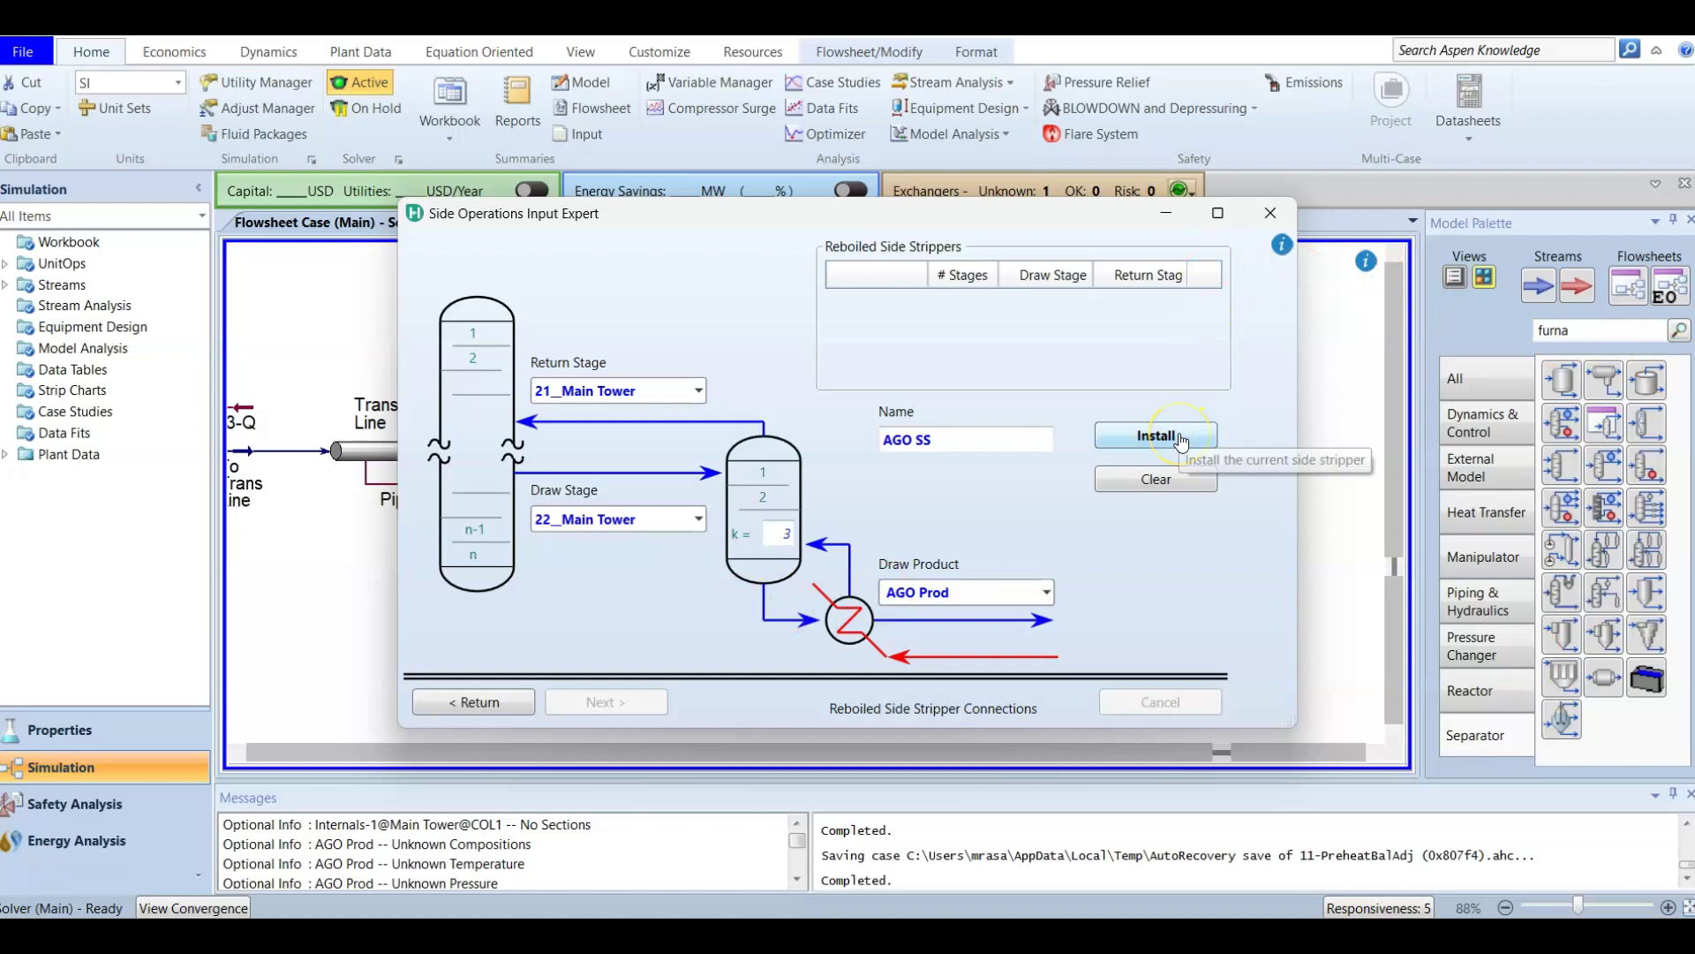
left_click(894, 283)
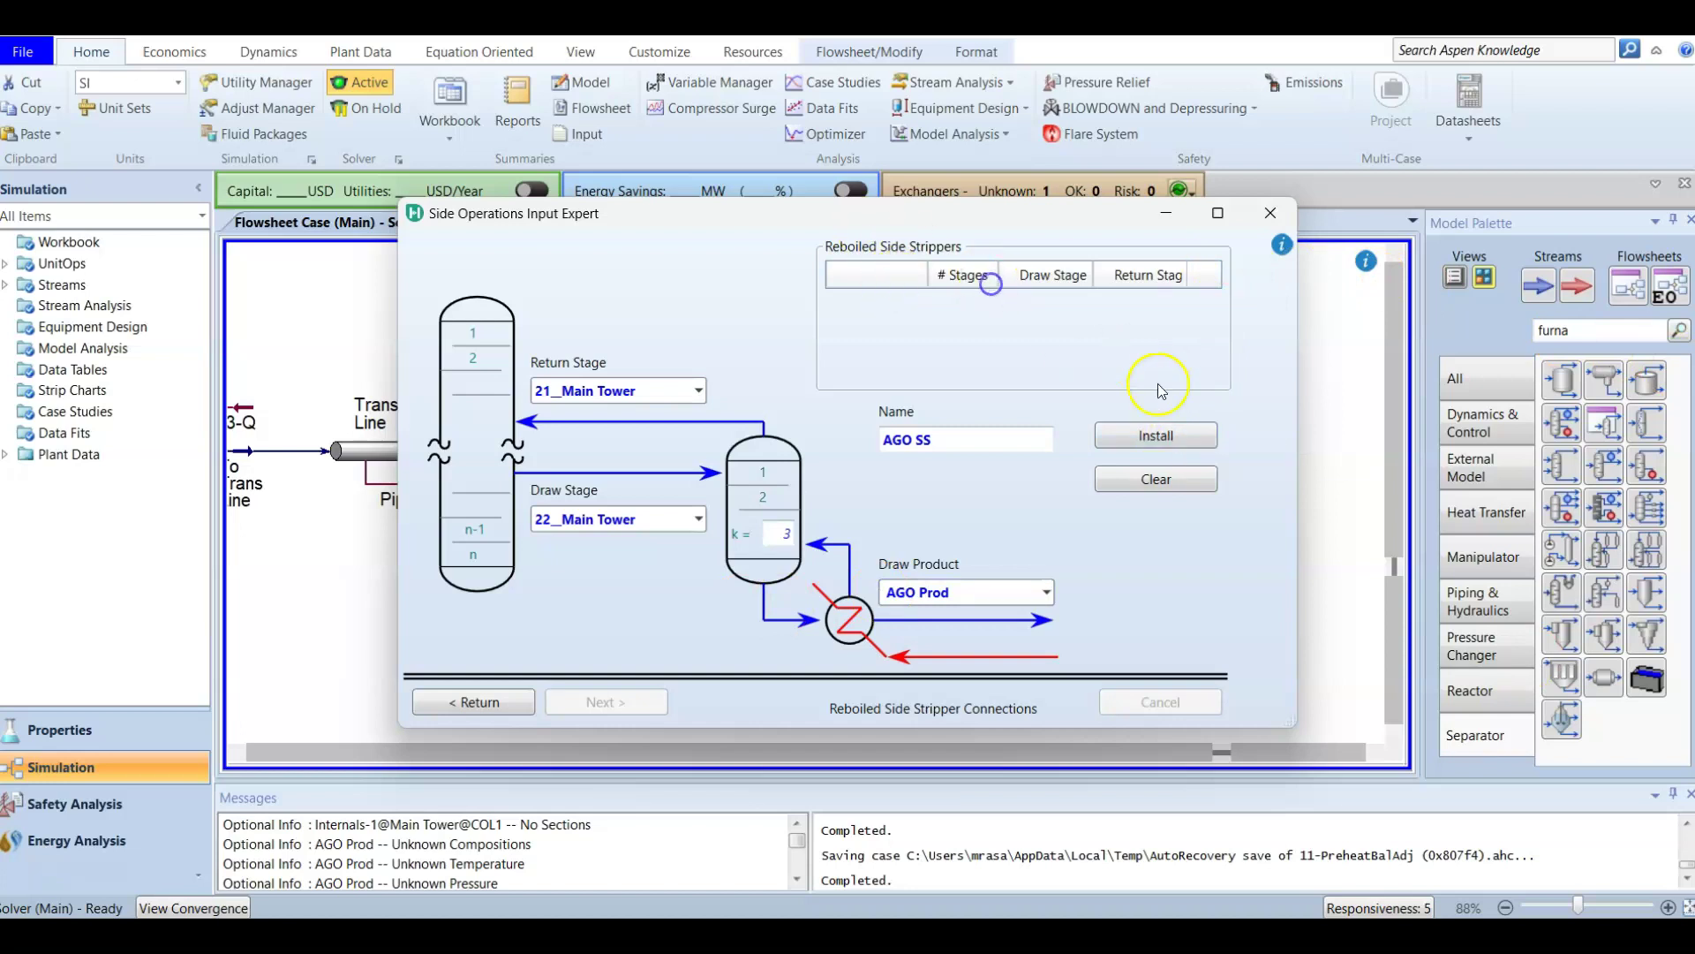
left_click(1179, 438)
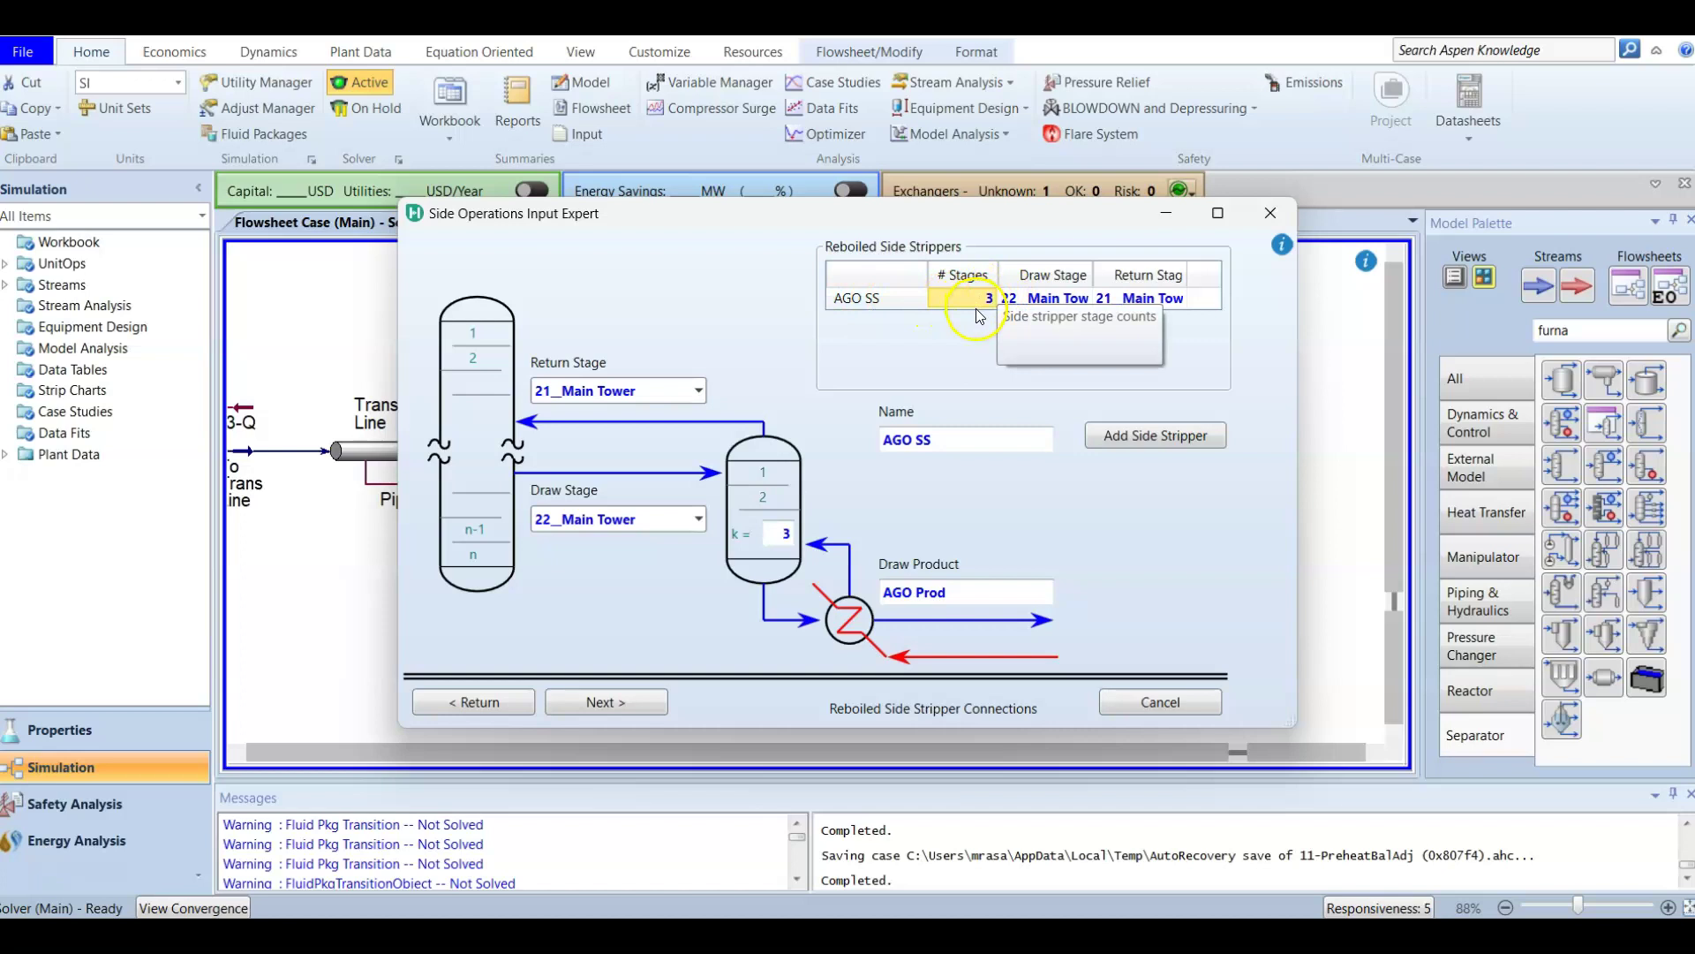
Review the reboiled AGO SS entry's draw and return stages, and look at the steam stripped side stripper connections
left_click(1051, 301)
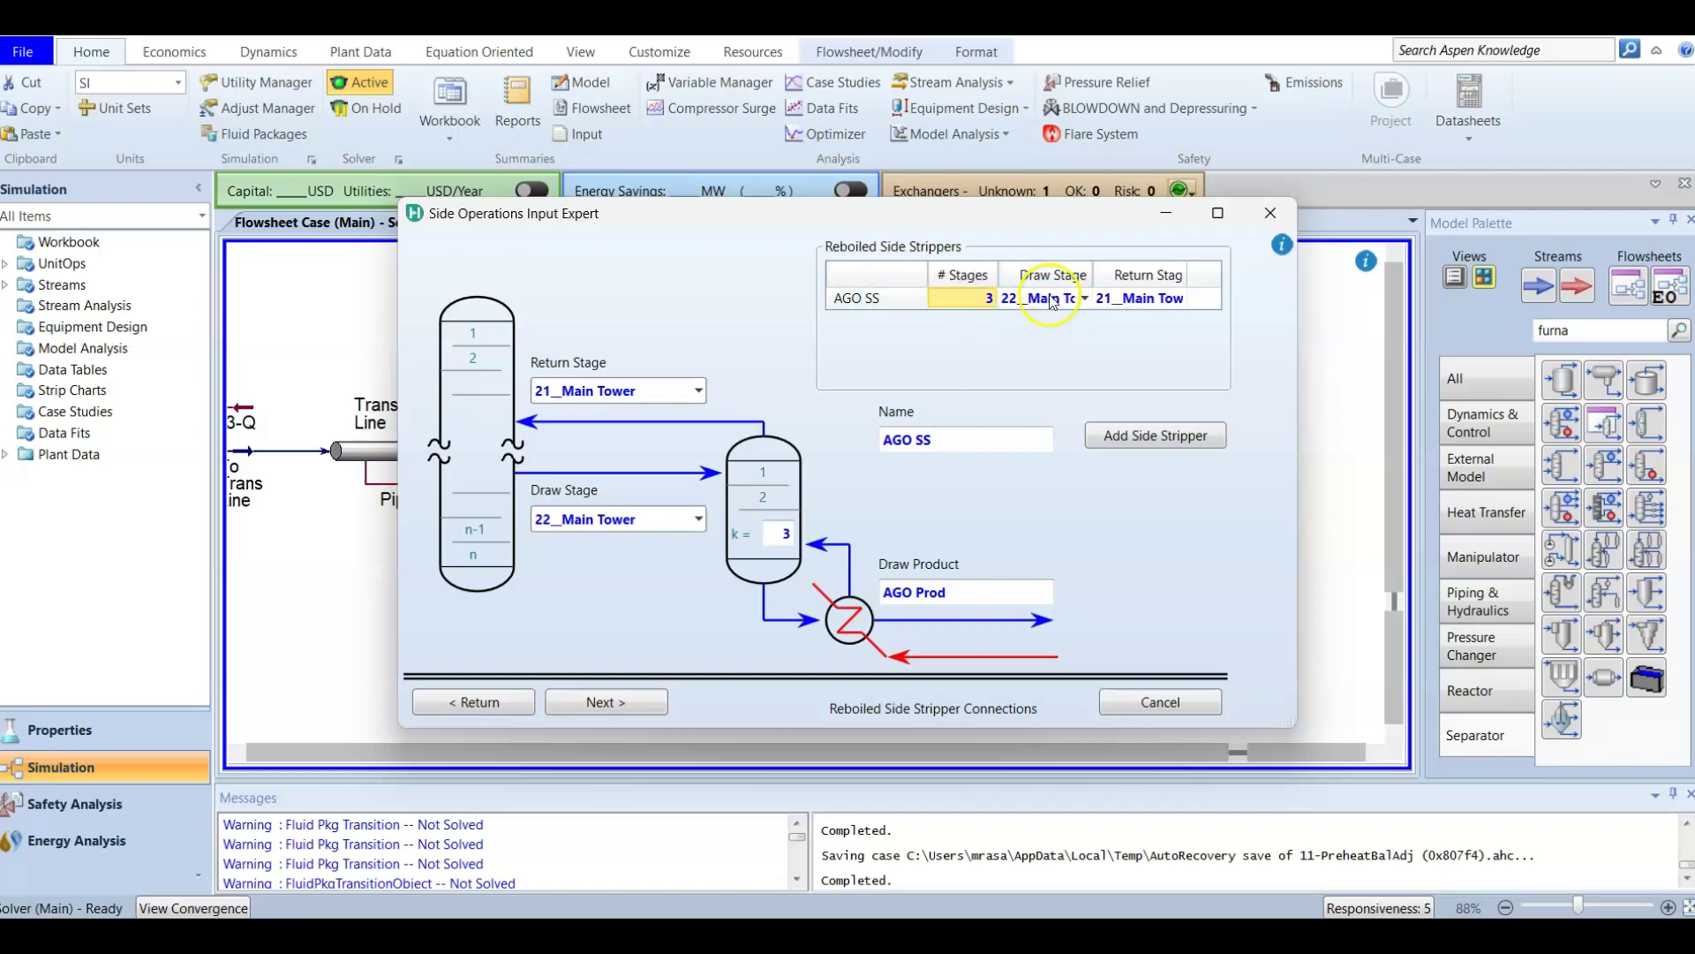
left_click(1162, 298)
left_click(639, 704)
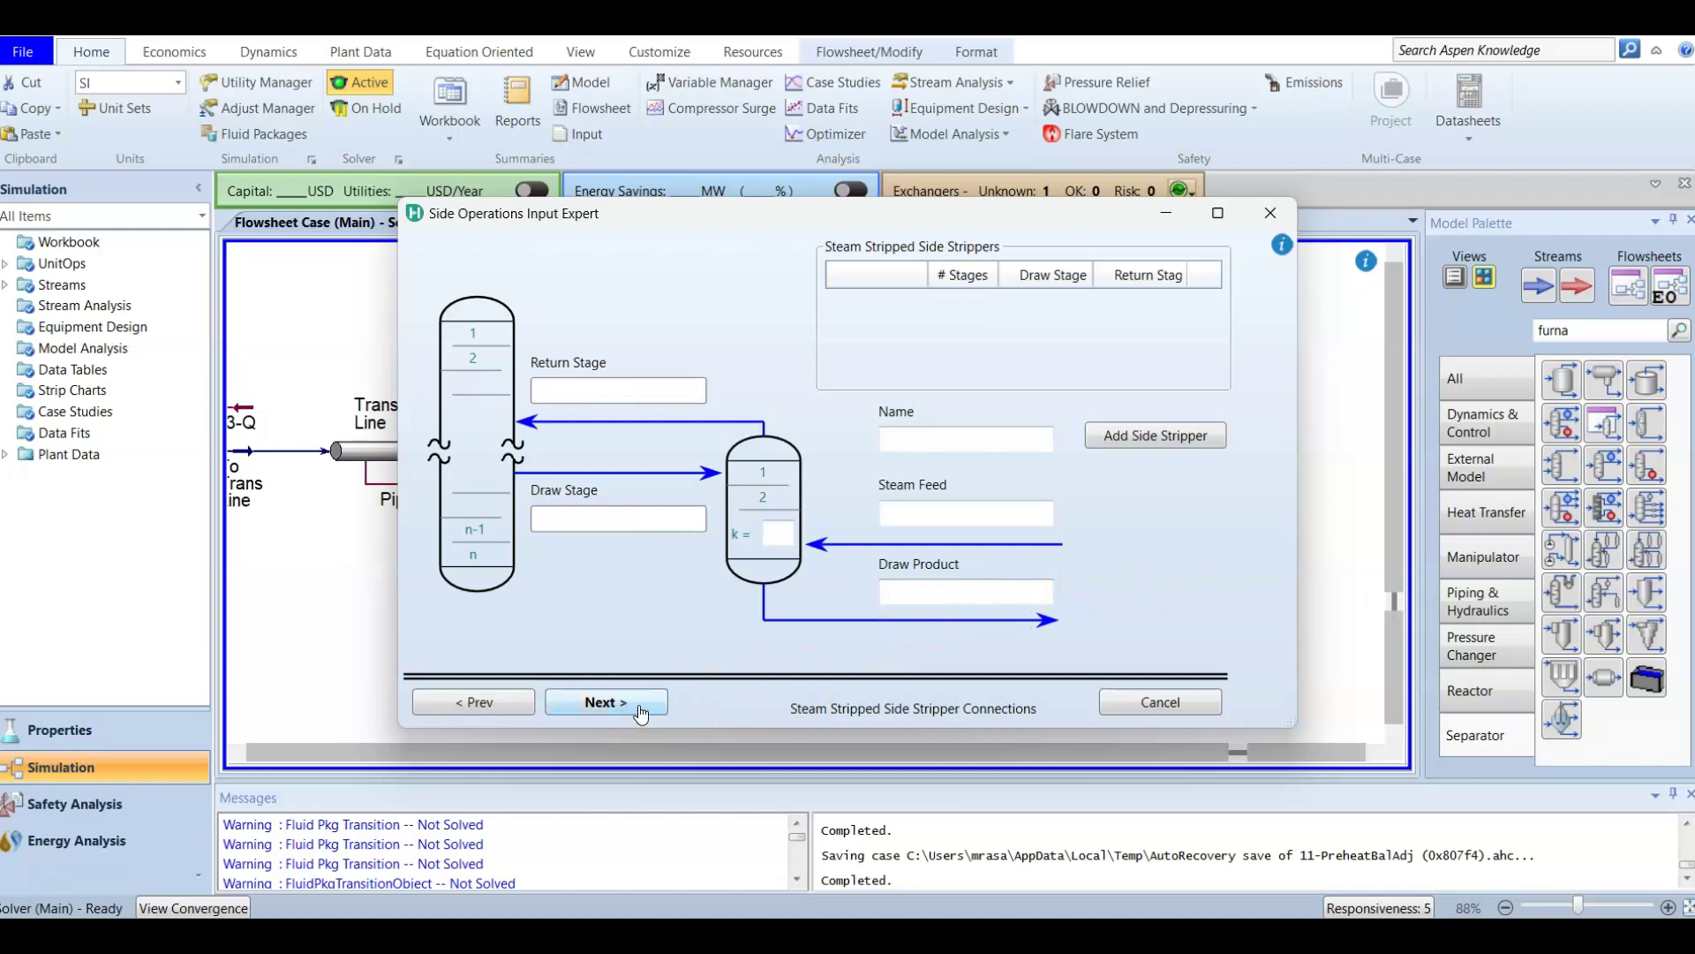
left_click(873, 268)
left_click(642, 517)
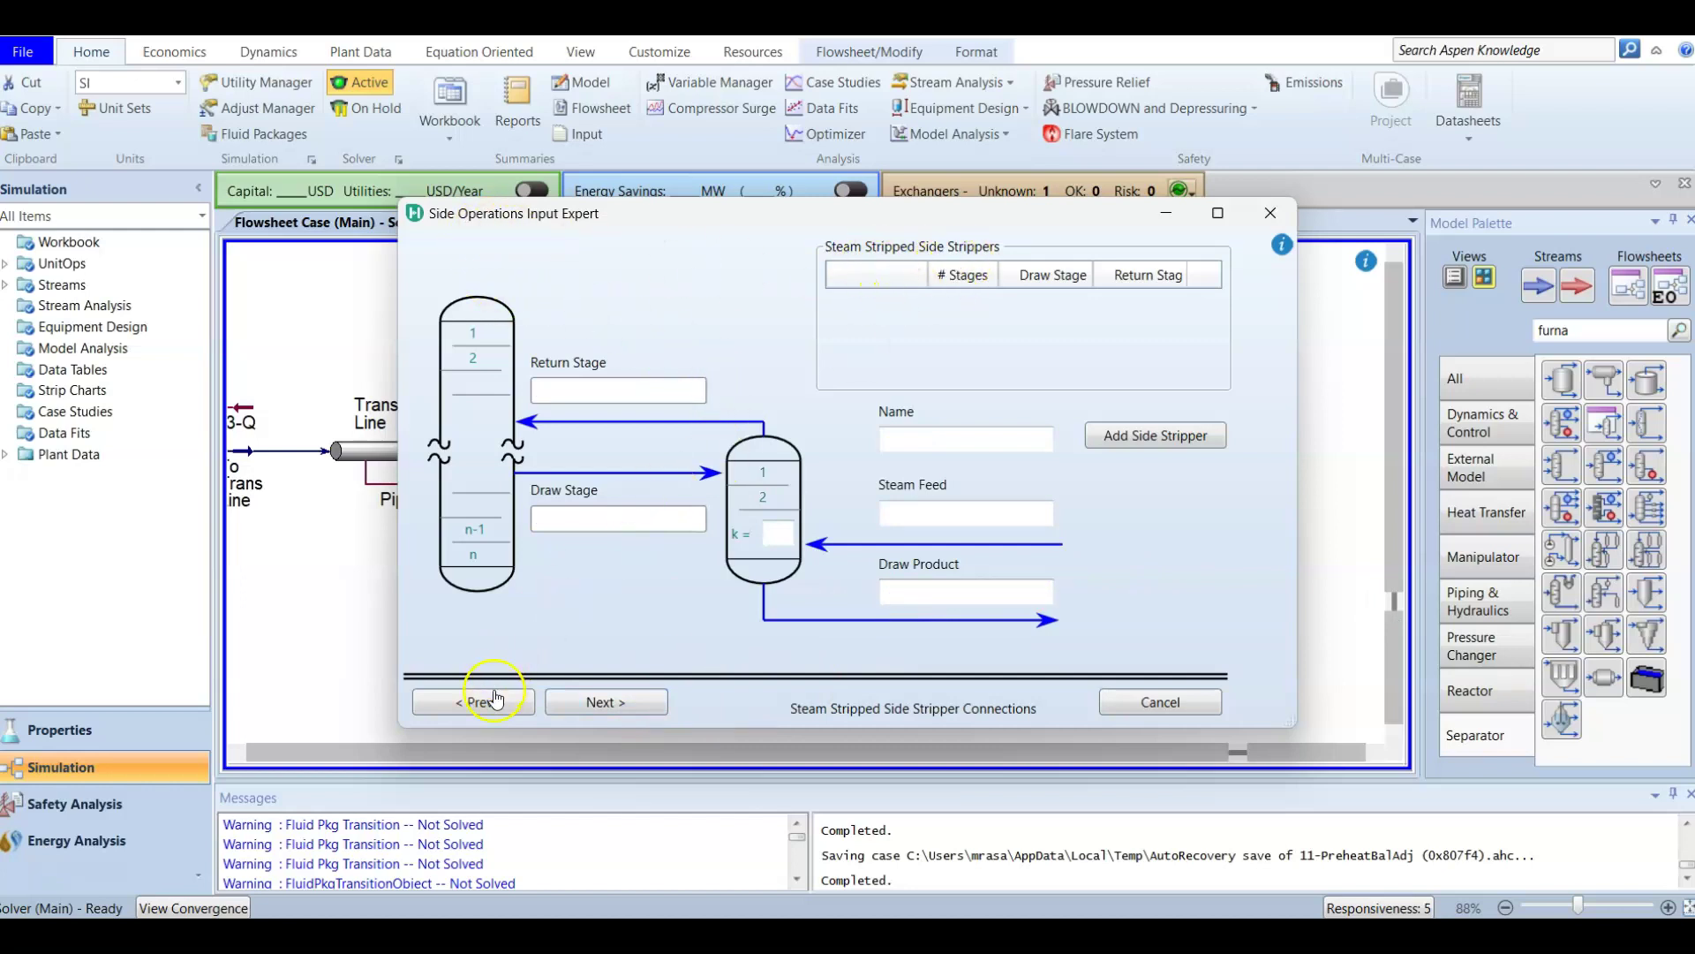
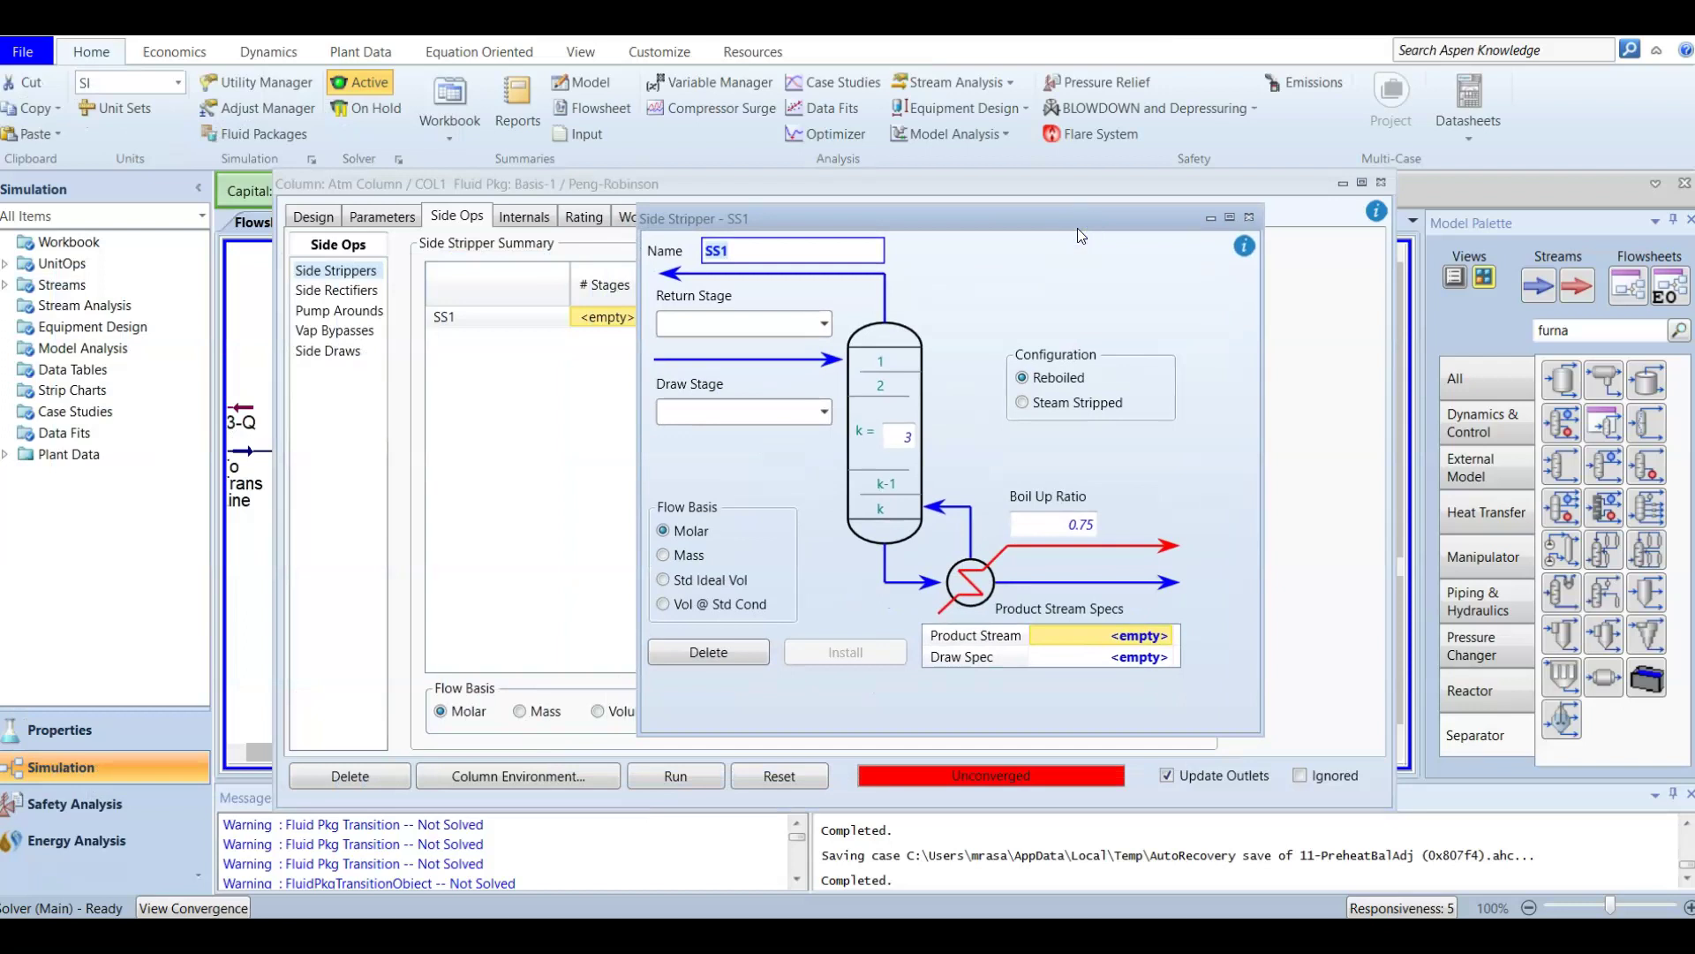
Close the SS1 side stripper form and return to the Side Operations Input Expert's steam stripped connections
left_click(1249, 217)
left_click(1107, 708)
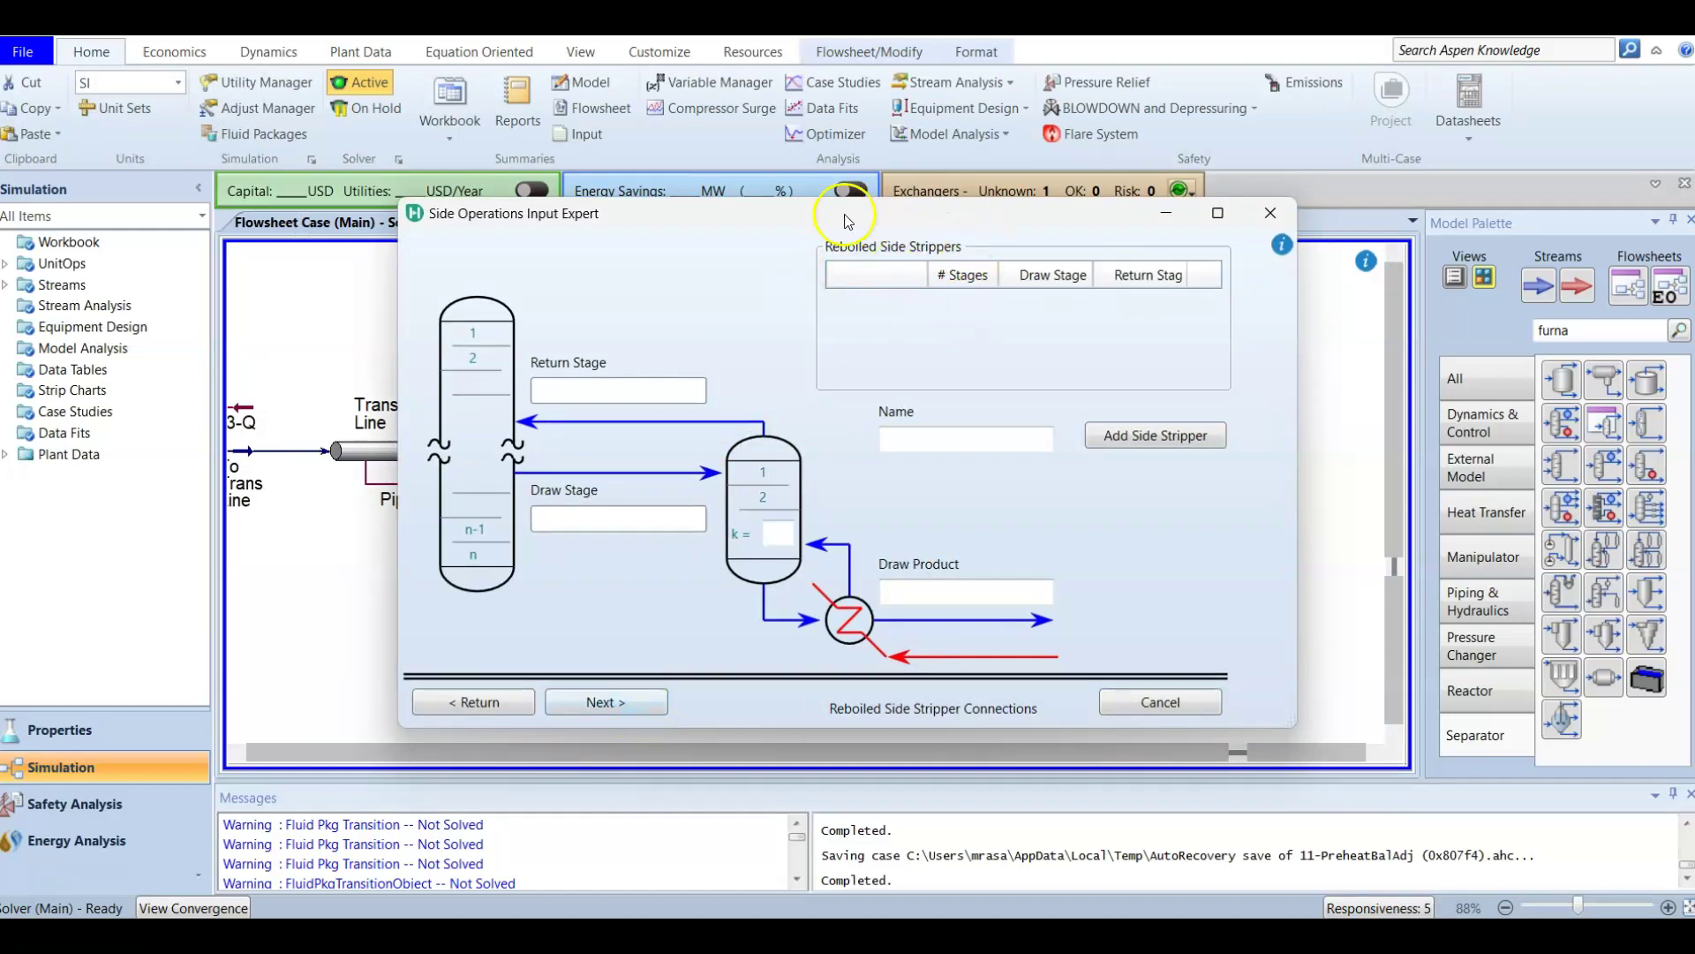
left_click(606, 702)
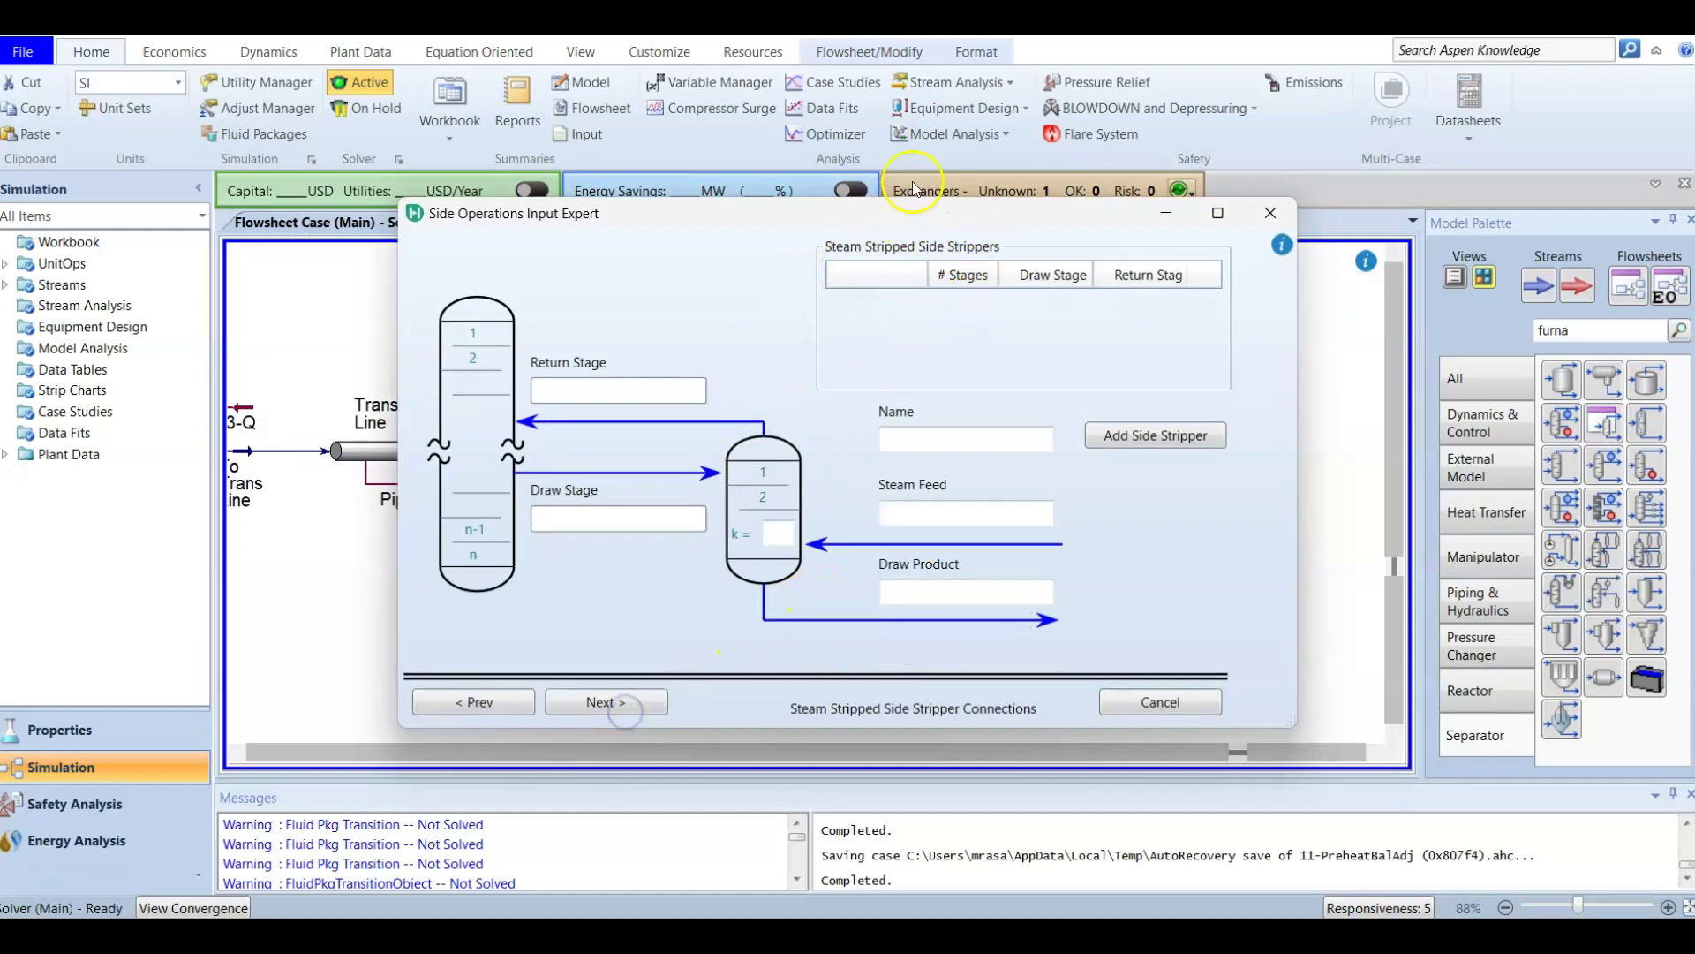
Start a steam stripped side stripper named AGO SS with steam feed AGO steam and draw product AGO product
left_click(910, 440)
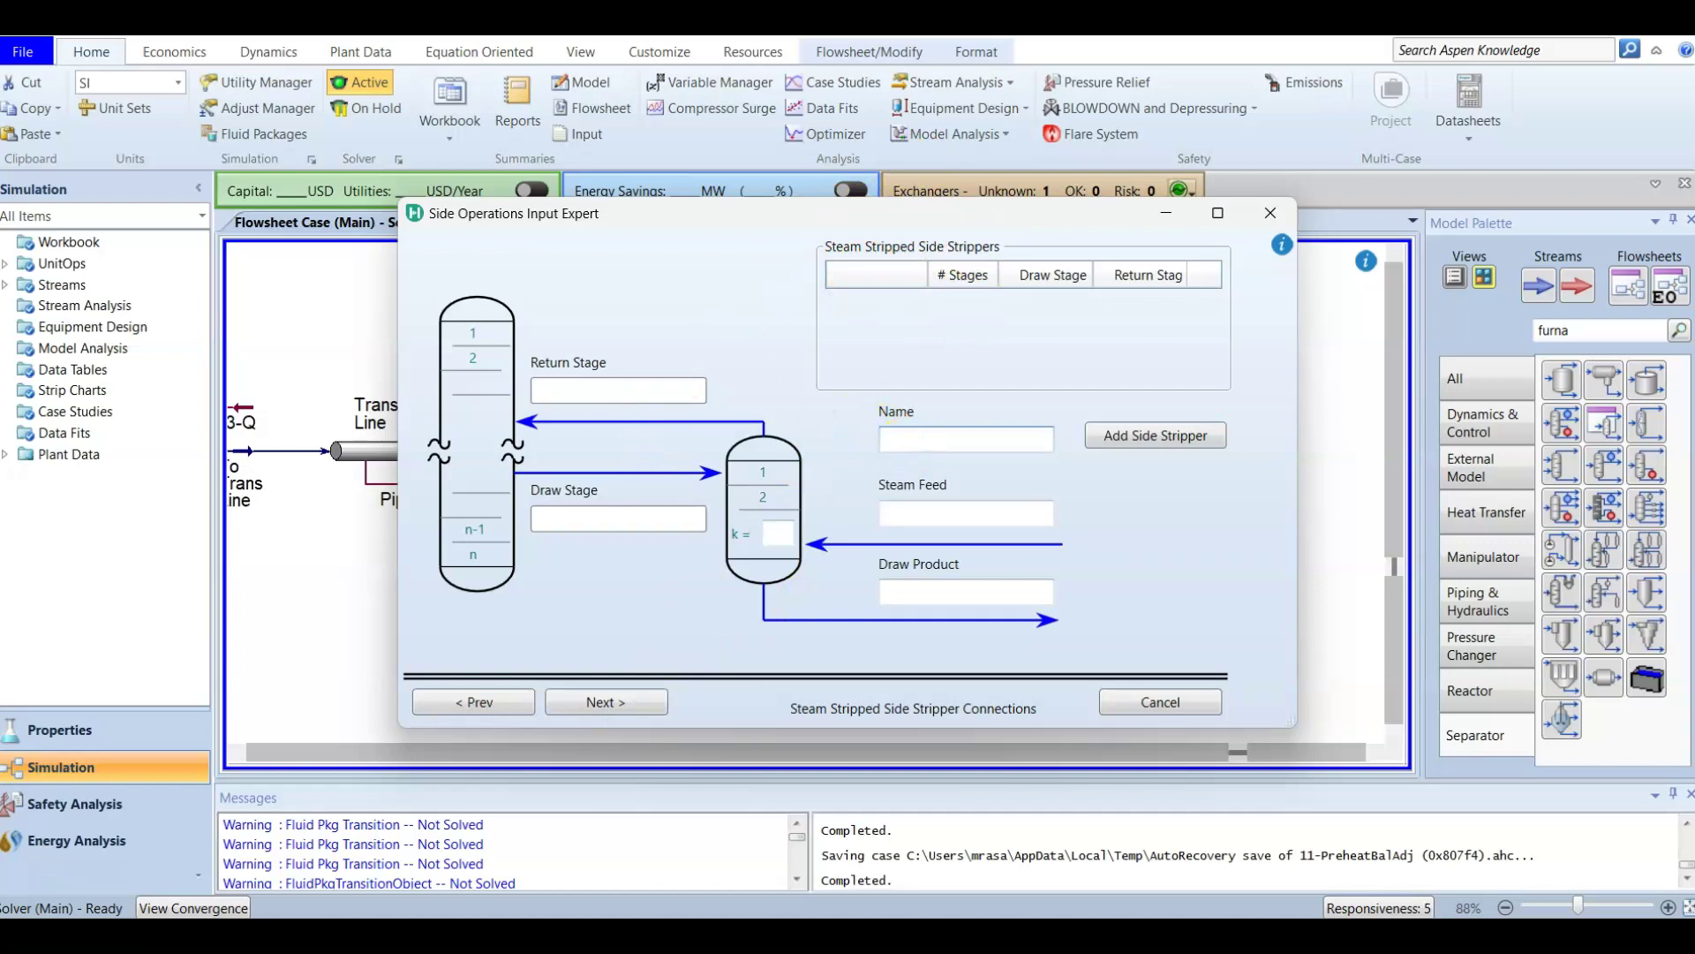
left_click(974, 440)
key("Return")
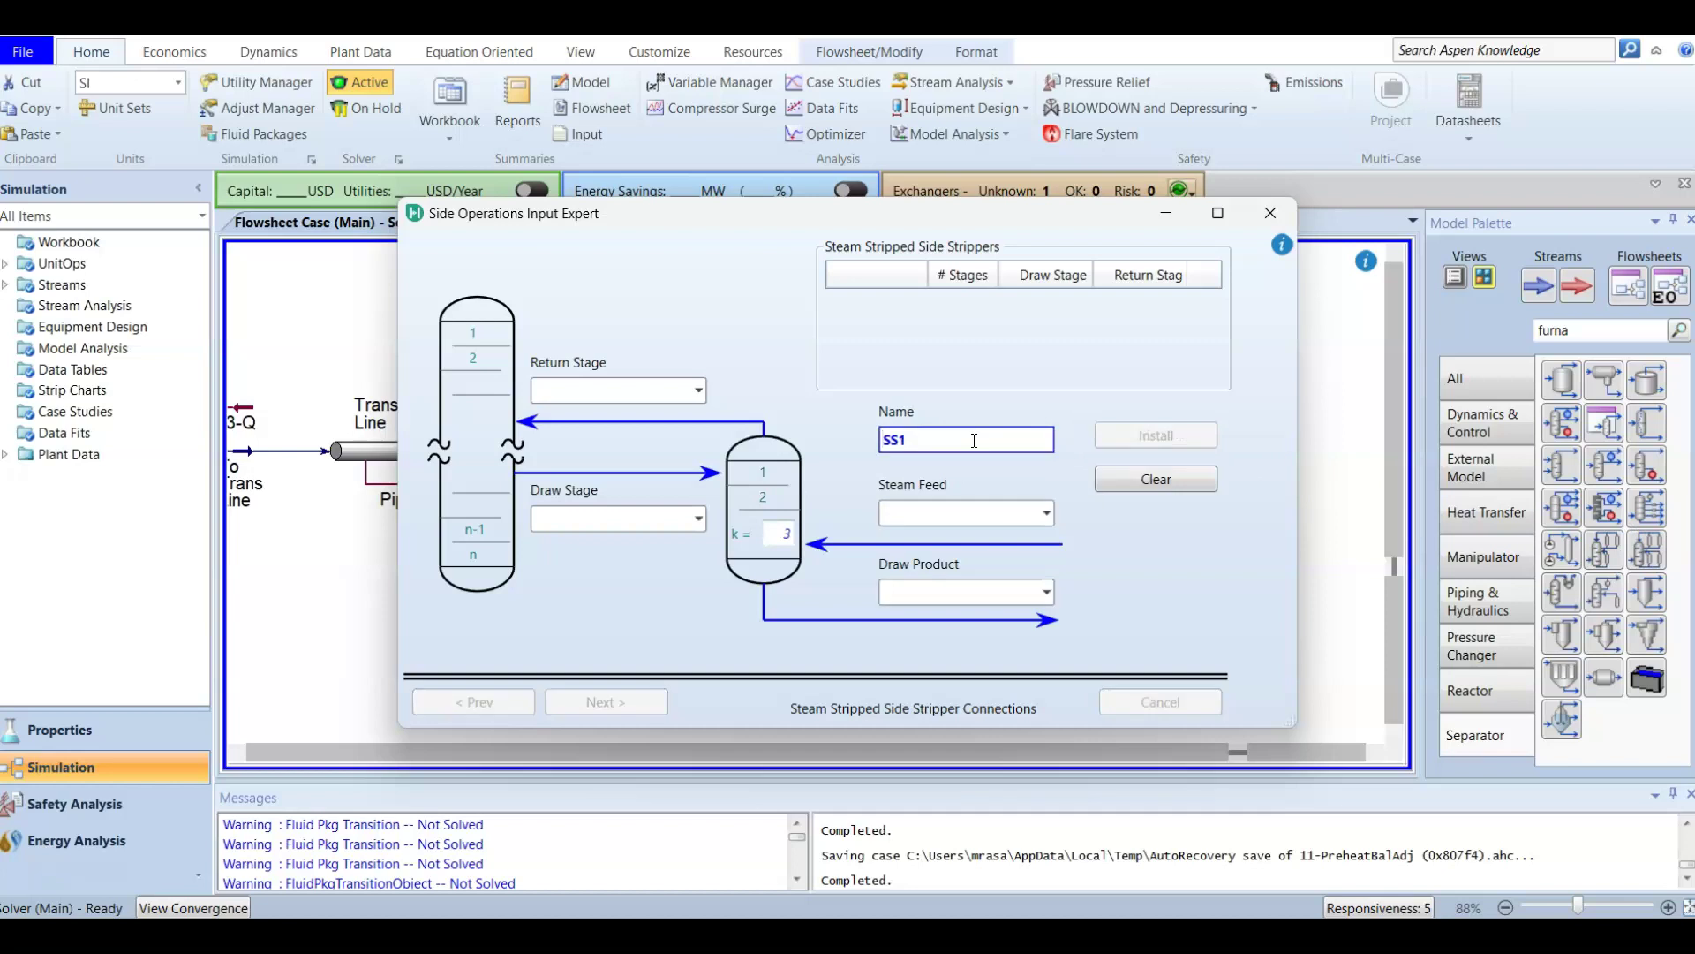
type("AGO")
left_click(992, 512)
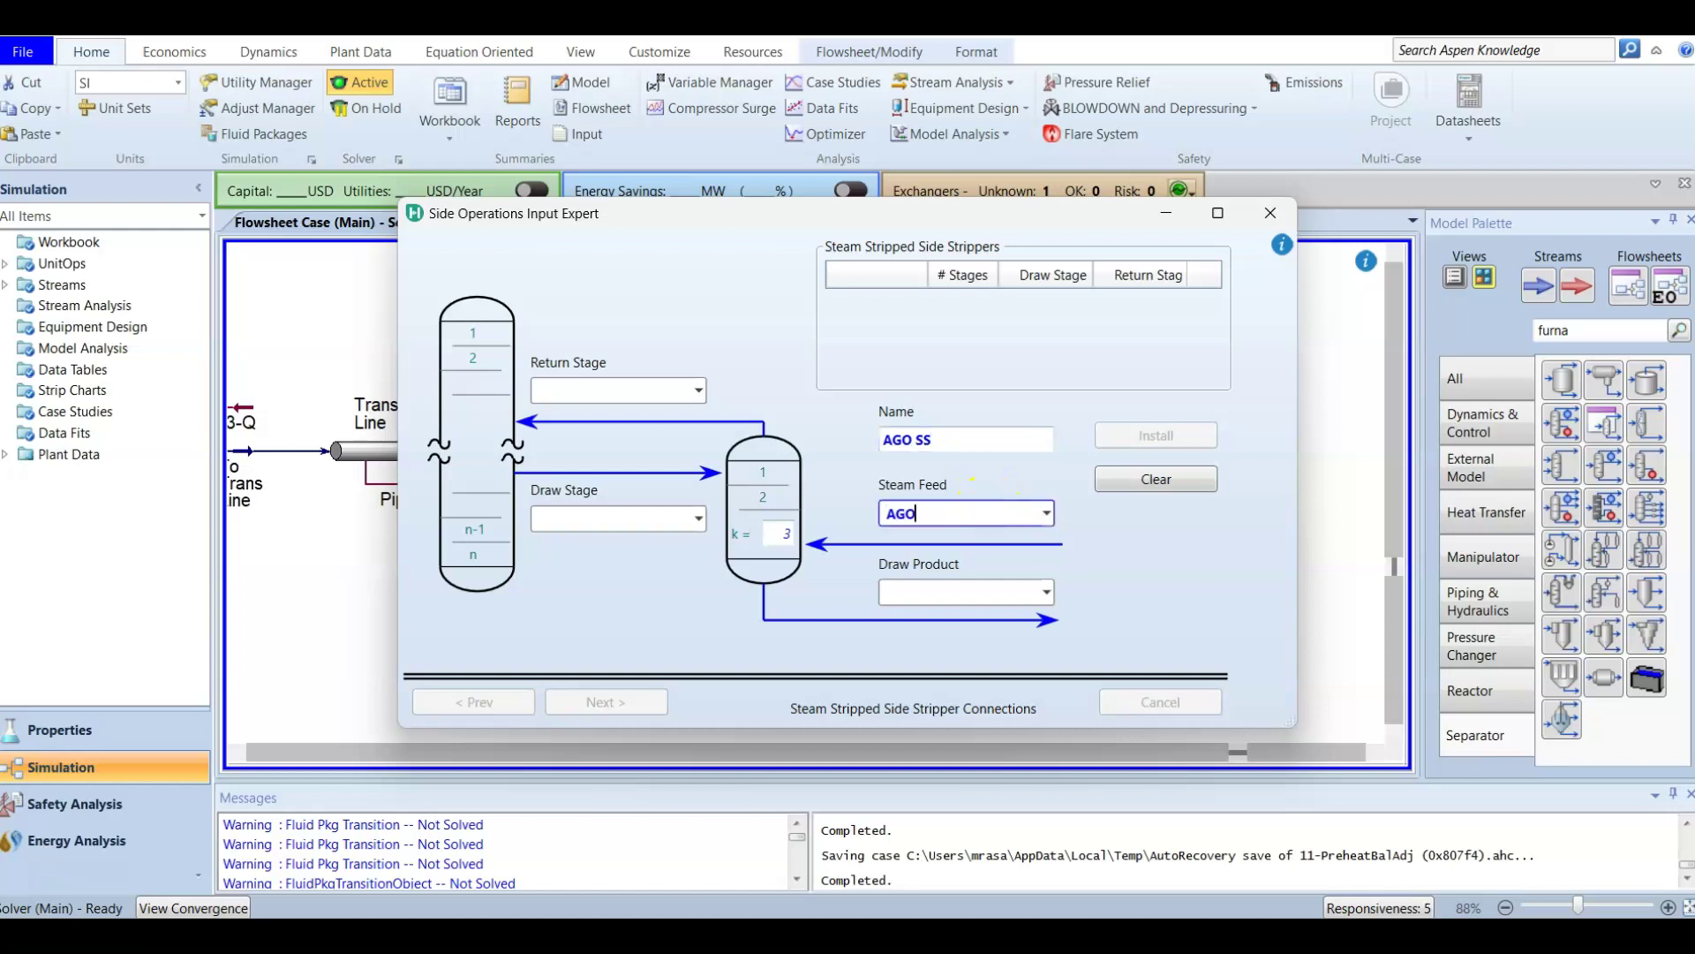
left_click(974, 590)
type("AGO product")
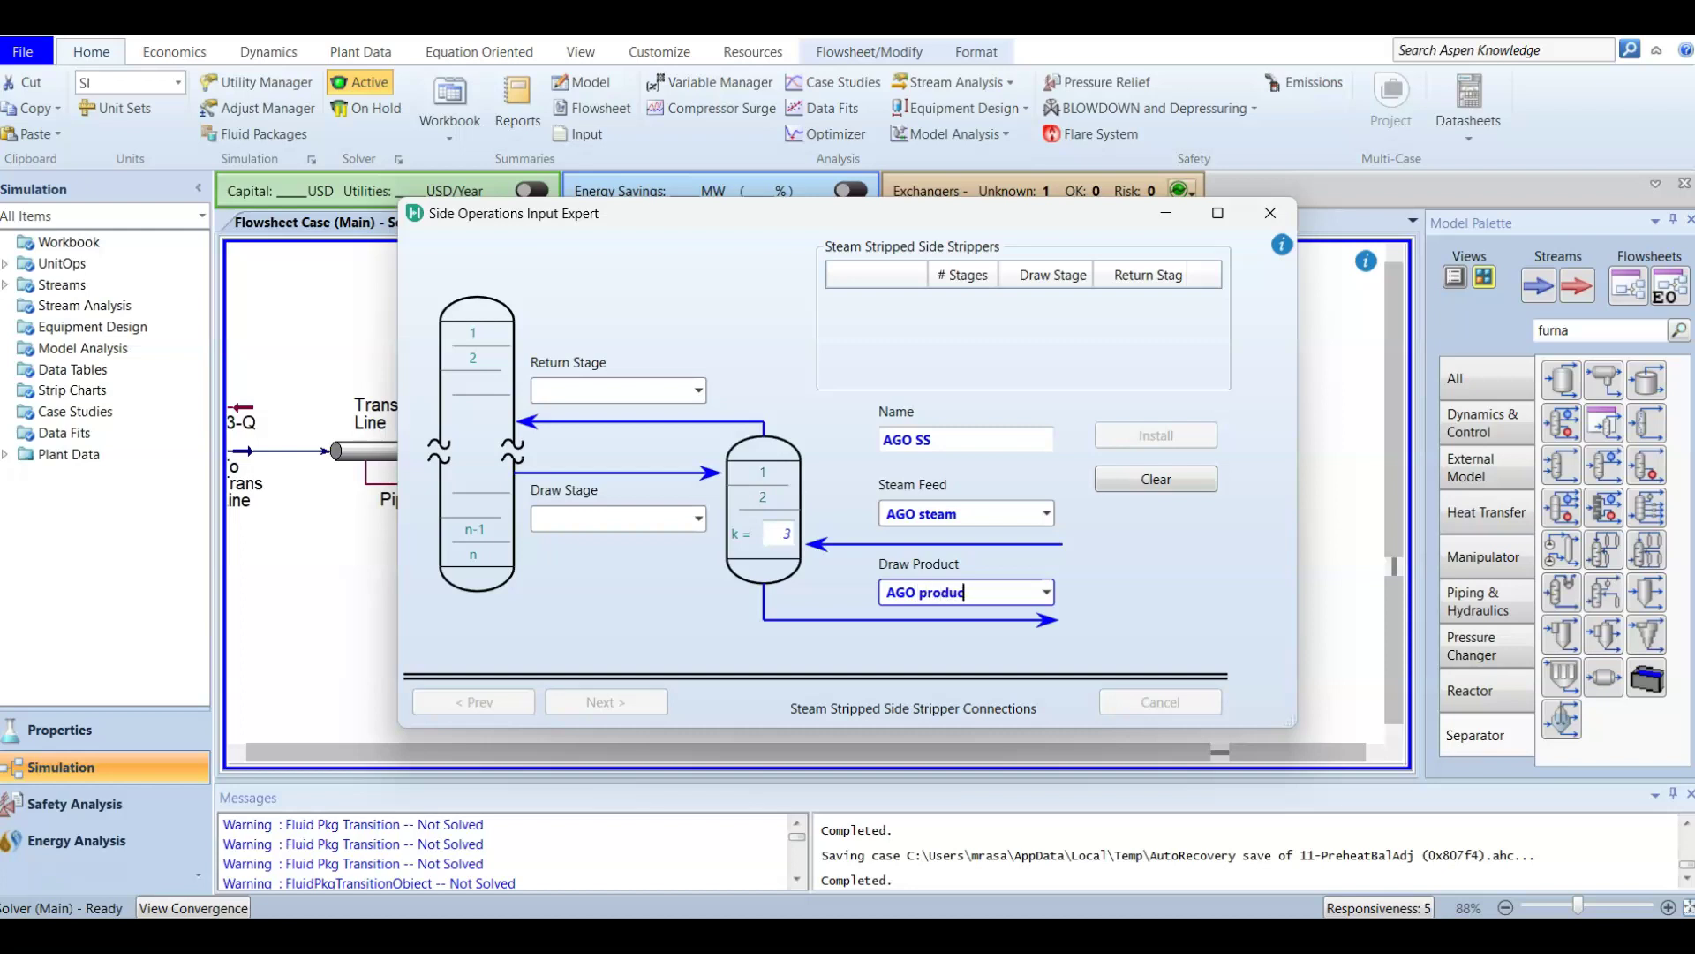
Set the steam stripped AGO SS to return to 21__Main Tower and draw from 22__Main Tower, and install it
left_click(620, 390)
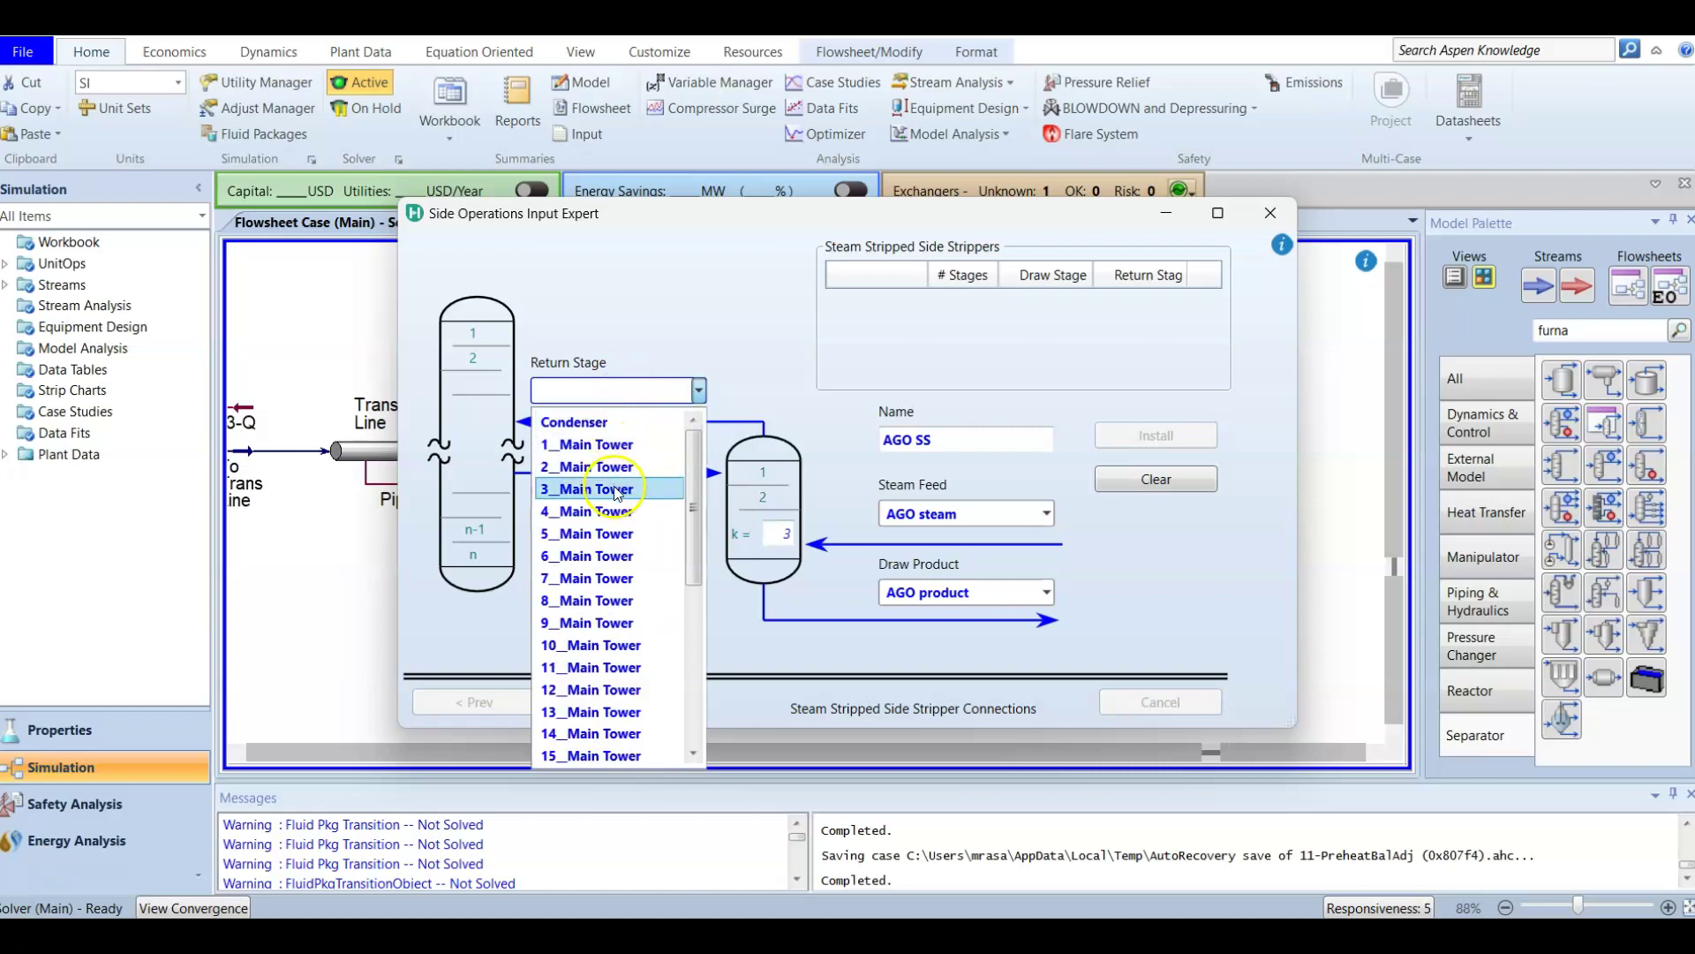
scroll(622, 715, "down", 5)
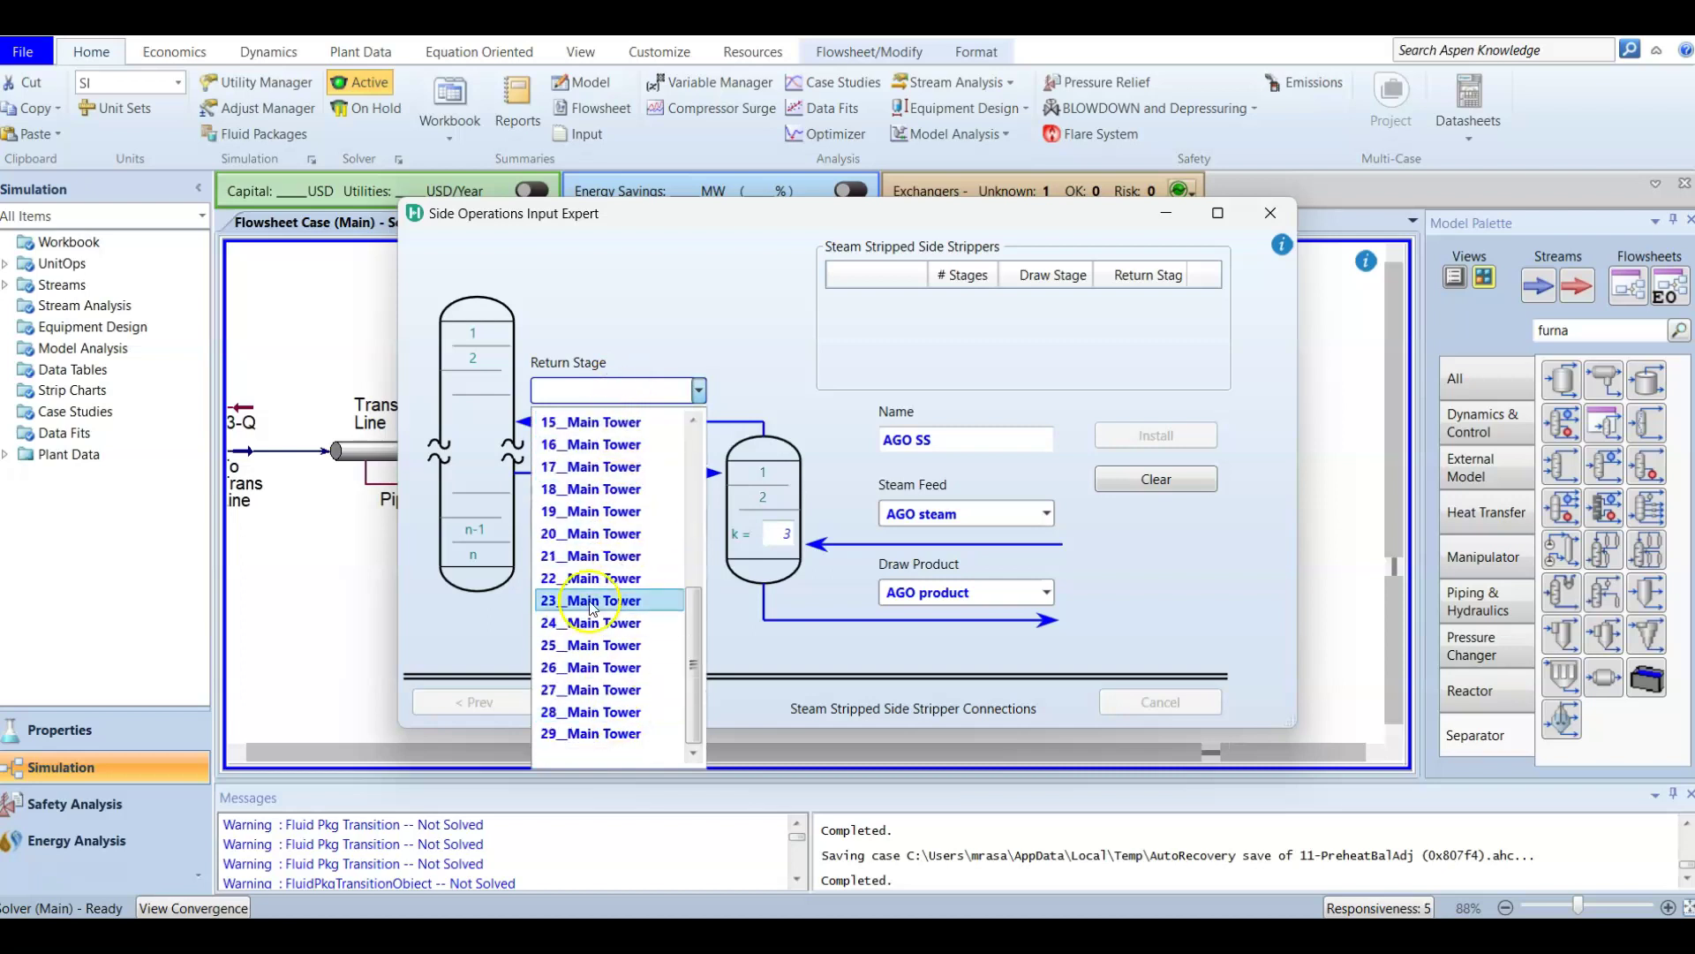
left_click(574, 556)
left_click(613, 517)
scroll(609, 618, "down", 5)
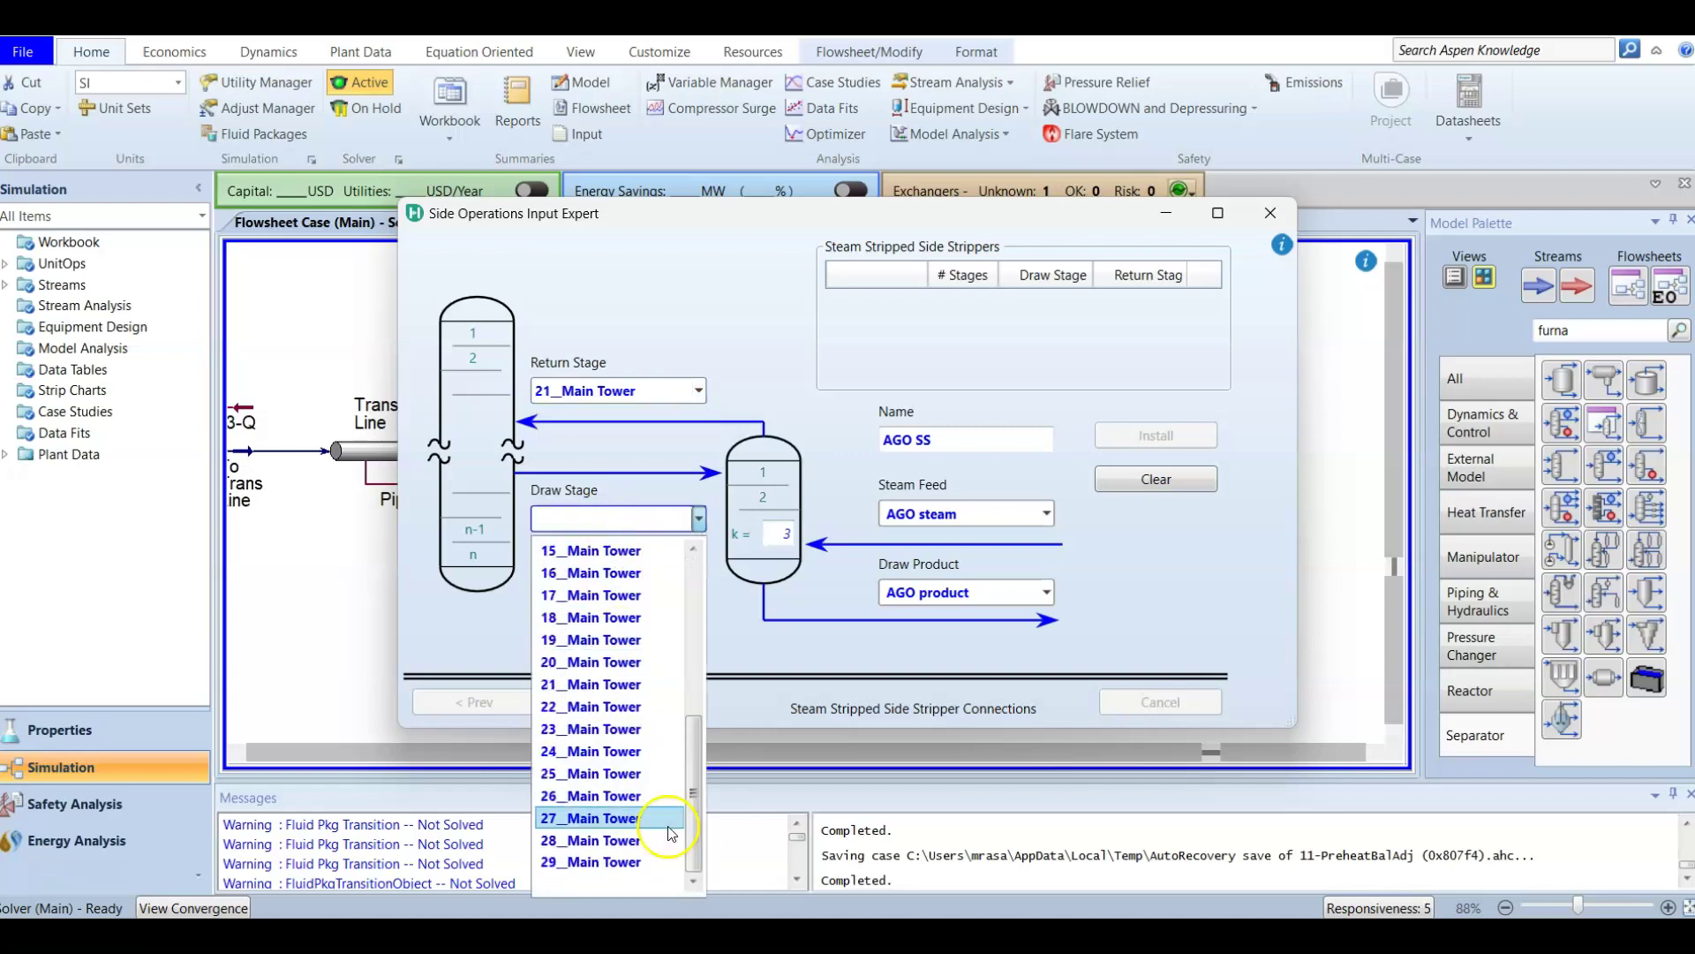
left_click(610, 711)
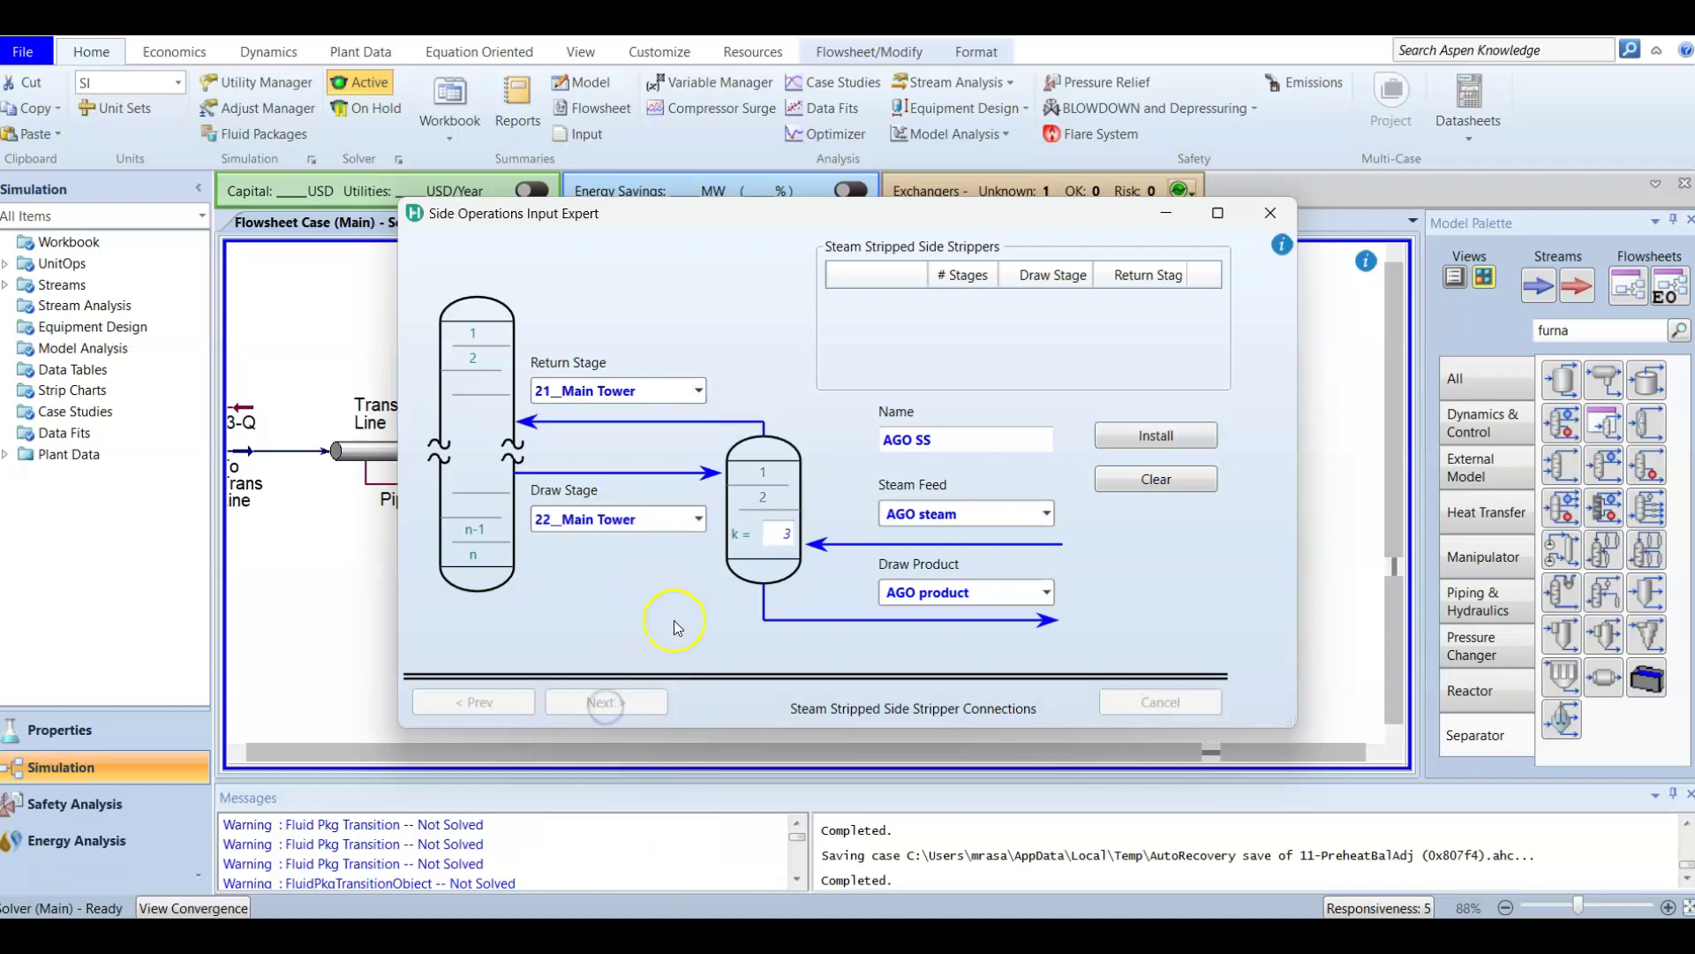
left_click(635, 605)
left_click(1133, 438)
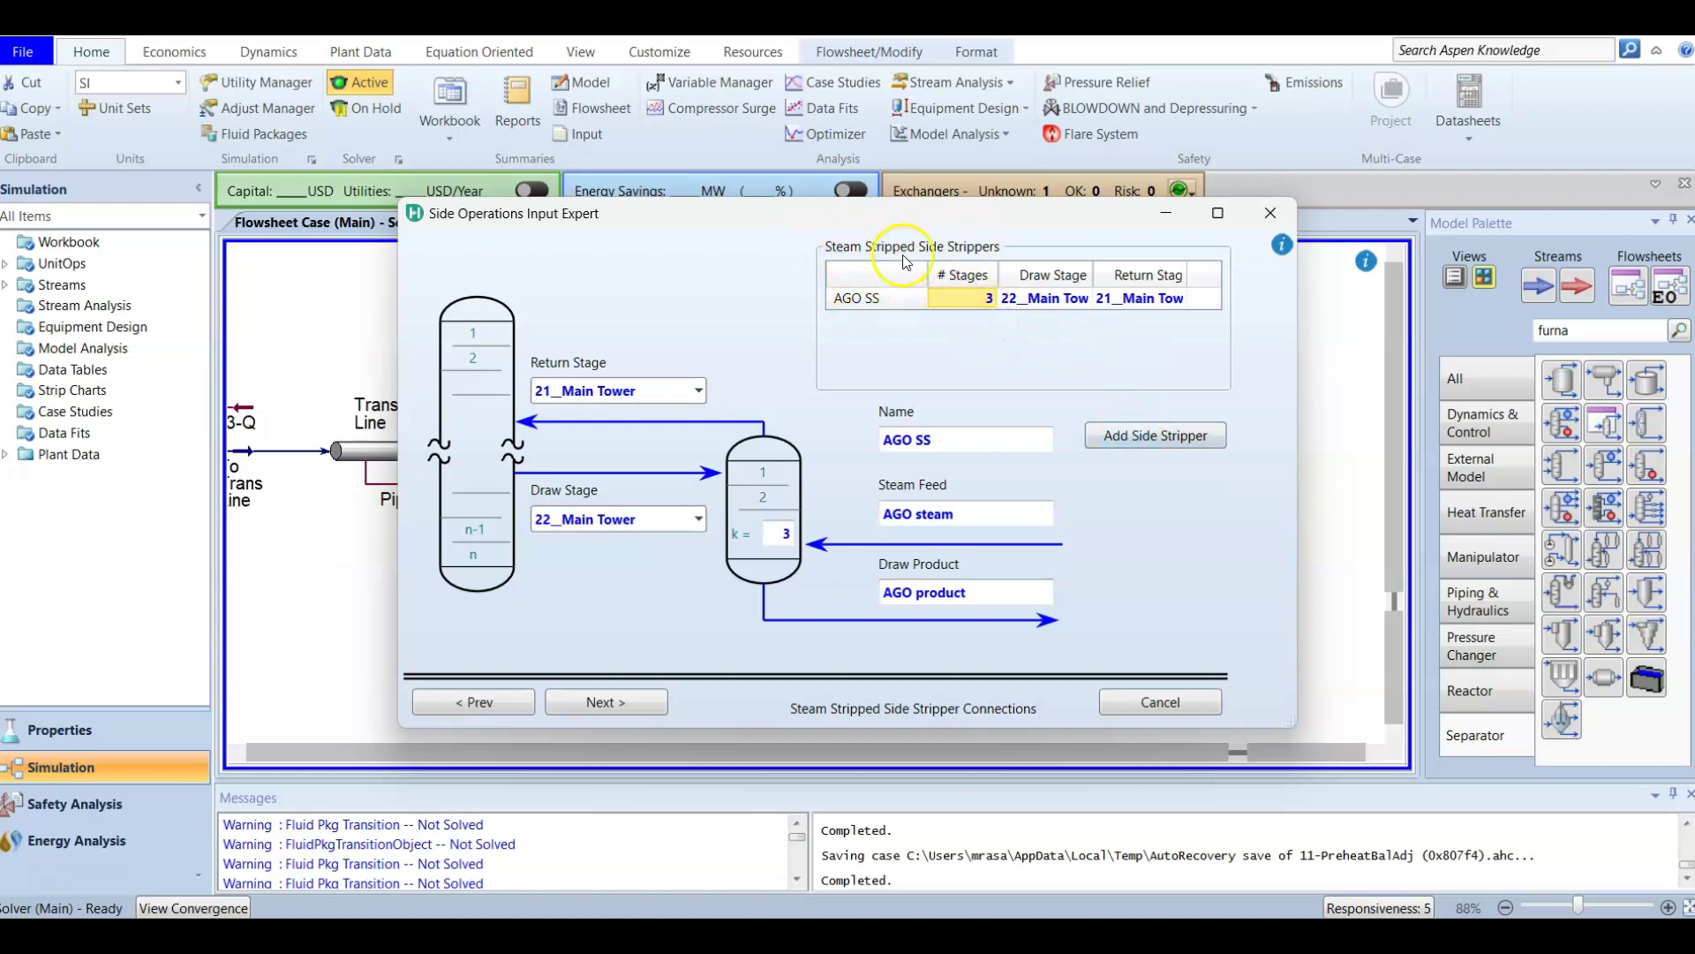
Recheck the reboiled and steam stripped side stripper lists, and look at the side rectifier connections
left_click(475, 701)
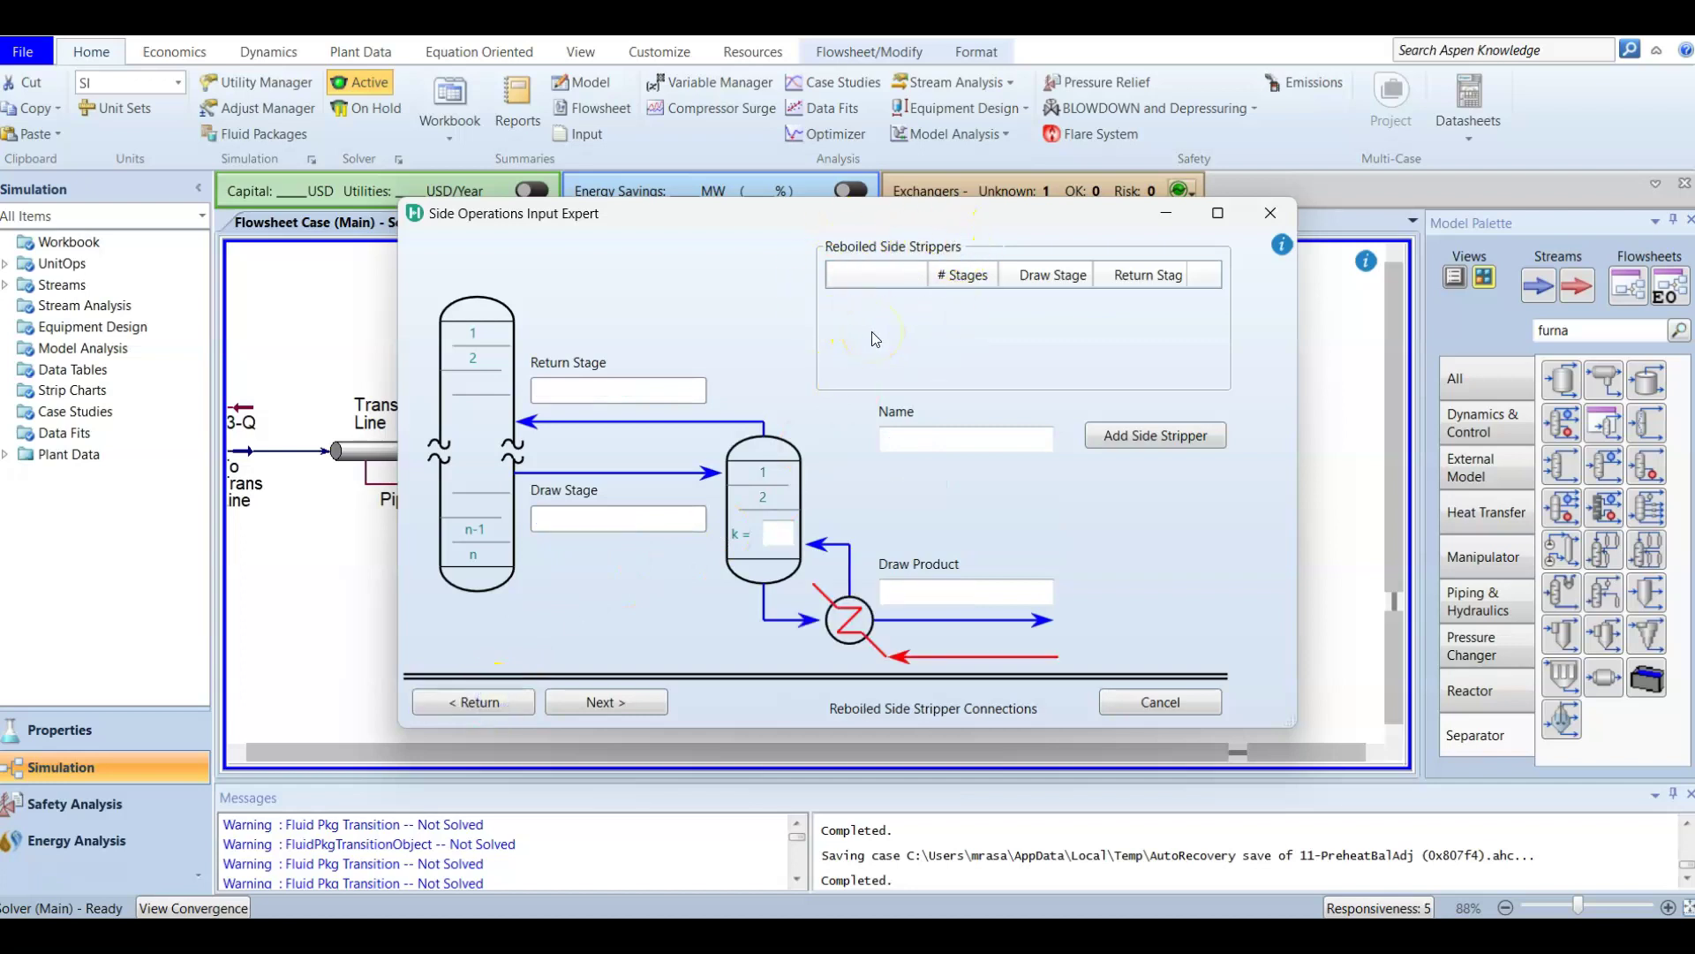
left_click(616, 704)
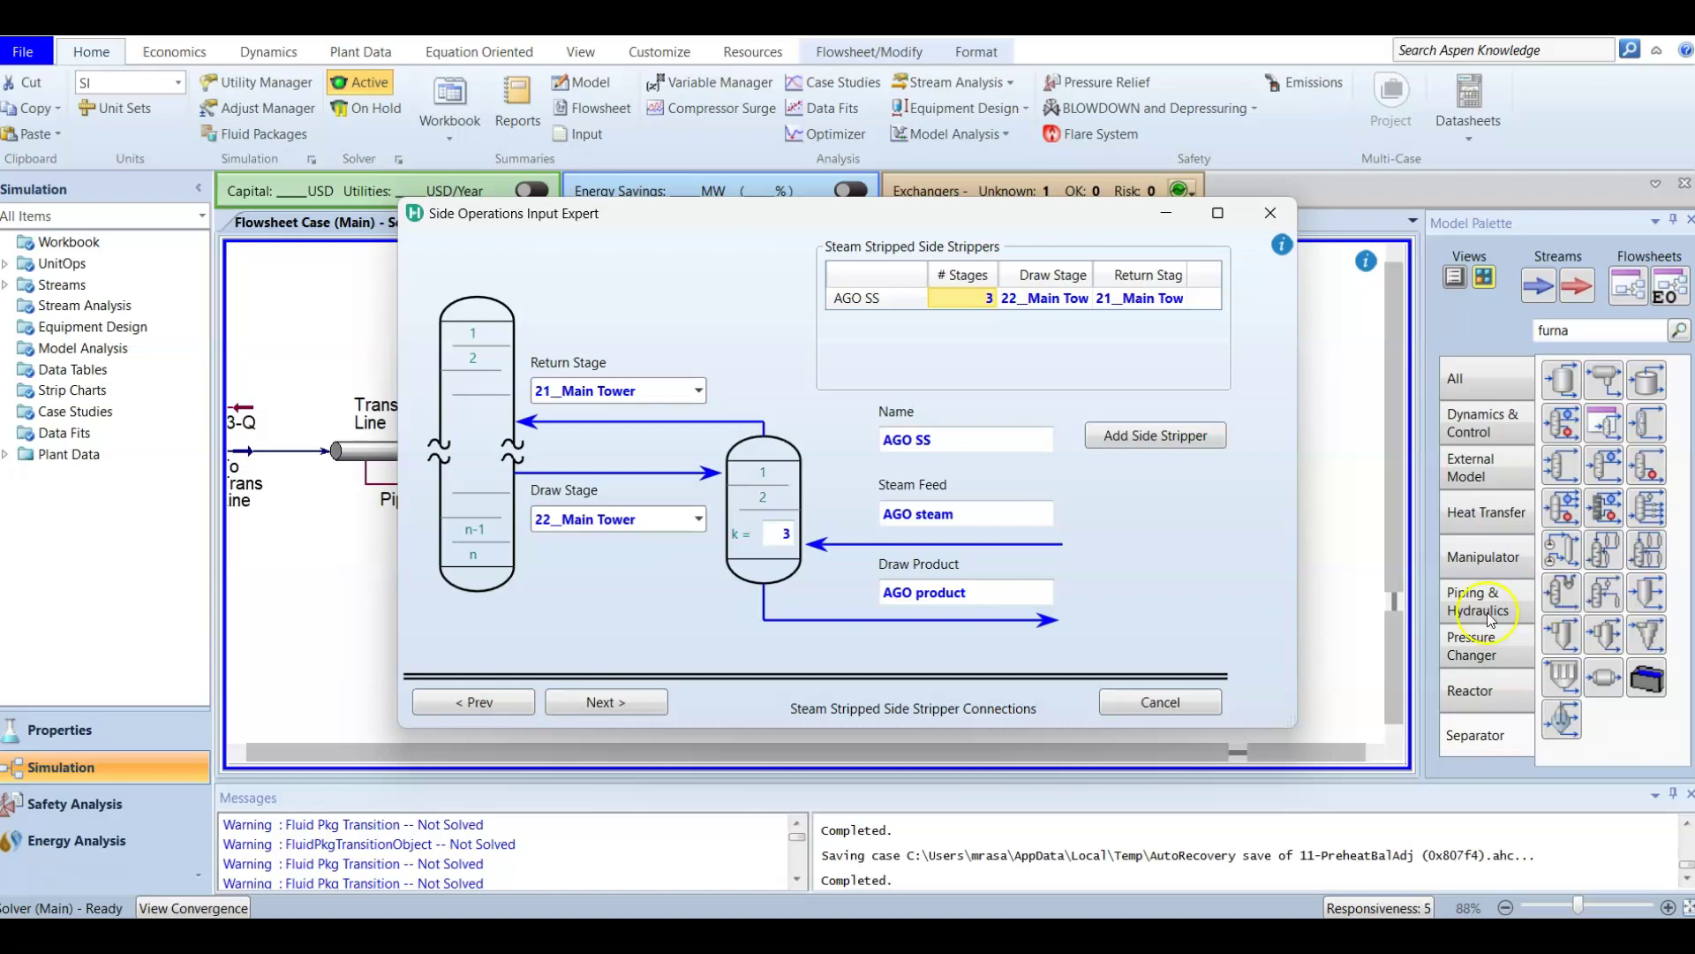
left_click(602, 704)
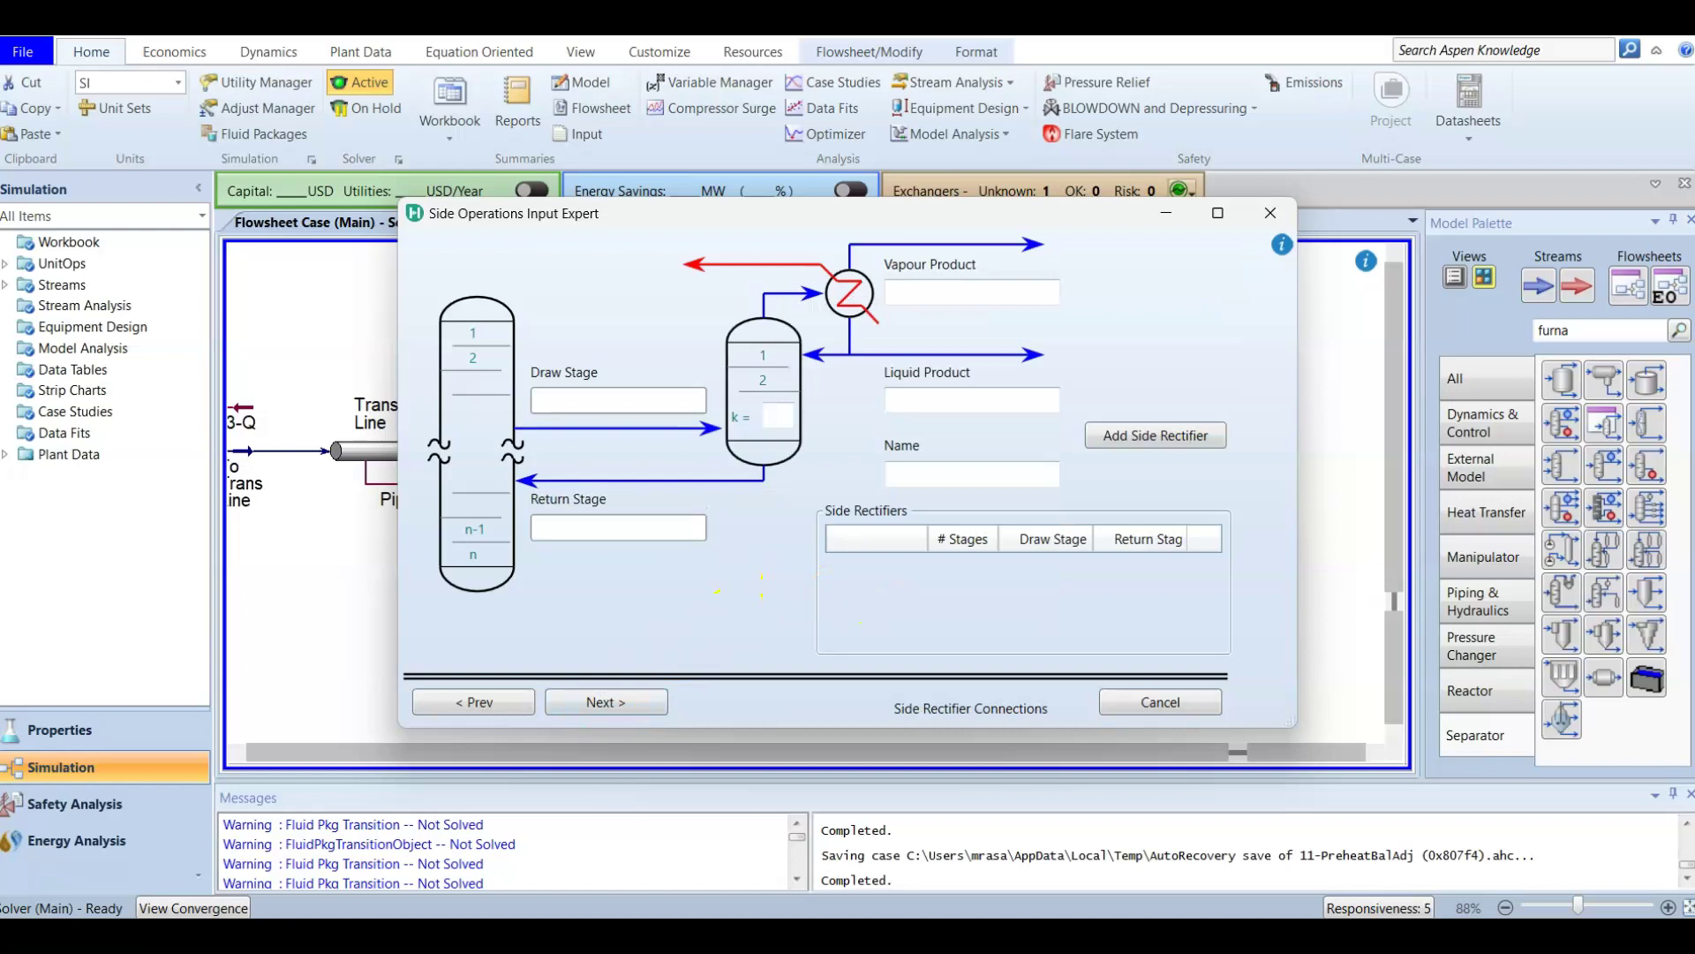
left_click(871, 590)
left_click(106, 844)
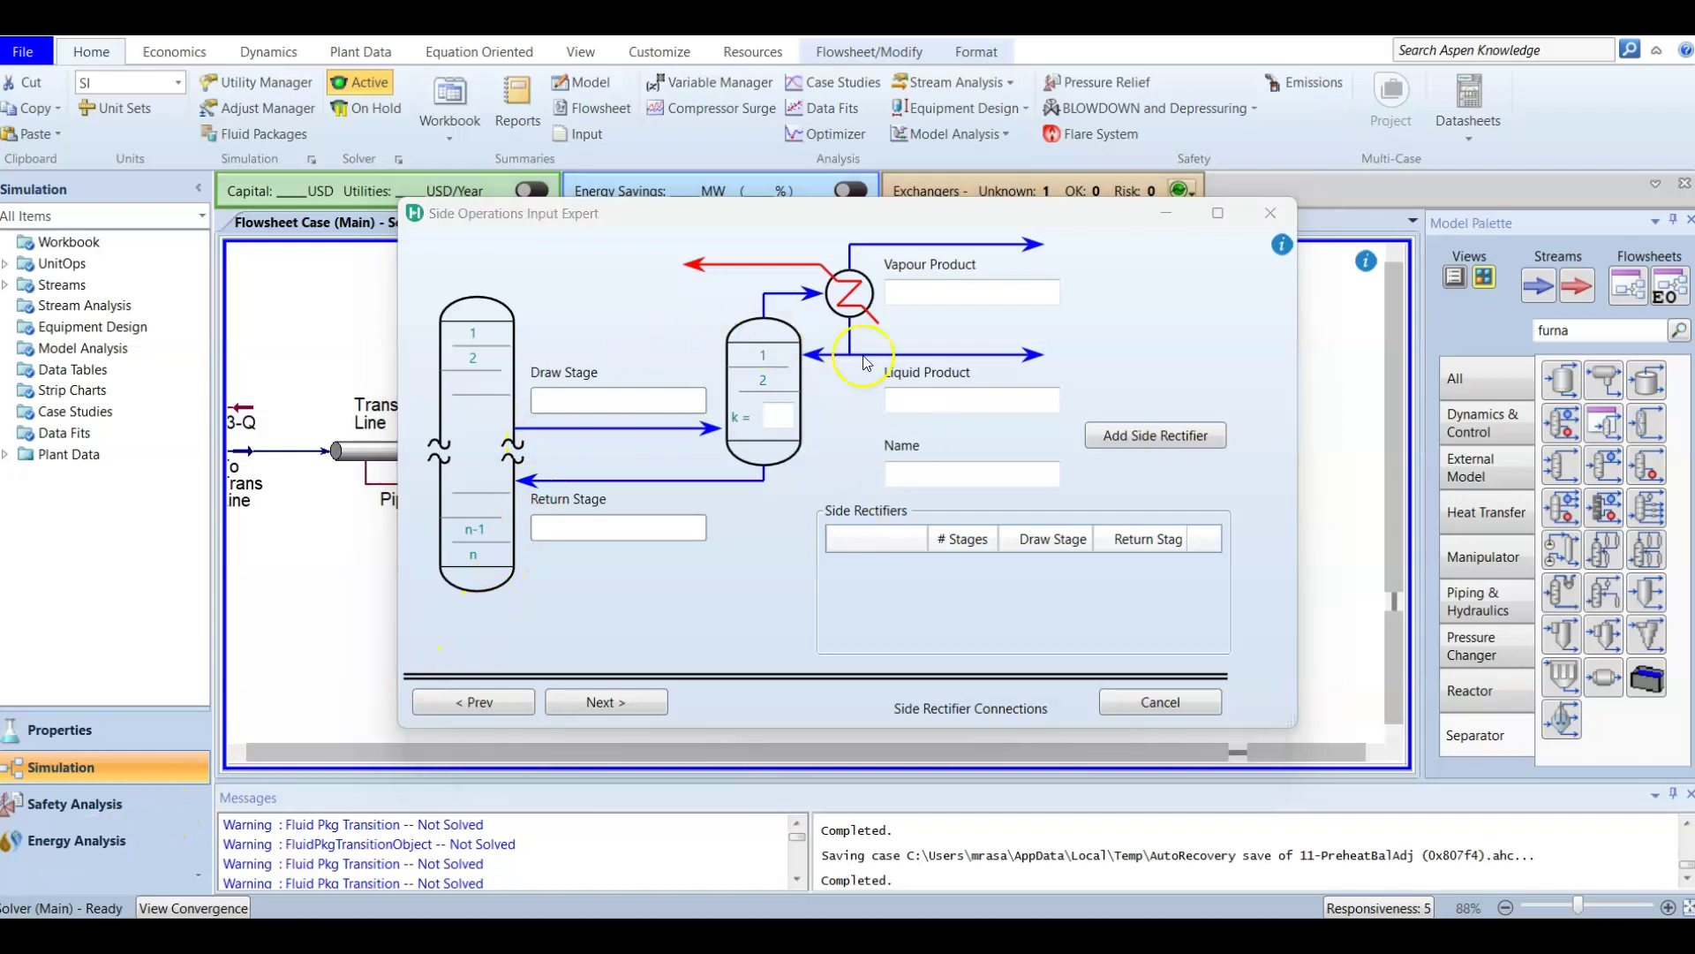
Start a pump-around that draws from 22__Main Tower and returns to 21__Main Tower
left_click(655, 698)
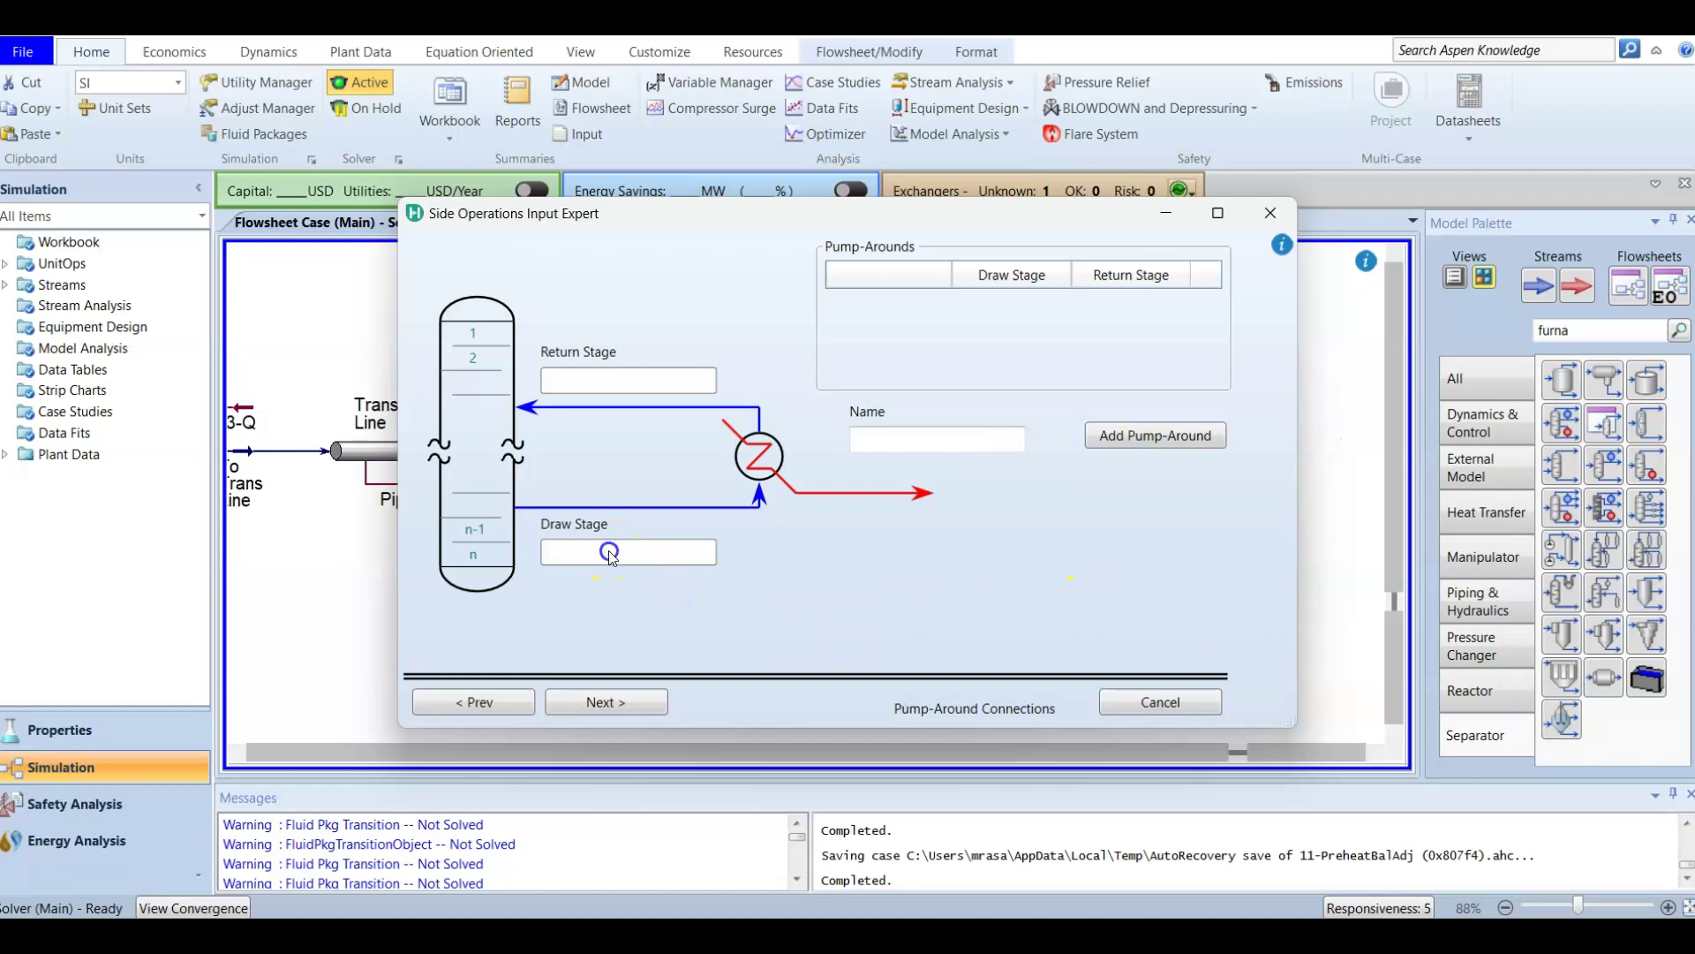
left_click(1163, 453)
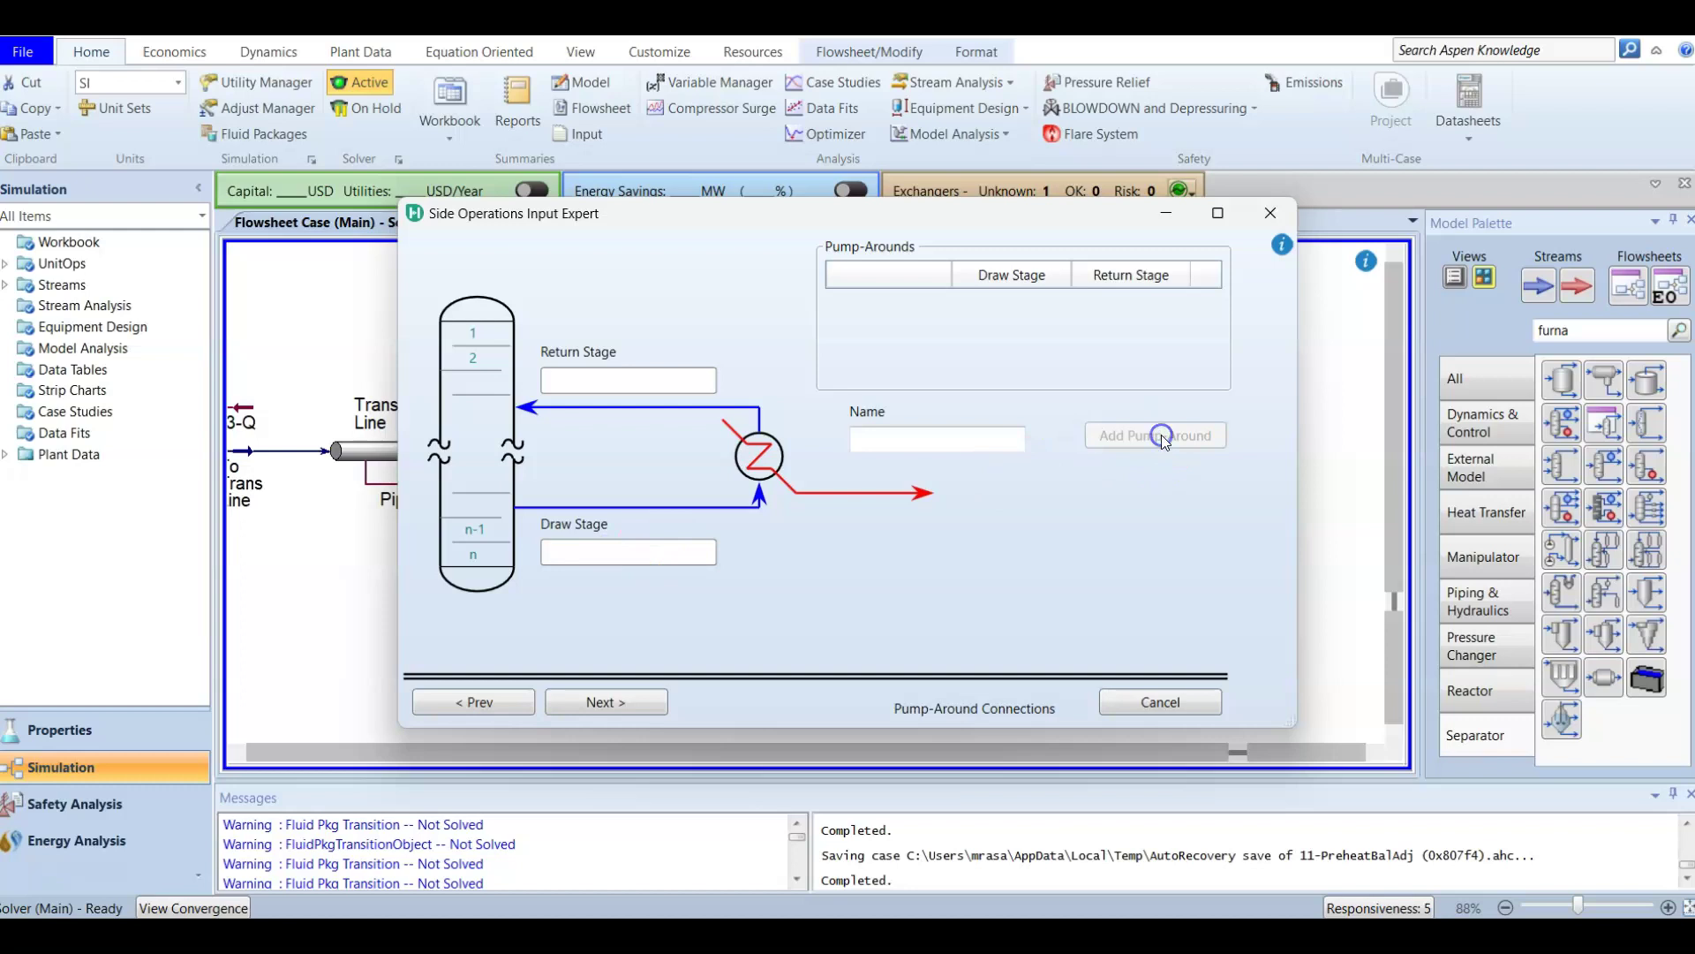
left_click(708, 553)
scroll(632, 792, "down", 5)
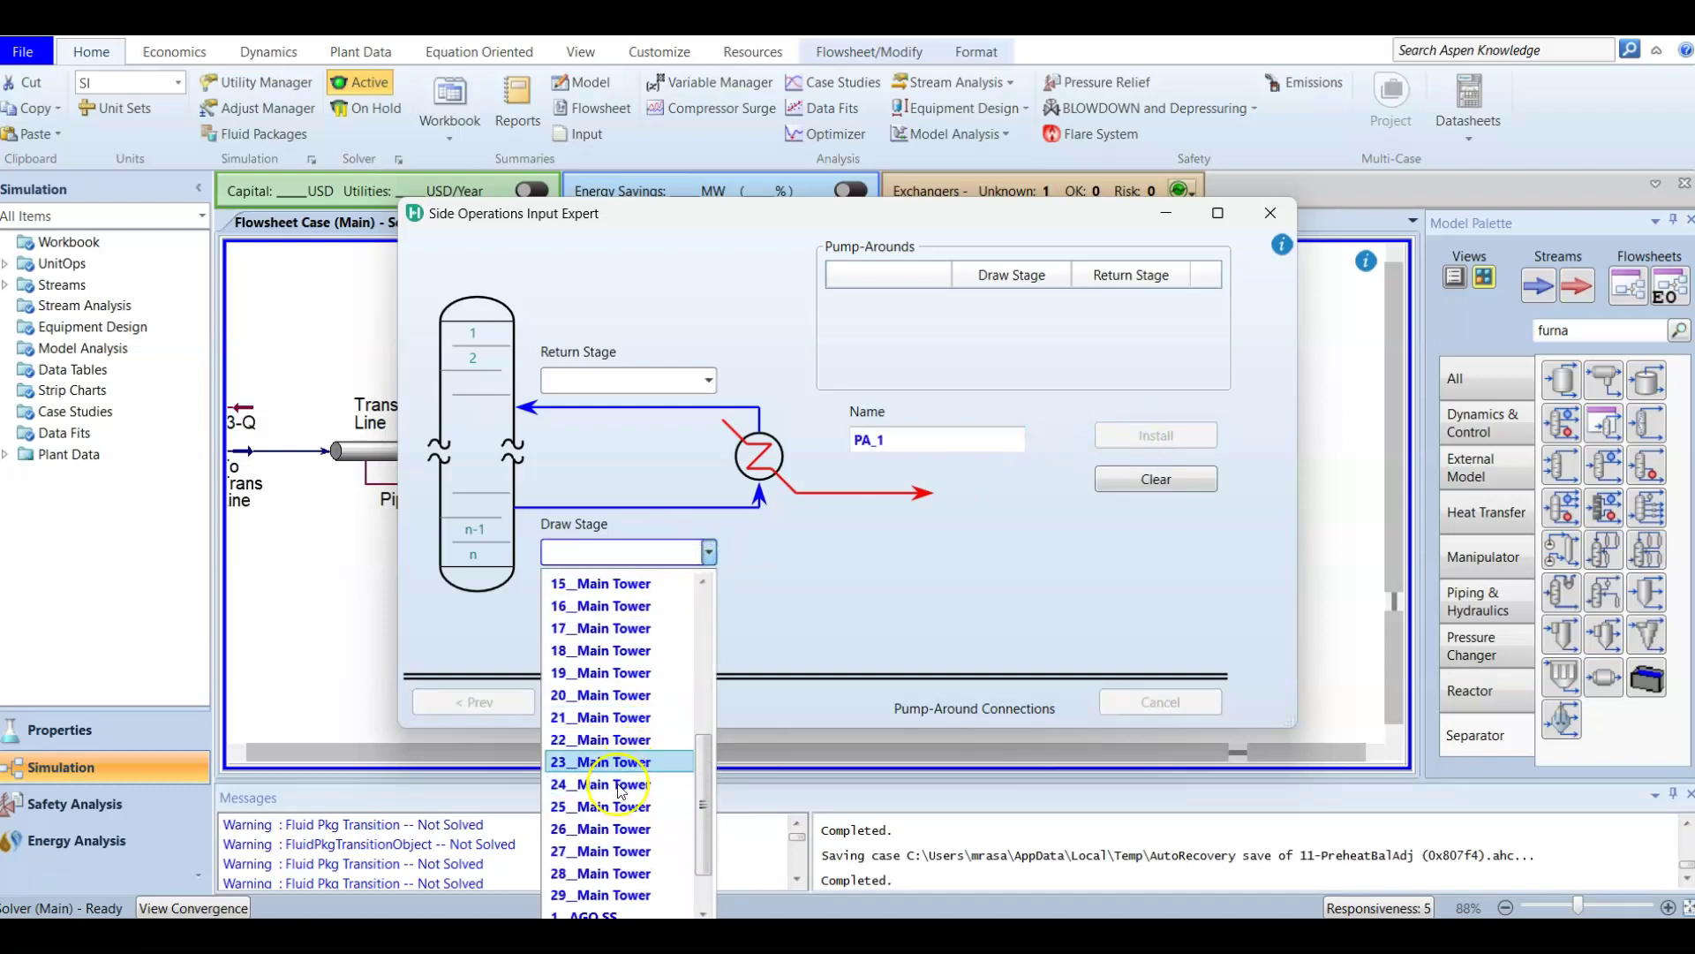
left_click(609, 740)
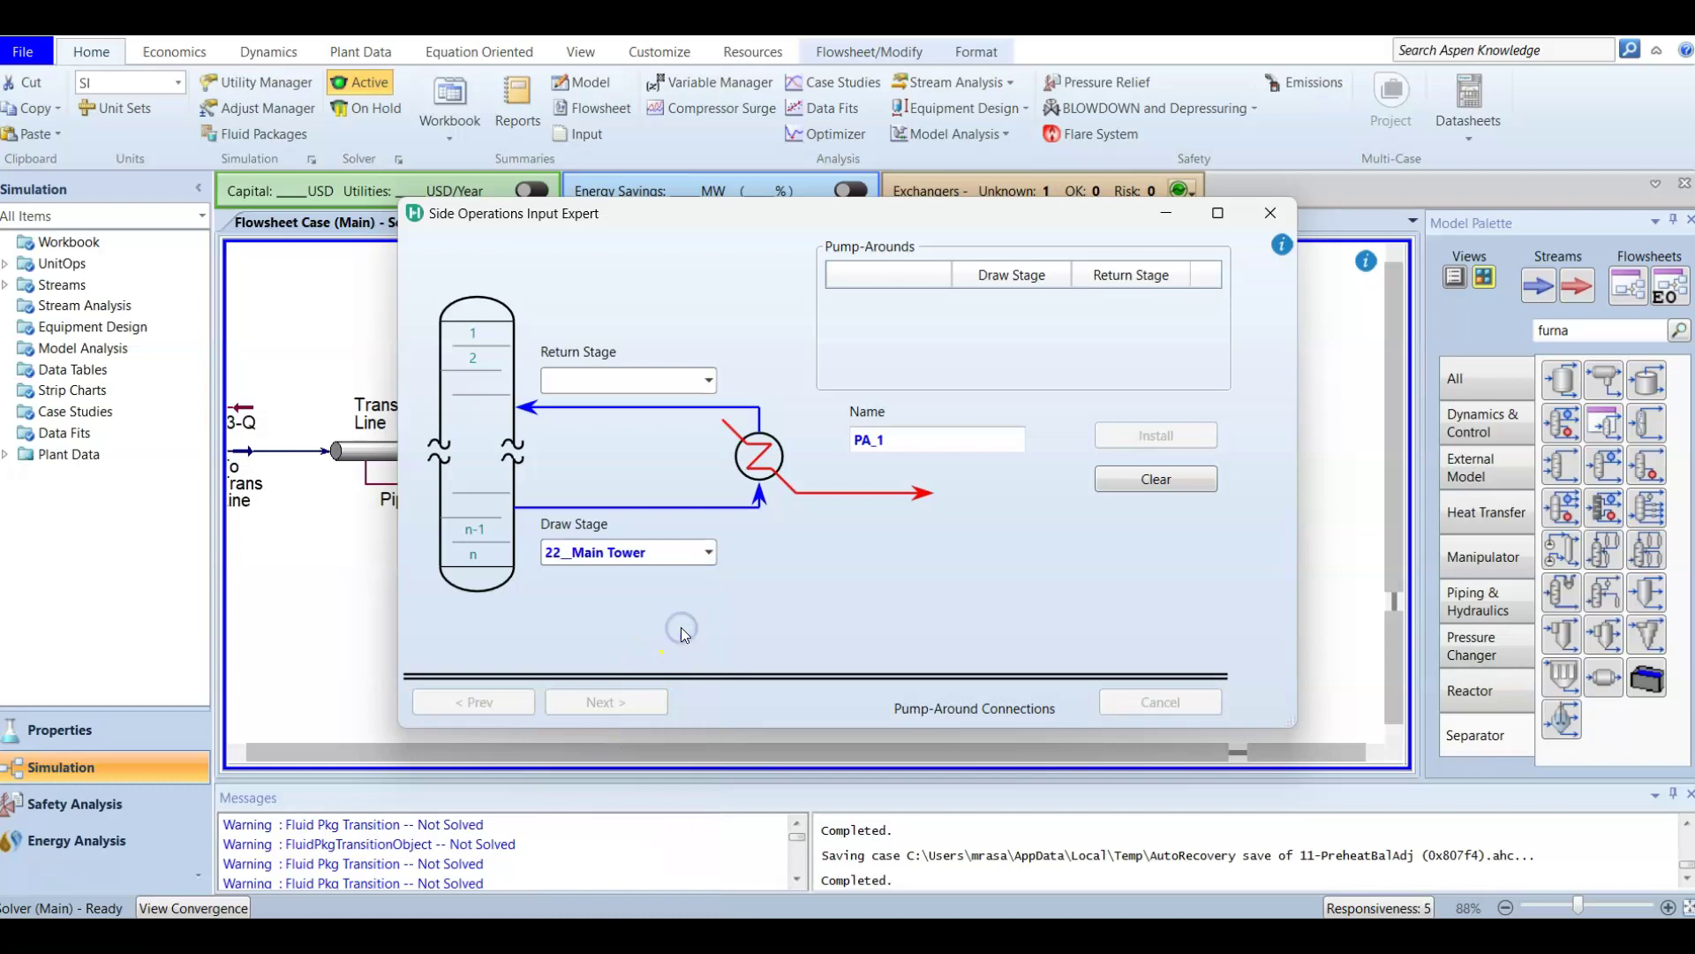
left_click(706, 380)
scroll(625, 662, "down", 6)
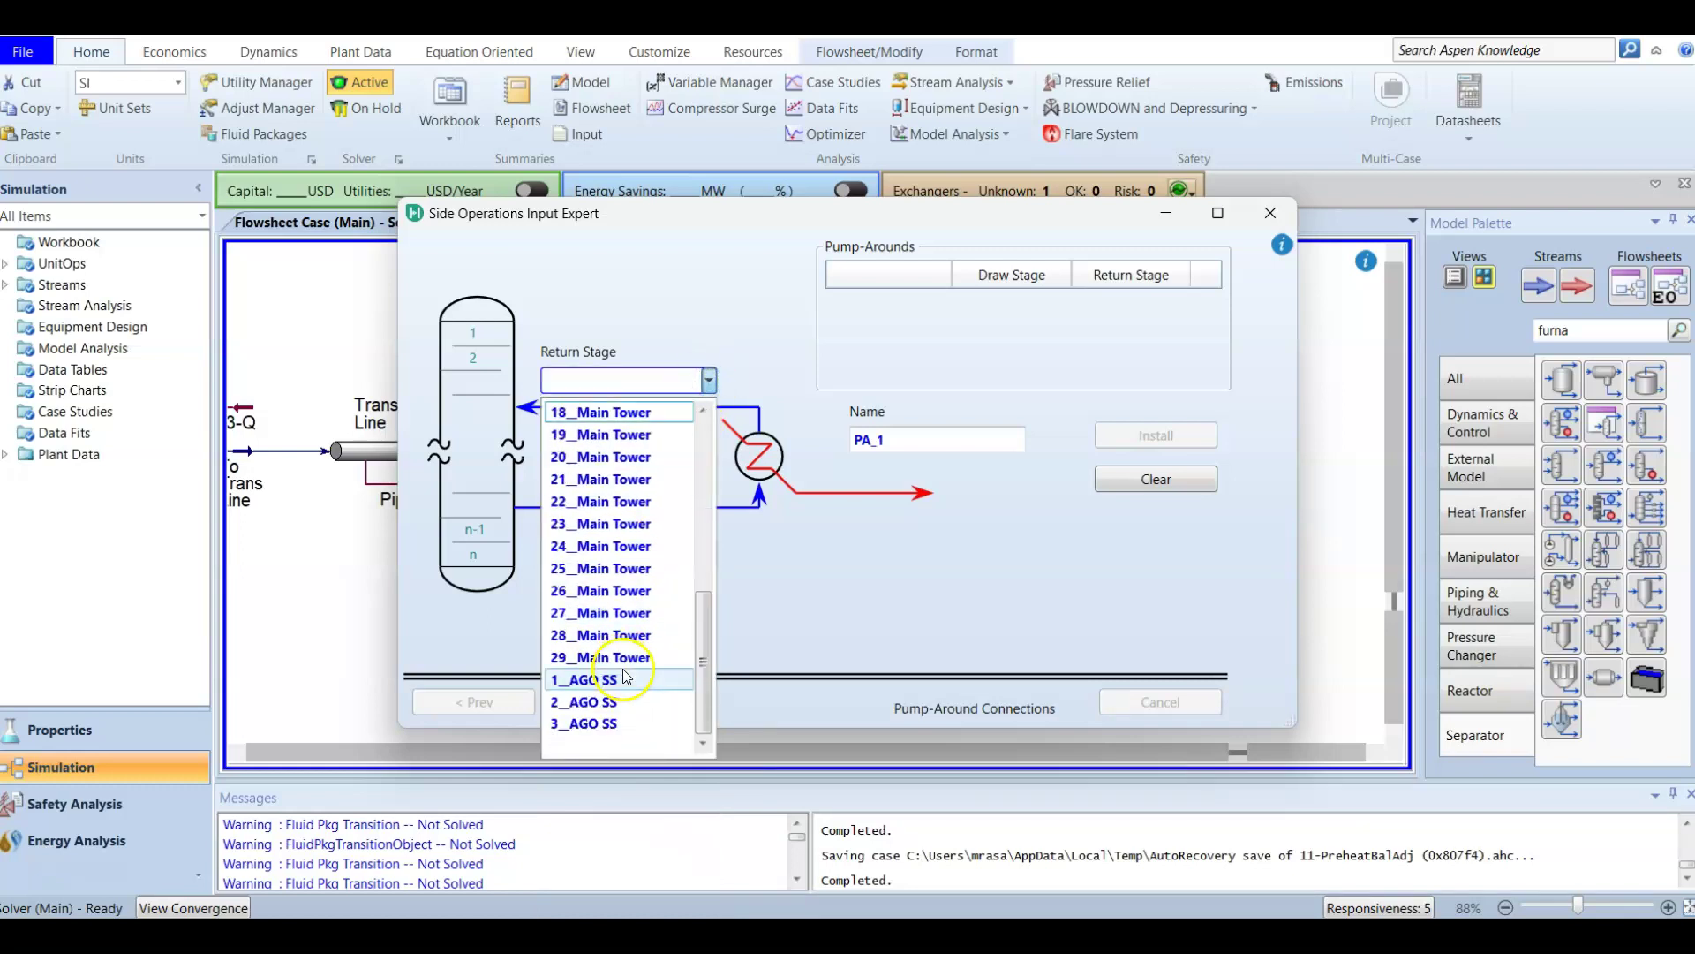
left_click(607, 479)
Name the pump-around AGO PA and install it
left_click(933, 443)
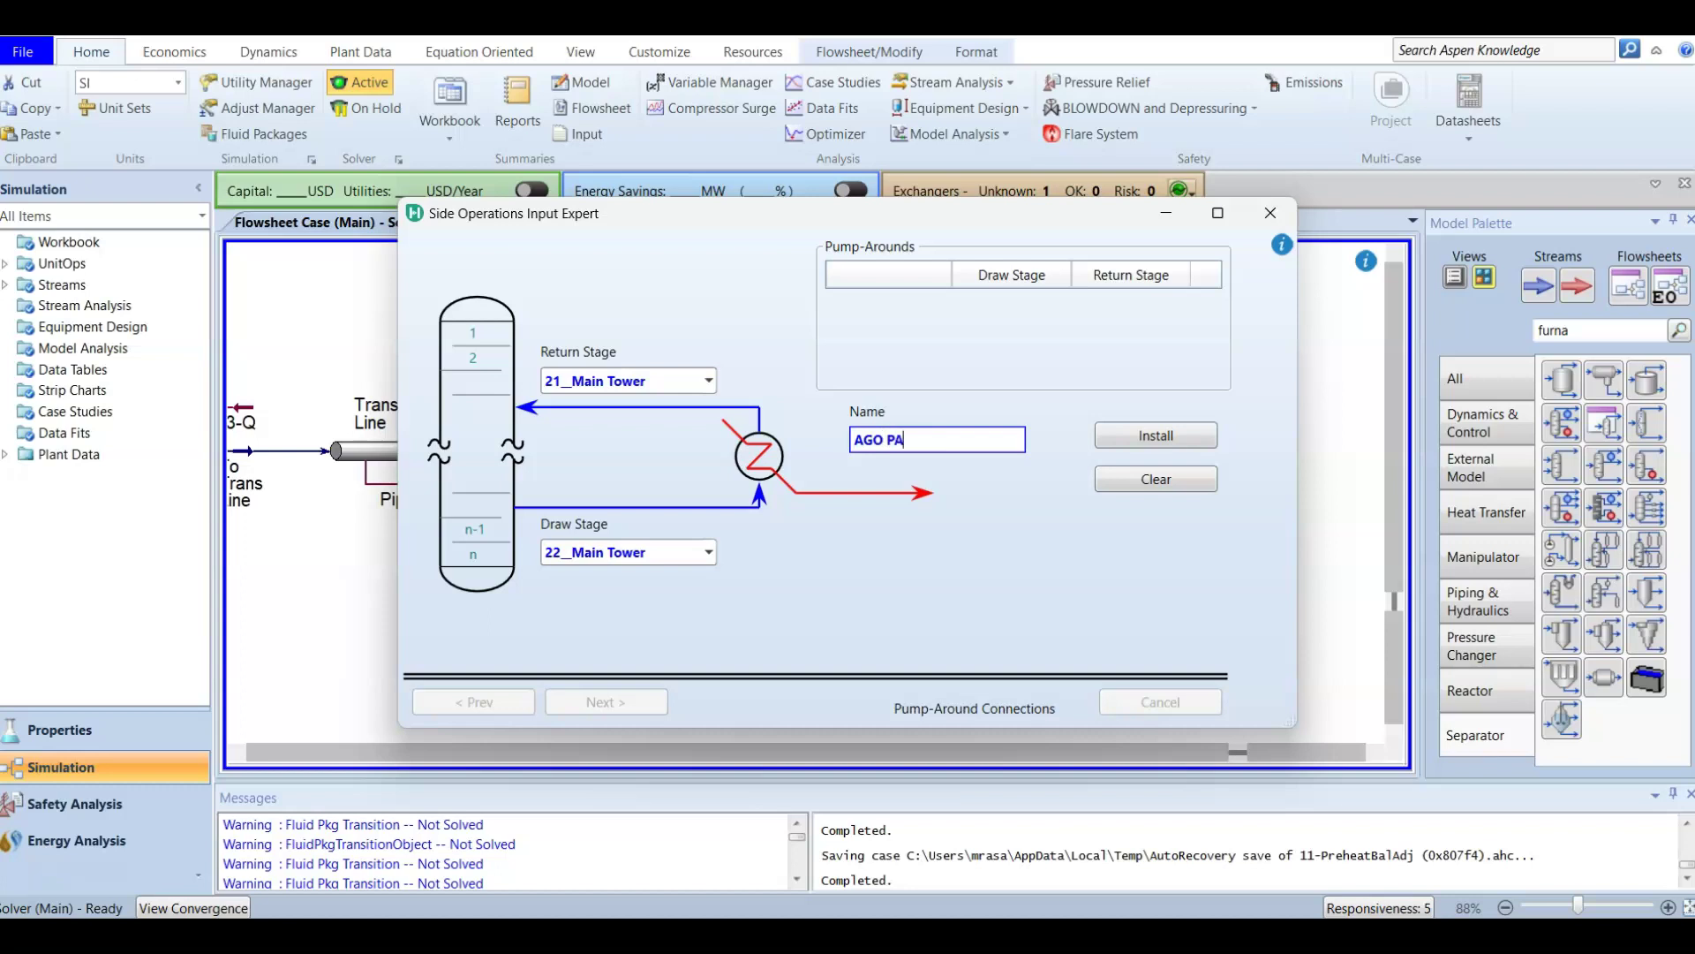
type("AGO PA")
left_click(1159, 436)
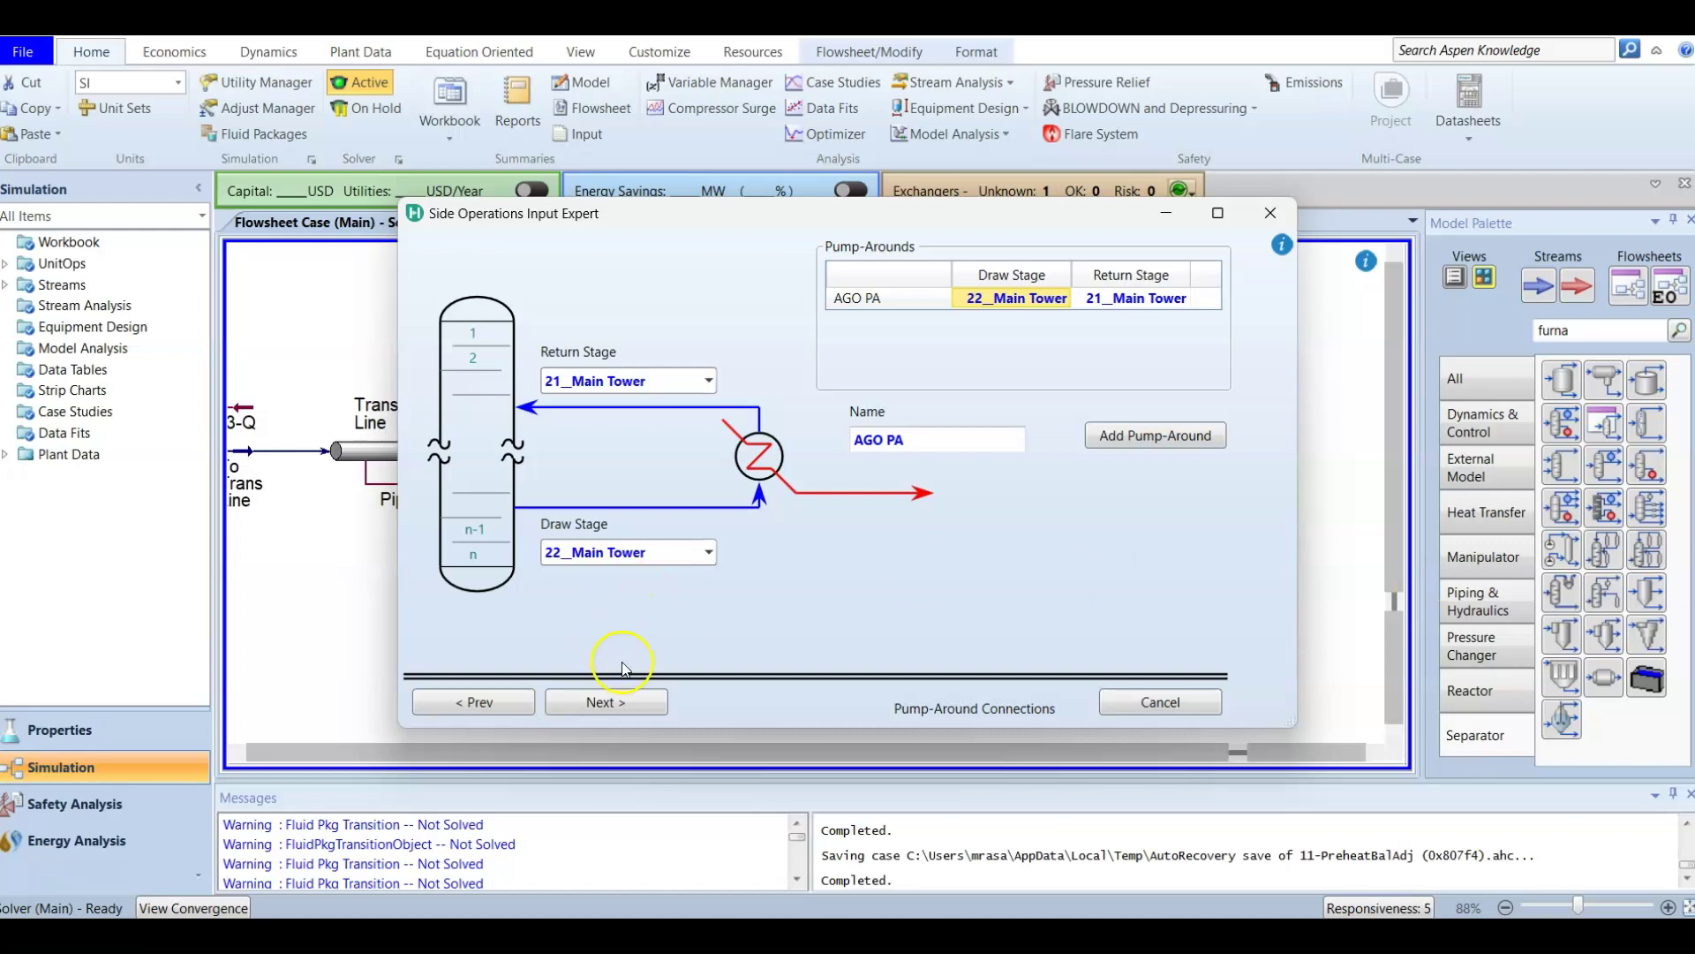
Skip the vapour bypass, keep the default AGO SS and AGO PA specifications and pressures, and finish the Side Operations Input Expert
left_click(615, 710)
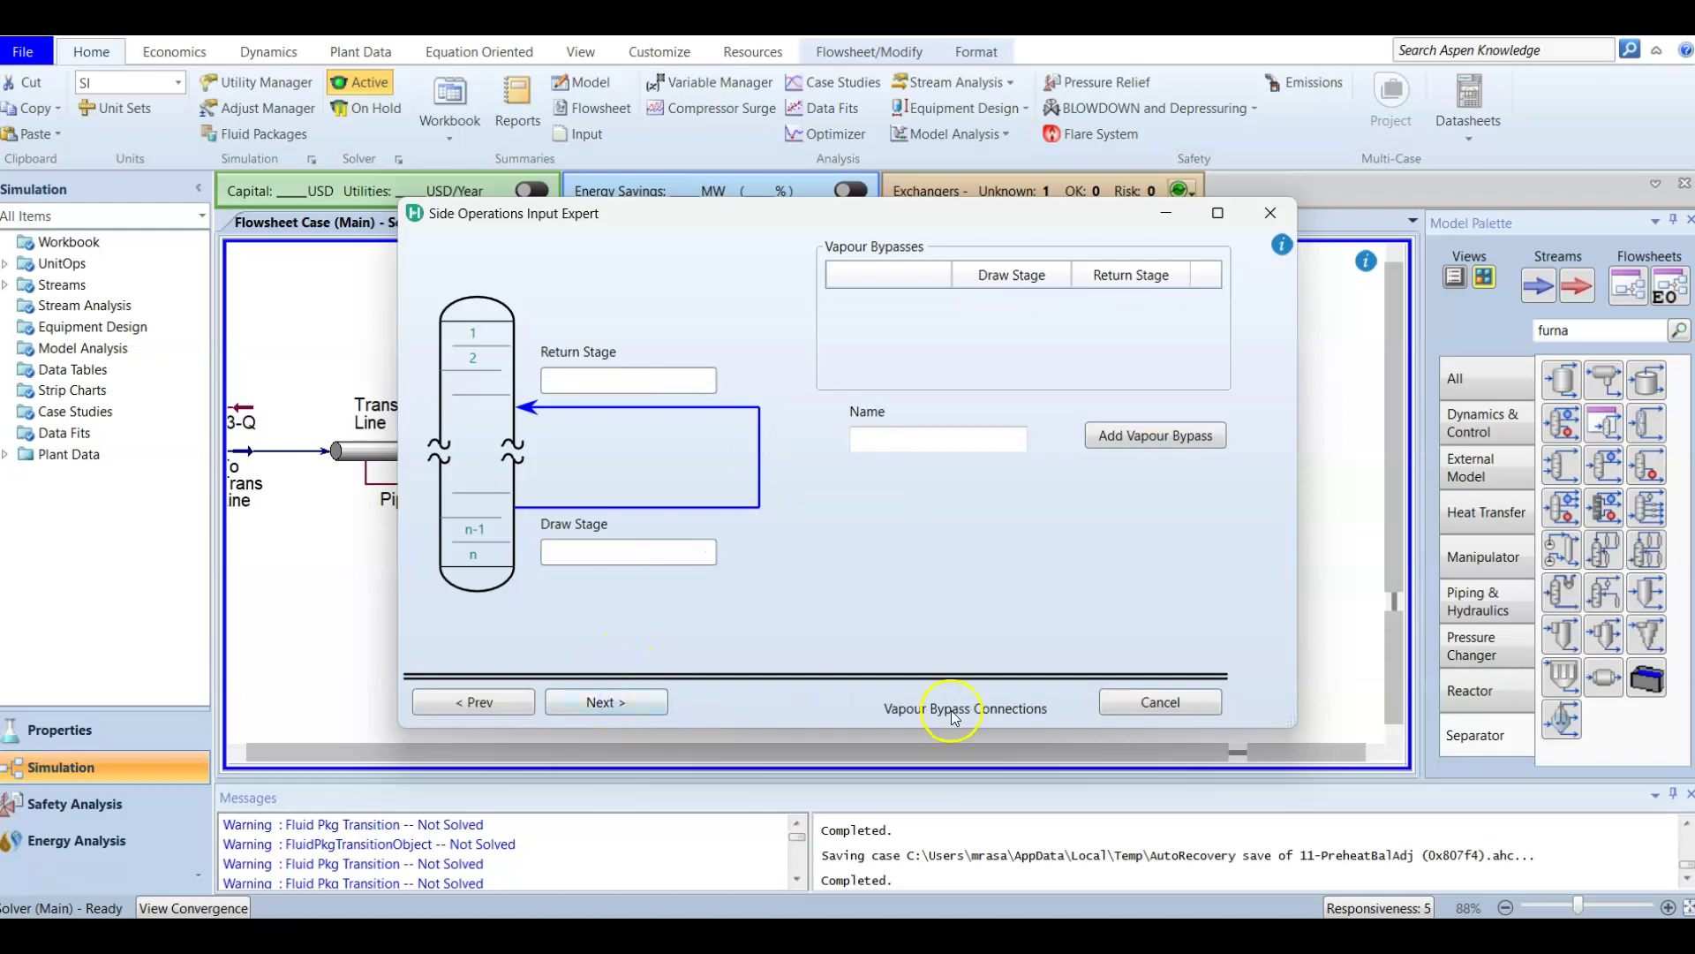
left_click(618, 705)
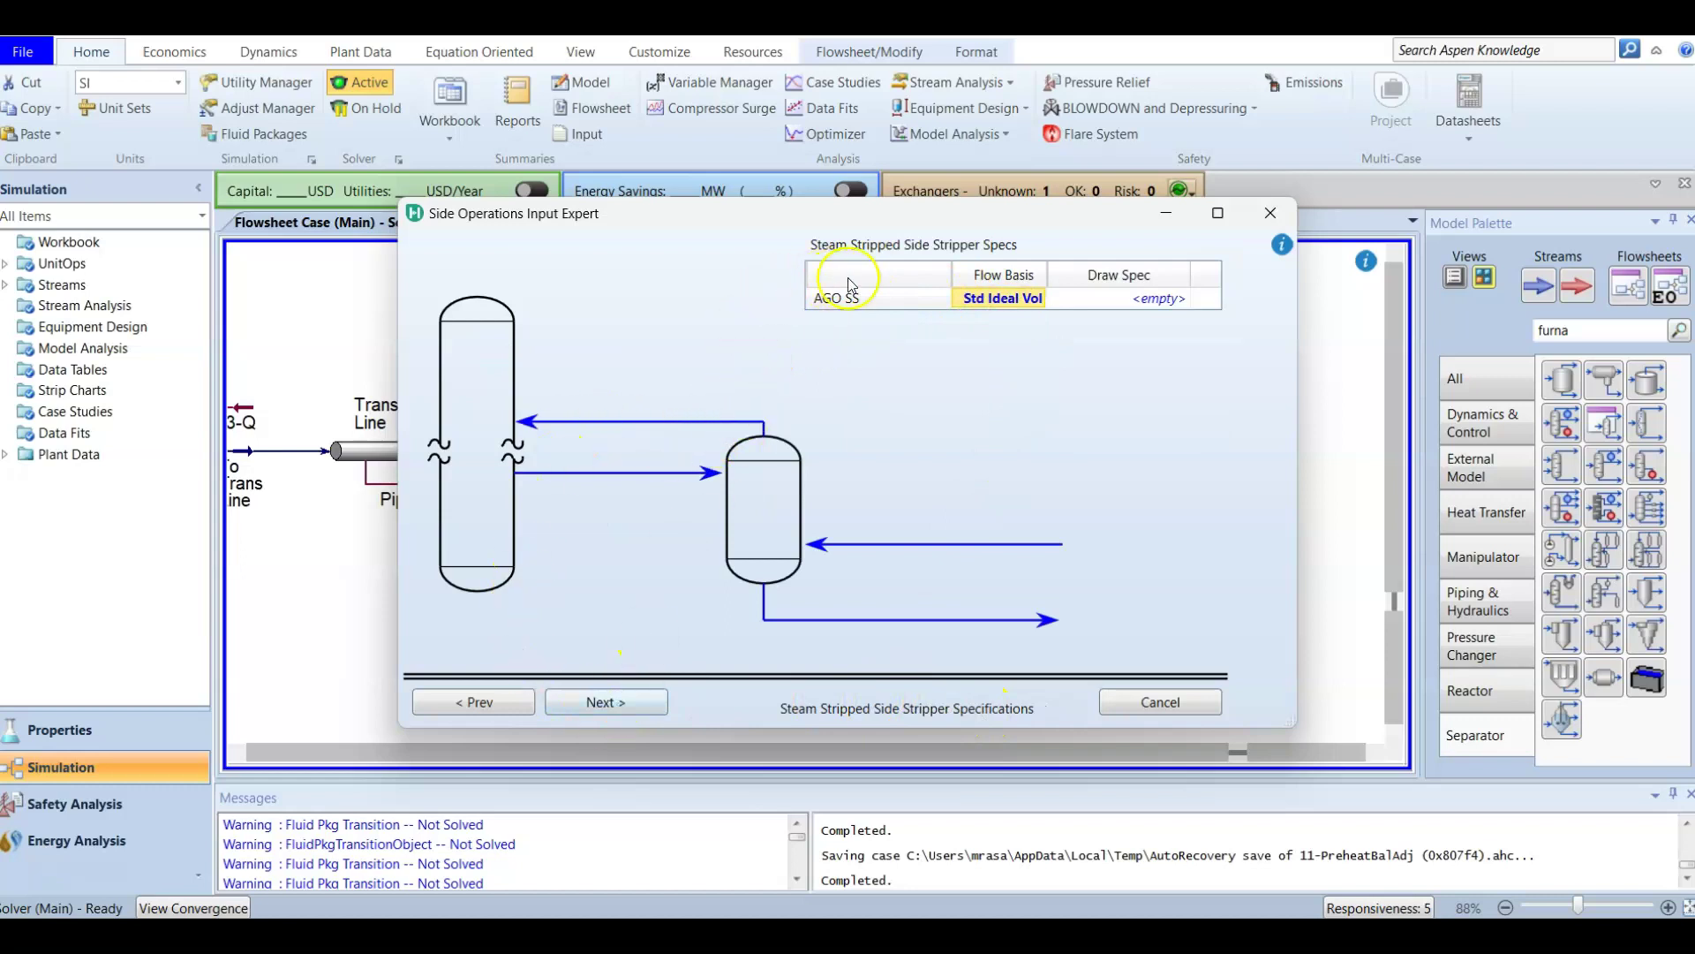
left_click(623, 702)
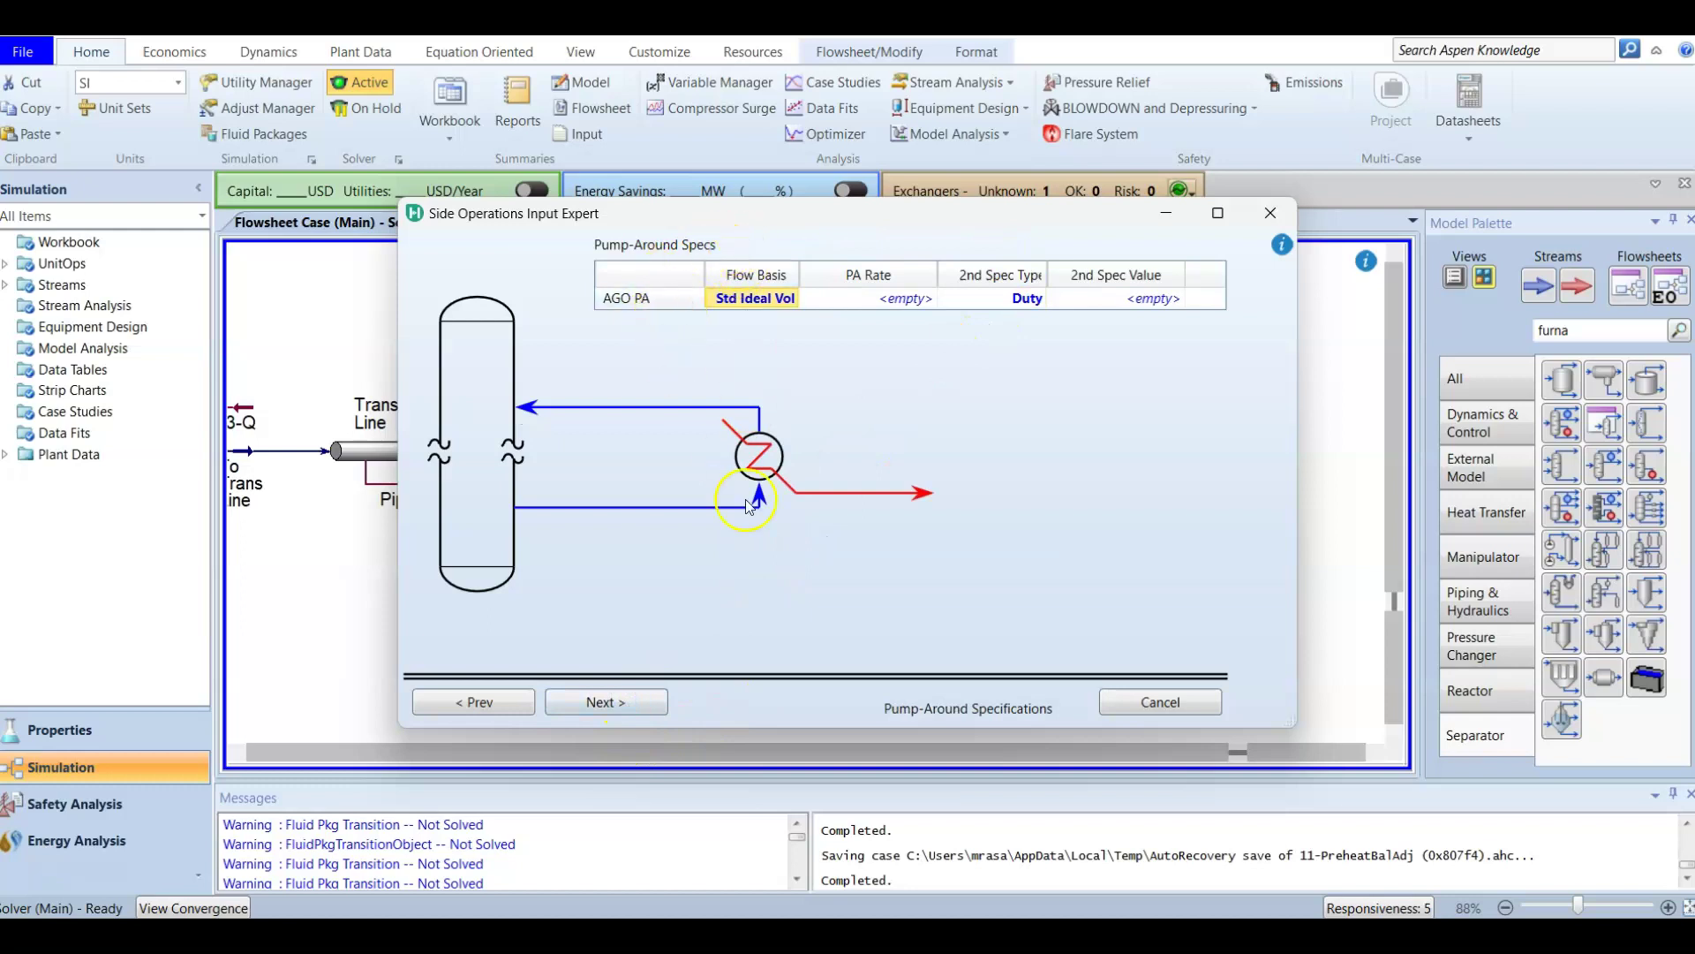
left_click(617, 716)
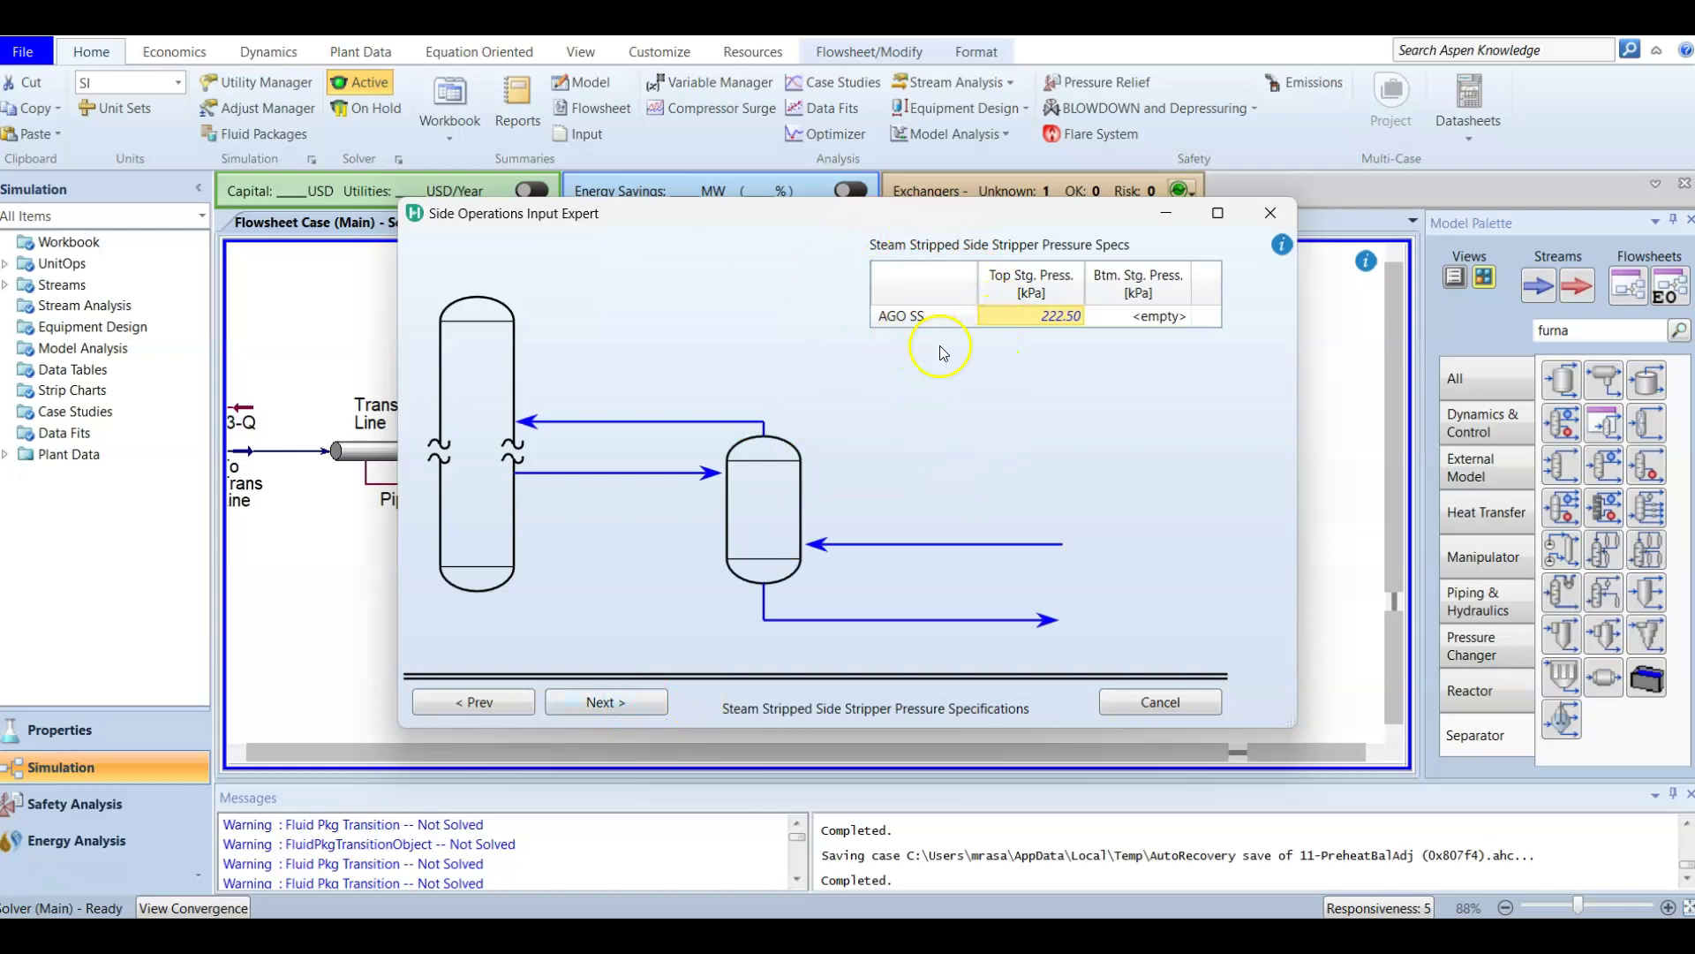
left_click(619, 717)
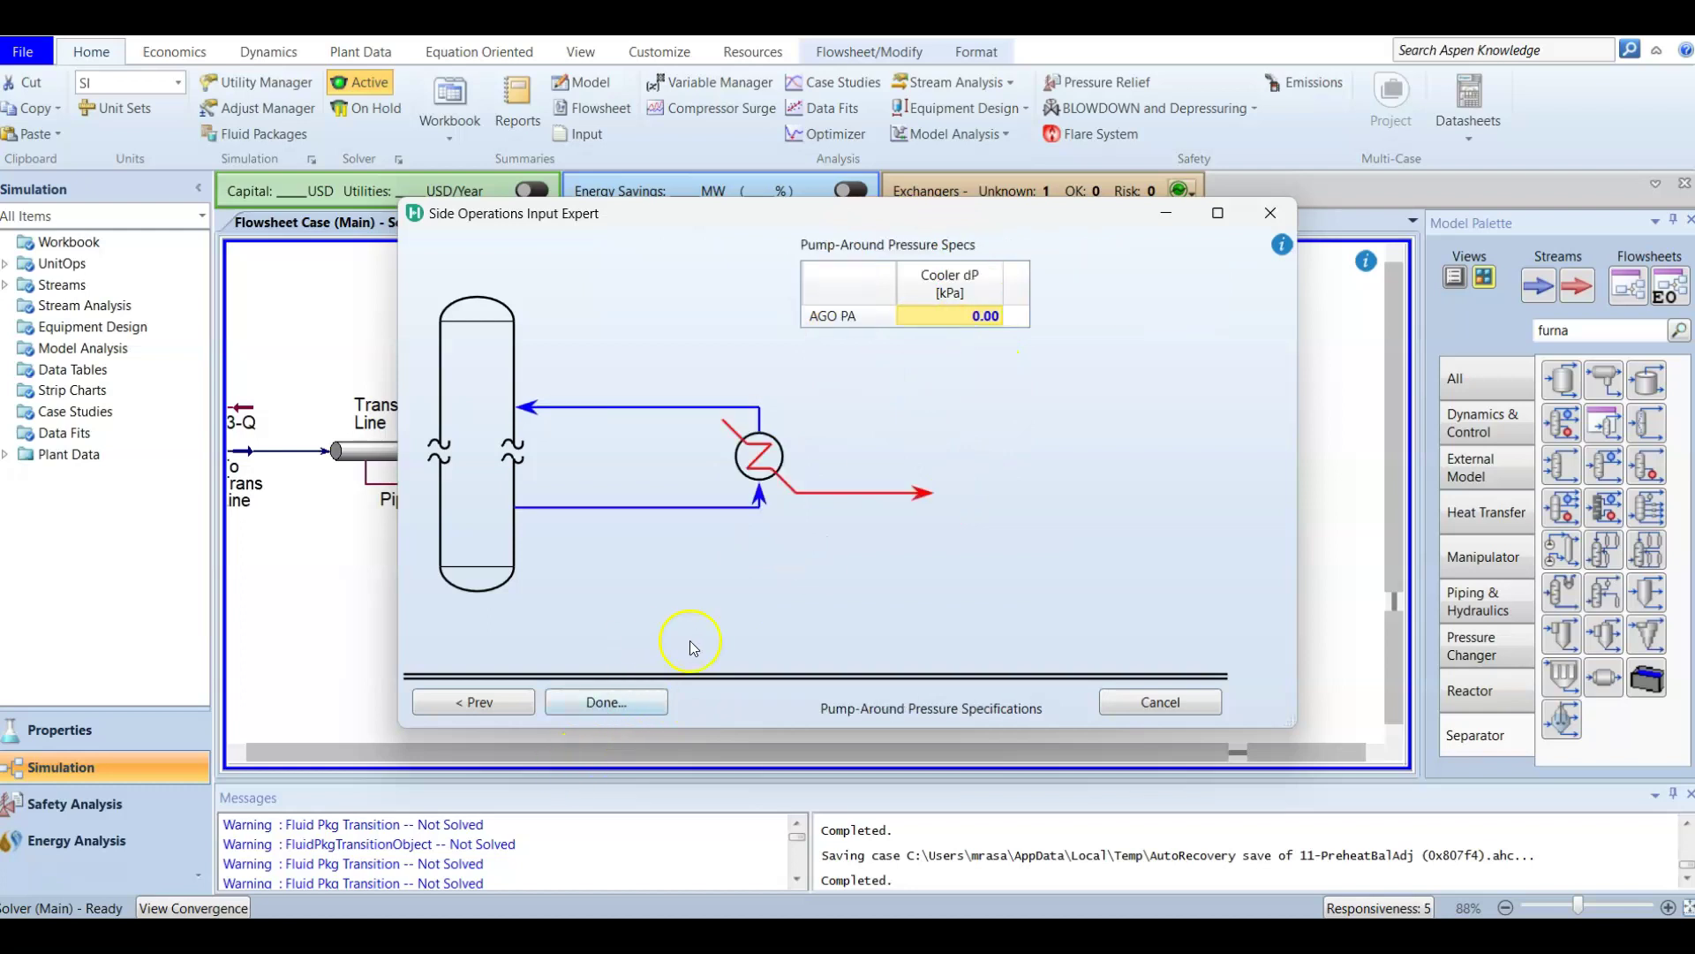
left_click(1144, 720)
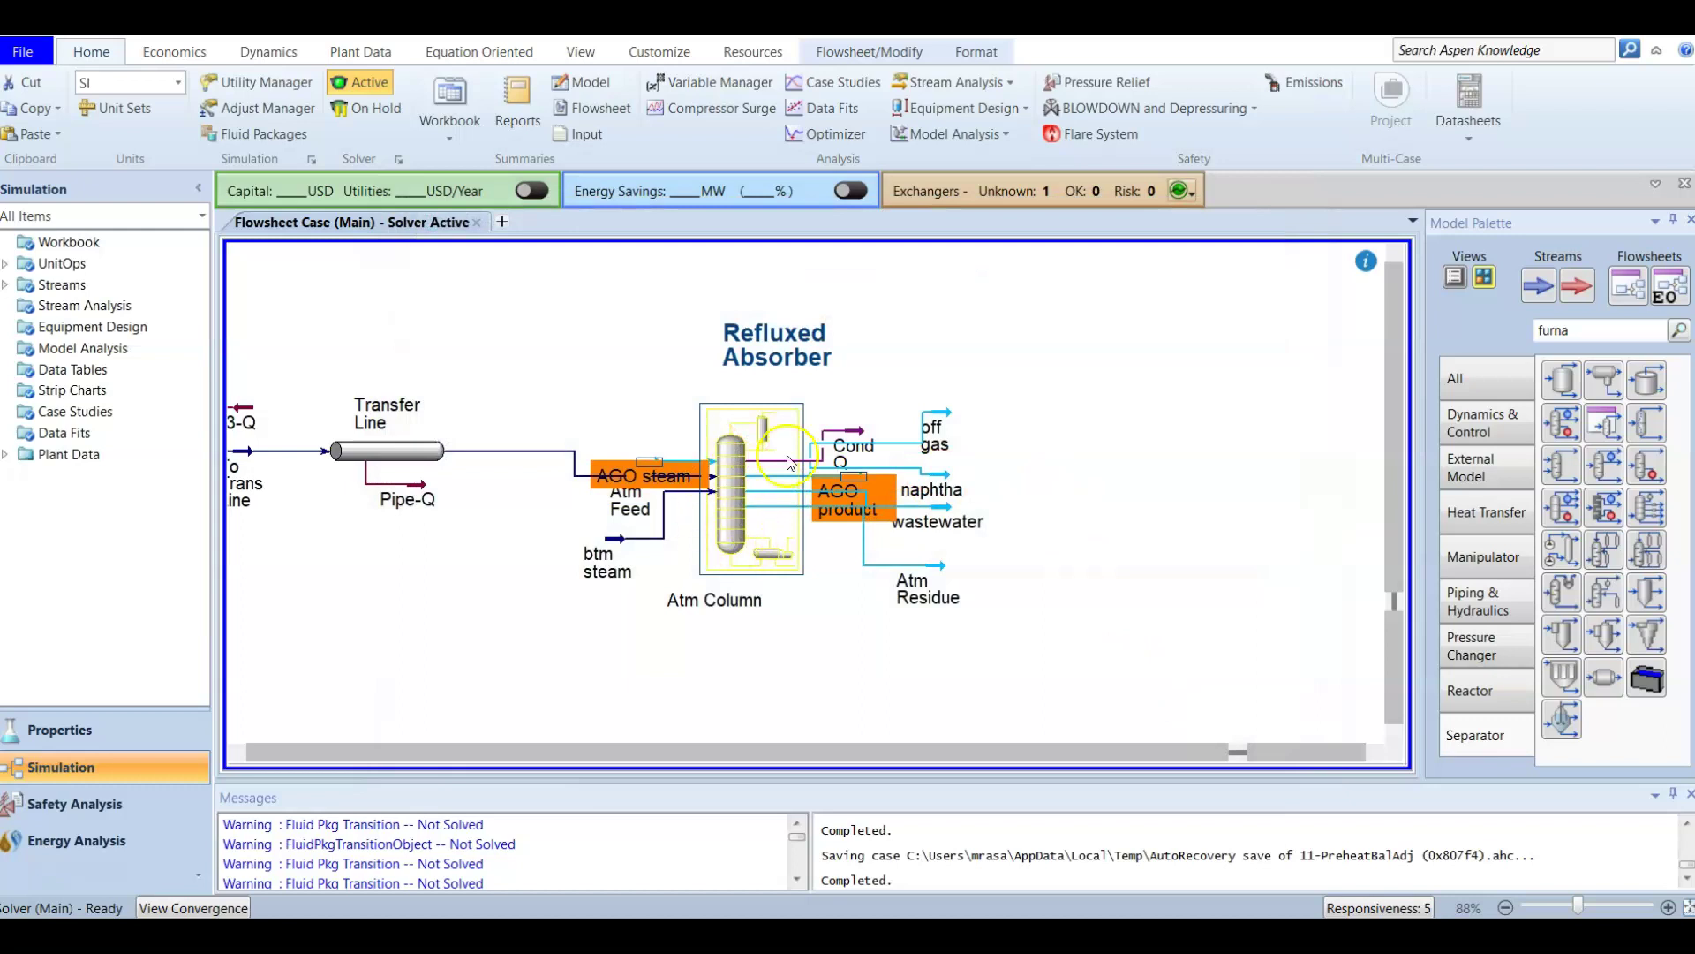
Bring up the Atm Column's property window and show its design Monitor page
left_click(765, 504)
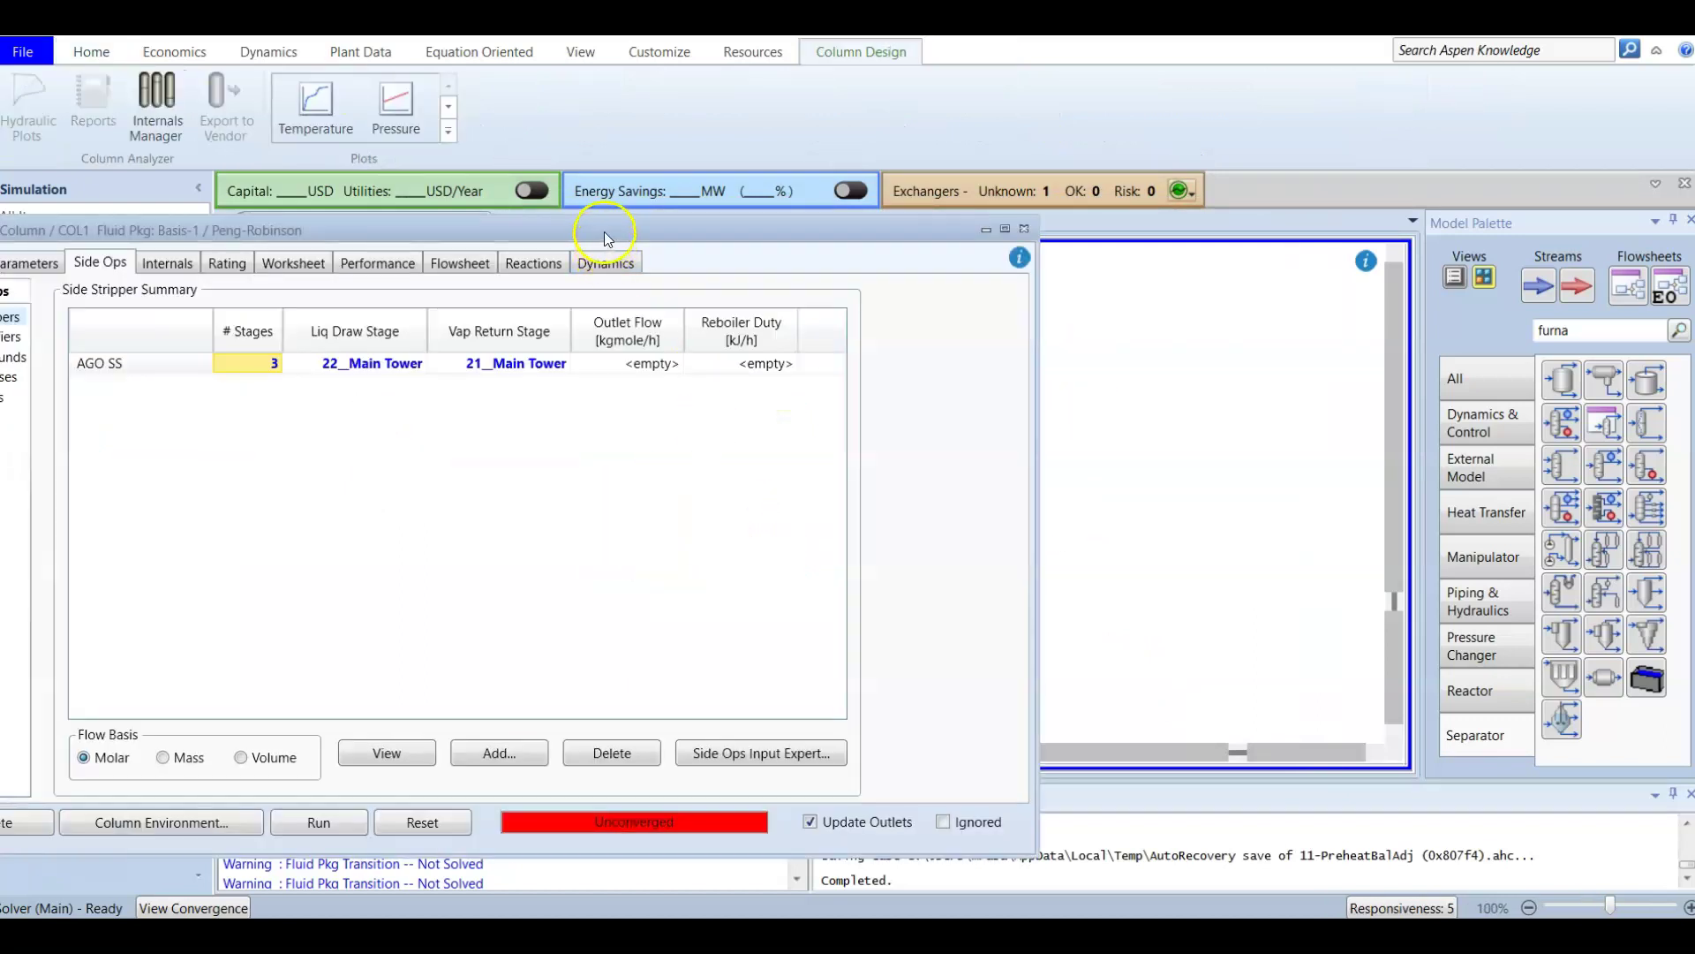
left_click_drag(922, 256, 986, 227)
left_click(352, 250)
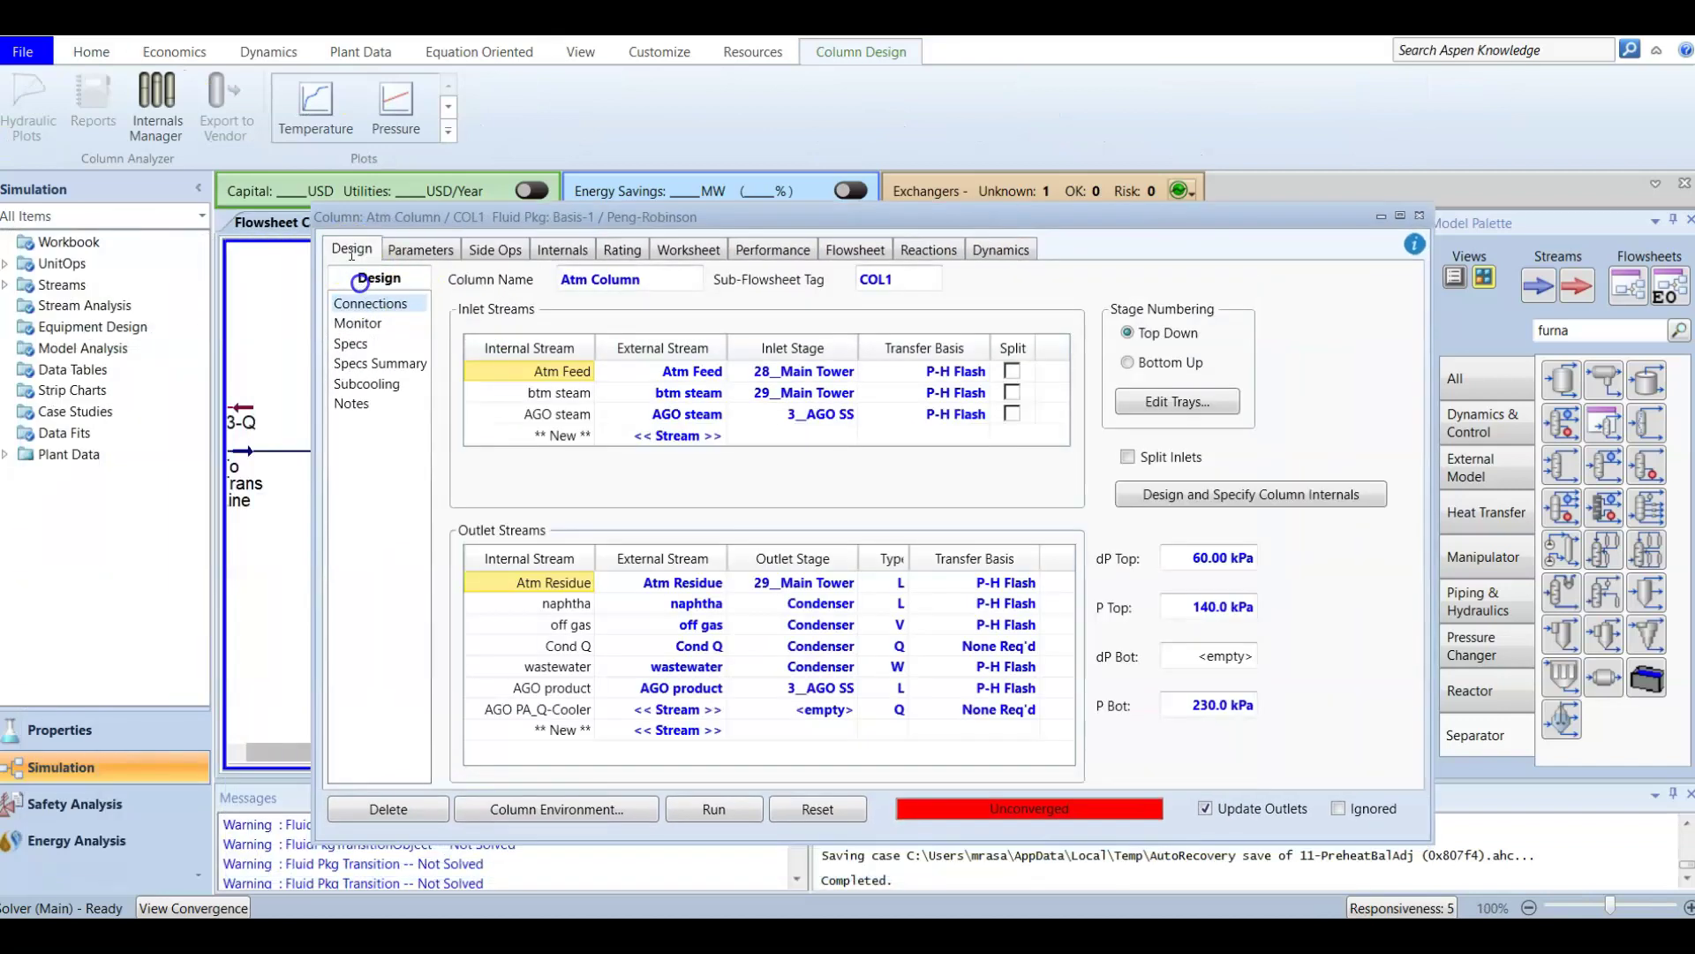
left_click(371, 325)
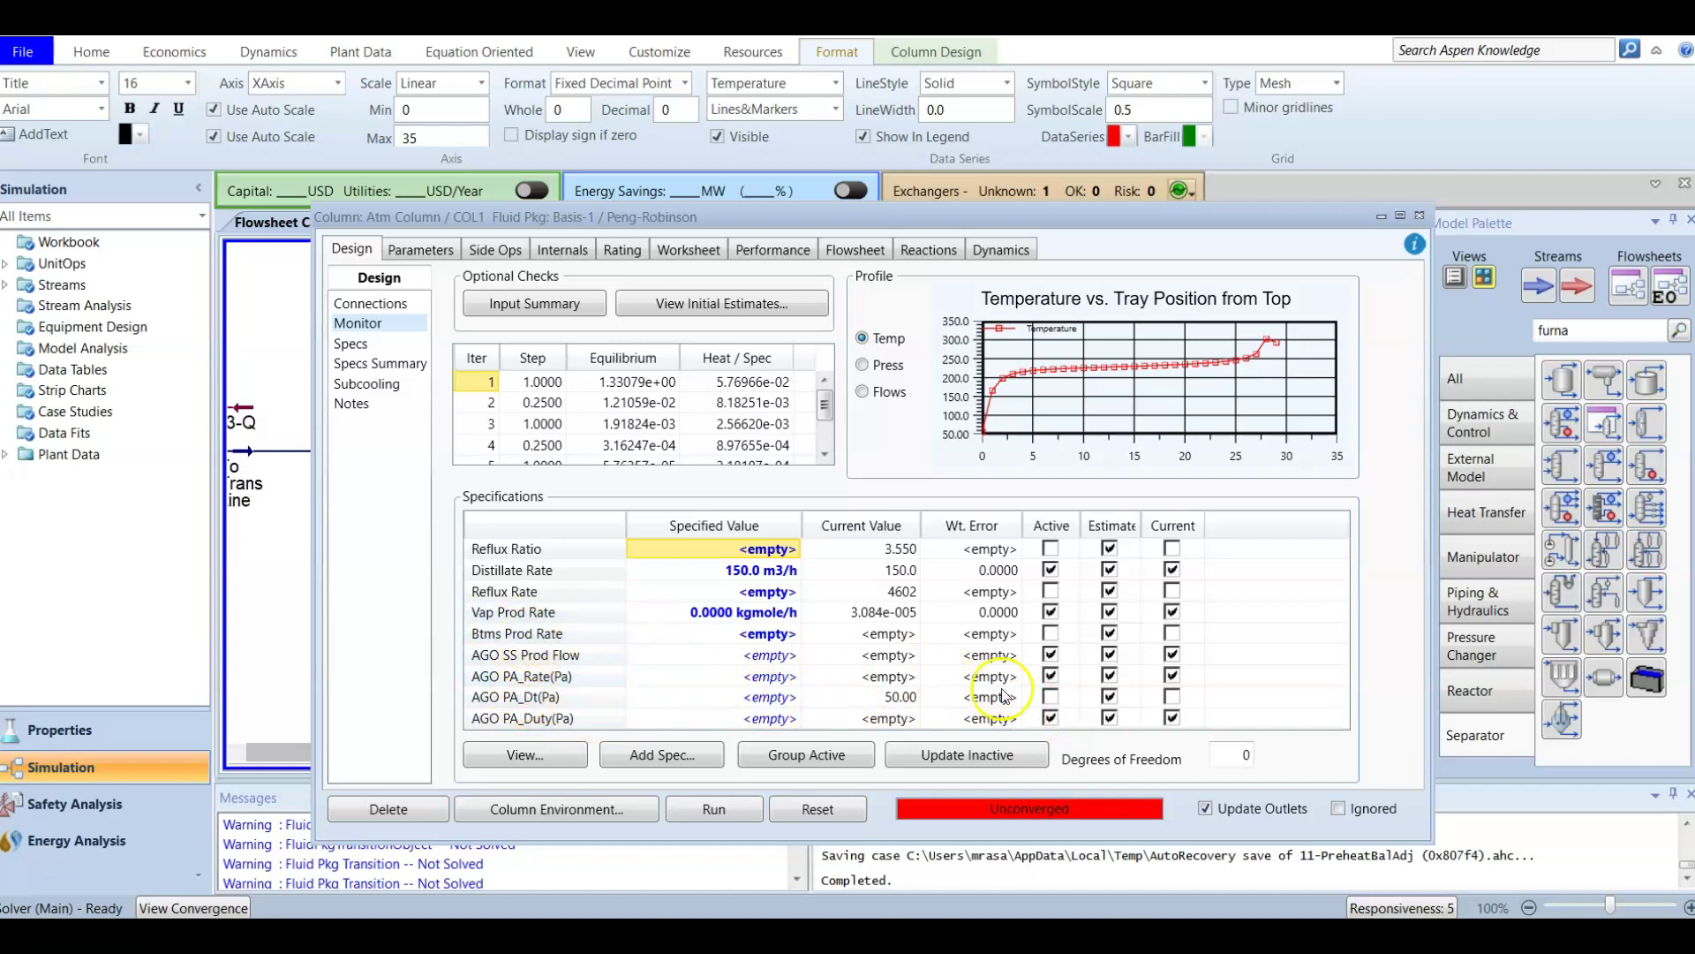
Deactivate the AGO PA_Duty, AGO PA_Rate and AGO SS Prod Flow specifications of the column
left_click(1050, 717)
left_click(1051, 677)
left_click(1050, 655)
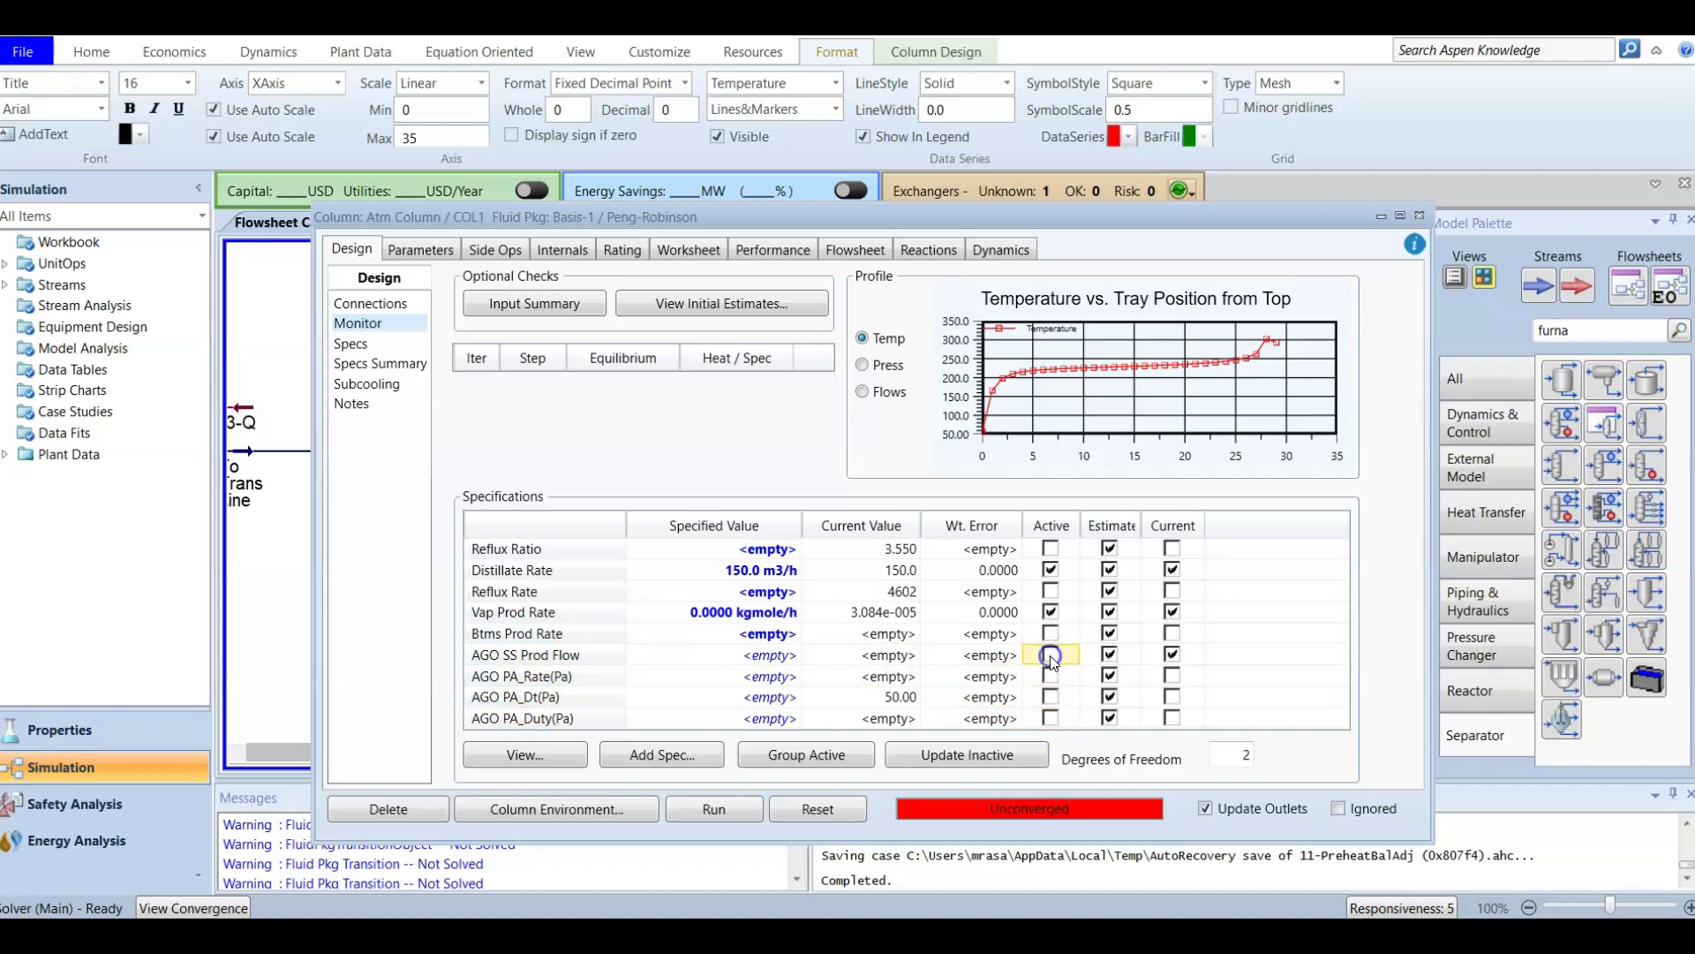
left_click(1050, 697)
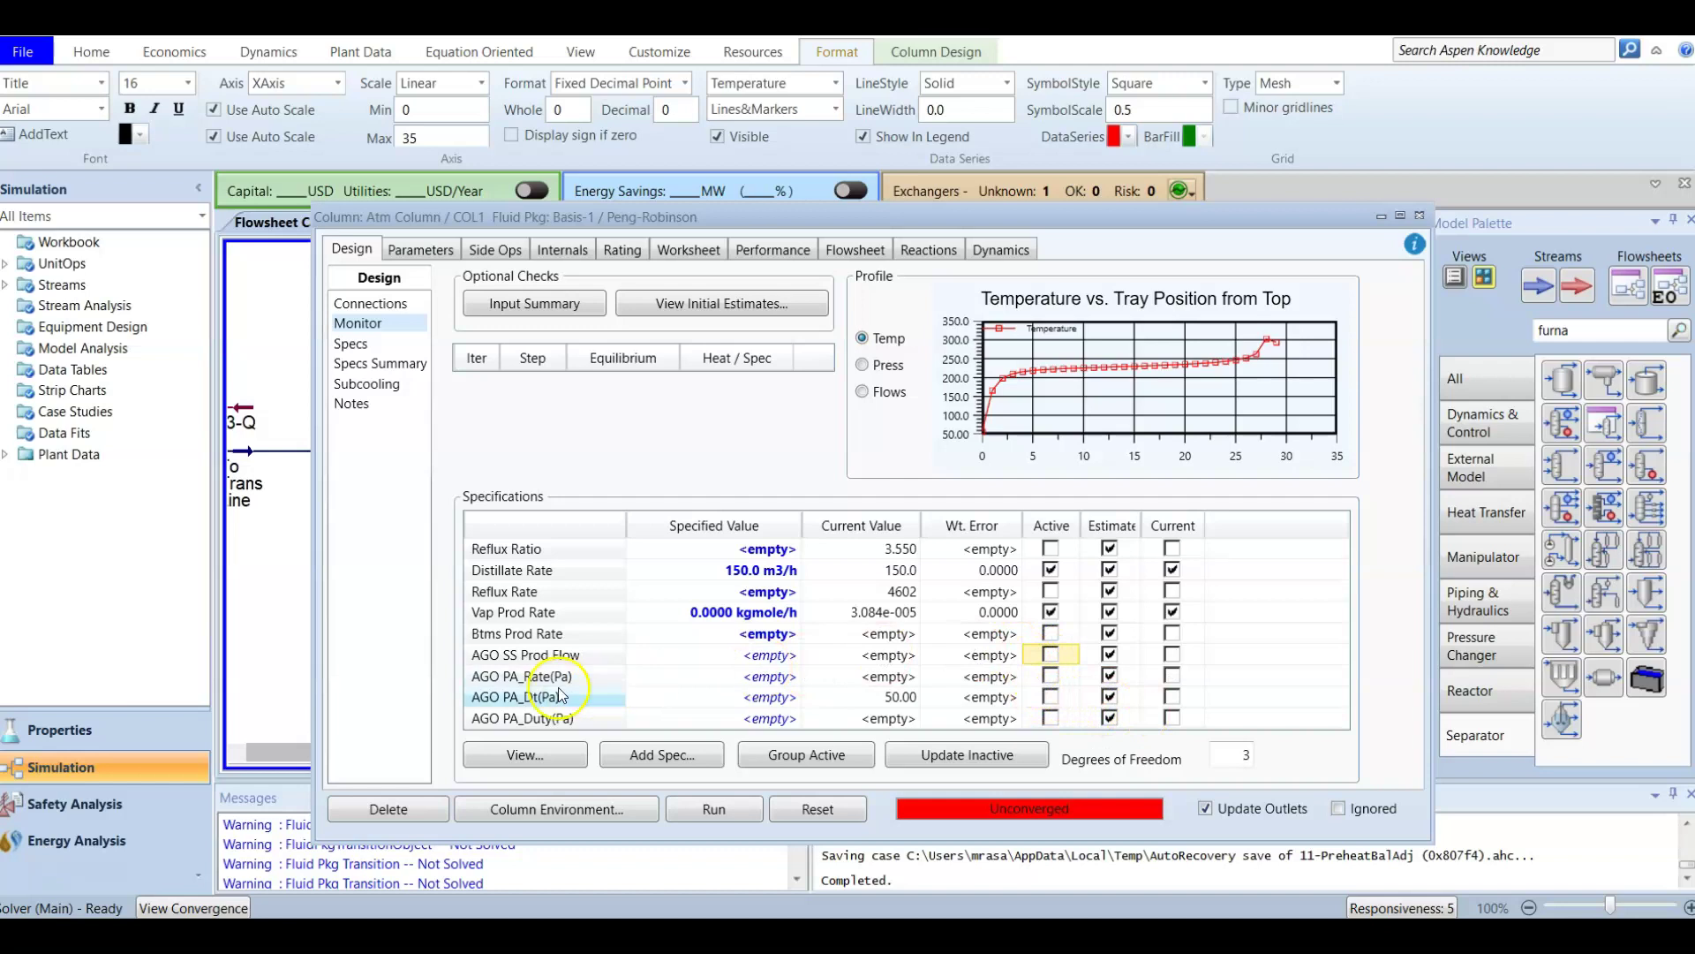
Review the AGO SS and AGO PA entries in the column's specification list
left_click(1305, 713)
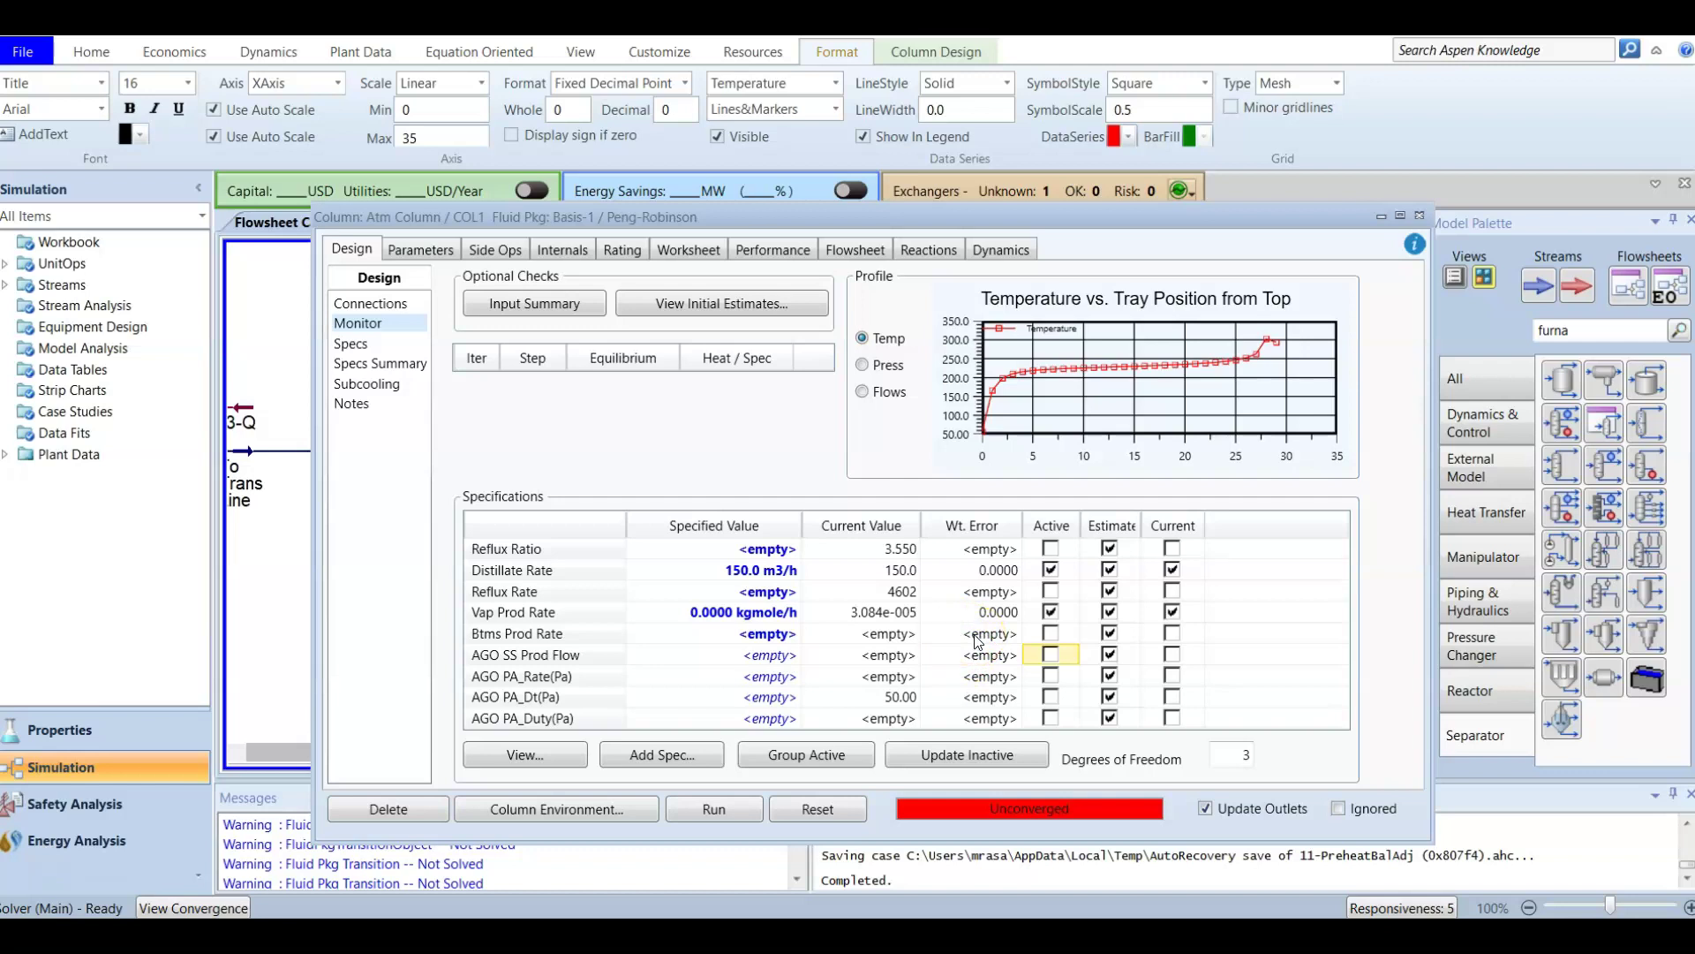
left_click(536, 702)
left_click(543, 683)
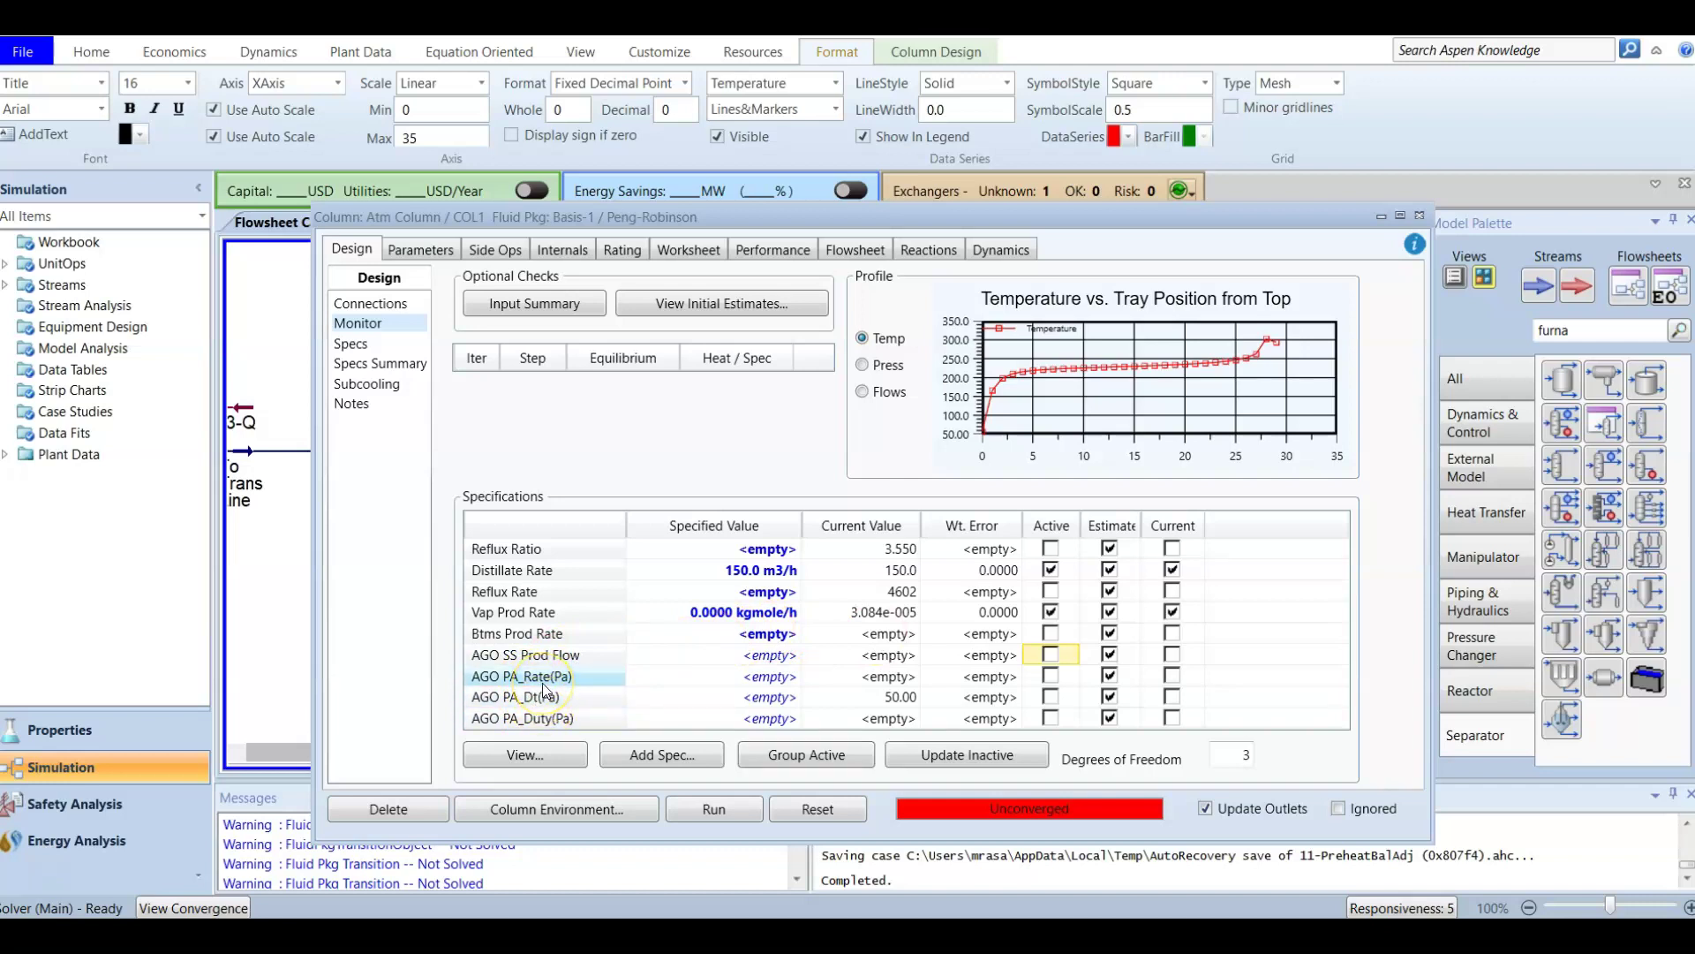
left_click(875, 667)
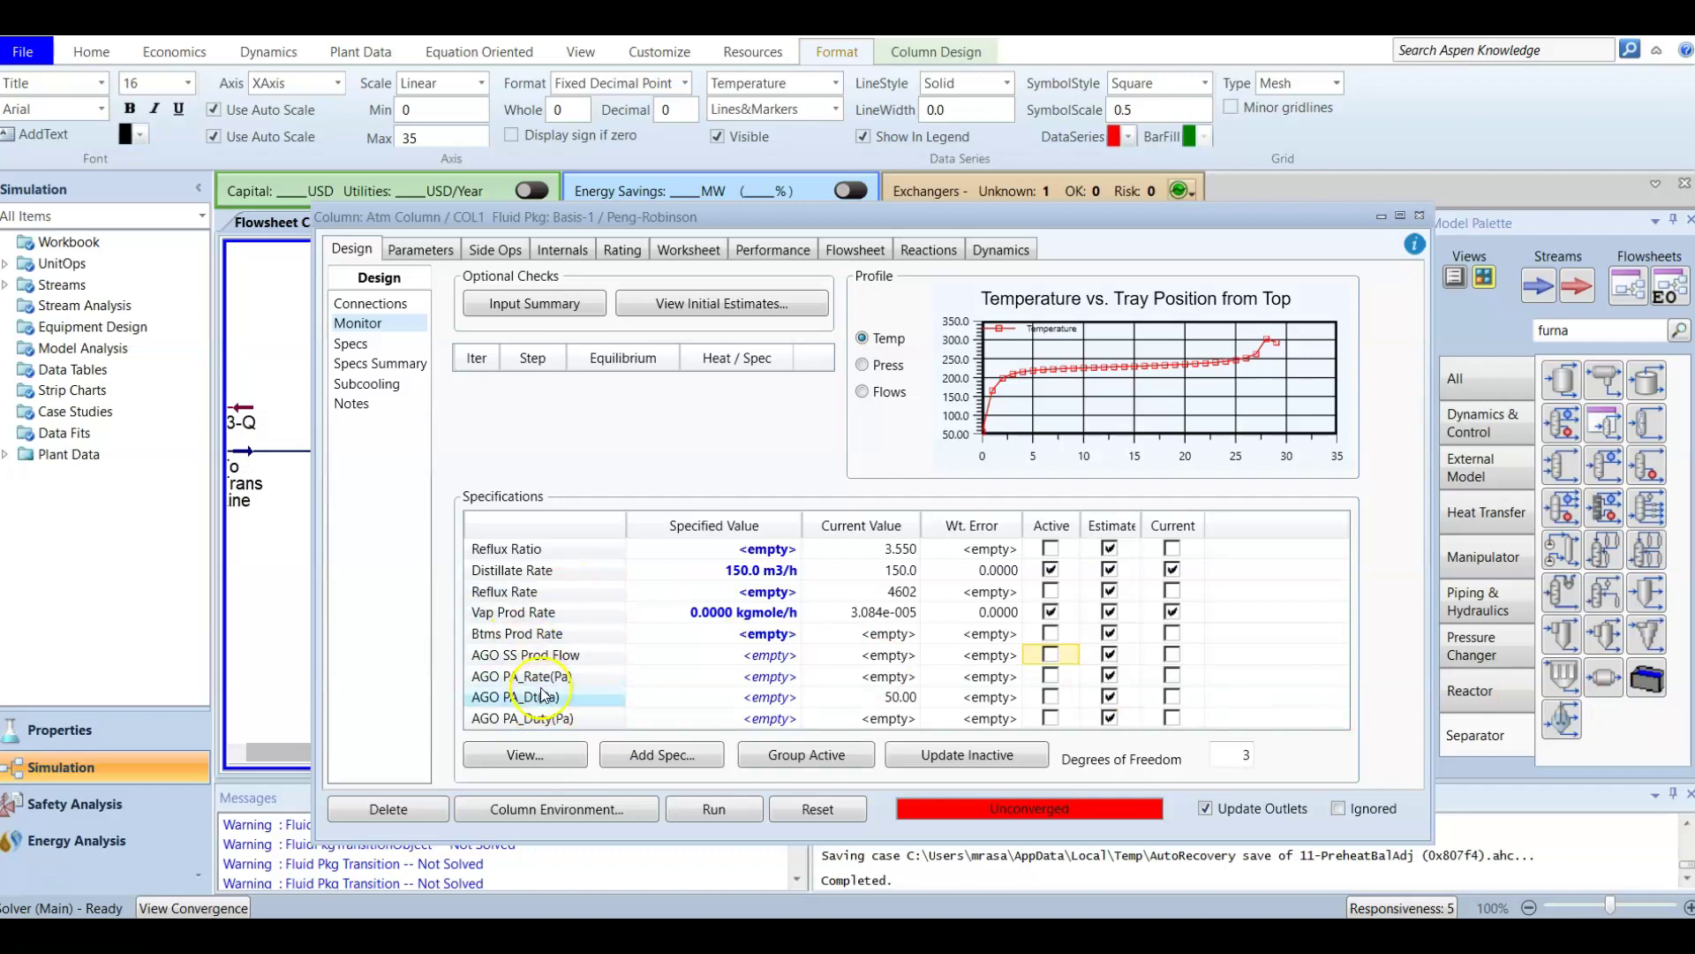
left_click(691, 662)
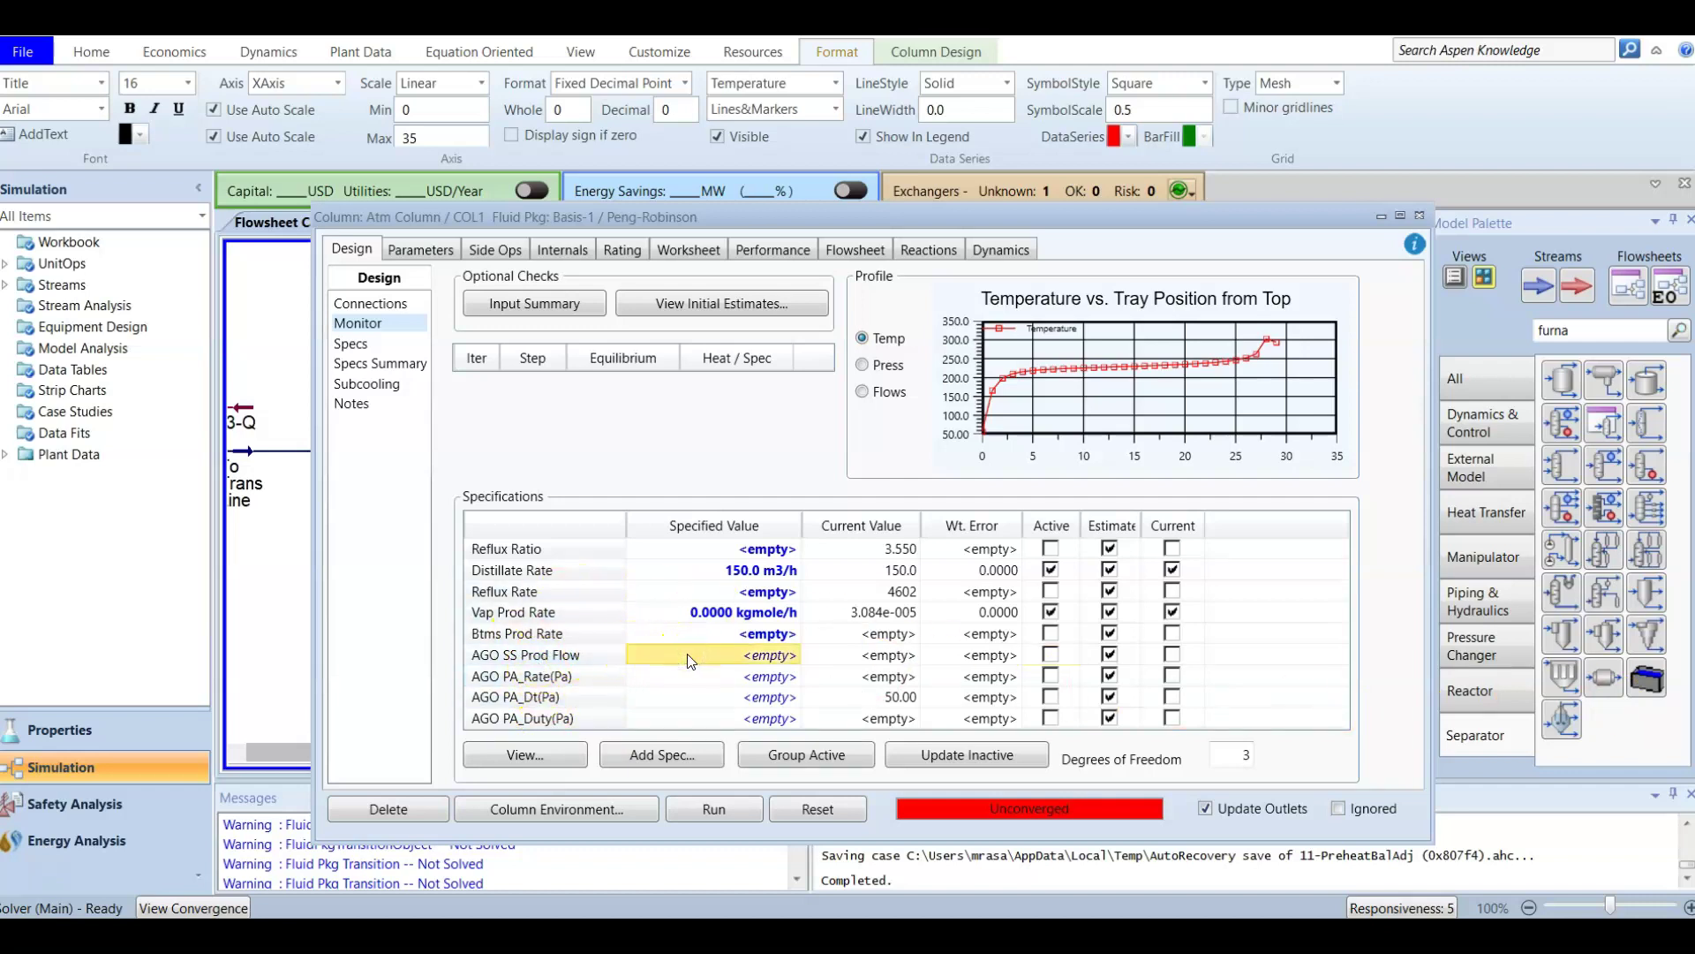
key("Down")
key("Down")
key("Down")
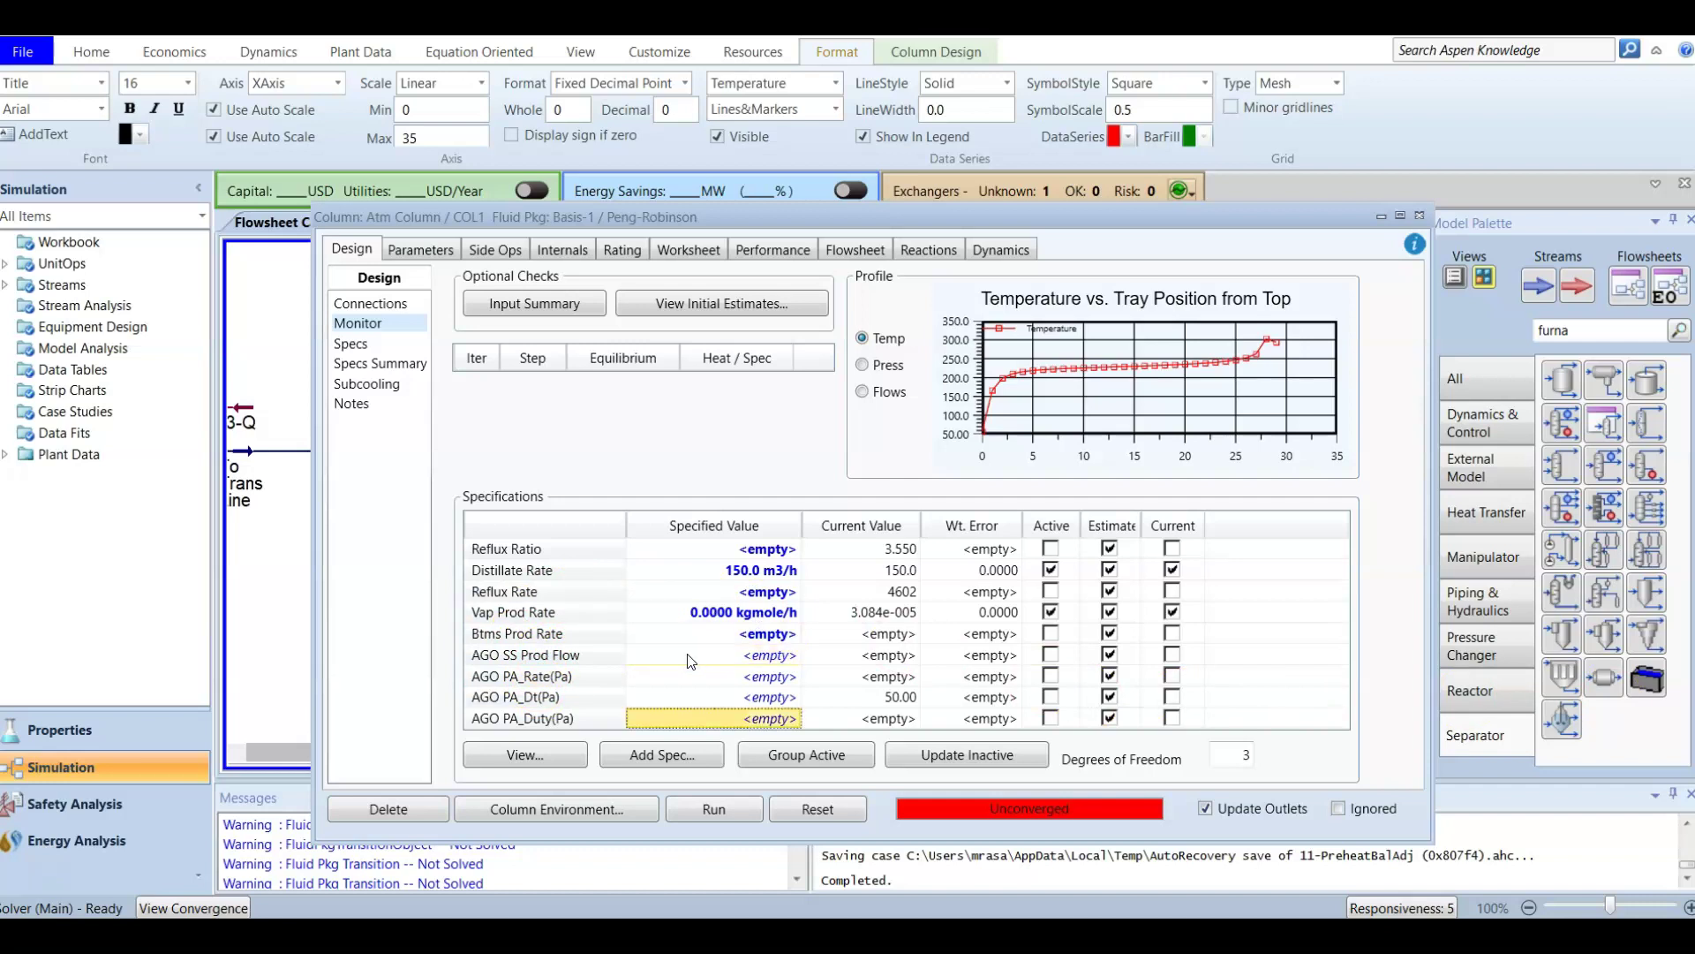
left_click(691, 676)
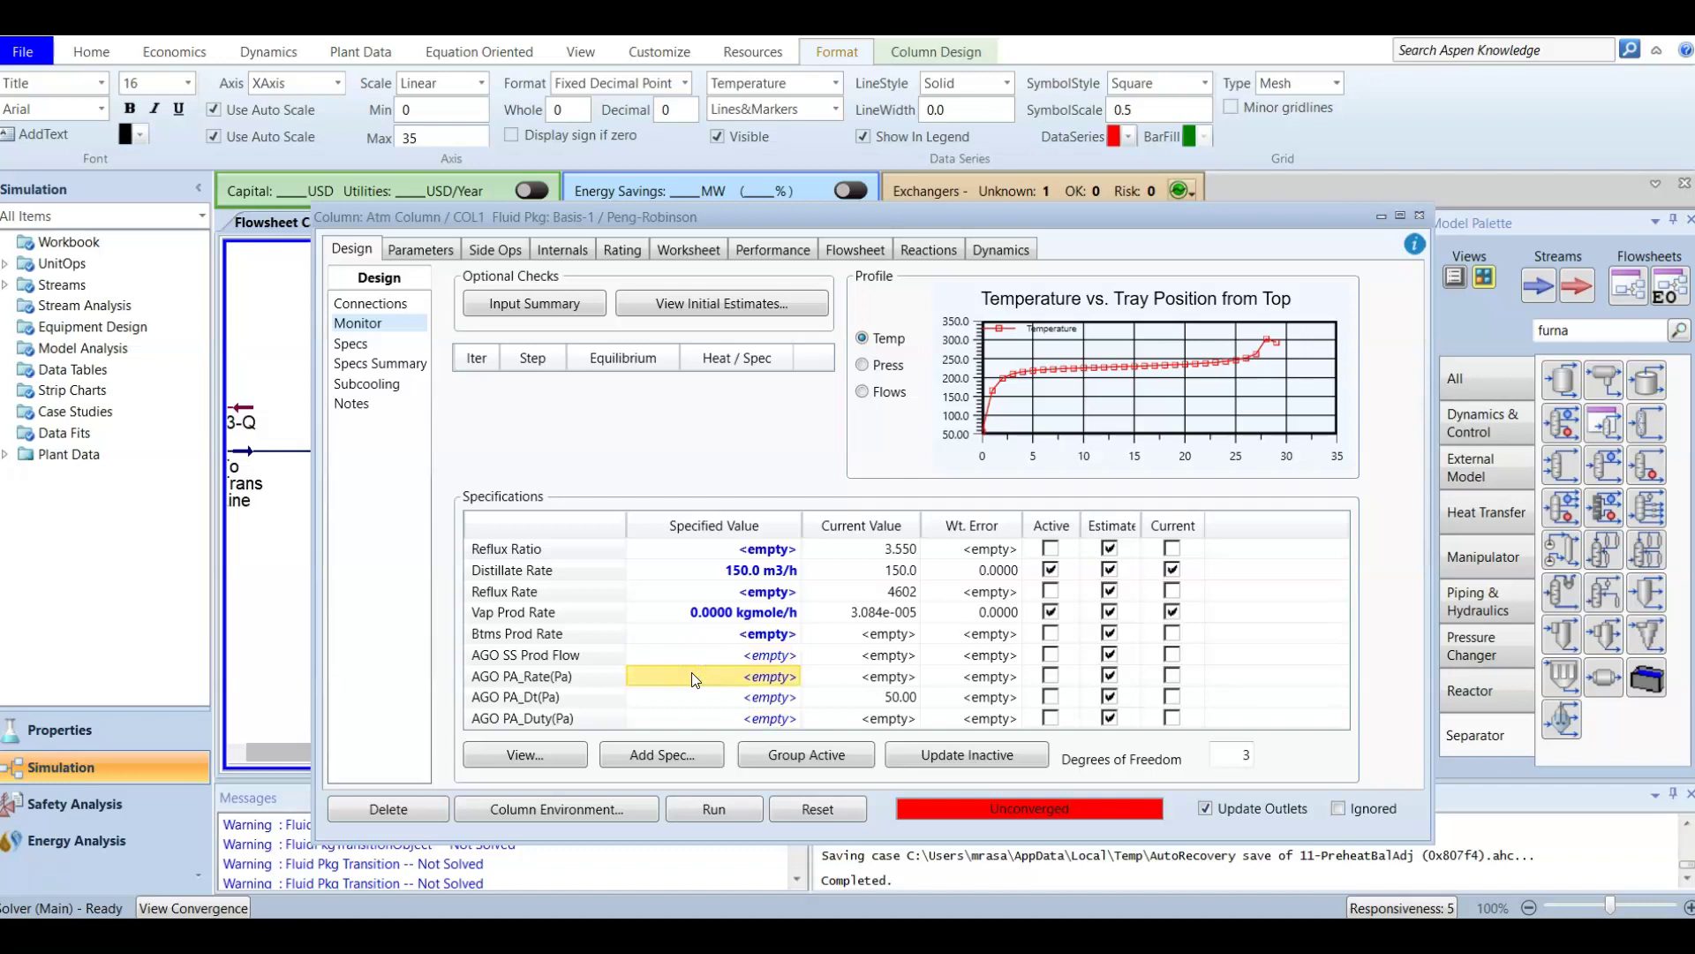
Set the specified AGO SS Prod Flow to 30 m3/h and the AGO PA_Rate to 200 m3/h
left_click(707, 654)
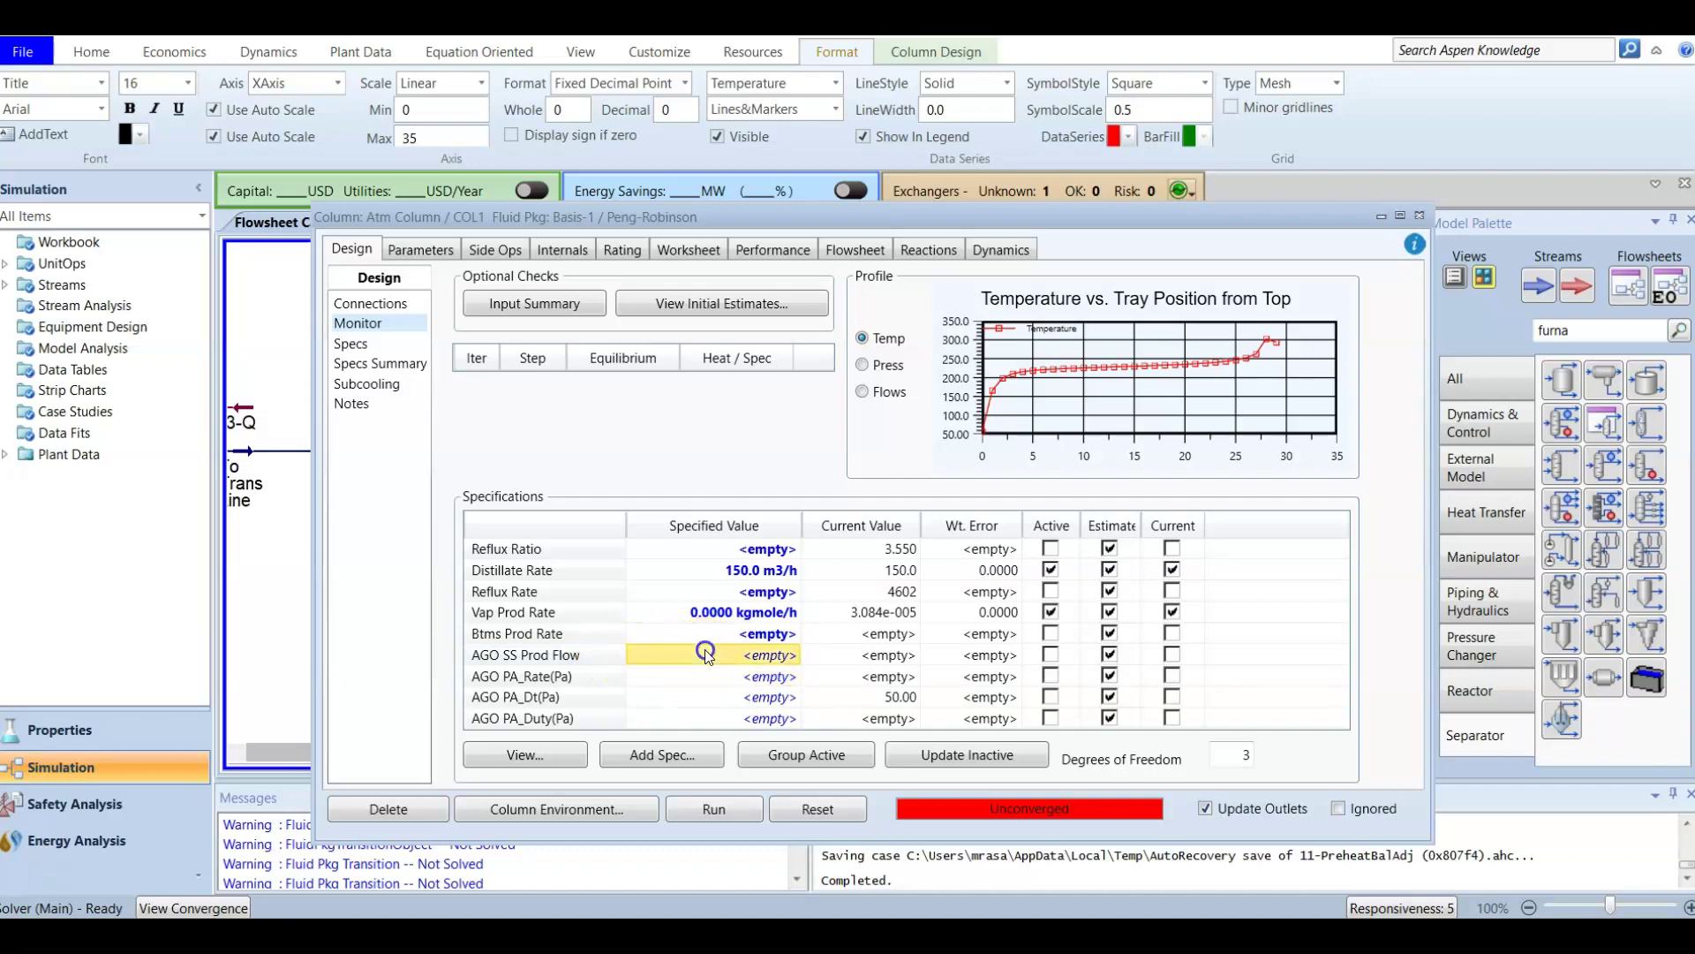
type("30")
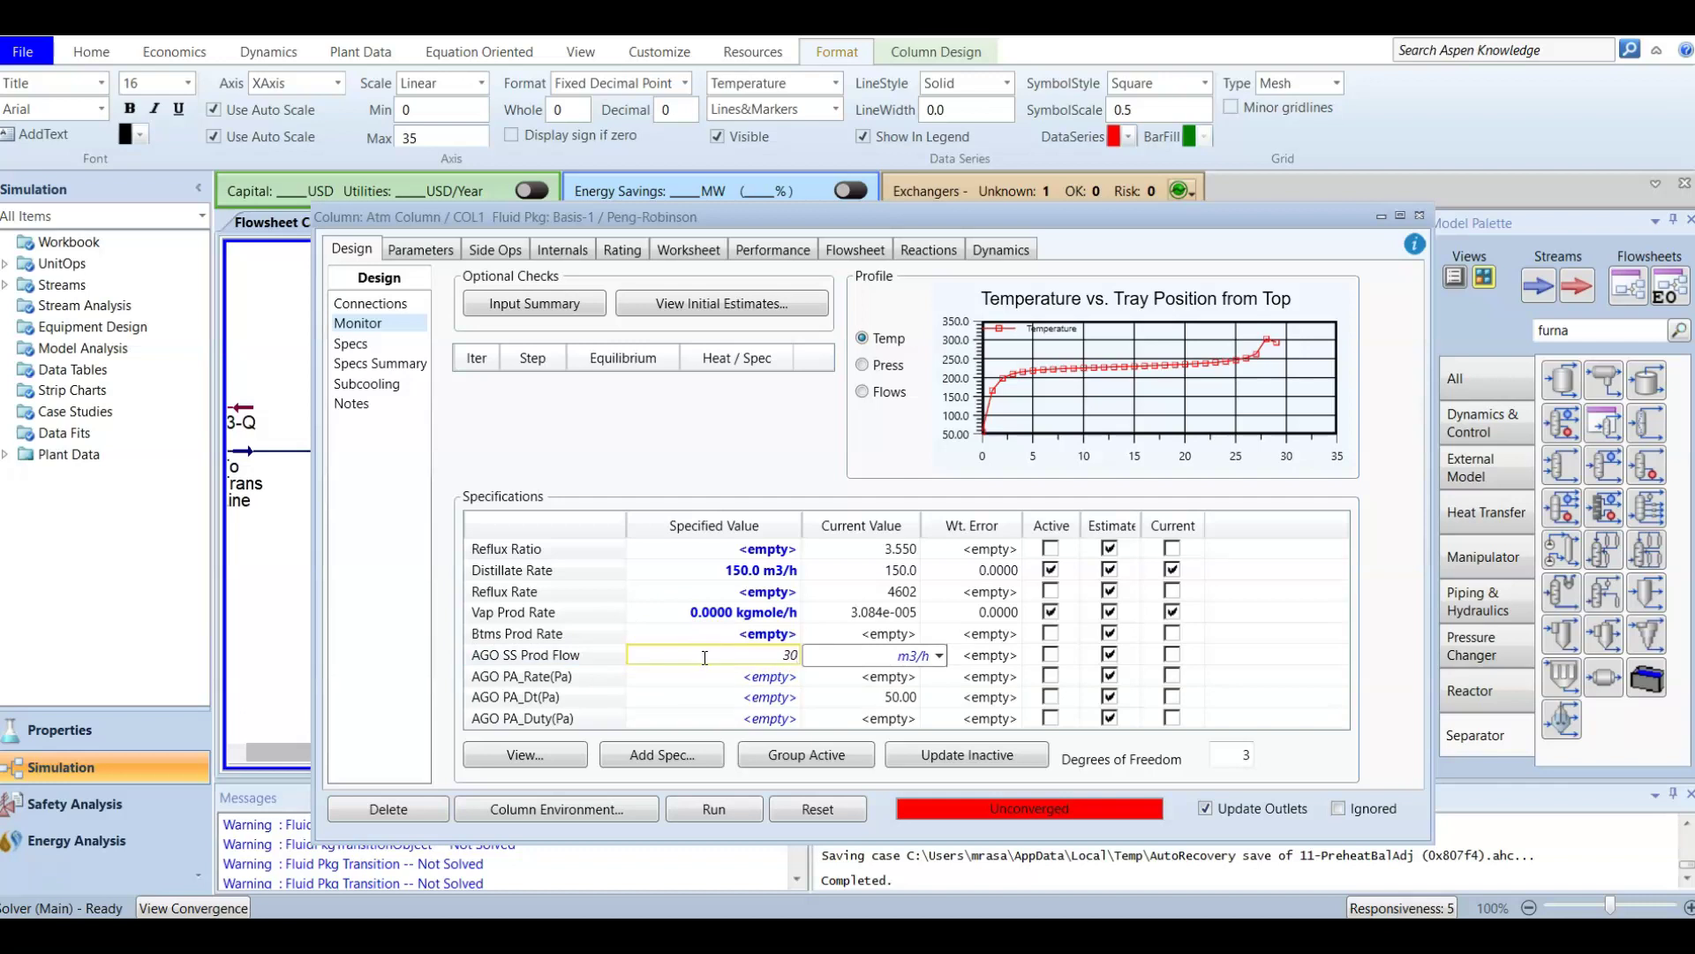
left_click(720, 675)
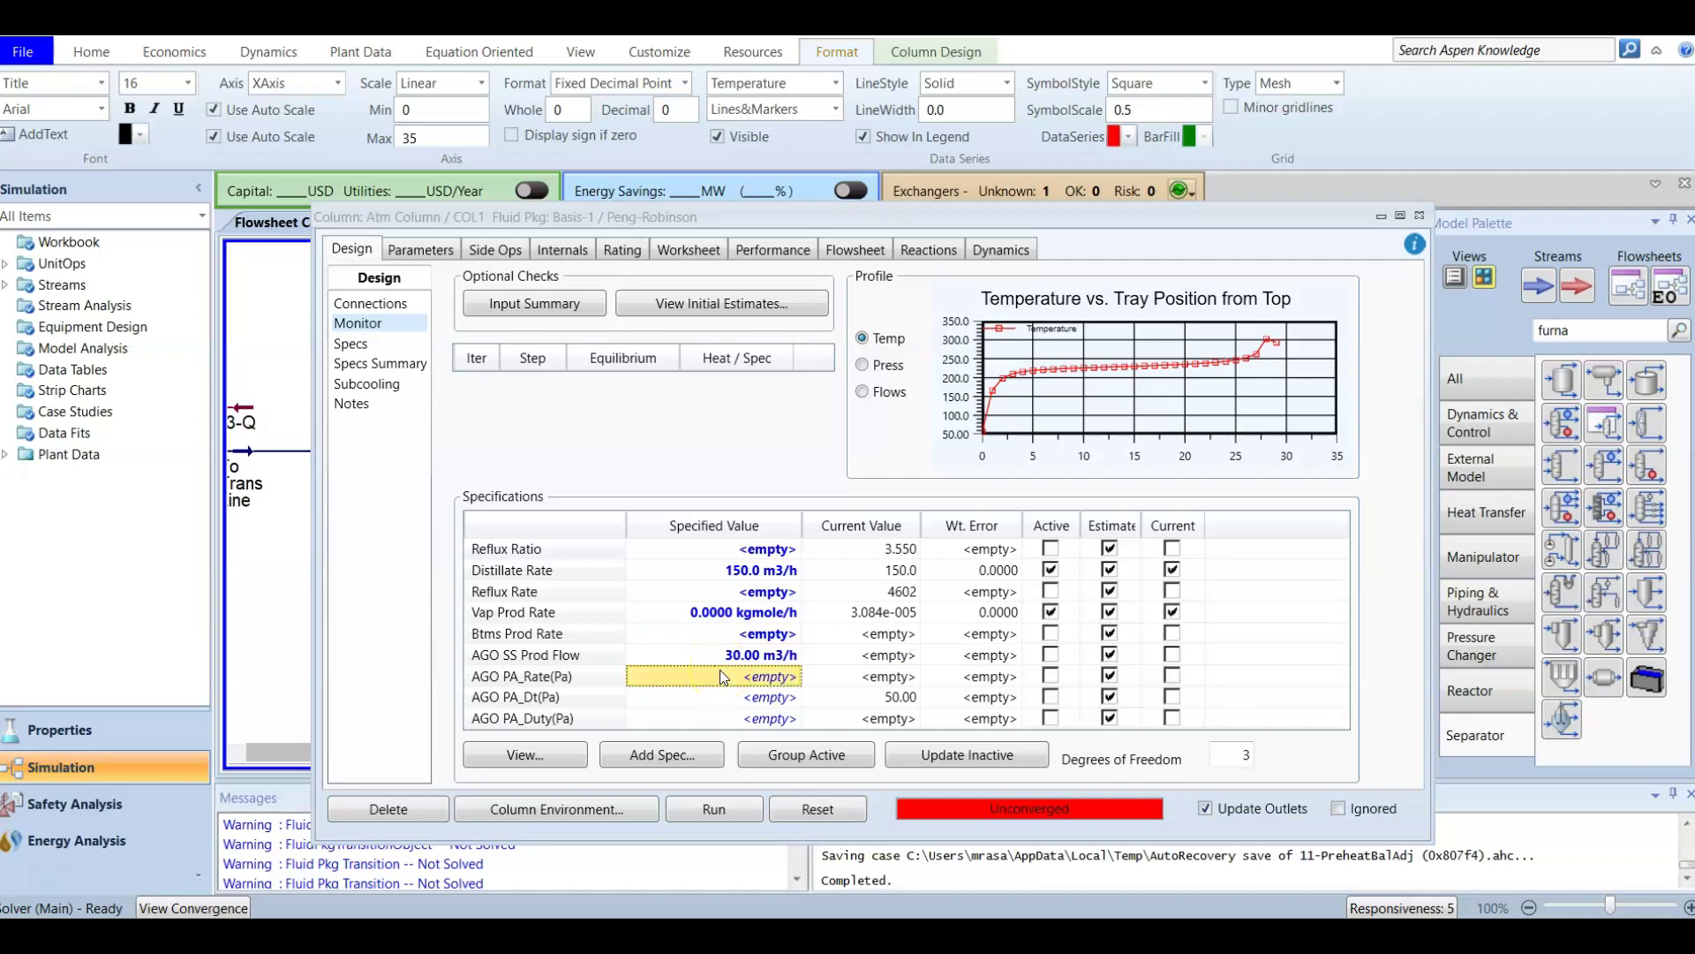
left_click(548, 704)
left_click(673, 678)
type("2")
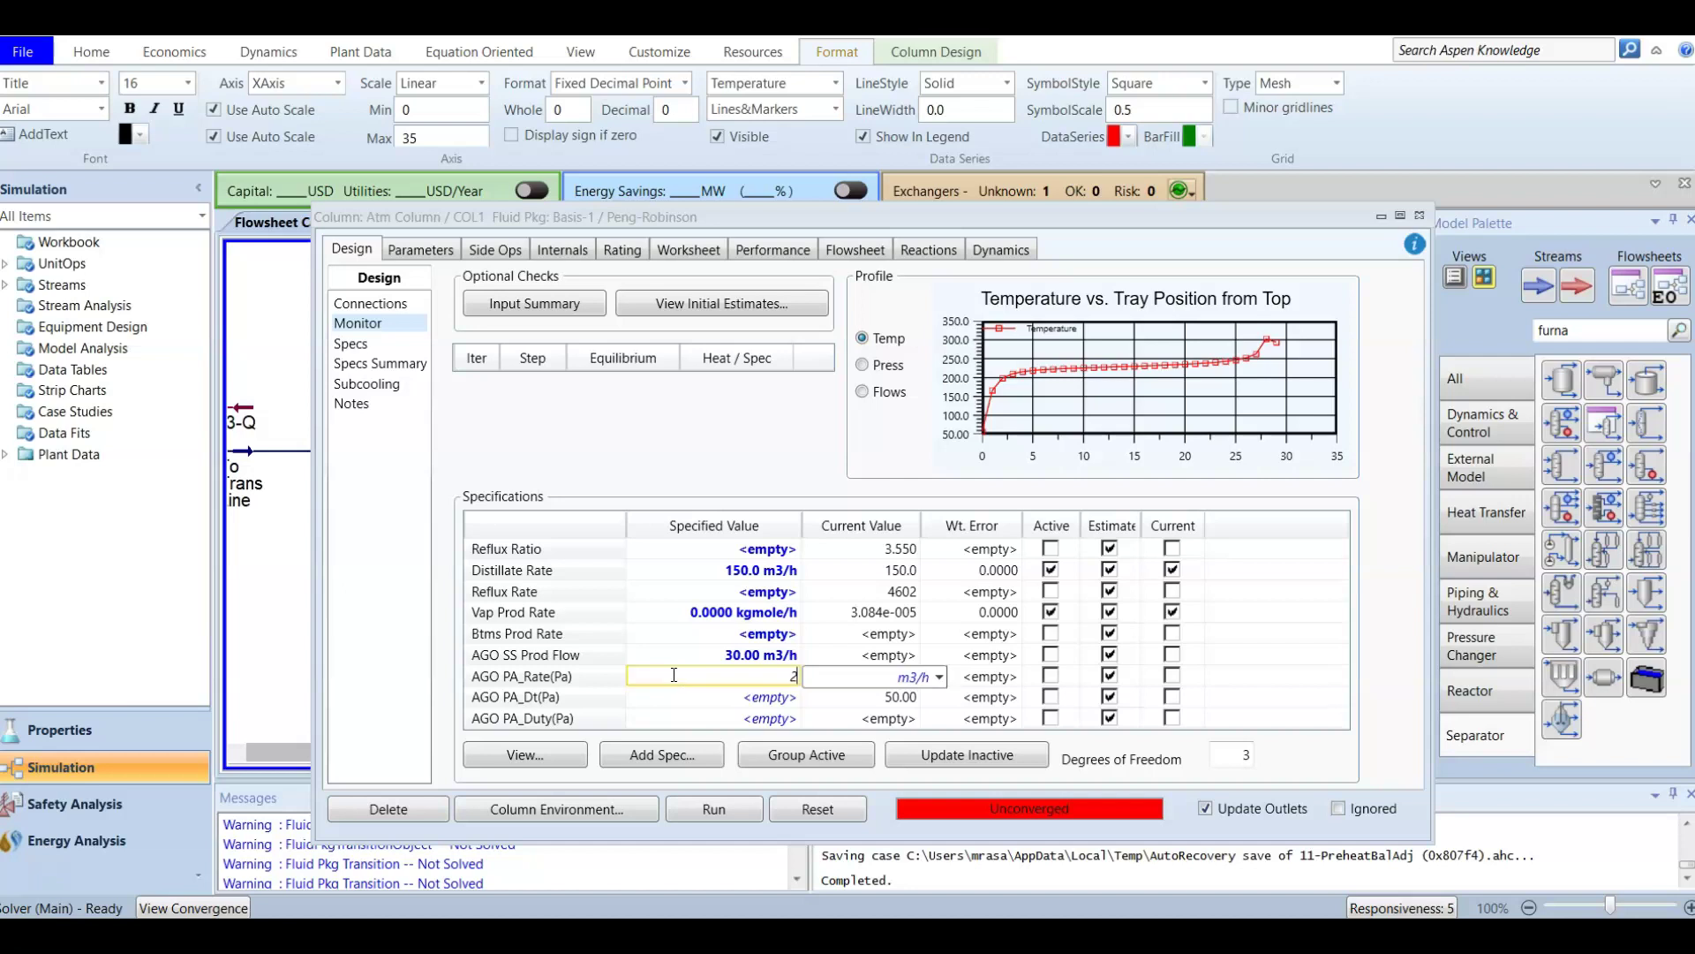
key("Return")
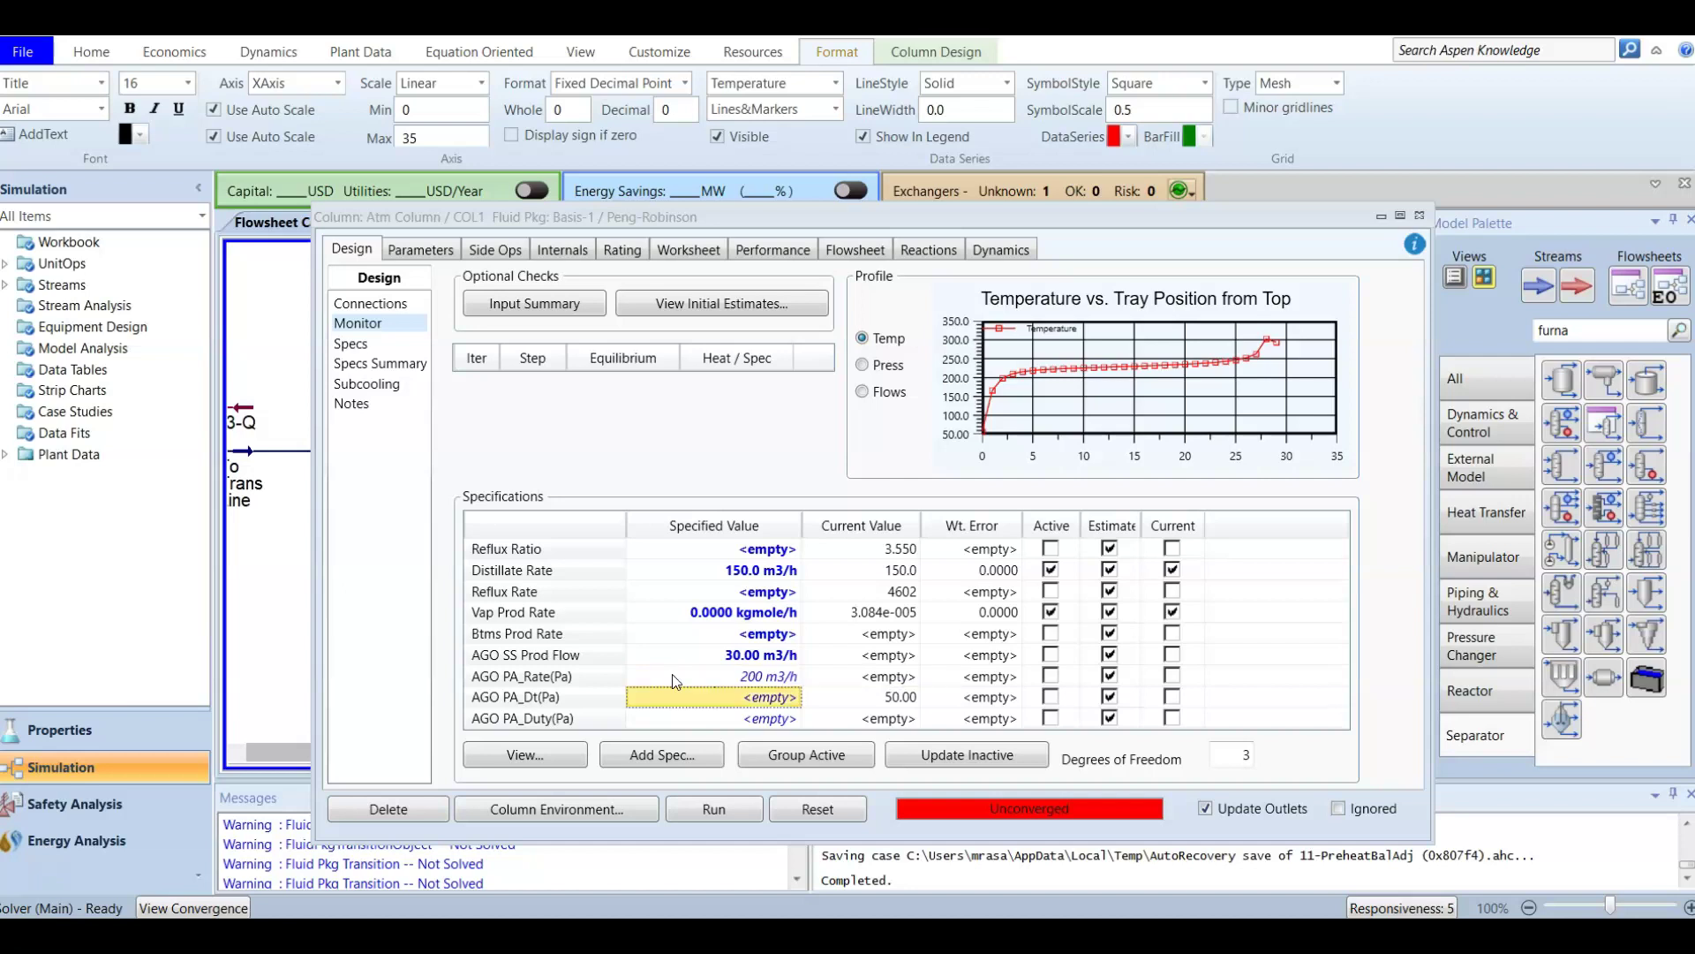
Set the specified AGO PA_Duty to -3.693e+007 kJ/h
left_click(671, 719)
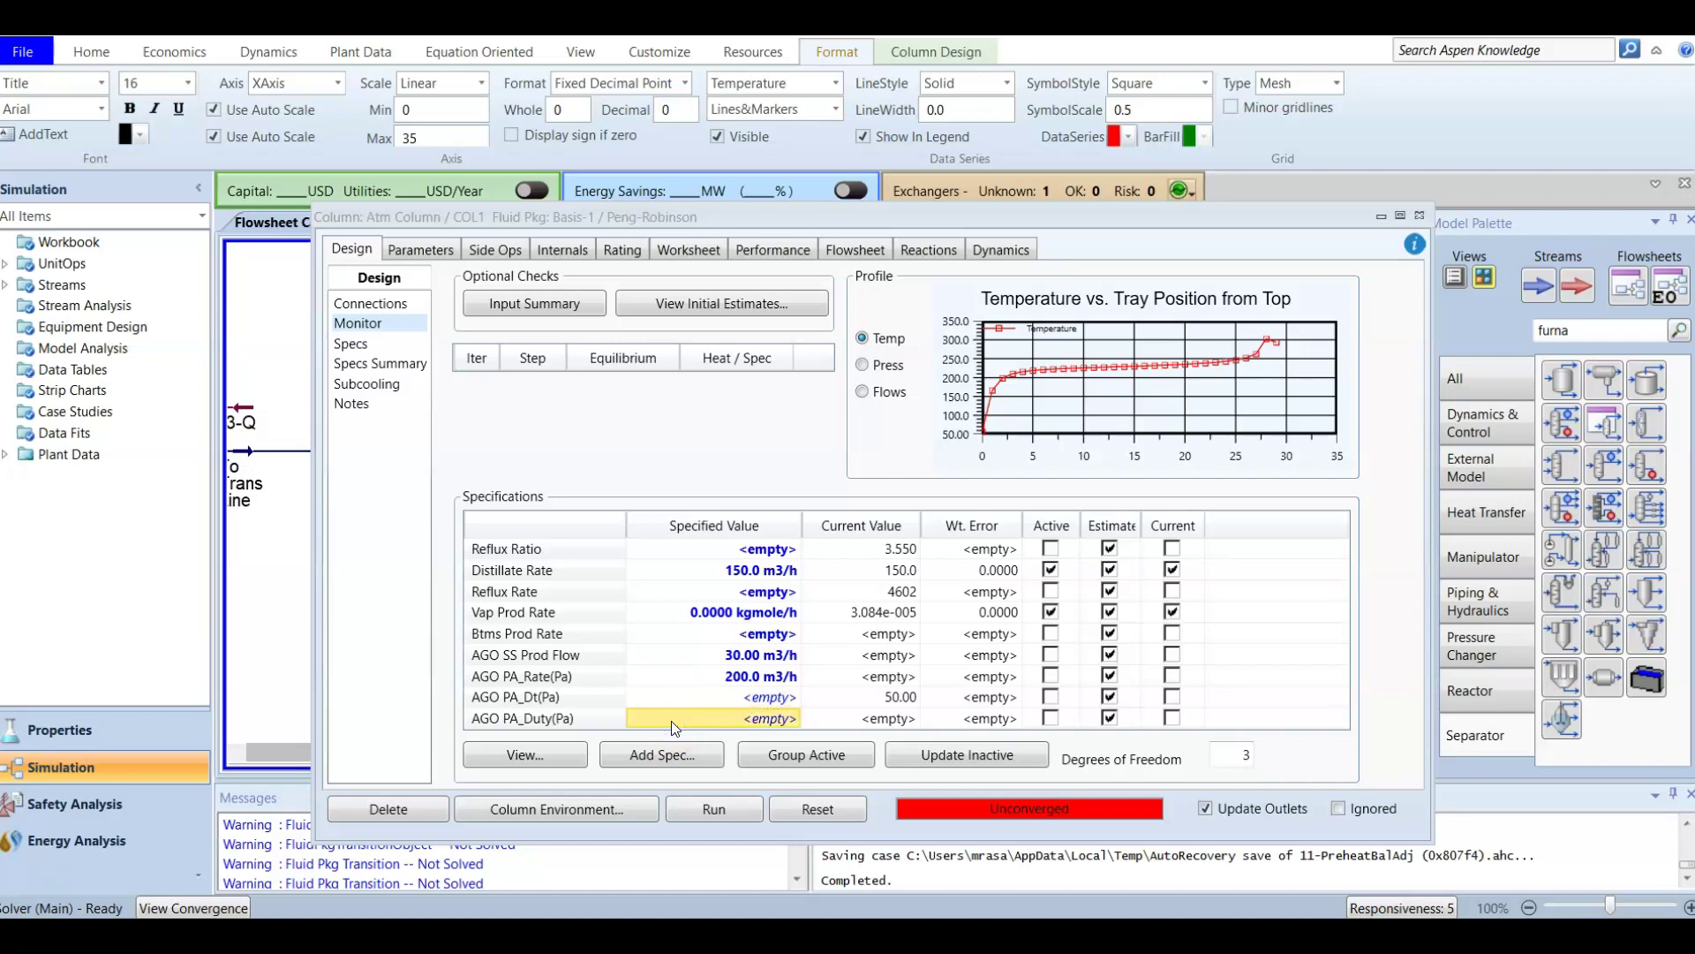
left_click(673, 720)
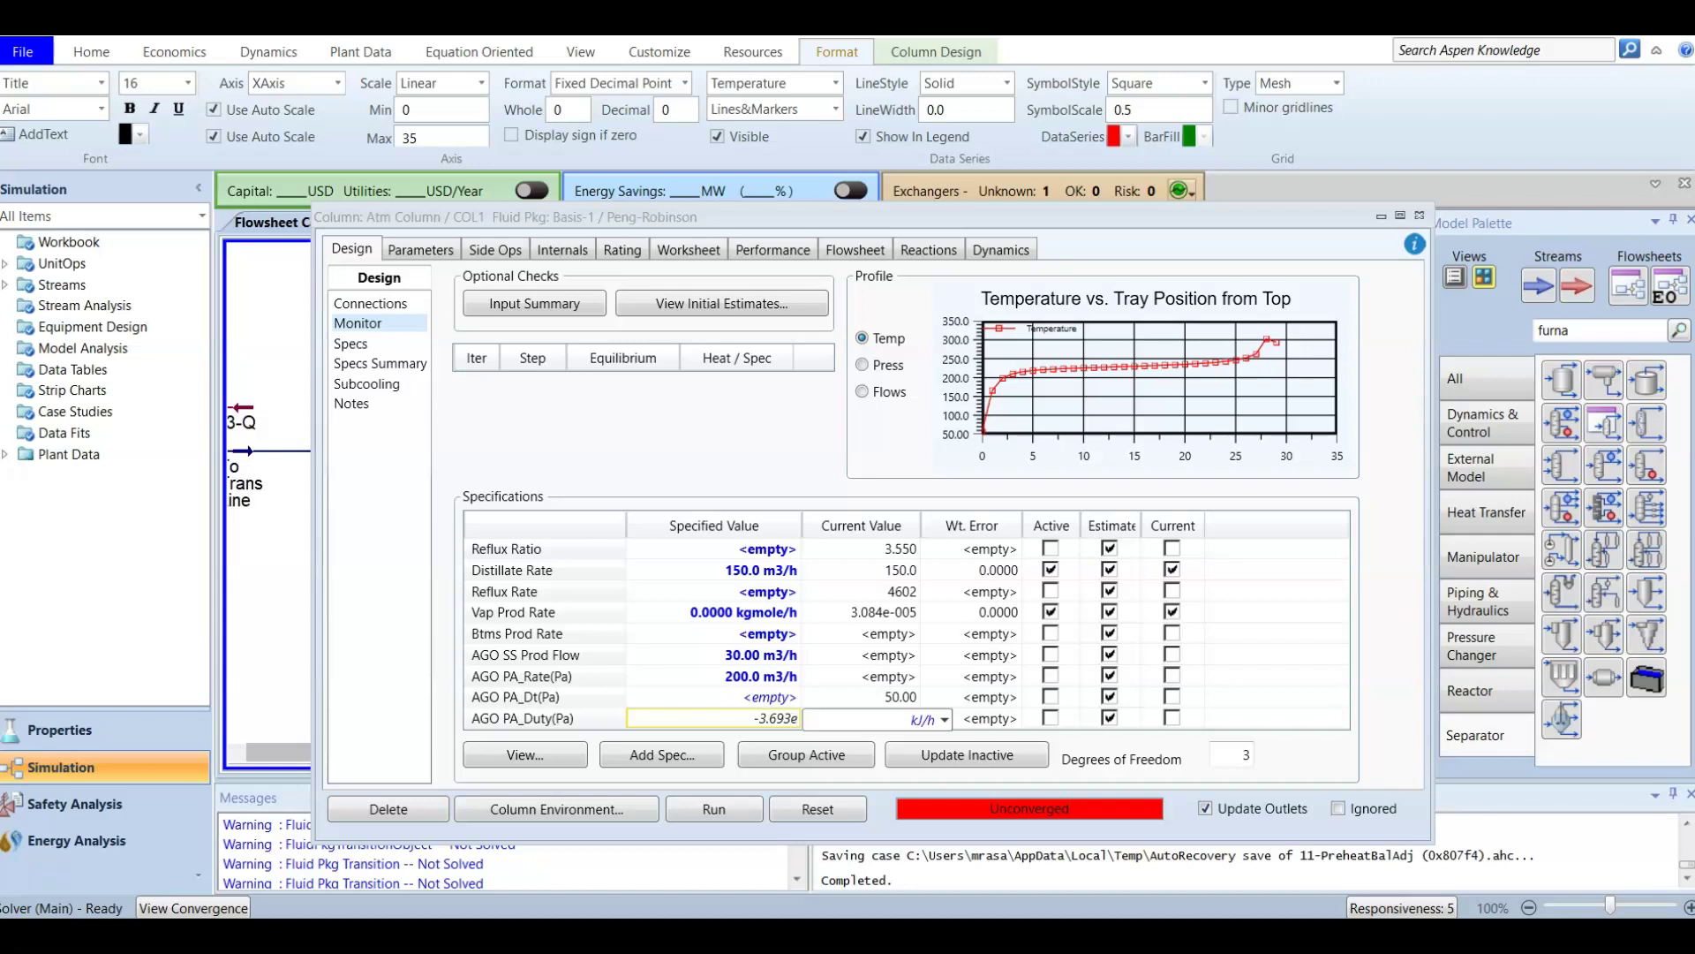
key("Return")
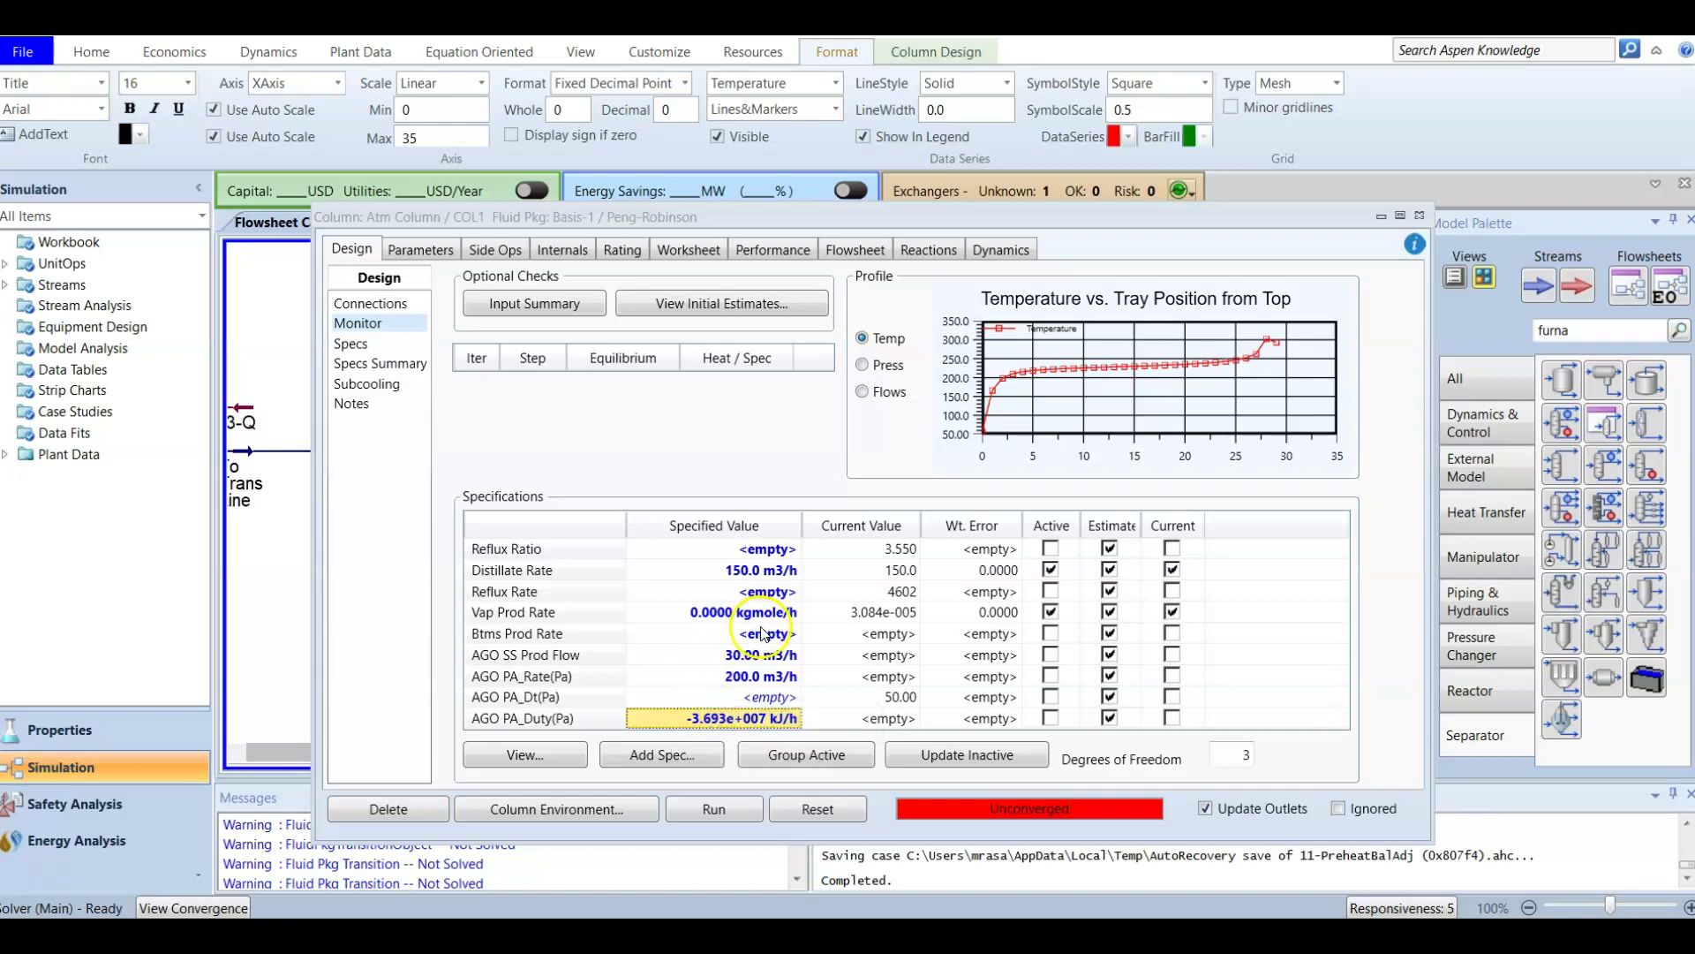
Activate the AGO PA_Duty, AGO PA_Rate and AGO SS Prod Flow specifications, leaving AGO PA_Dt inactive
left_click(1048, 719)
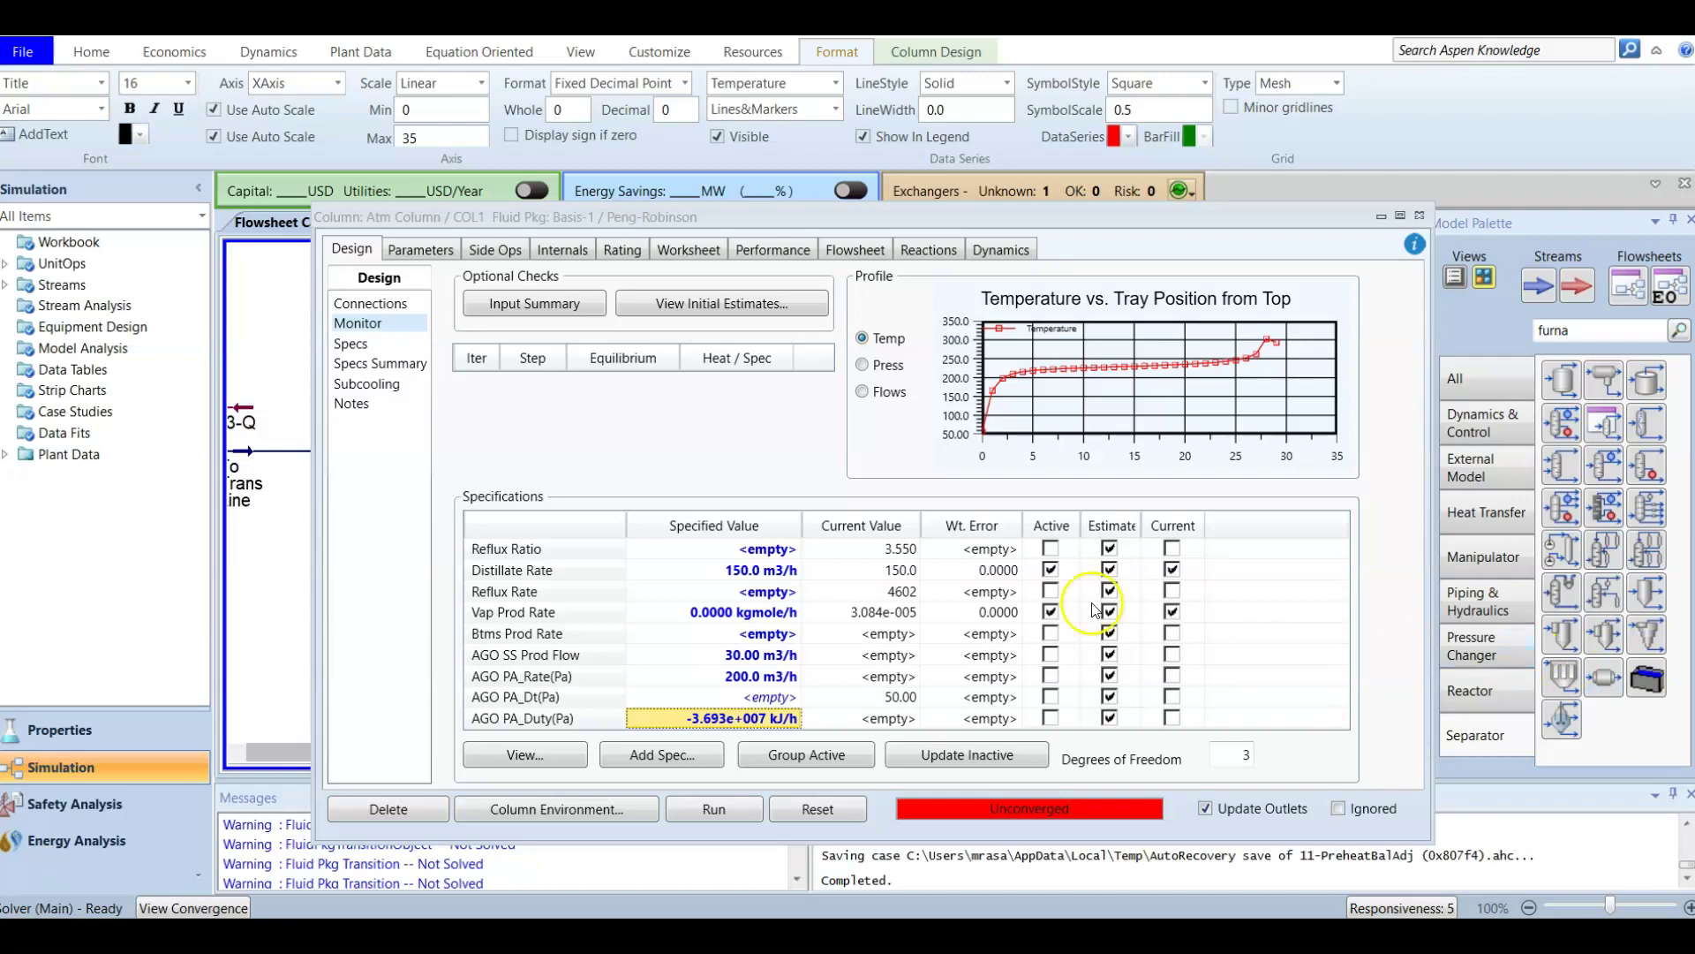
left_click(1050, 718)
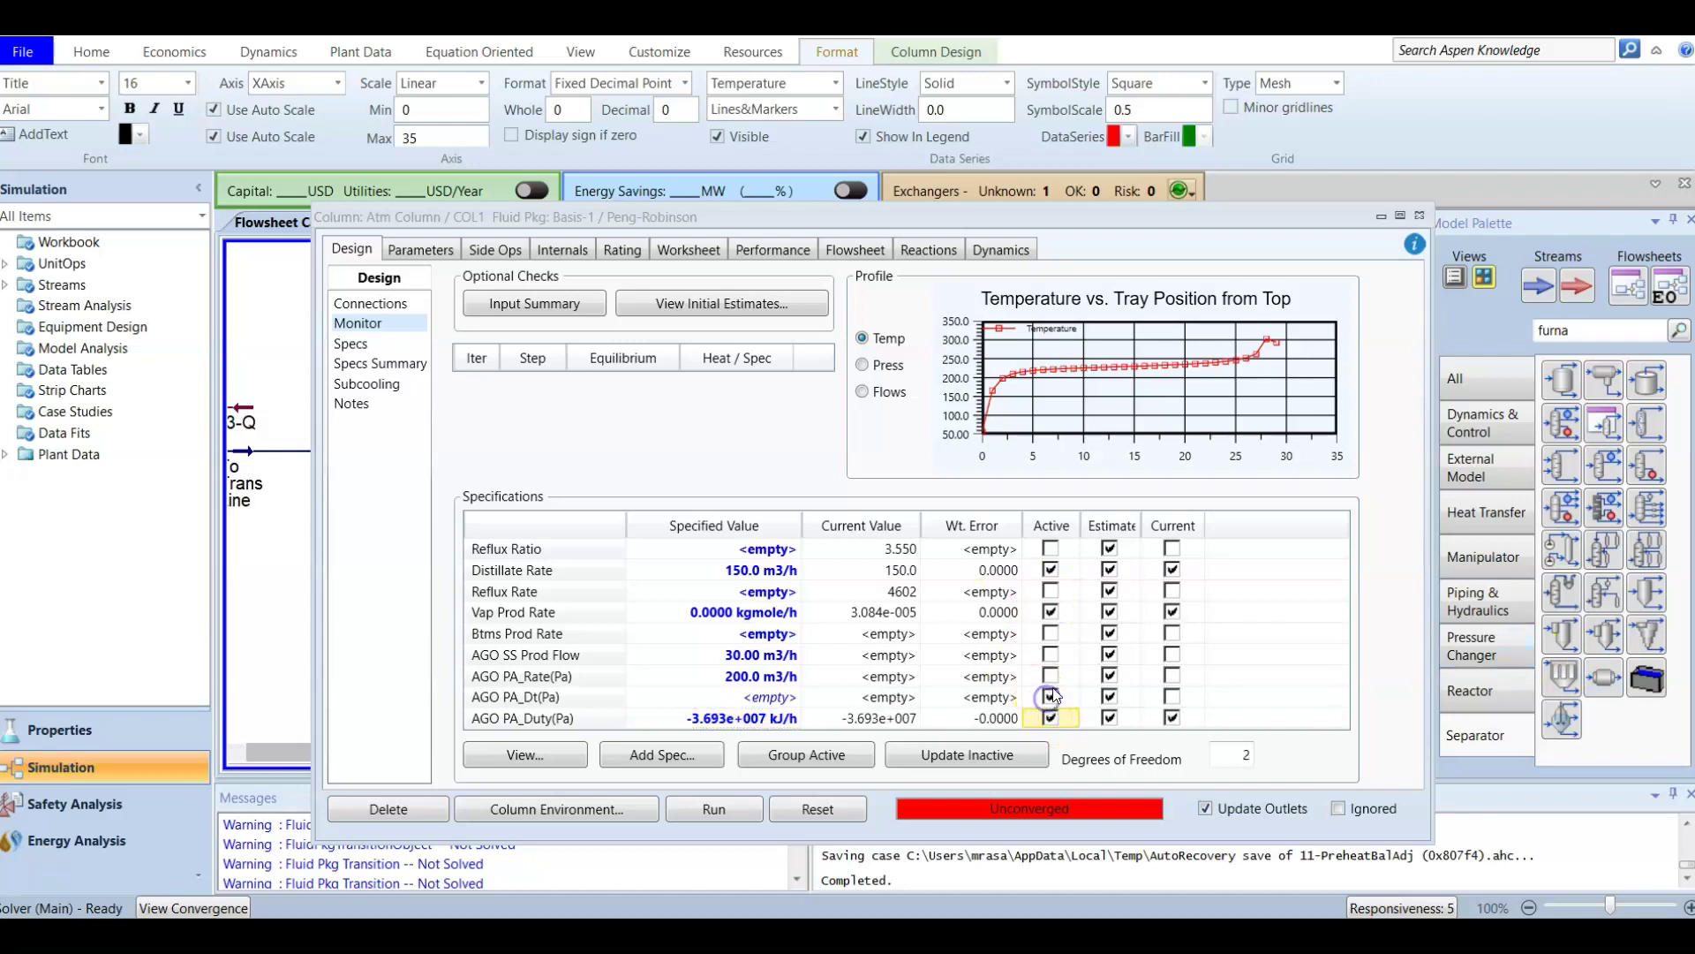
left_click(1051, 696)
left_click(1050, 676)
left_click(1051, 654)
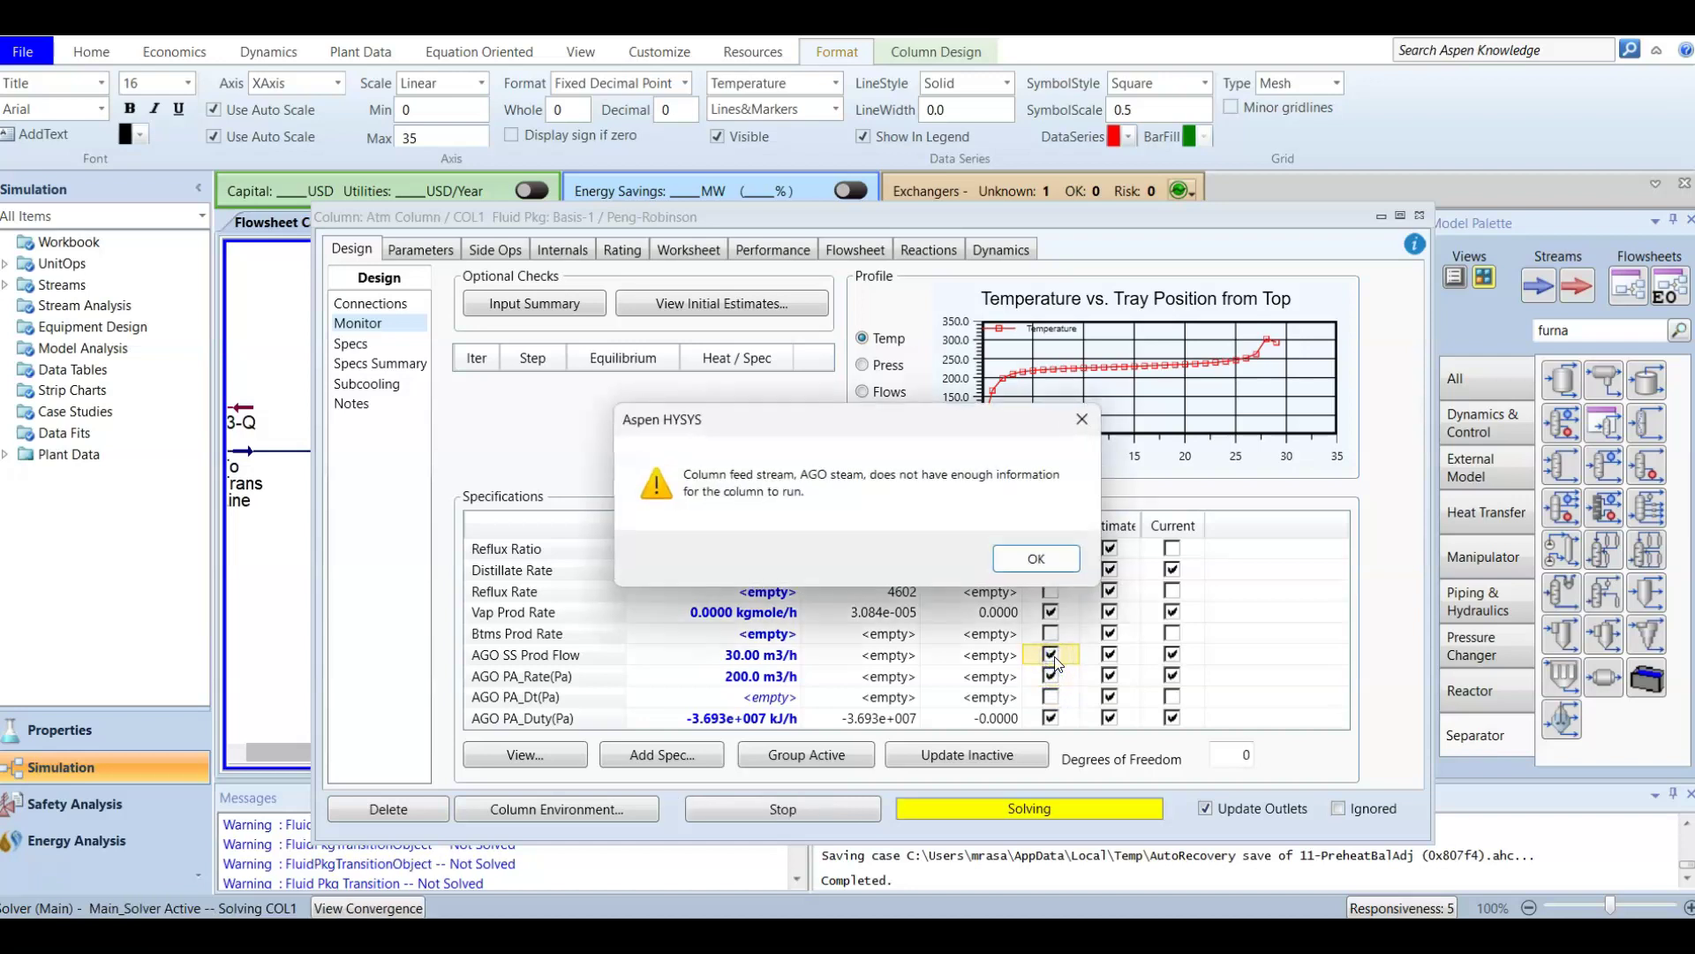
Try to run the atmospheric column, dismiss the message and close the column's property window
left_click(873, 488)
left_click(1037, 560)
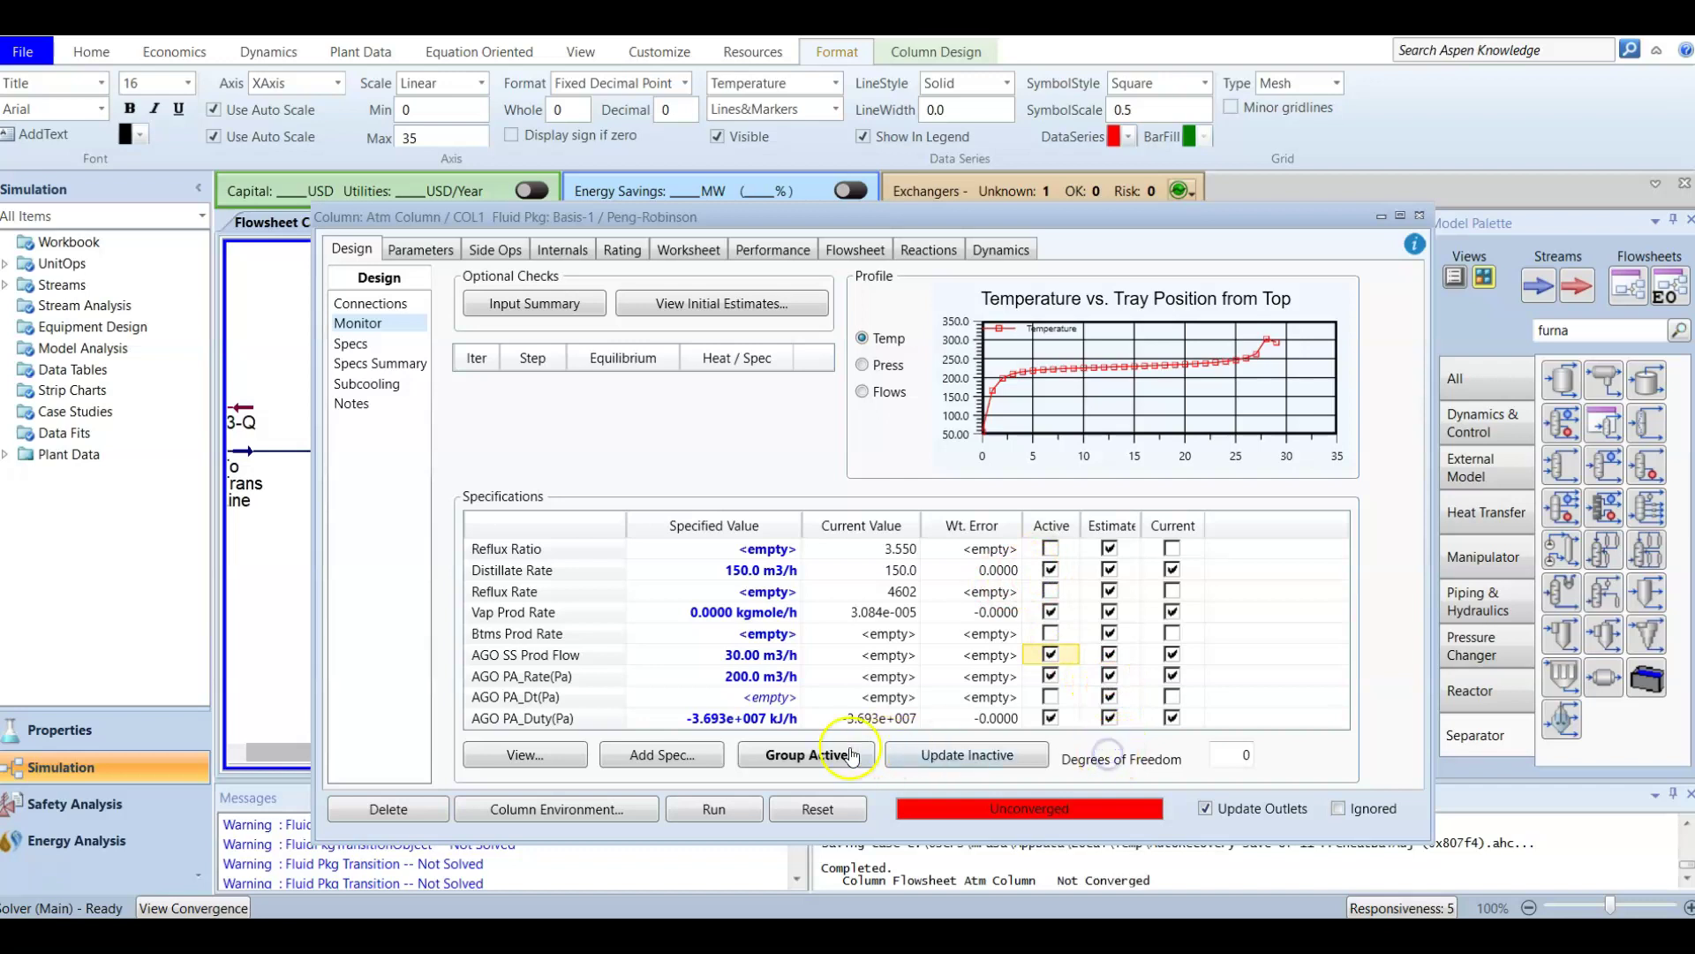
left_click(712, 810)
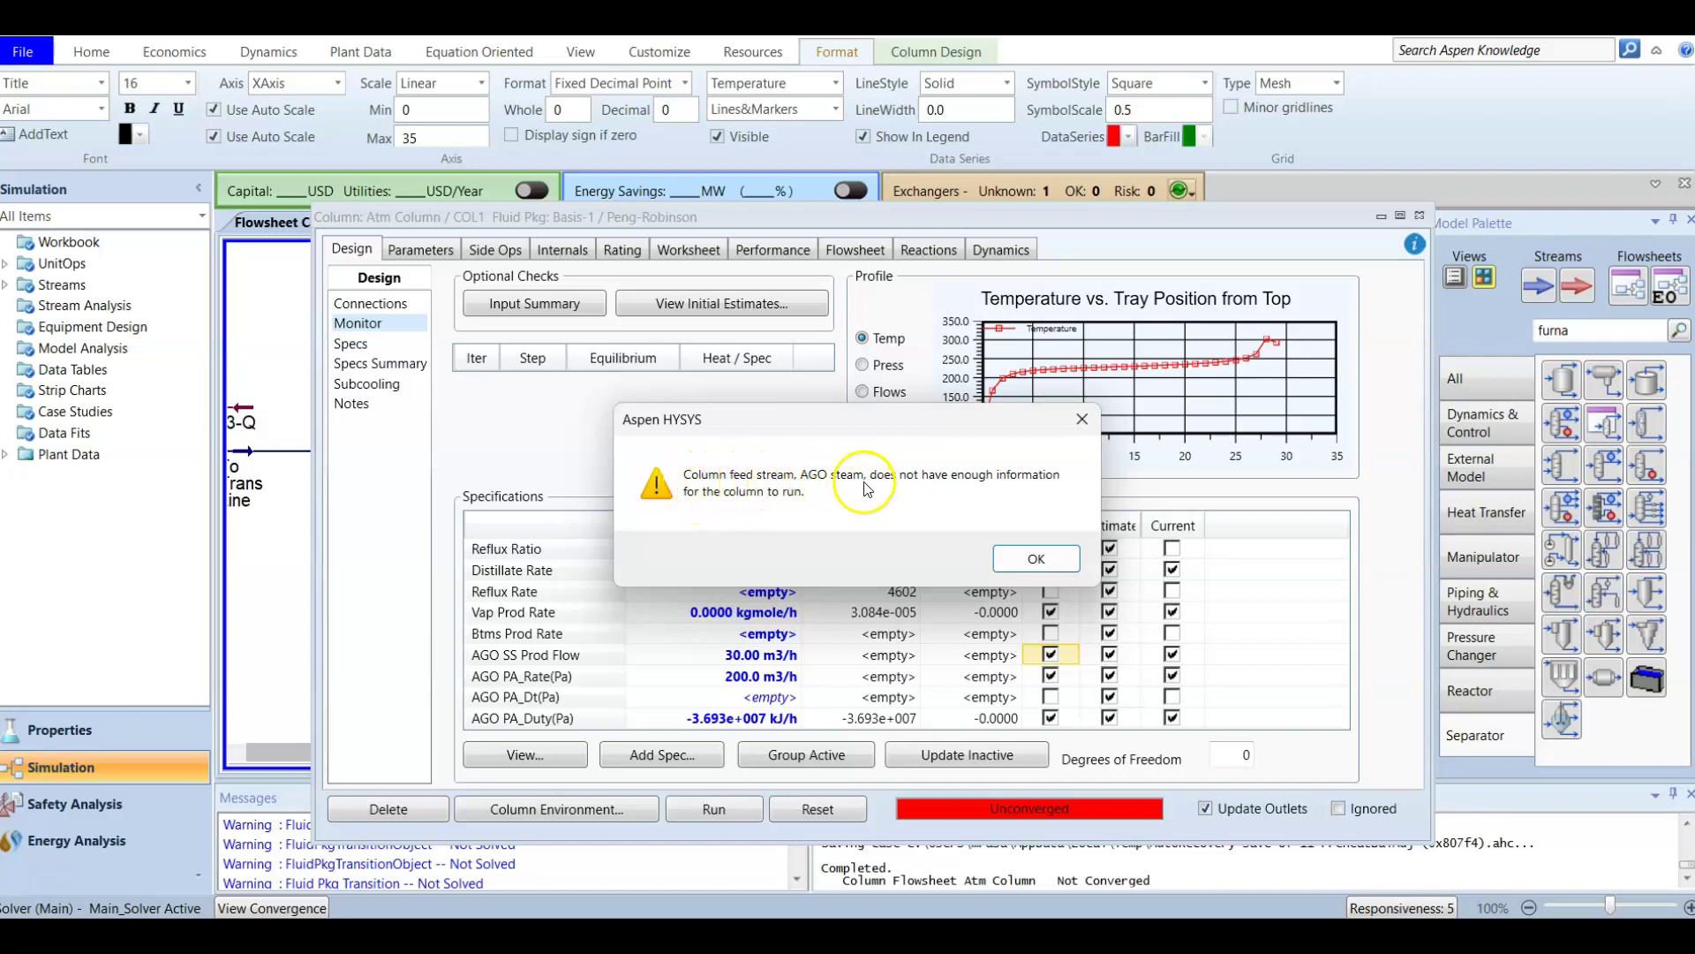
left_click(1031, 560)
left_click(1421, 218)
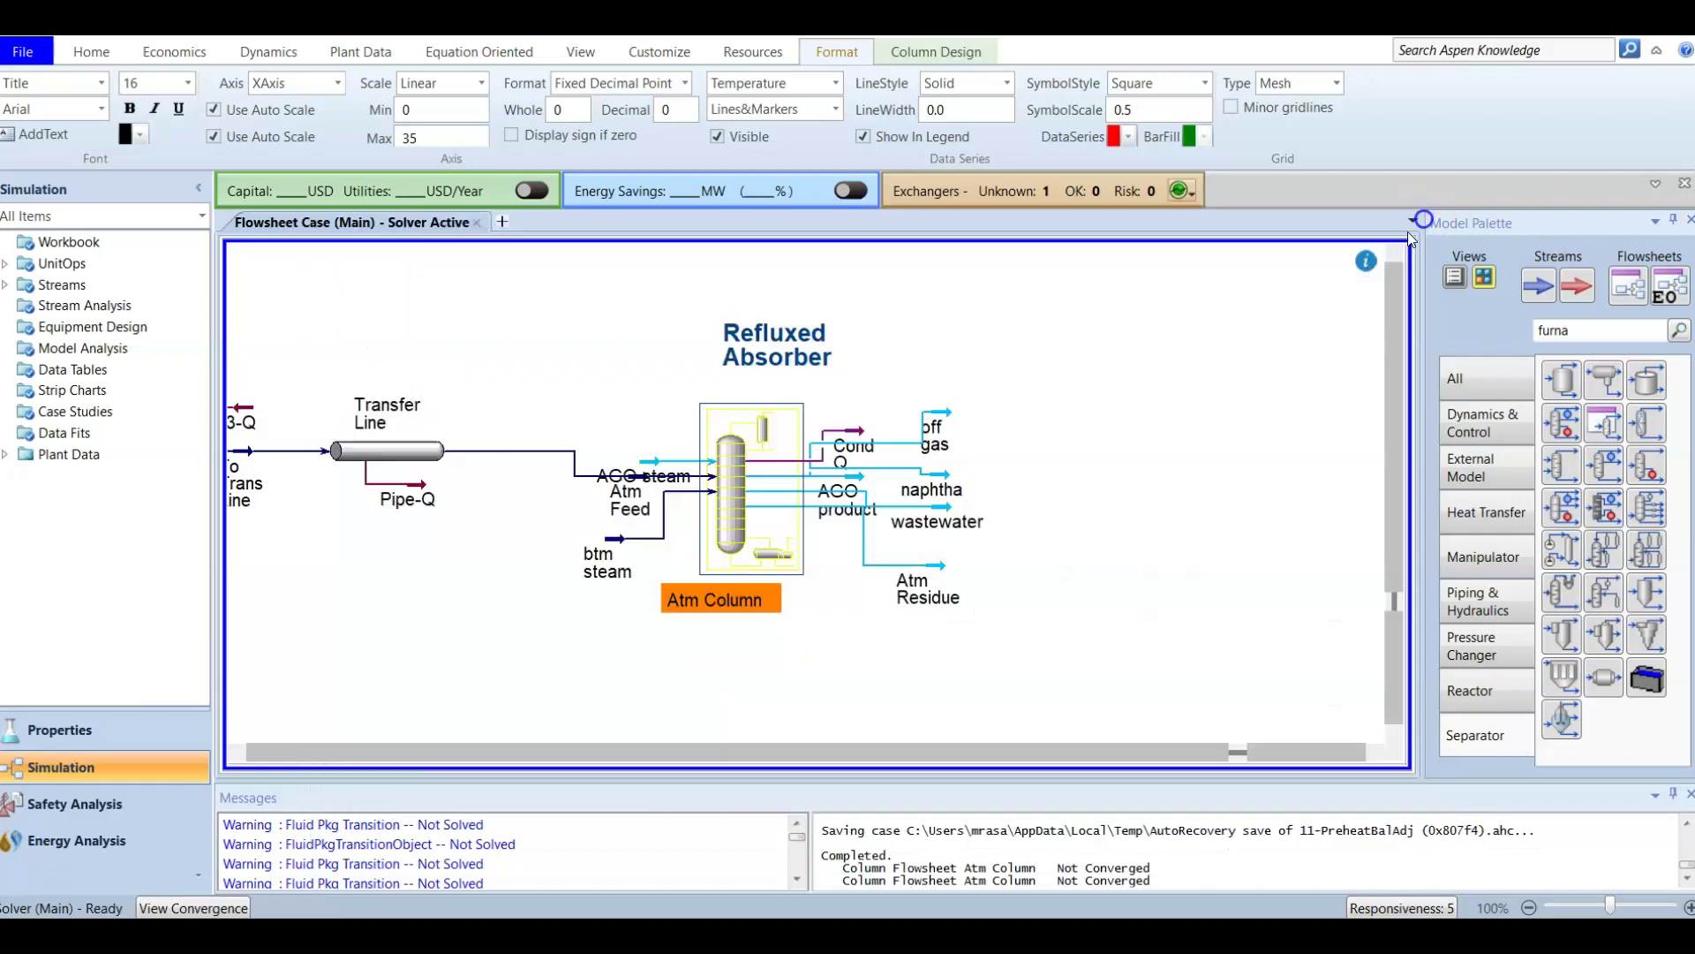
Move the AGO steam stream up on the flowsheet, clear of Atm Feed, and open its properties
left_click(1099, 530)
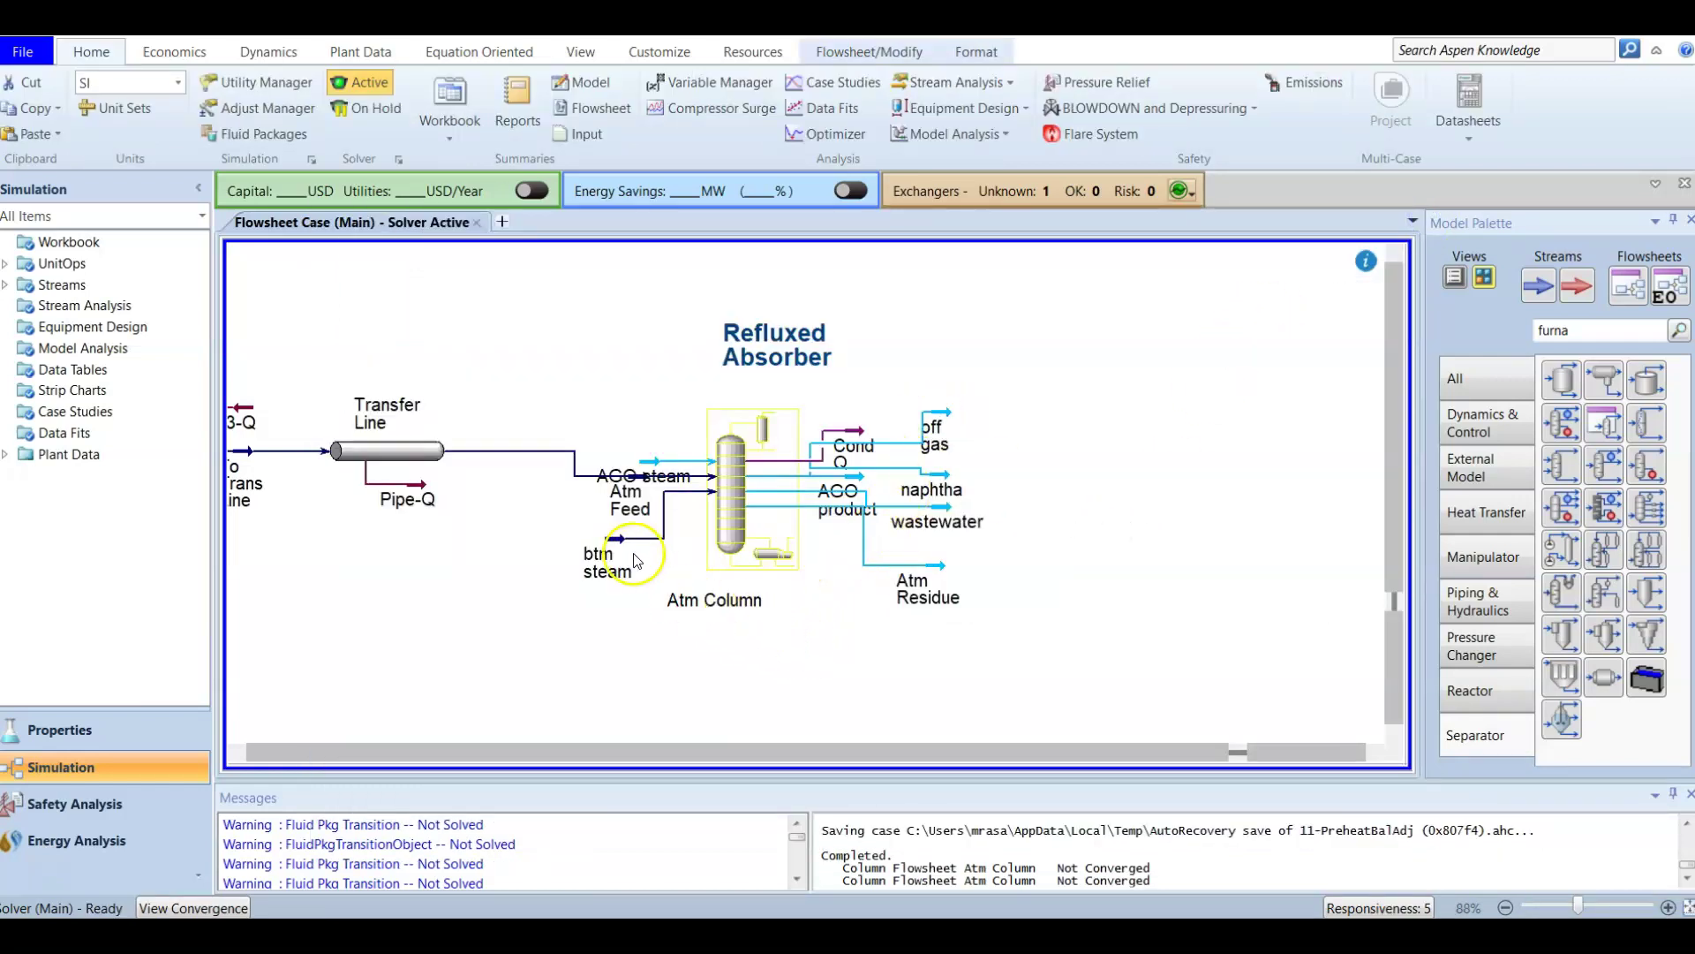
left_click(650, 462)
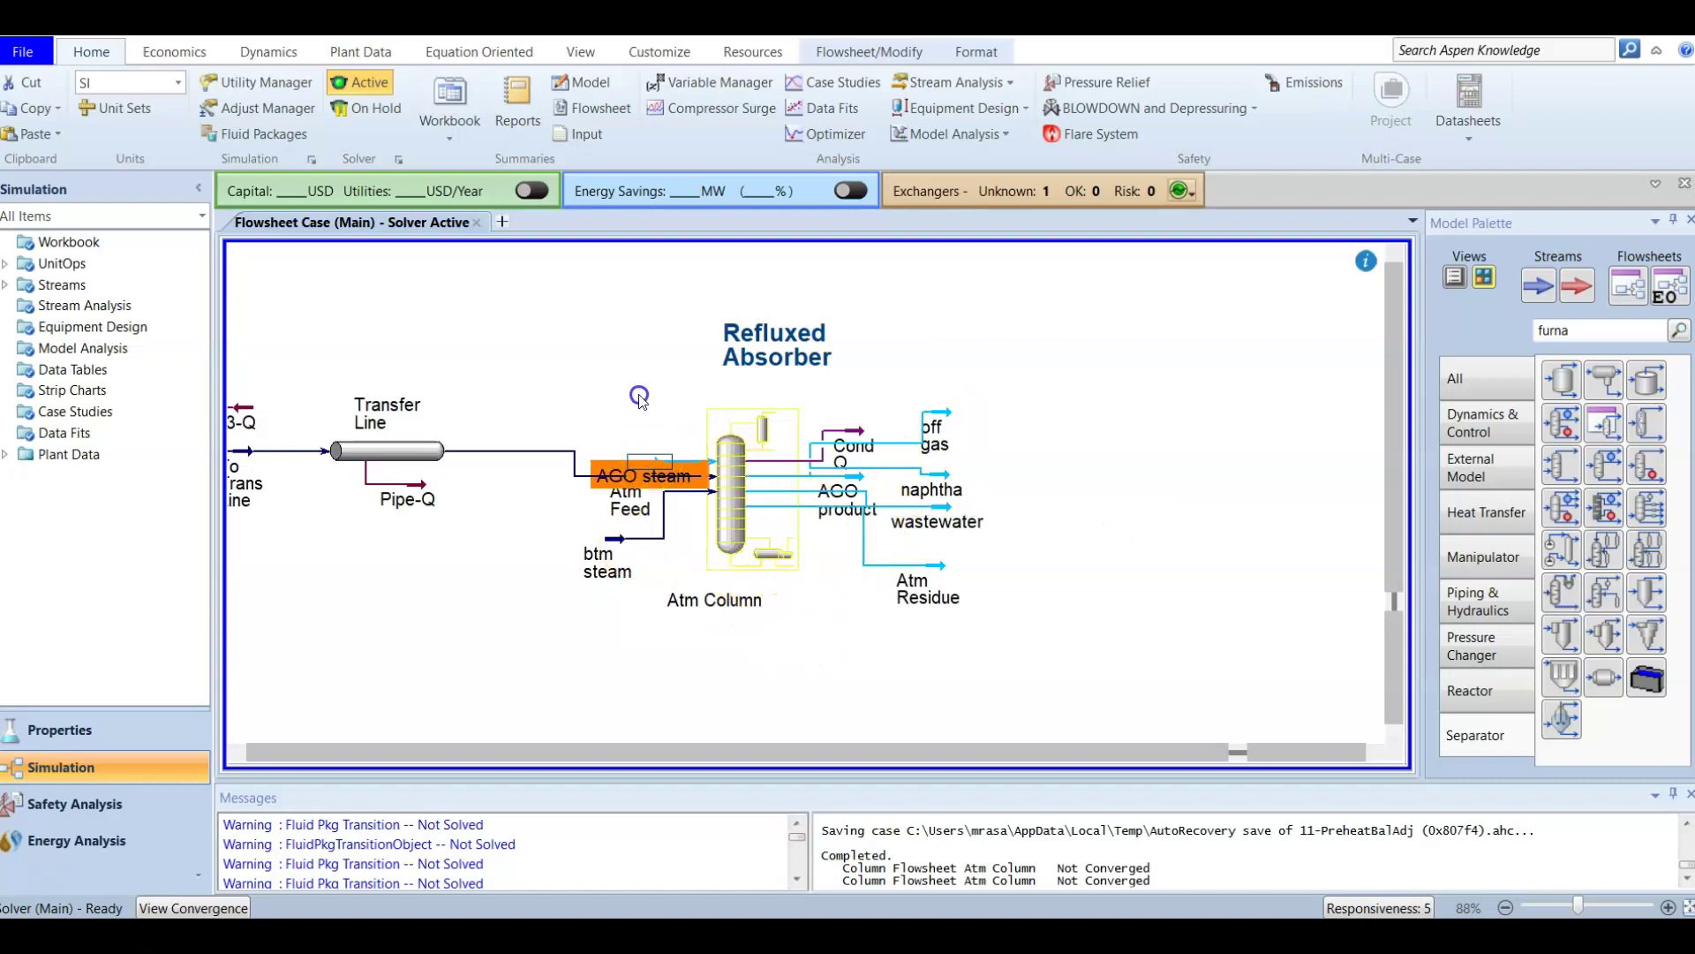
left_click_drag(644, 474, 644, 382)
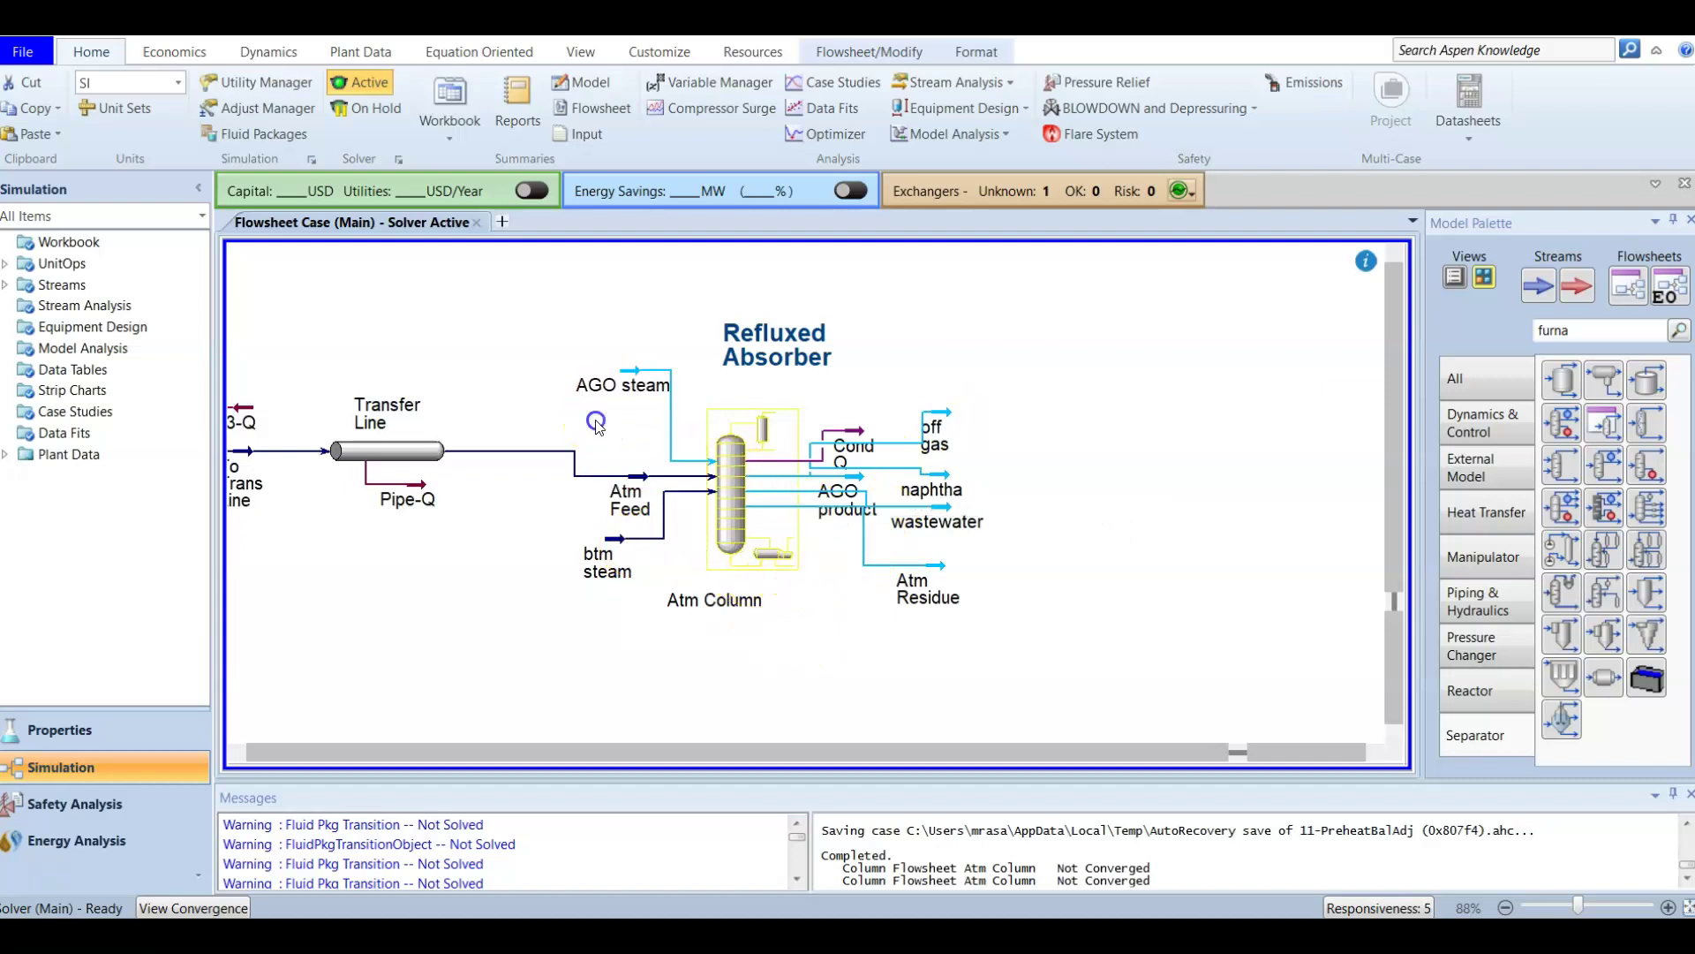
double_click(637, 376)
left_click_drag(541, 253, 830, 195)
left_click(409, 313)
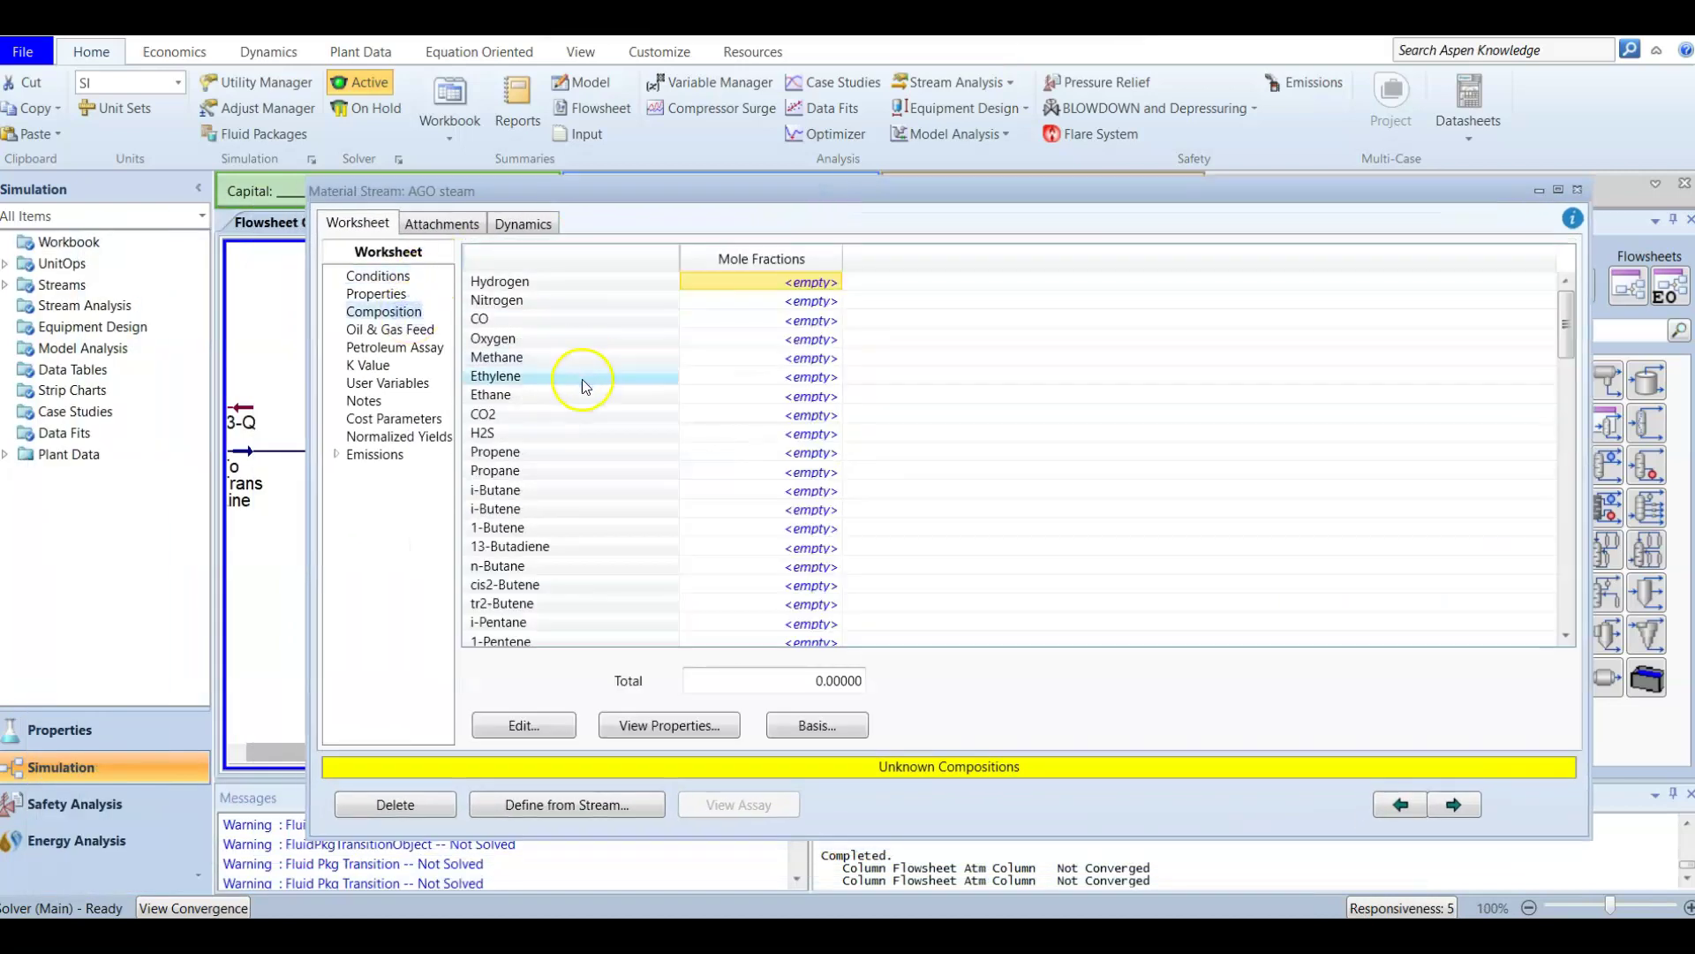
scroll(587, 468, "down", 4)
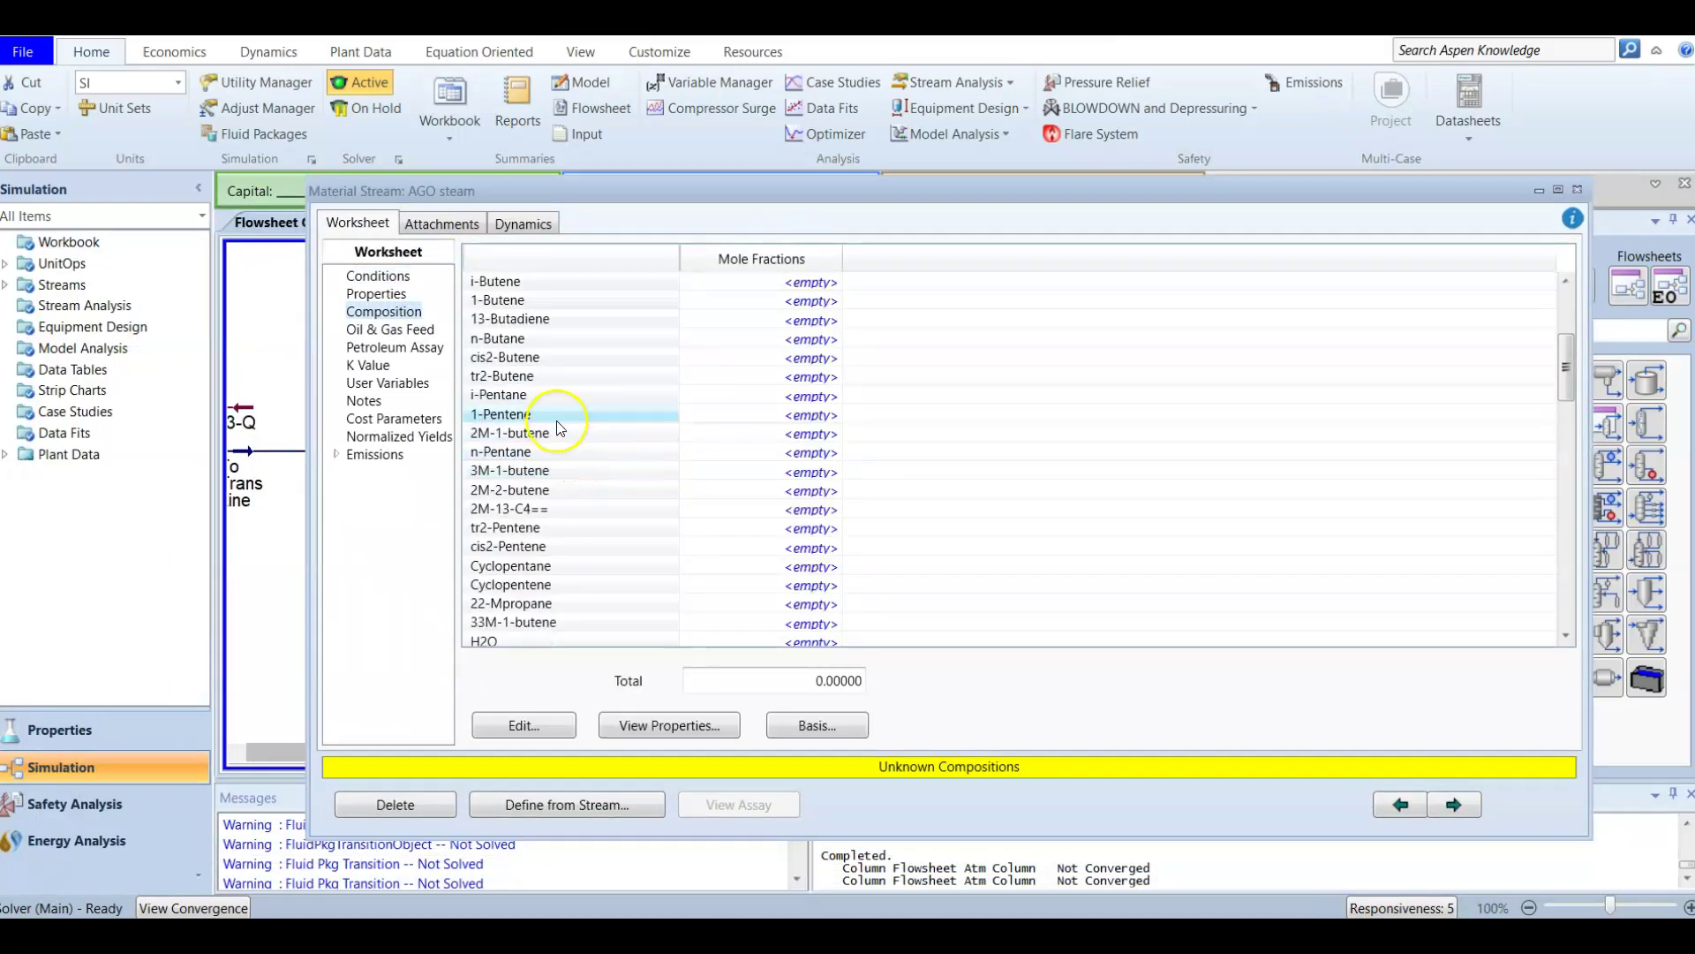
scroll(545, 398, "up", 2)
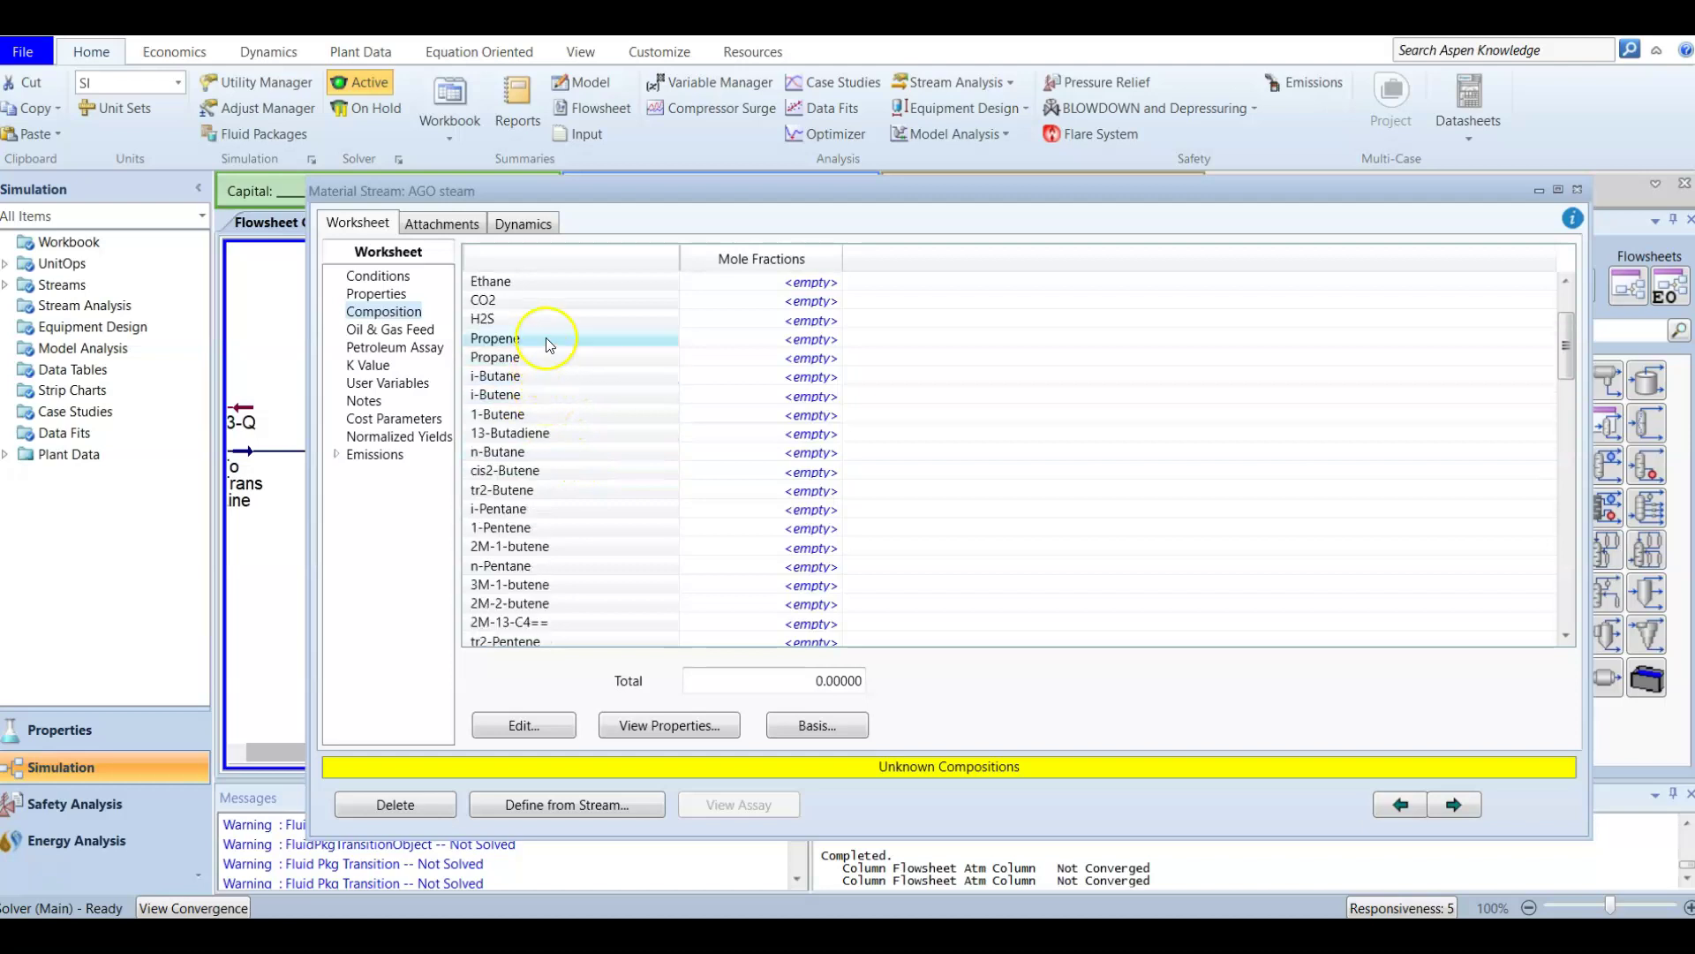
scroll(583, 525, "down", 1)
scroll(582, 525, "down", 3)
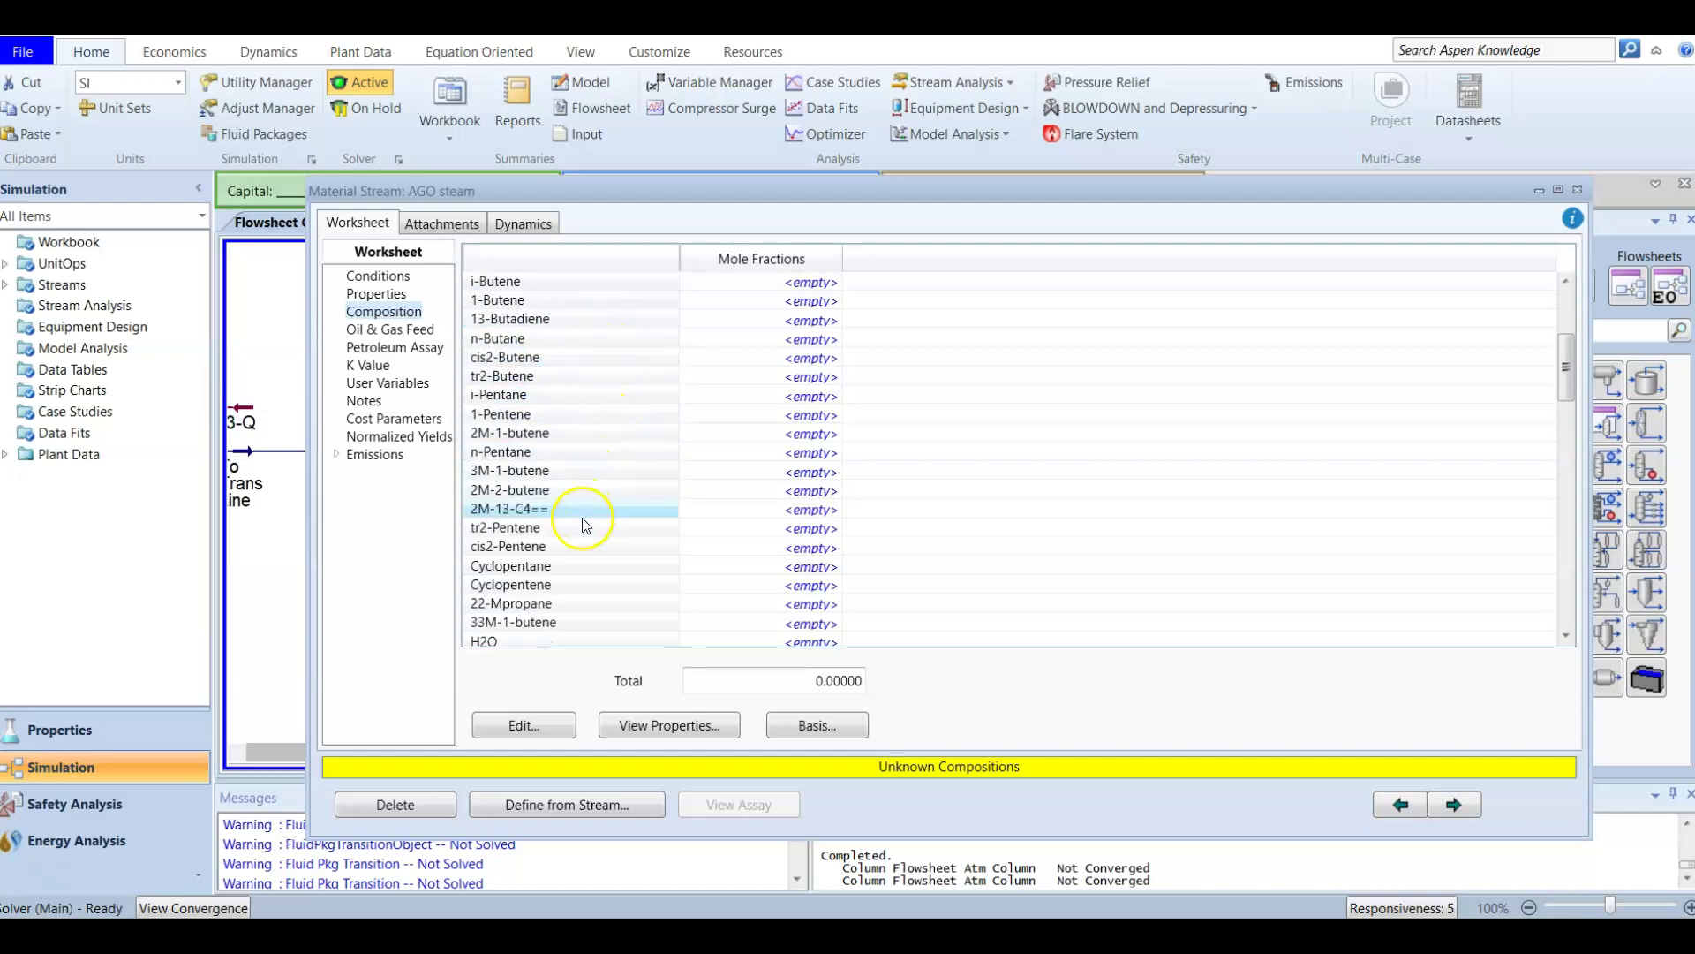
left_click(739, 530)
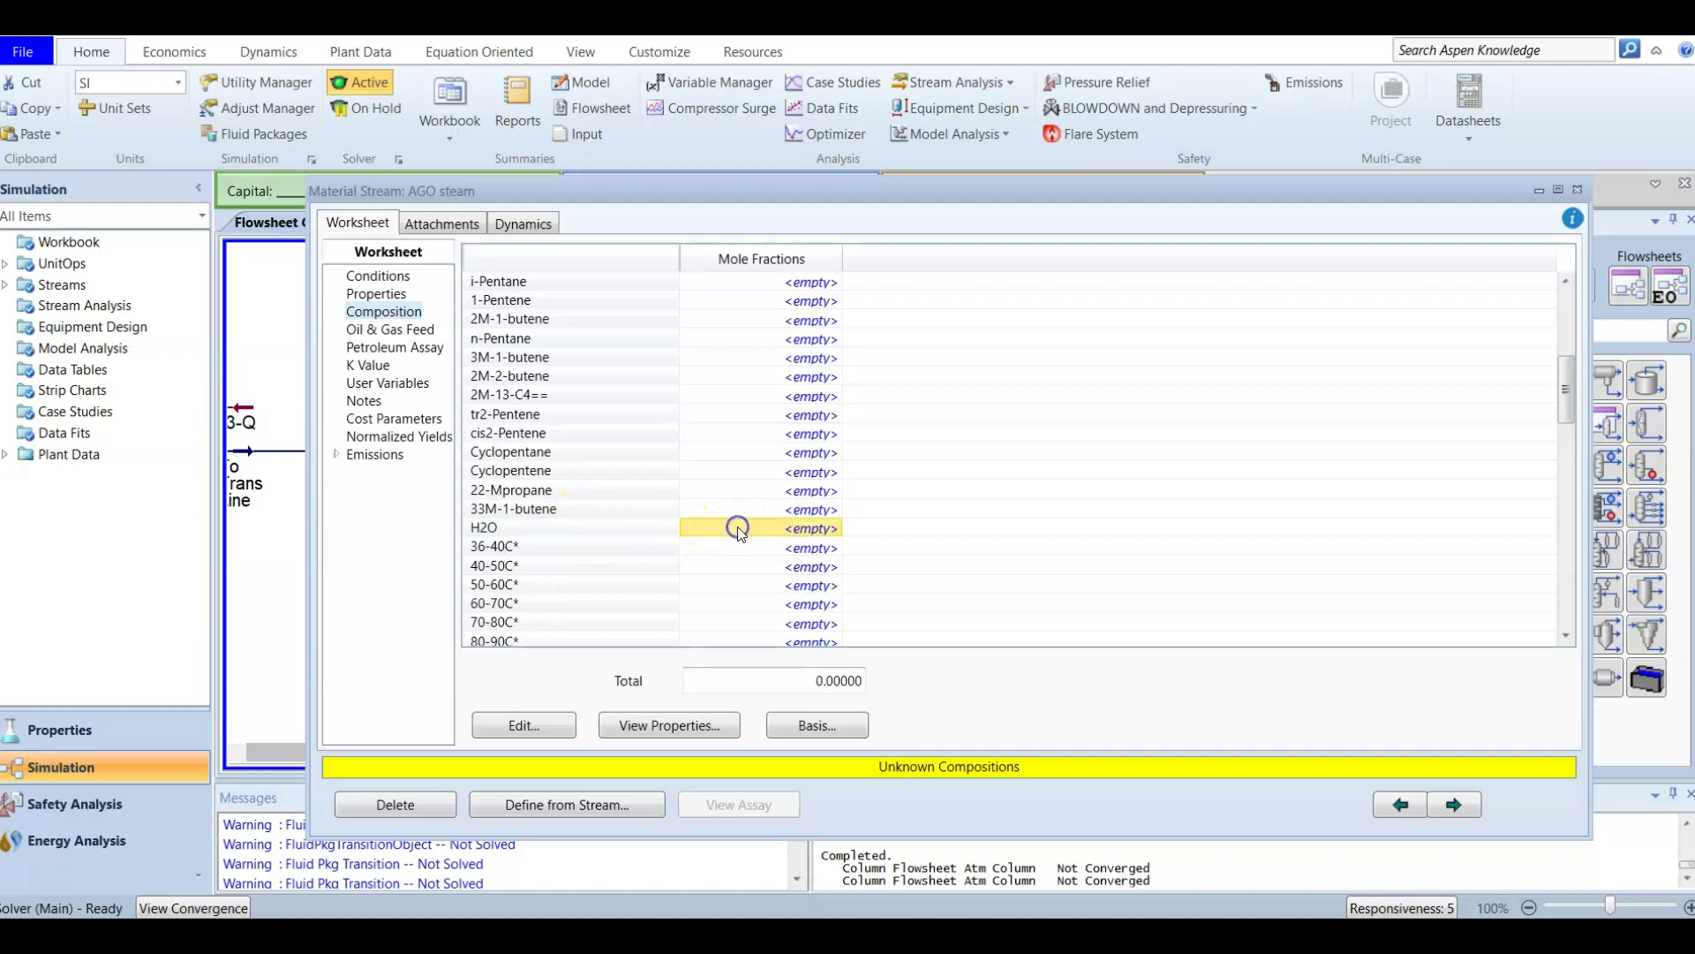
type("1.")
key("Return")
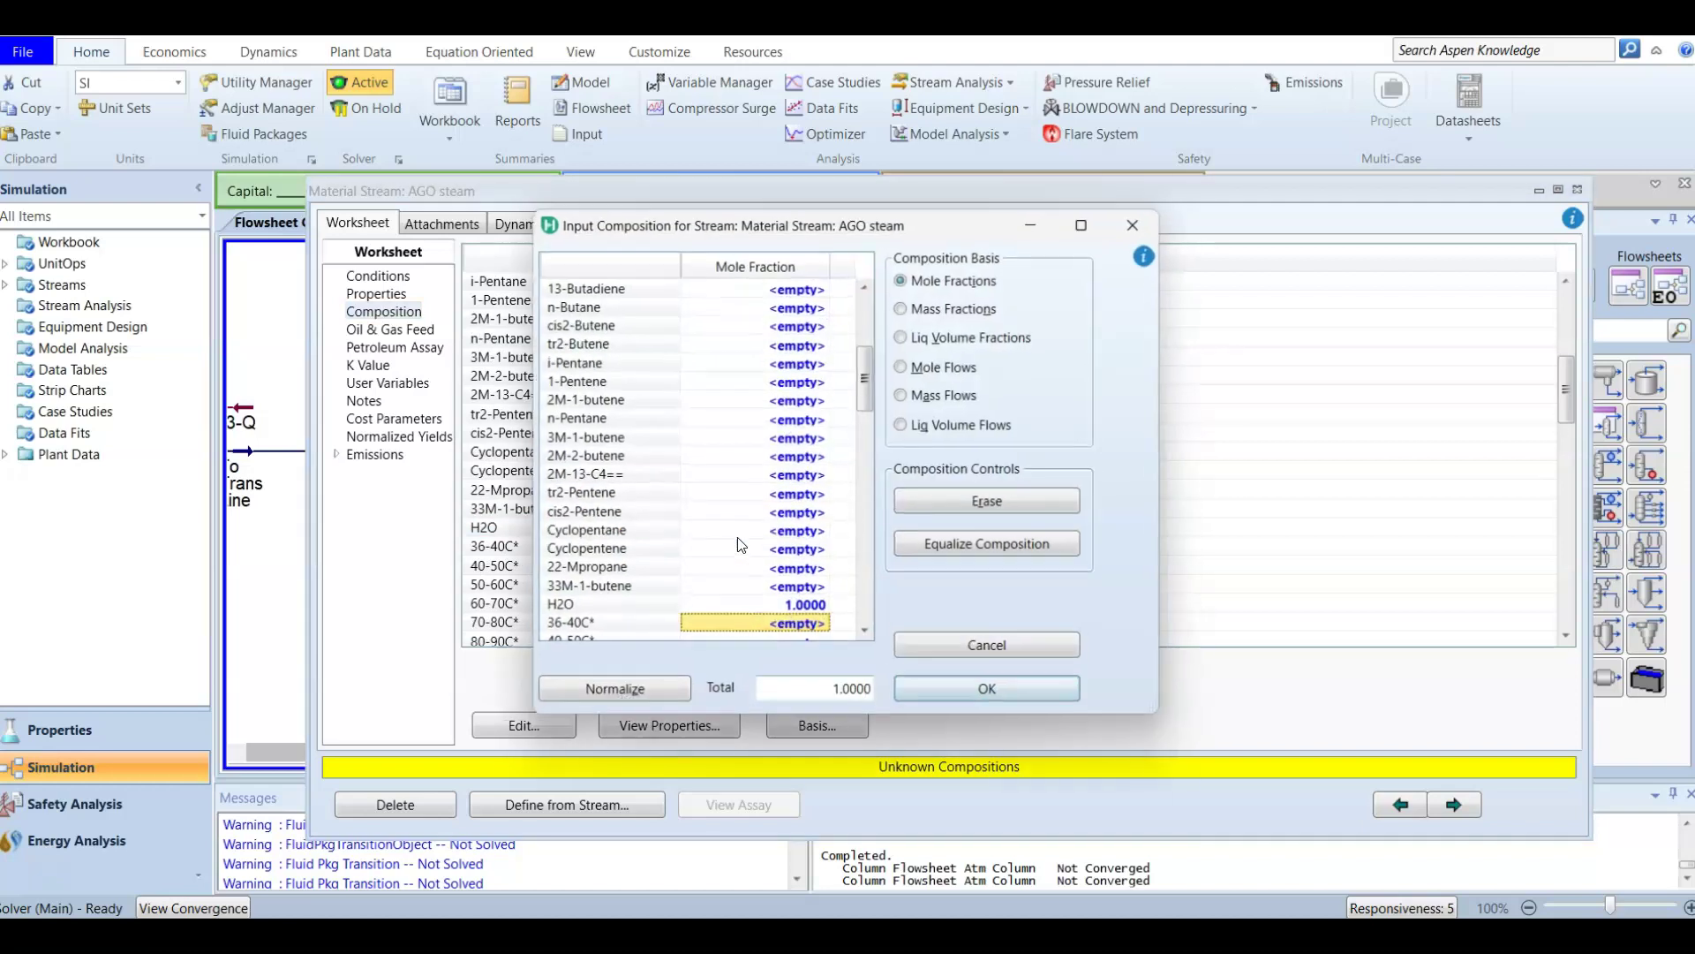
key("Escape")
Set the AGO steam conditions to a temperature of 150 C, pressure of 345 kPa and mass flow of 1150 kg/h
left_click(378, 277)
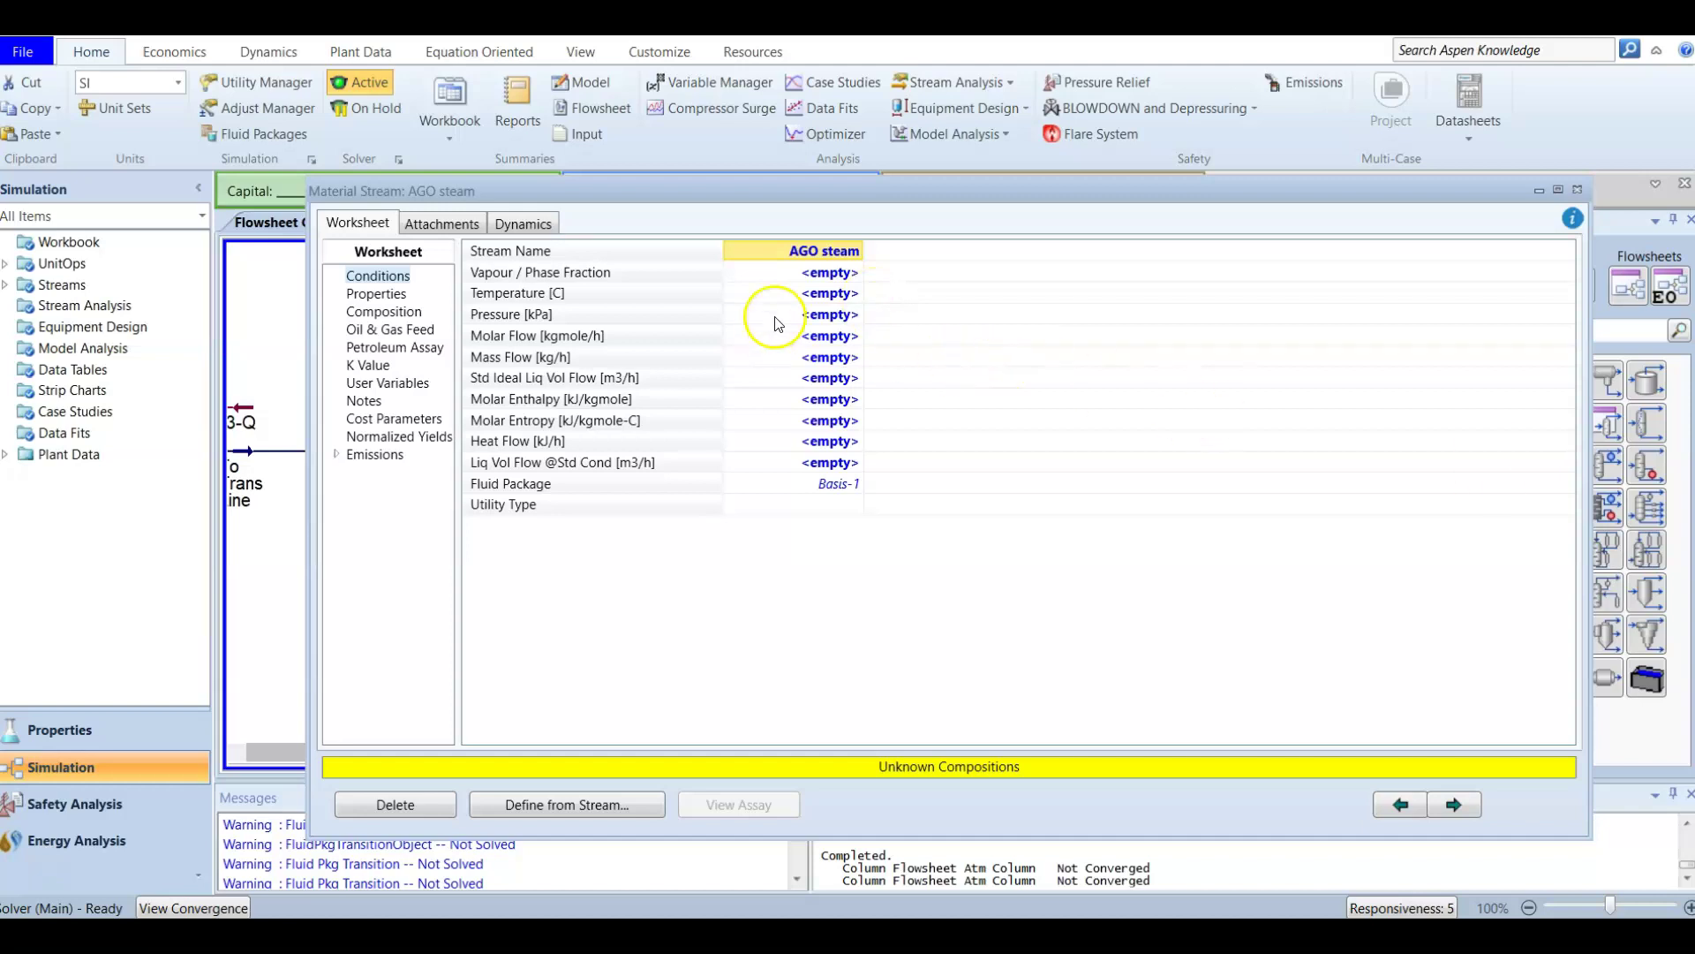
left_click(813, 295)
type("150")
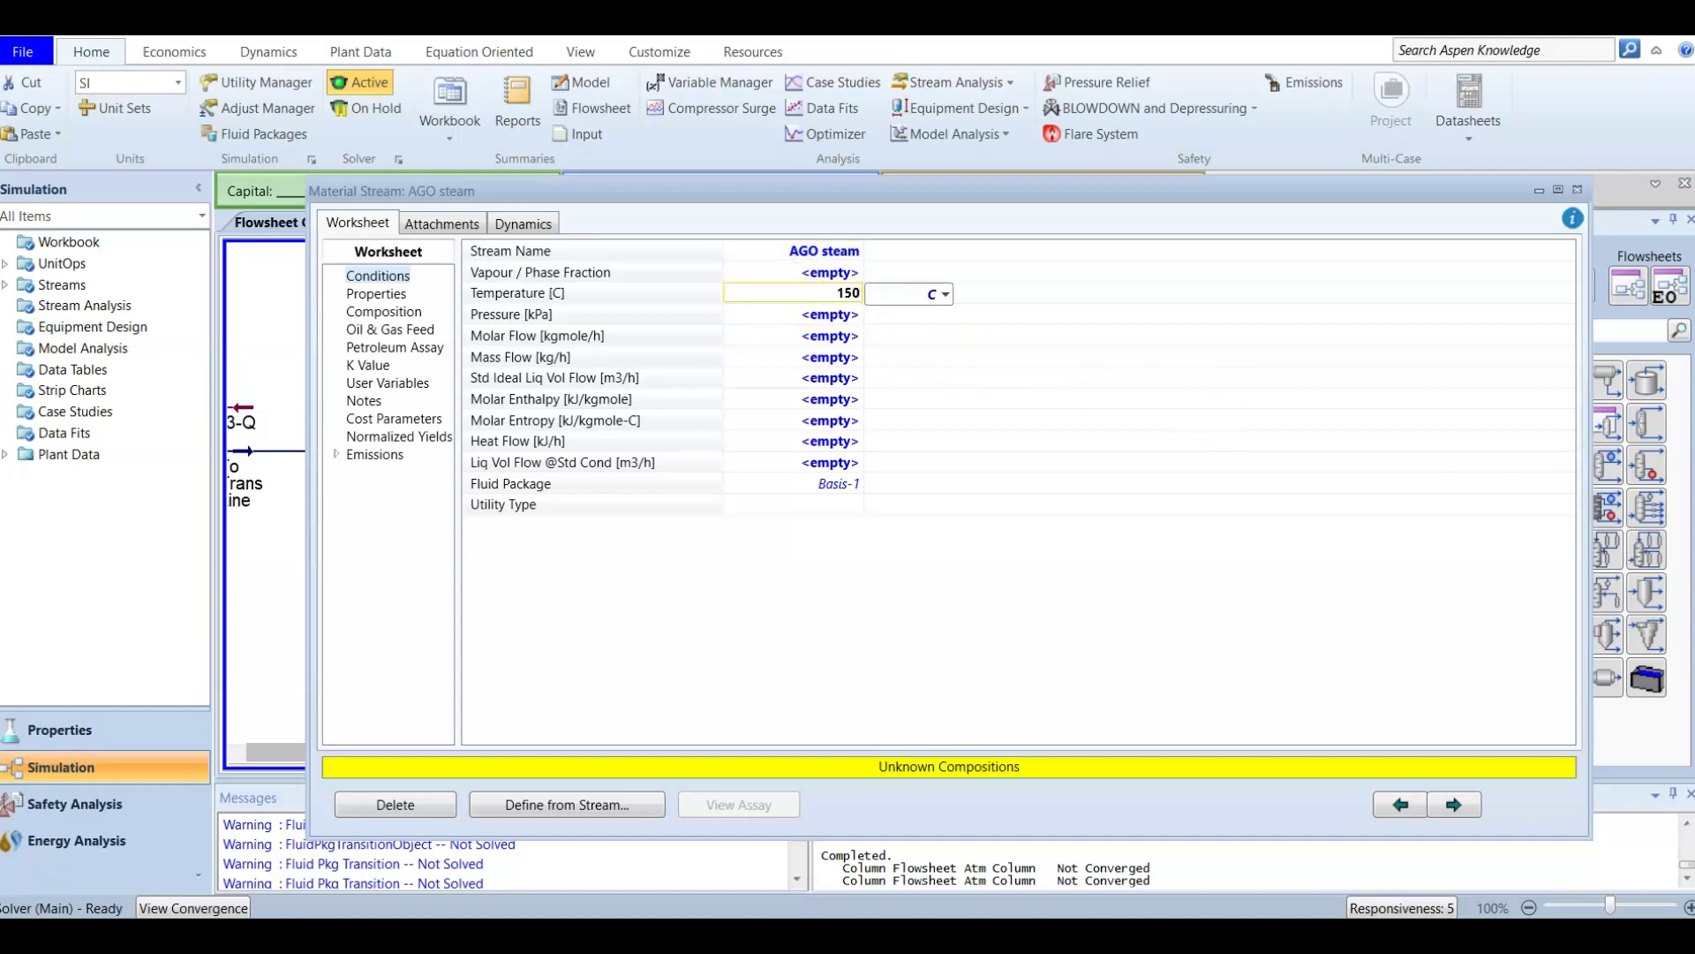
key("Return")
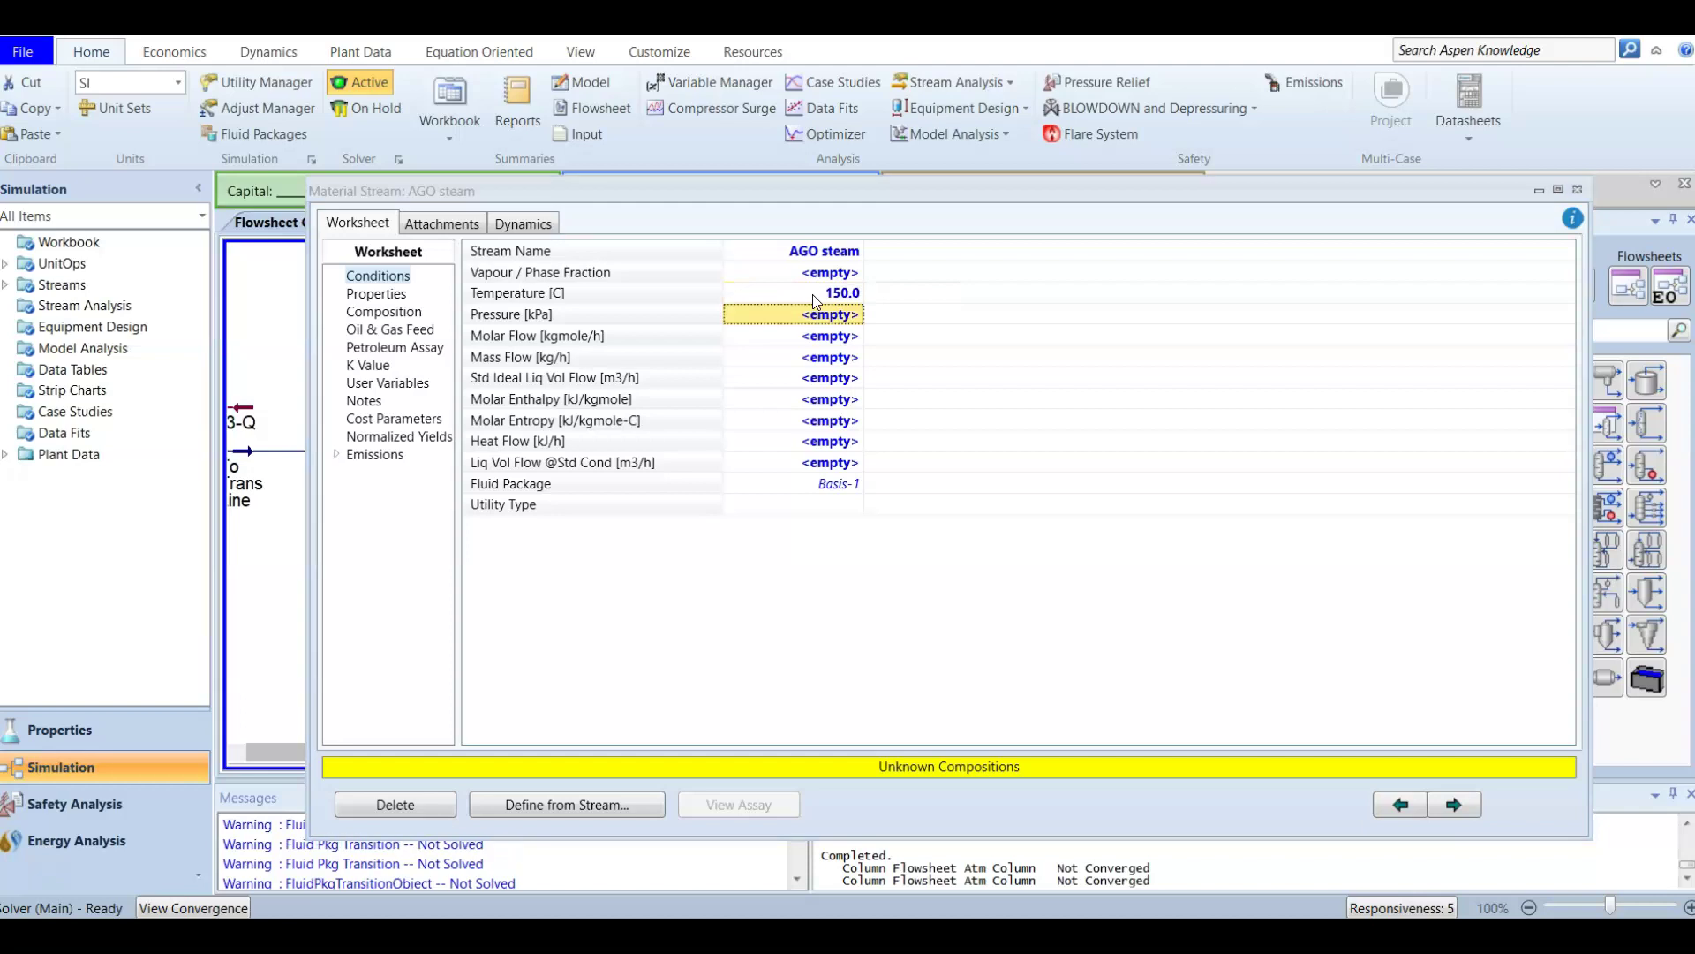
key("F2")
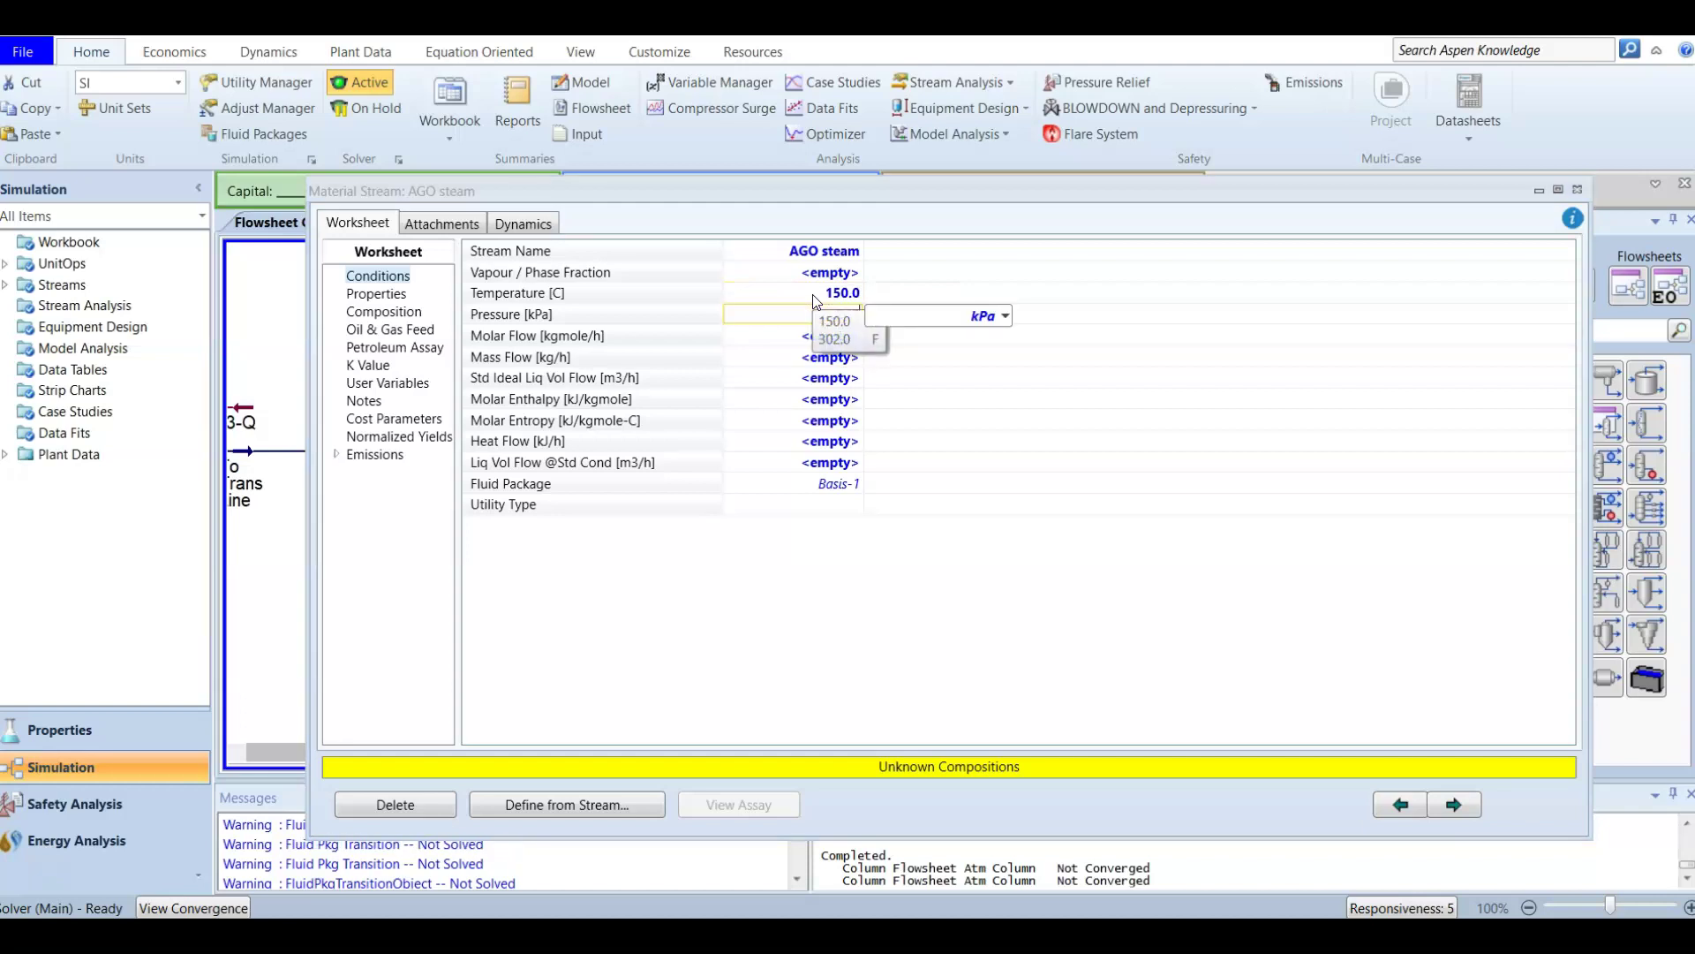
key("Return")
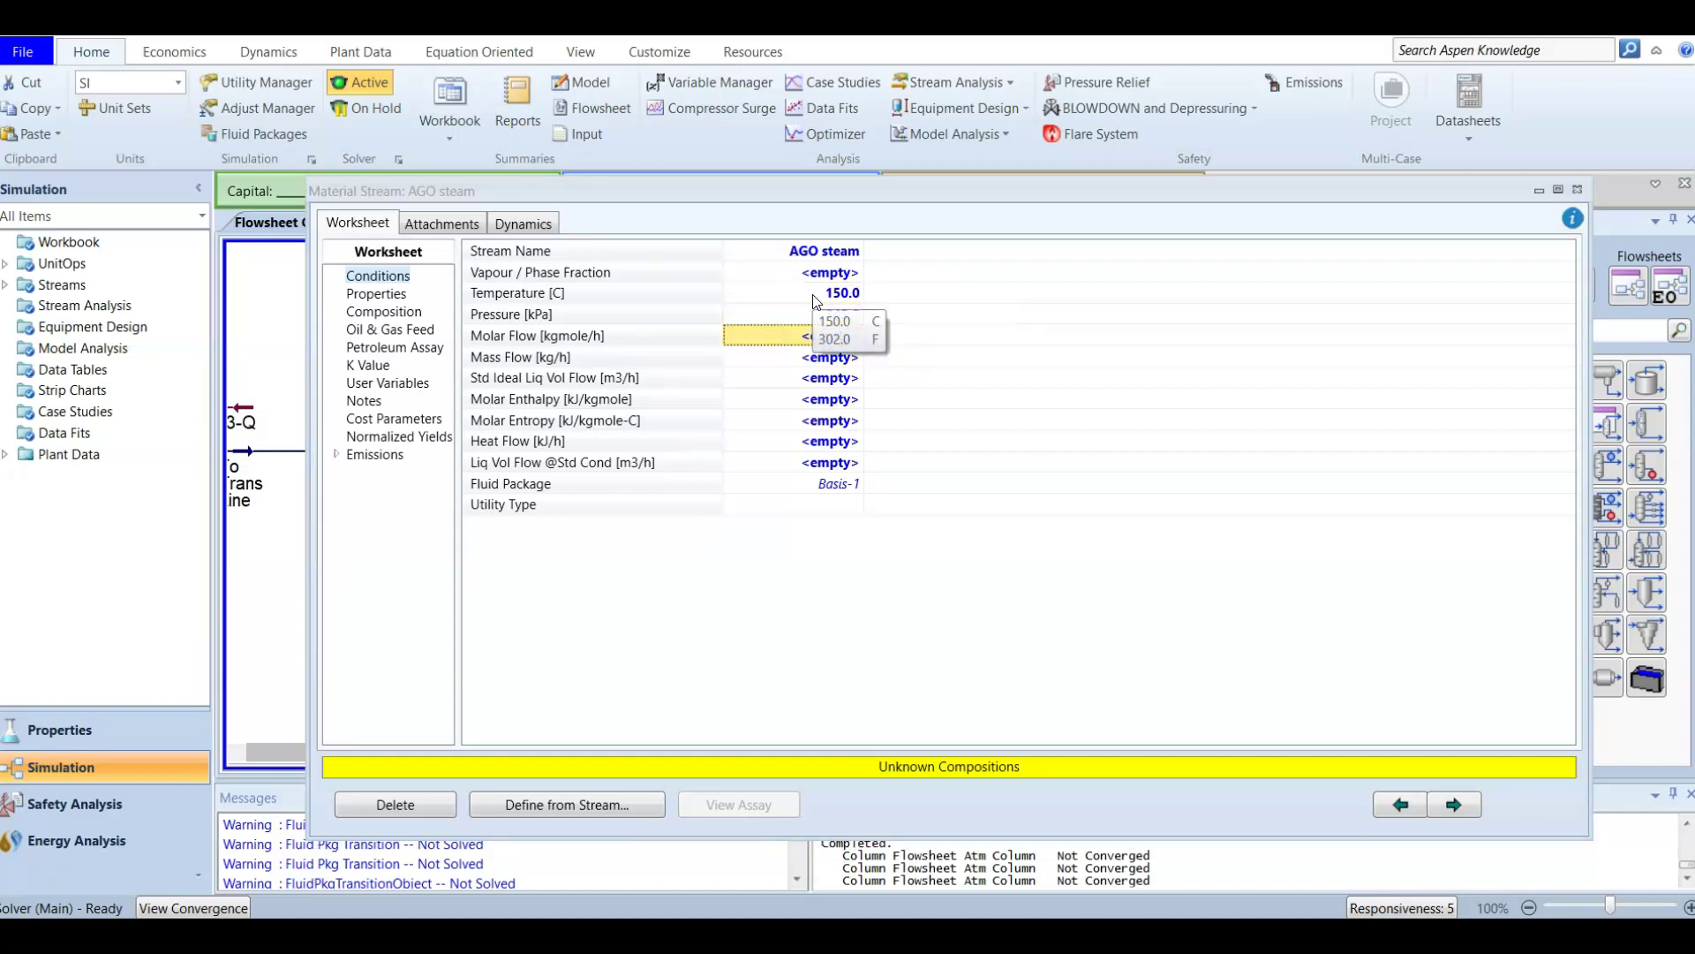
left_click(802, 358)
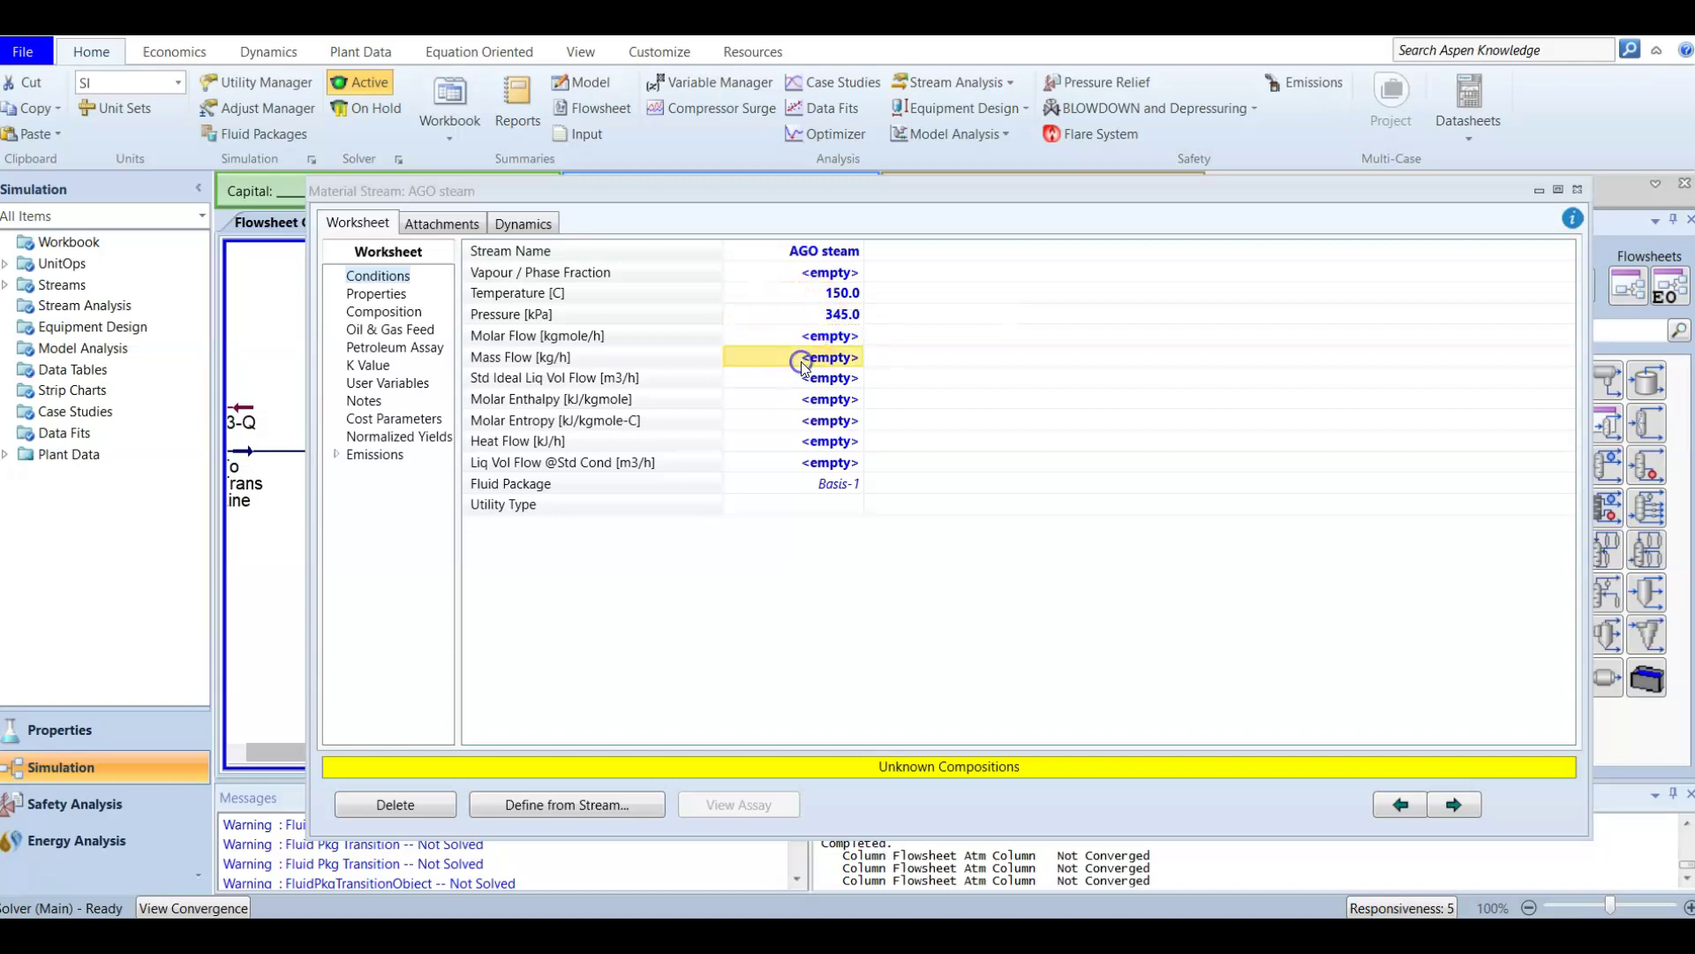
type("1150")
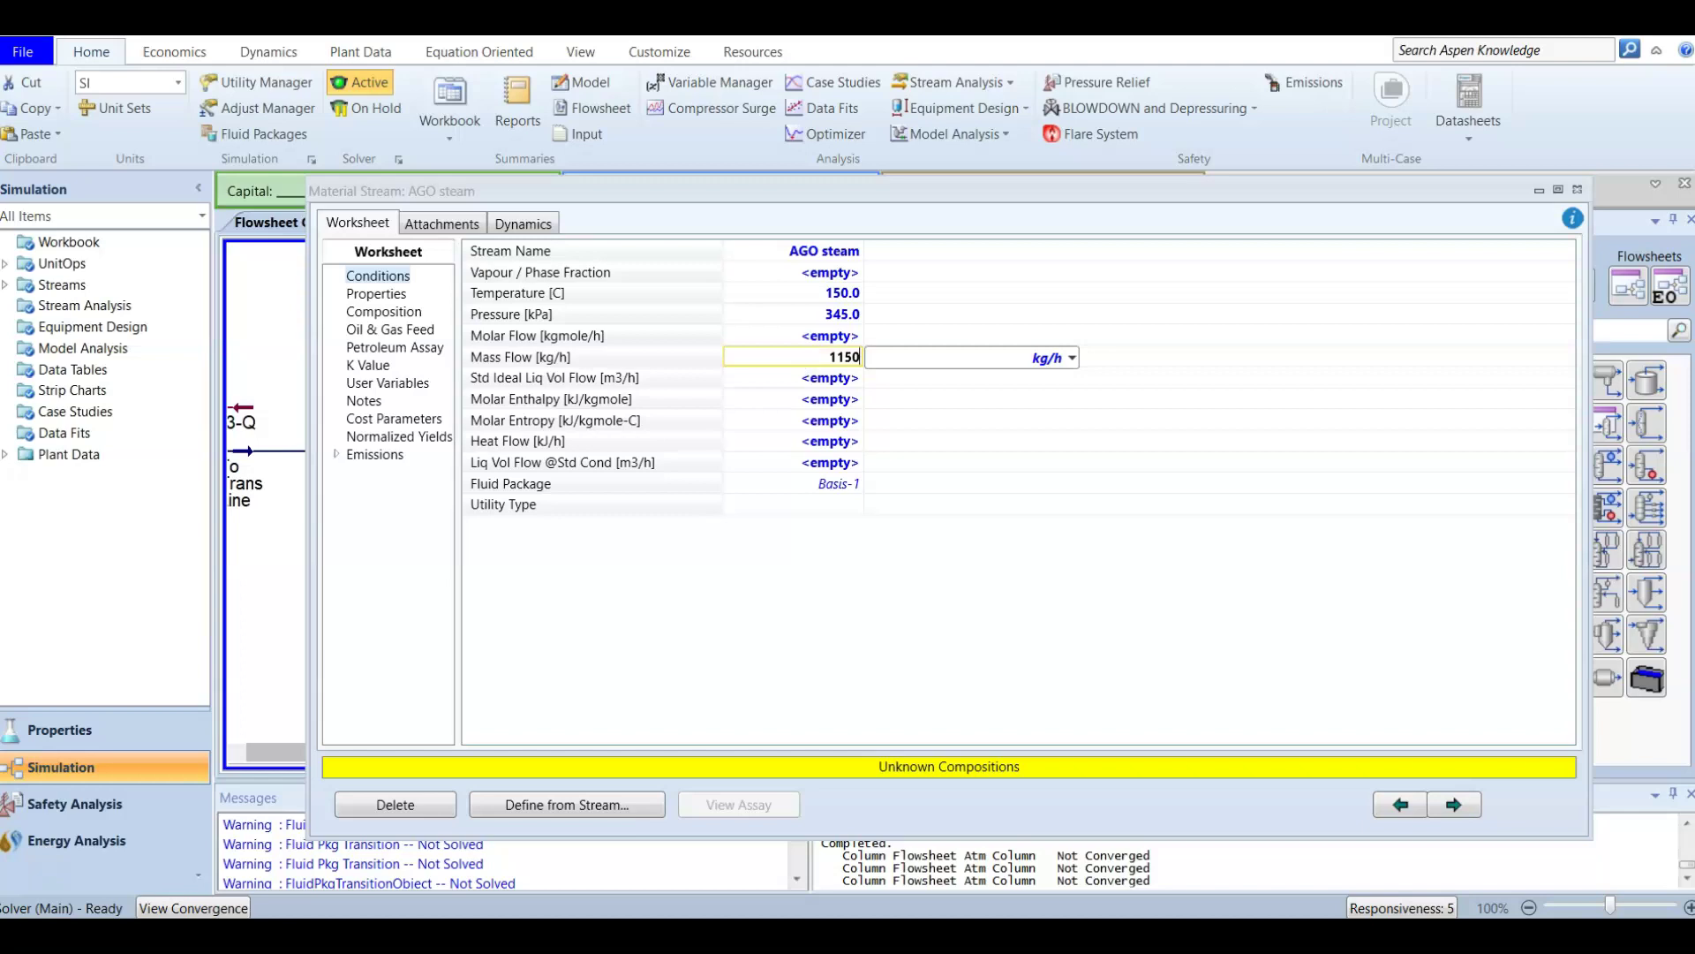
key("Return")
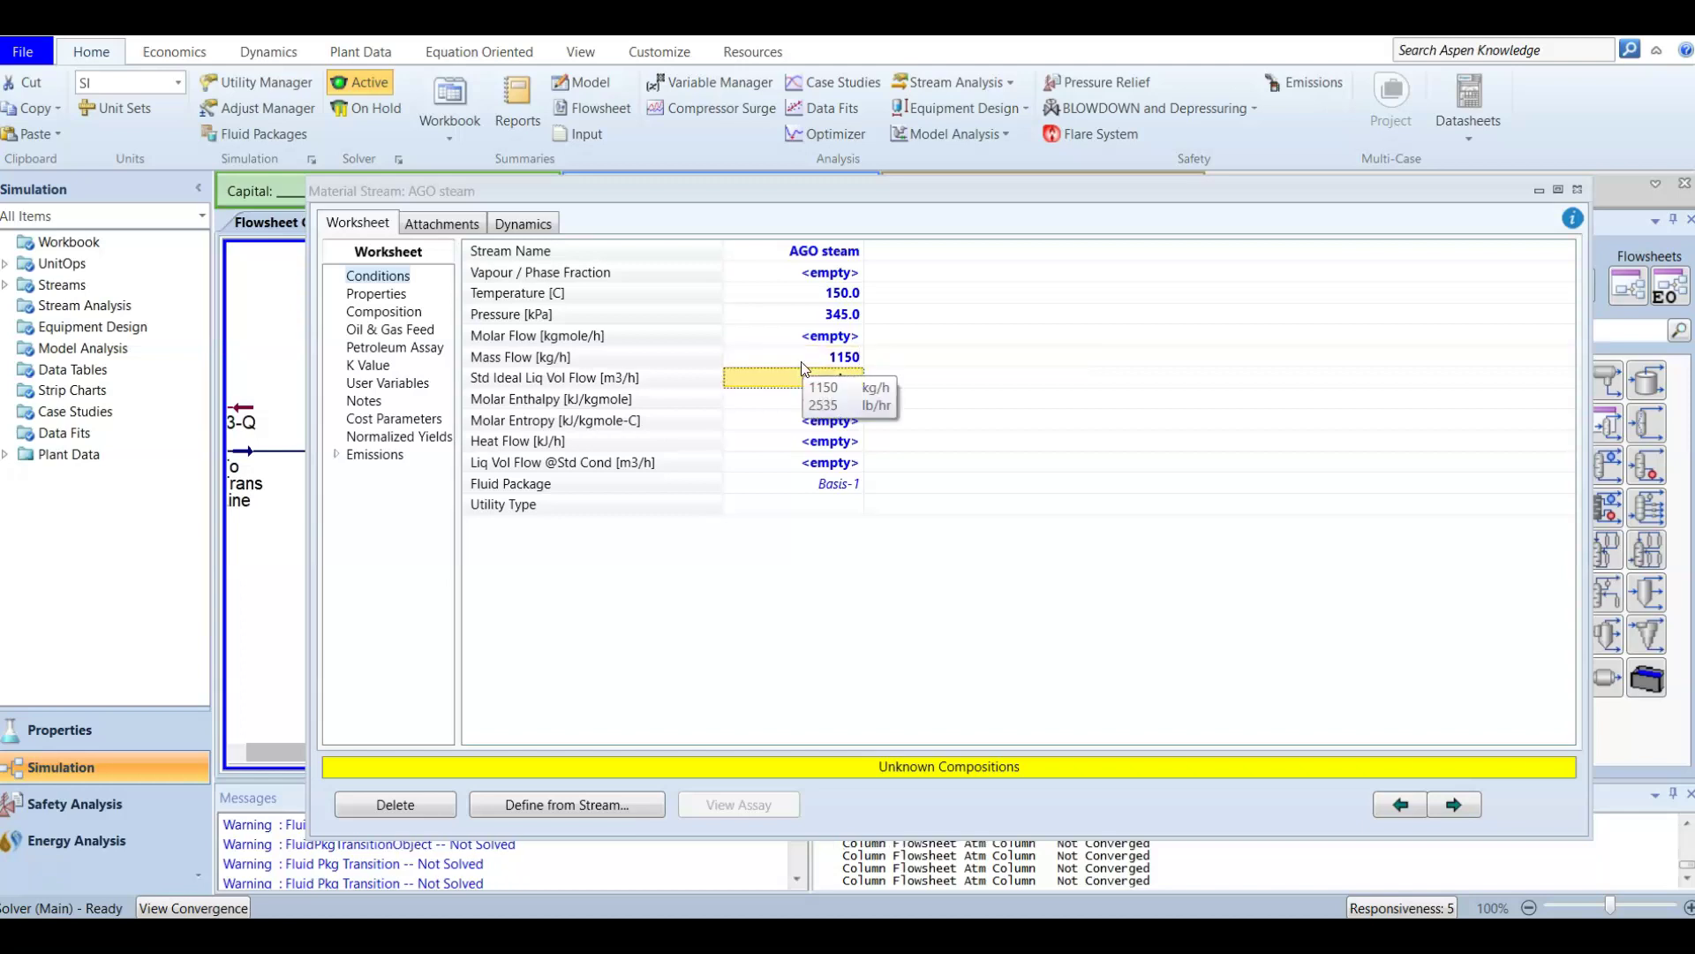
Define the AGO steam composition as an H2O mole fraction of 1, accept it and close the stream
left_click(364, 312)
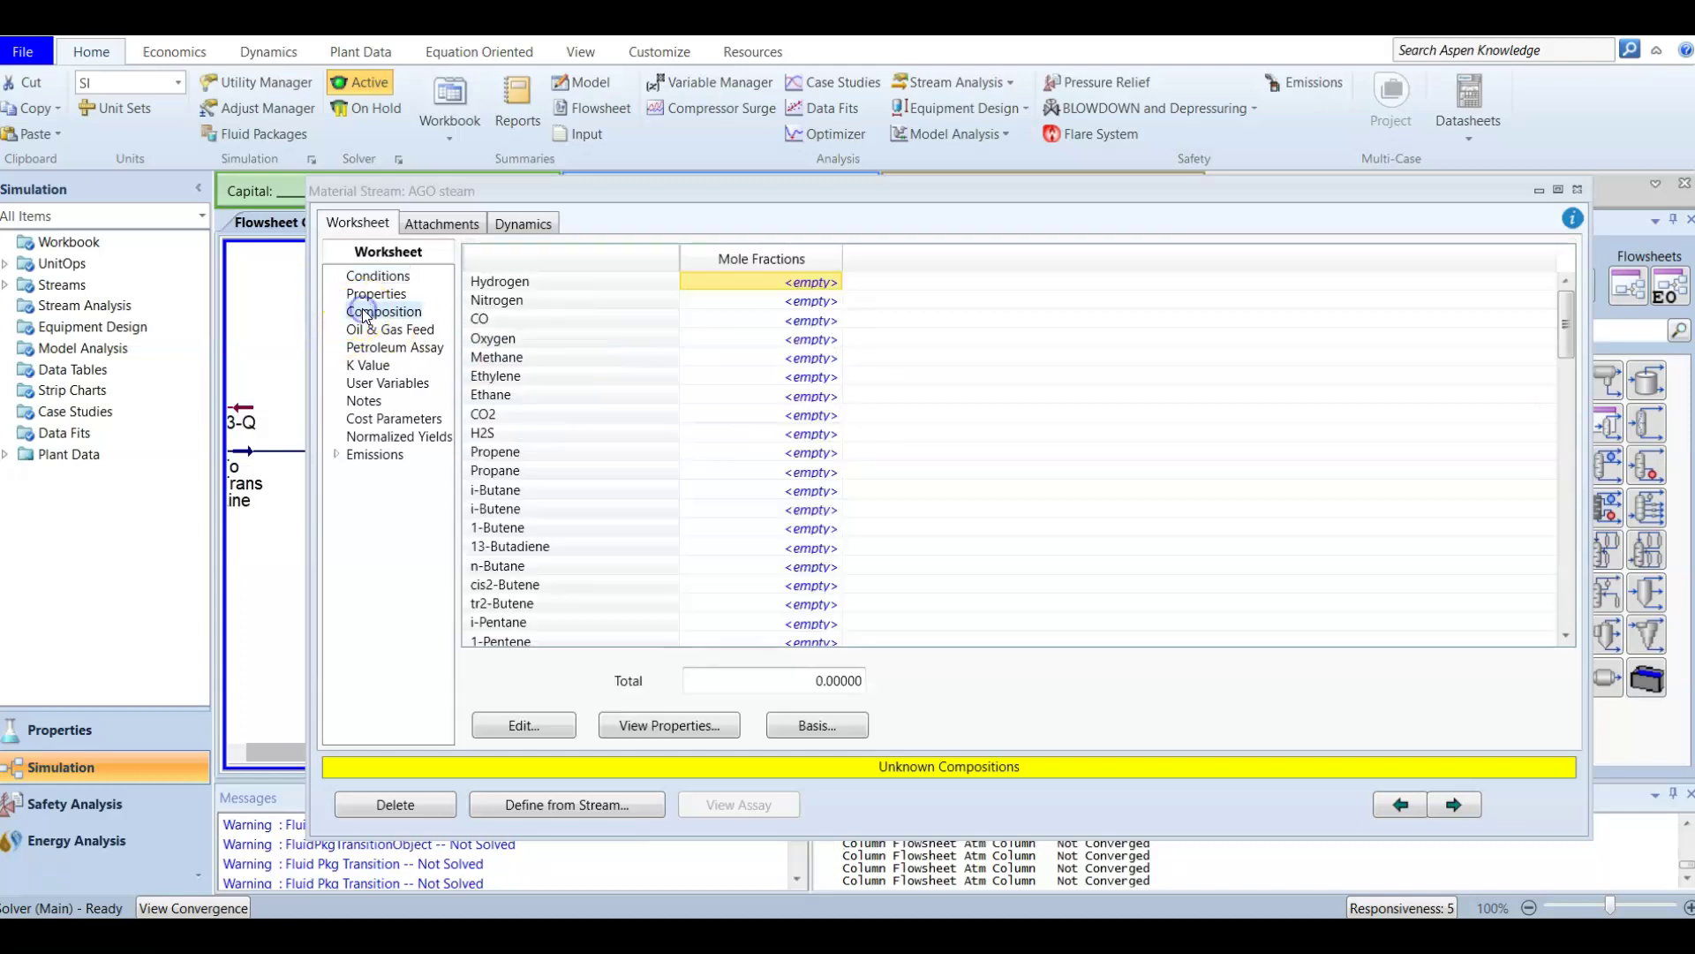
scroll(729, 459, "down", 3)
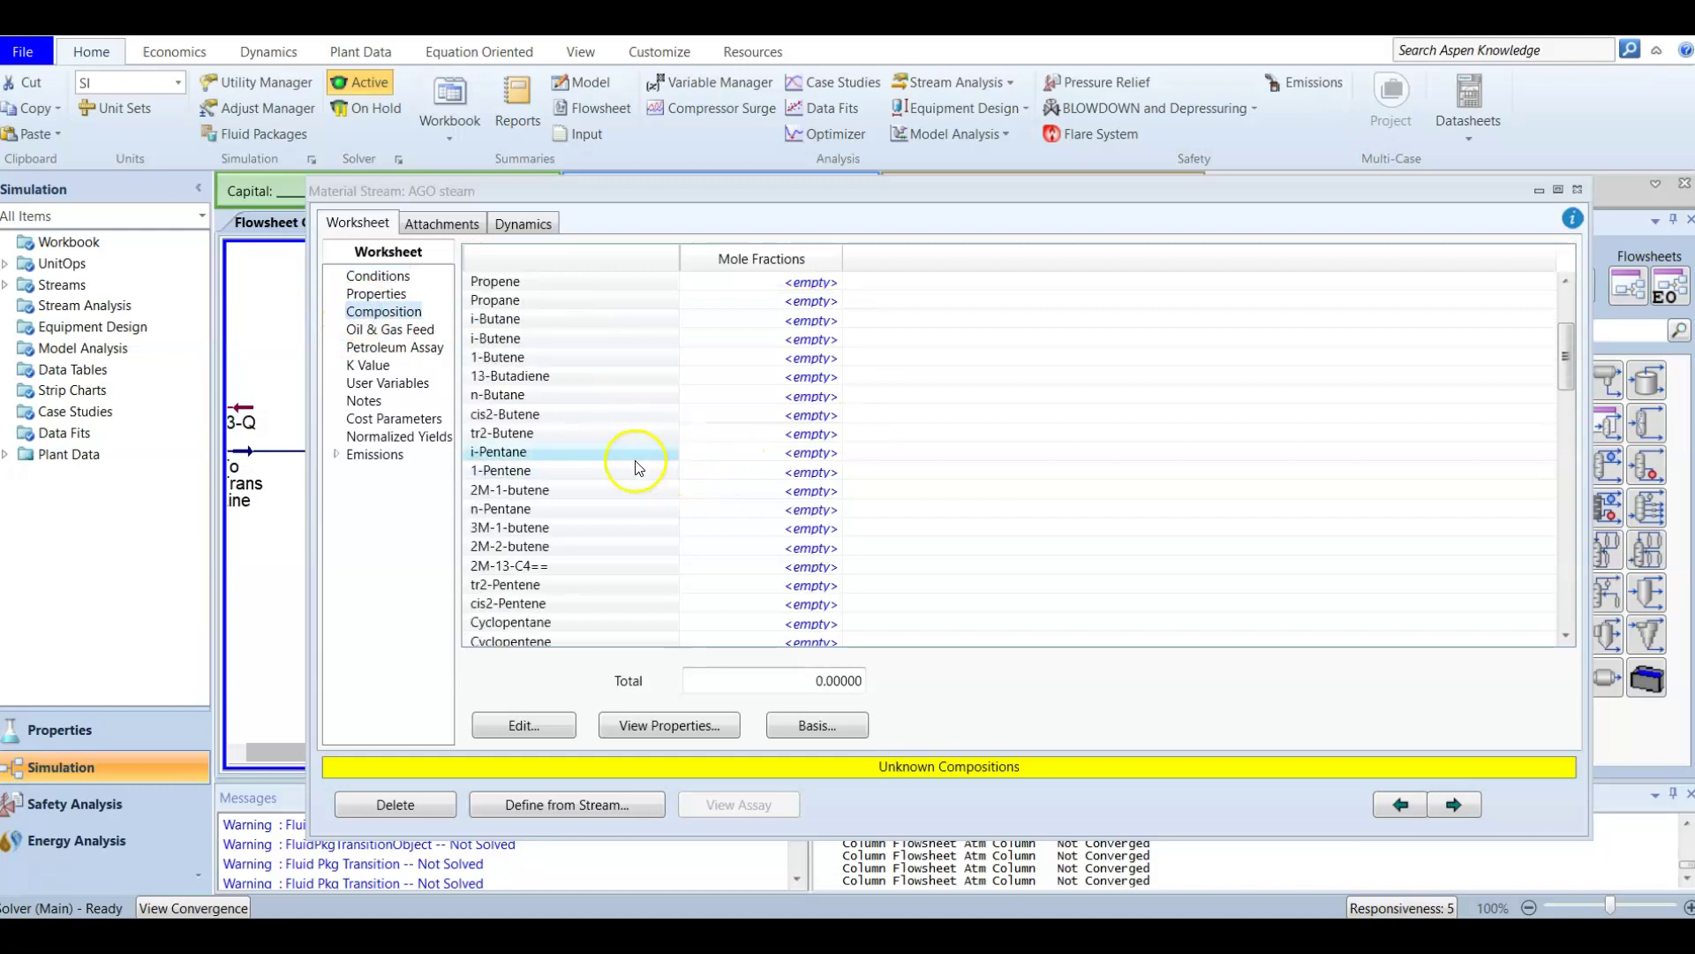
scroll(744, 461, "down", 2)
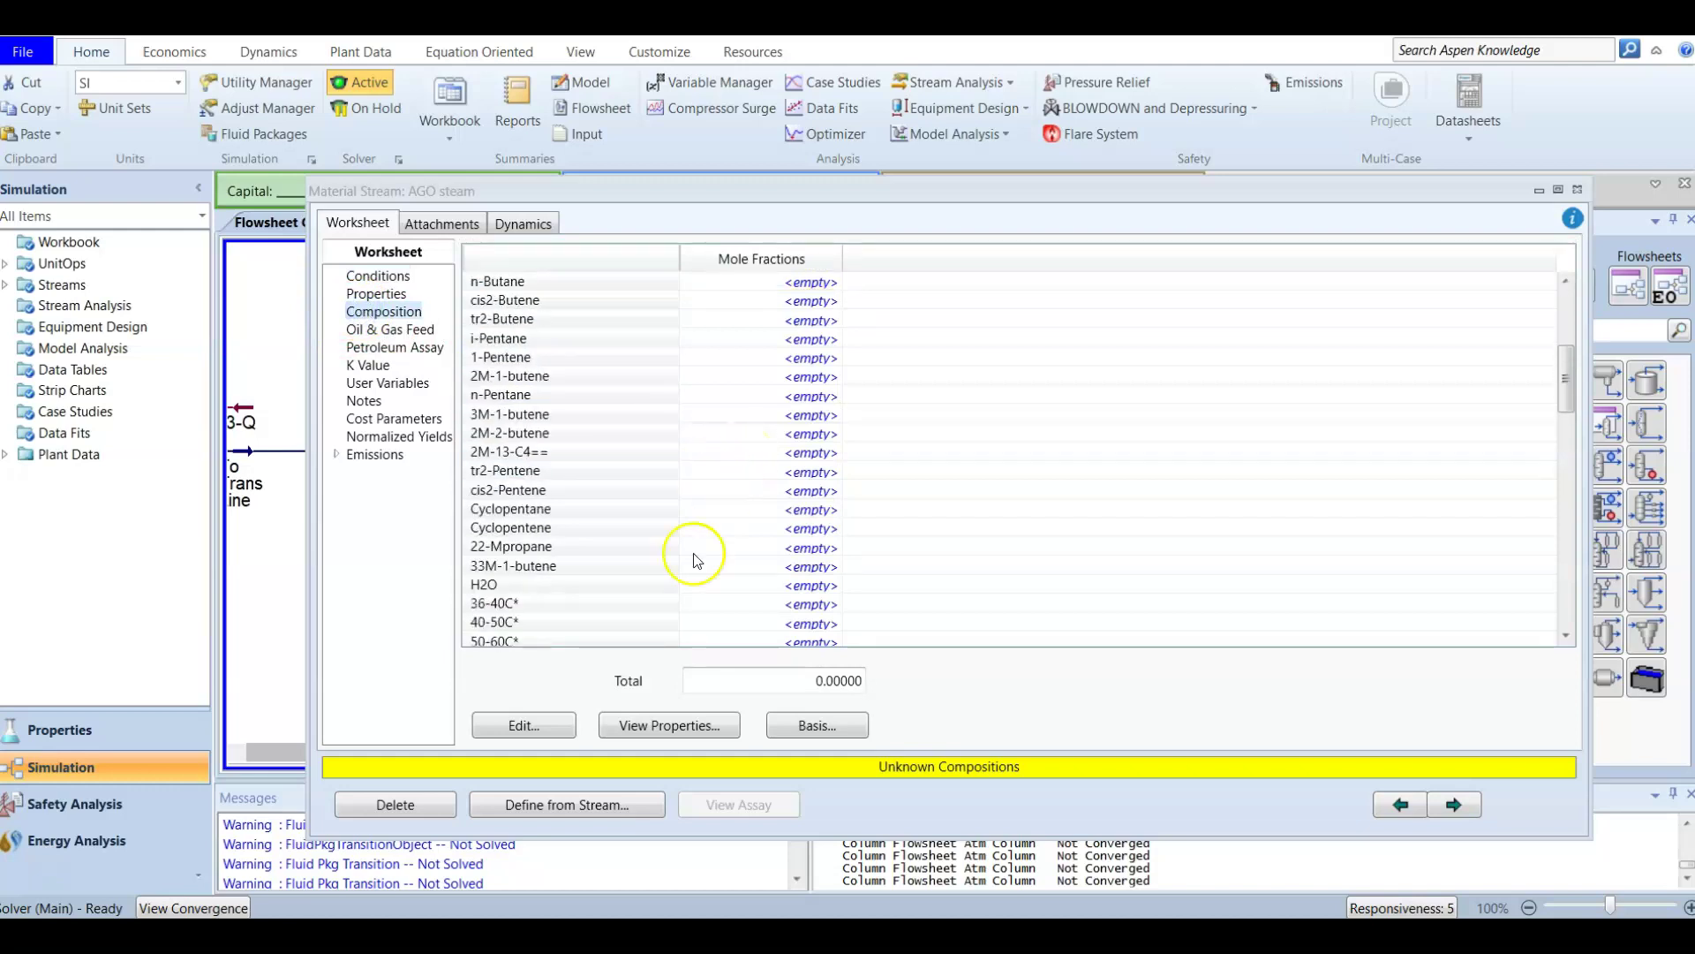
left_click(789, 586)
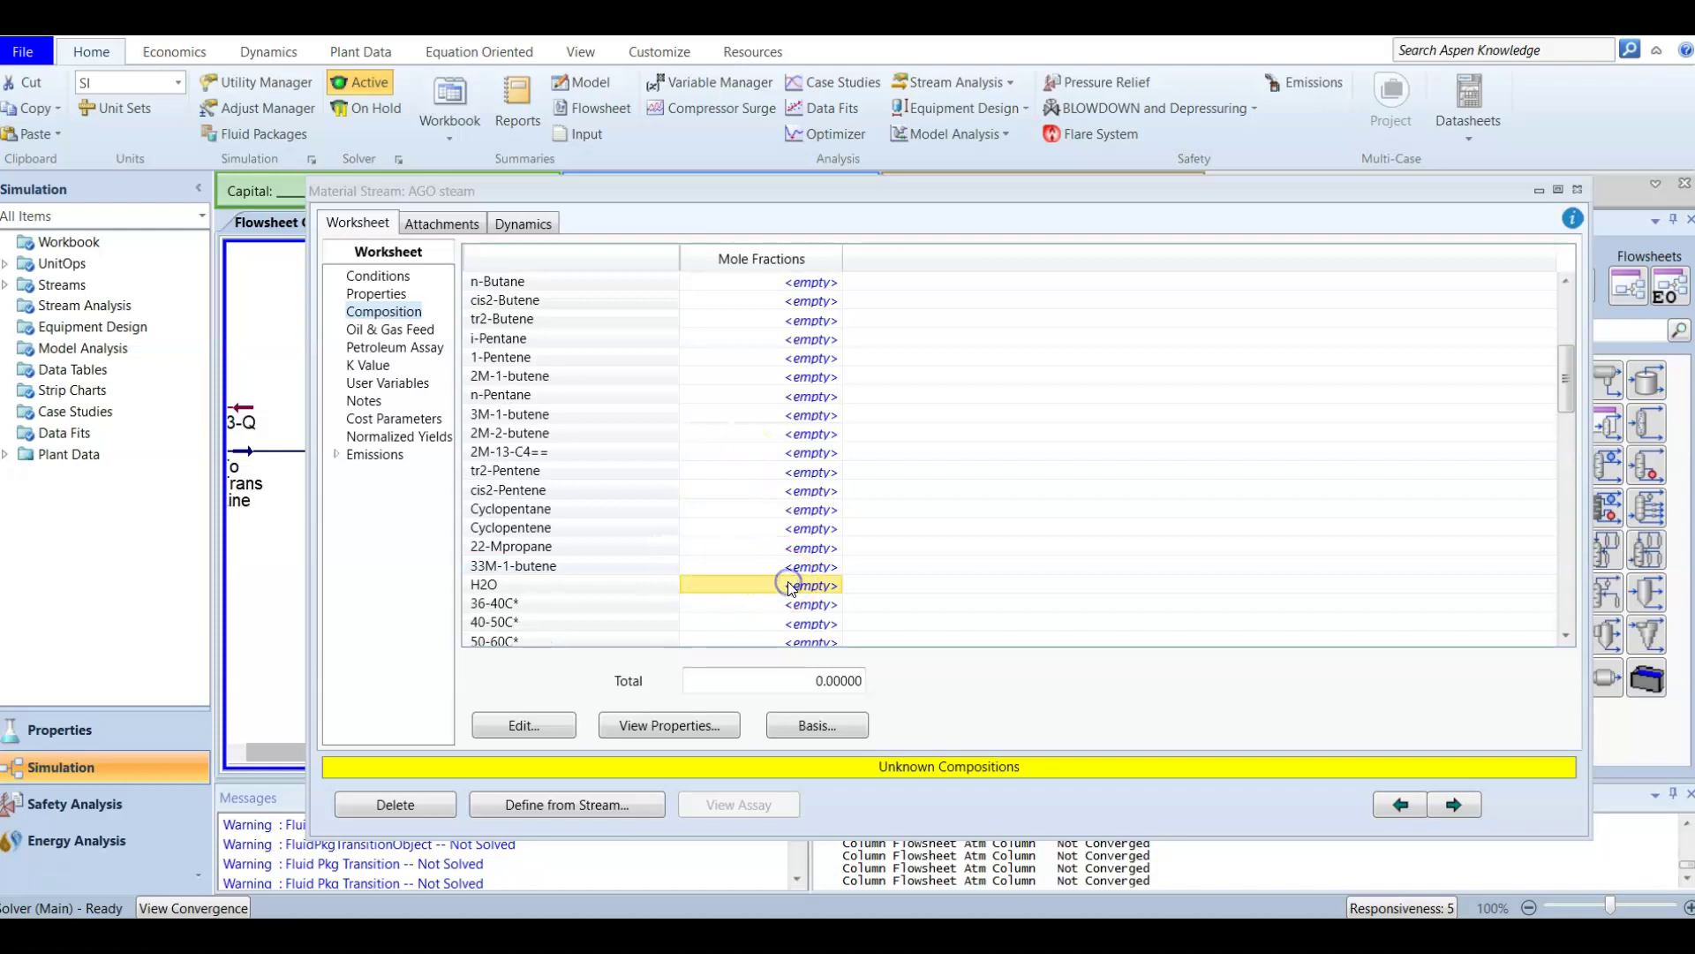
type("1")
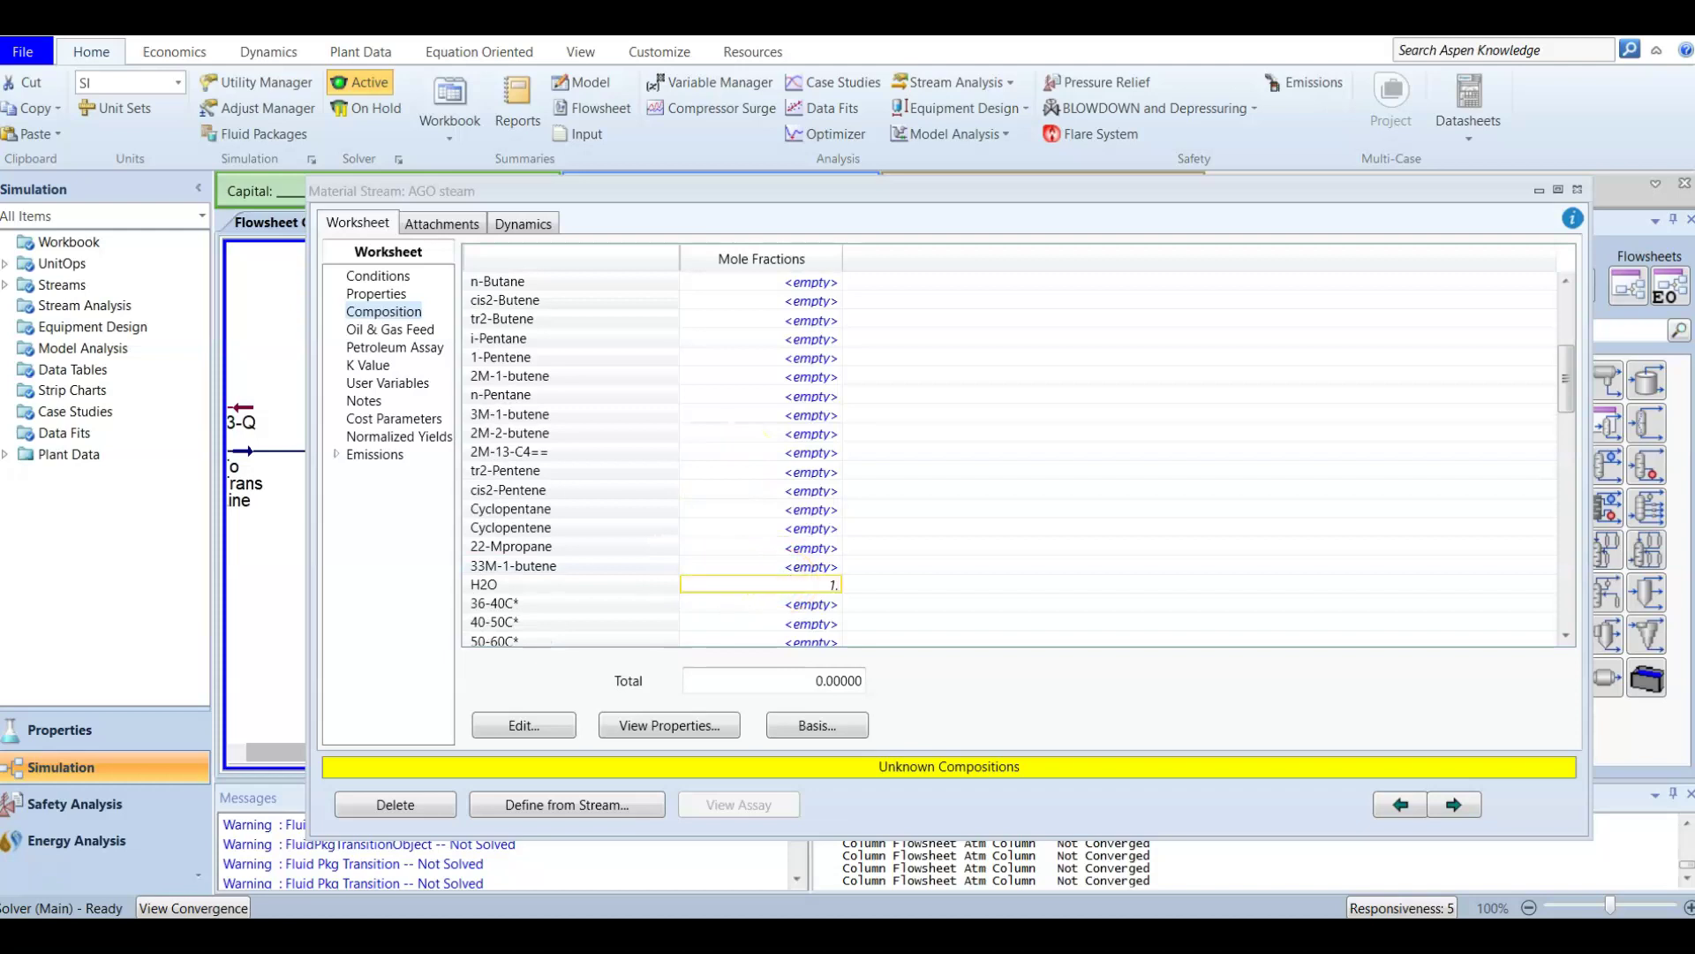
key("Return")
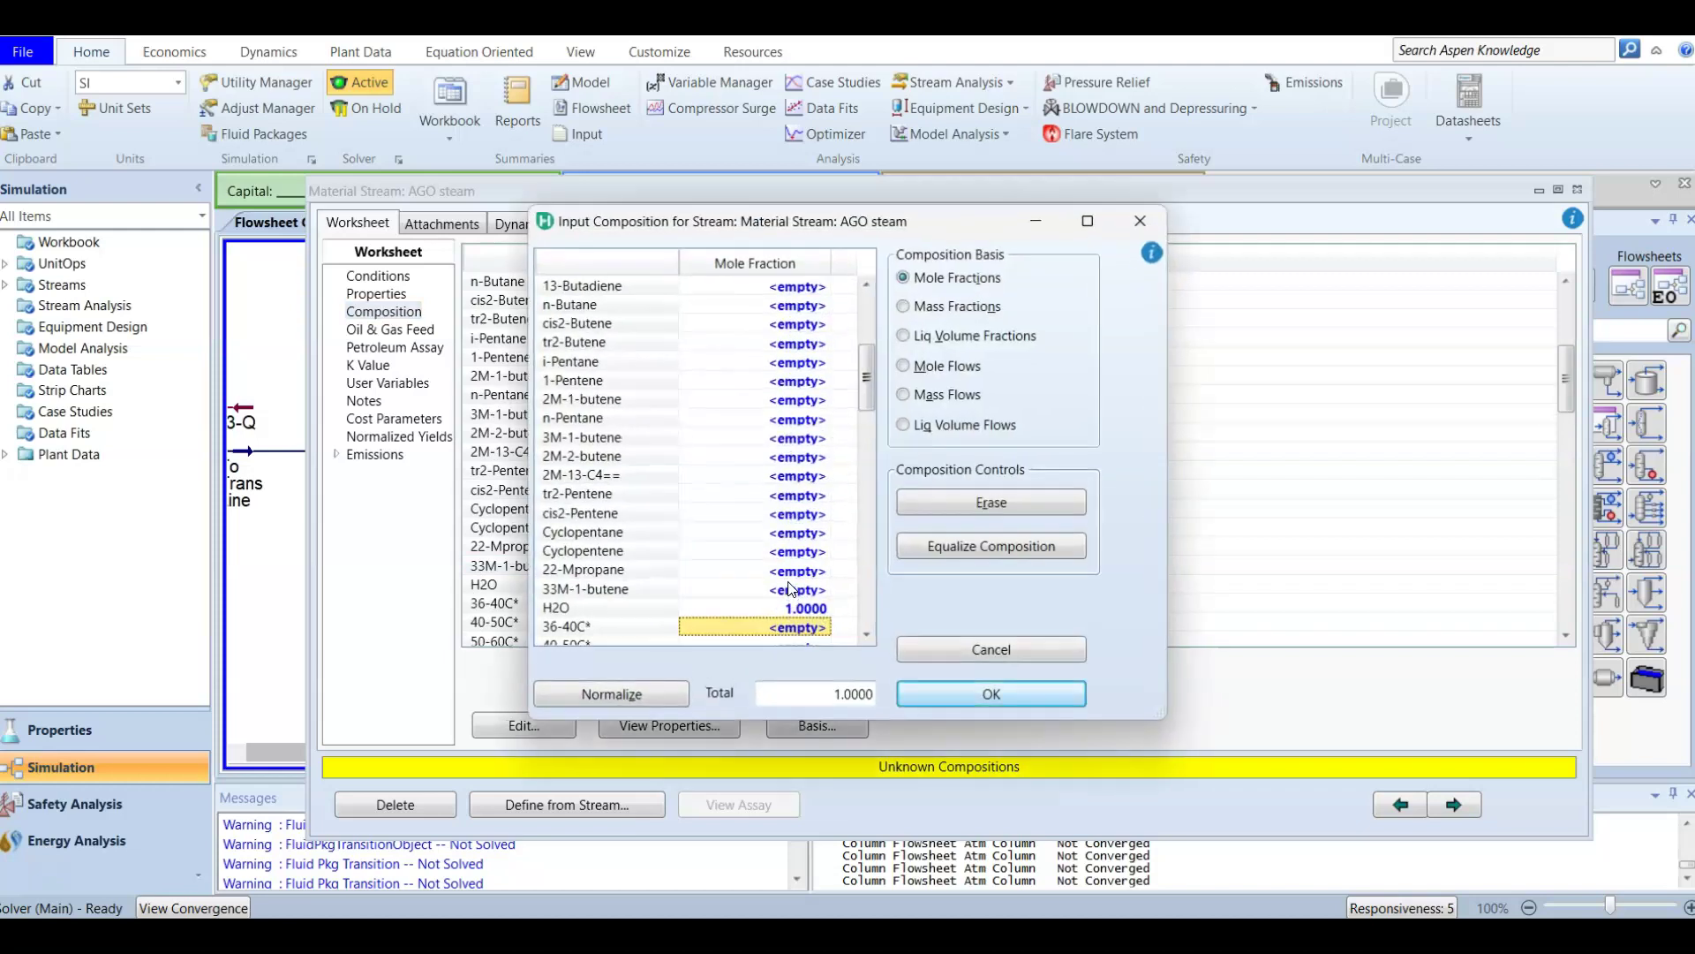
left_click(954, 694)
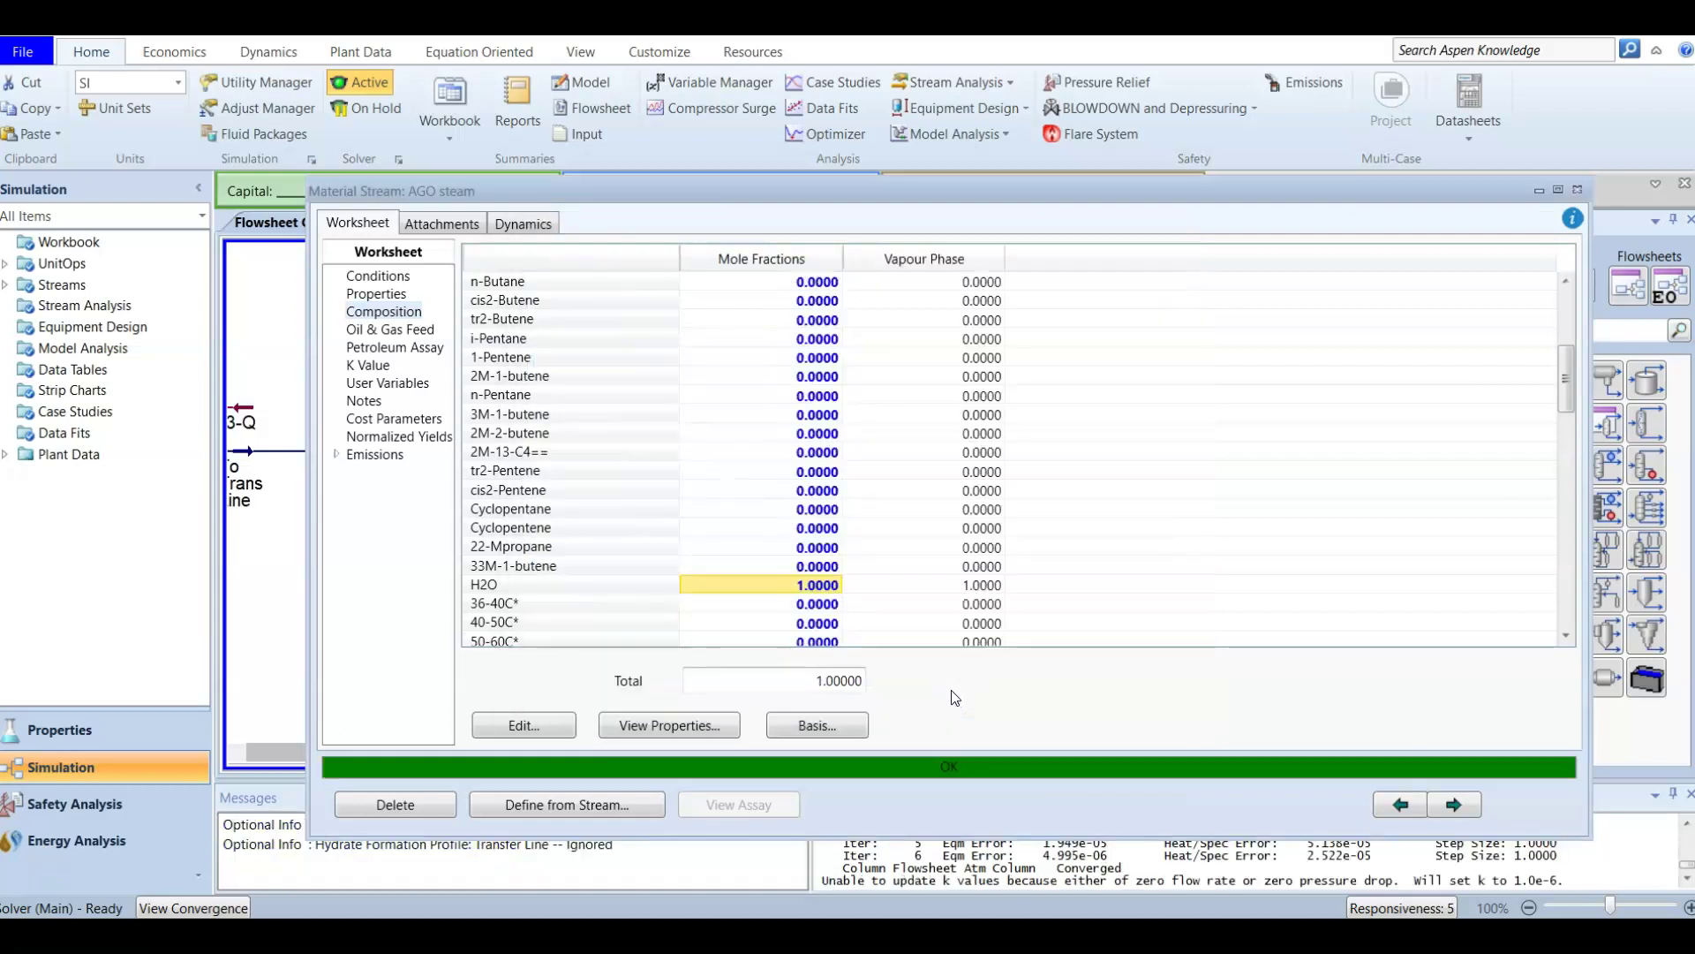
left_click(1578, 189)
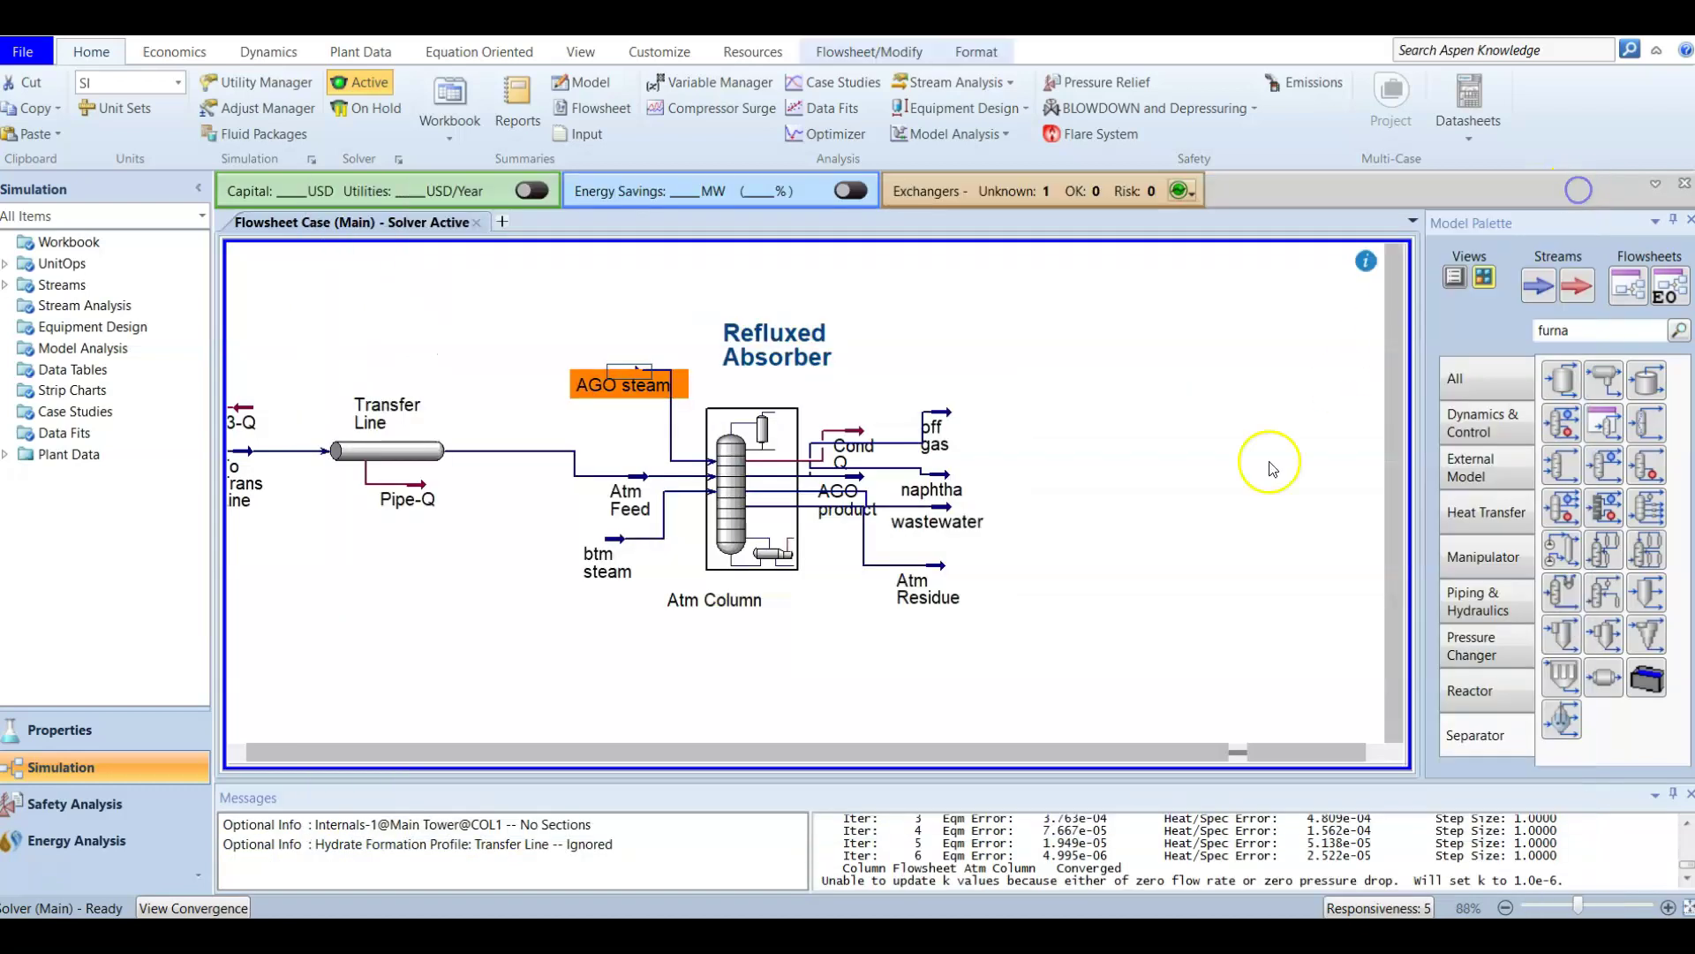
Review the atmospheric column's monitored specifications and temperature profile, and the performance summary of its feeds and products
double_click(701, 495)
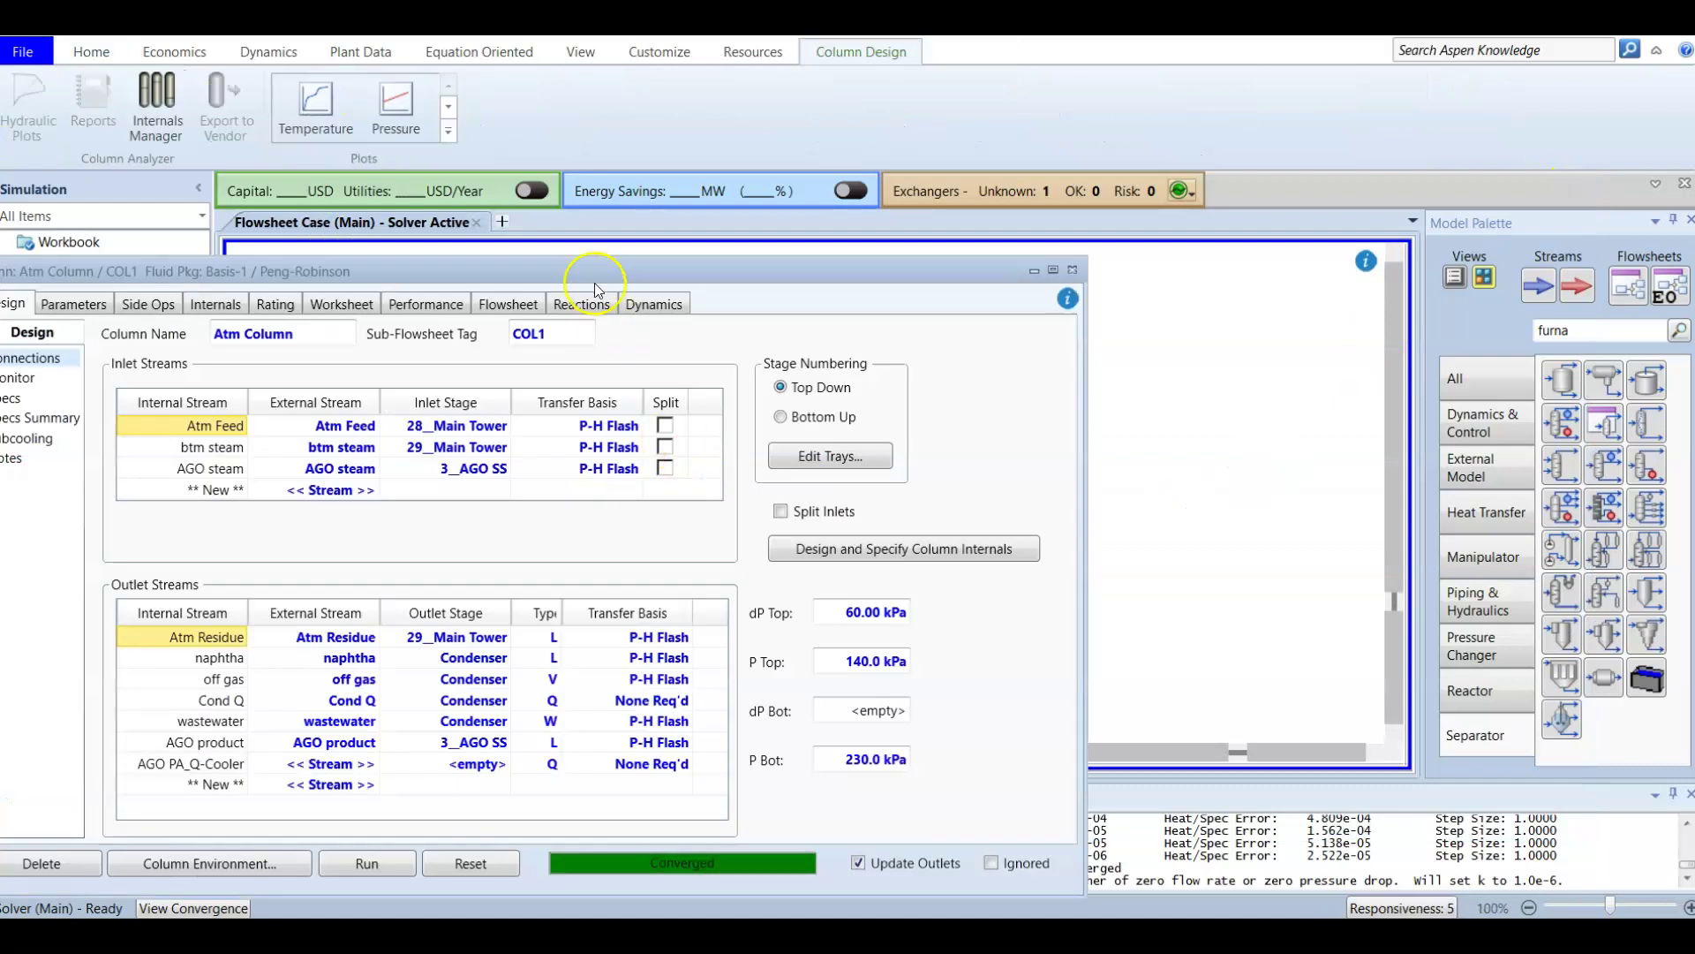
left_click(373, 295)
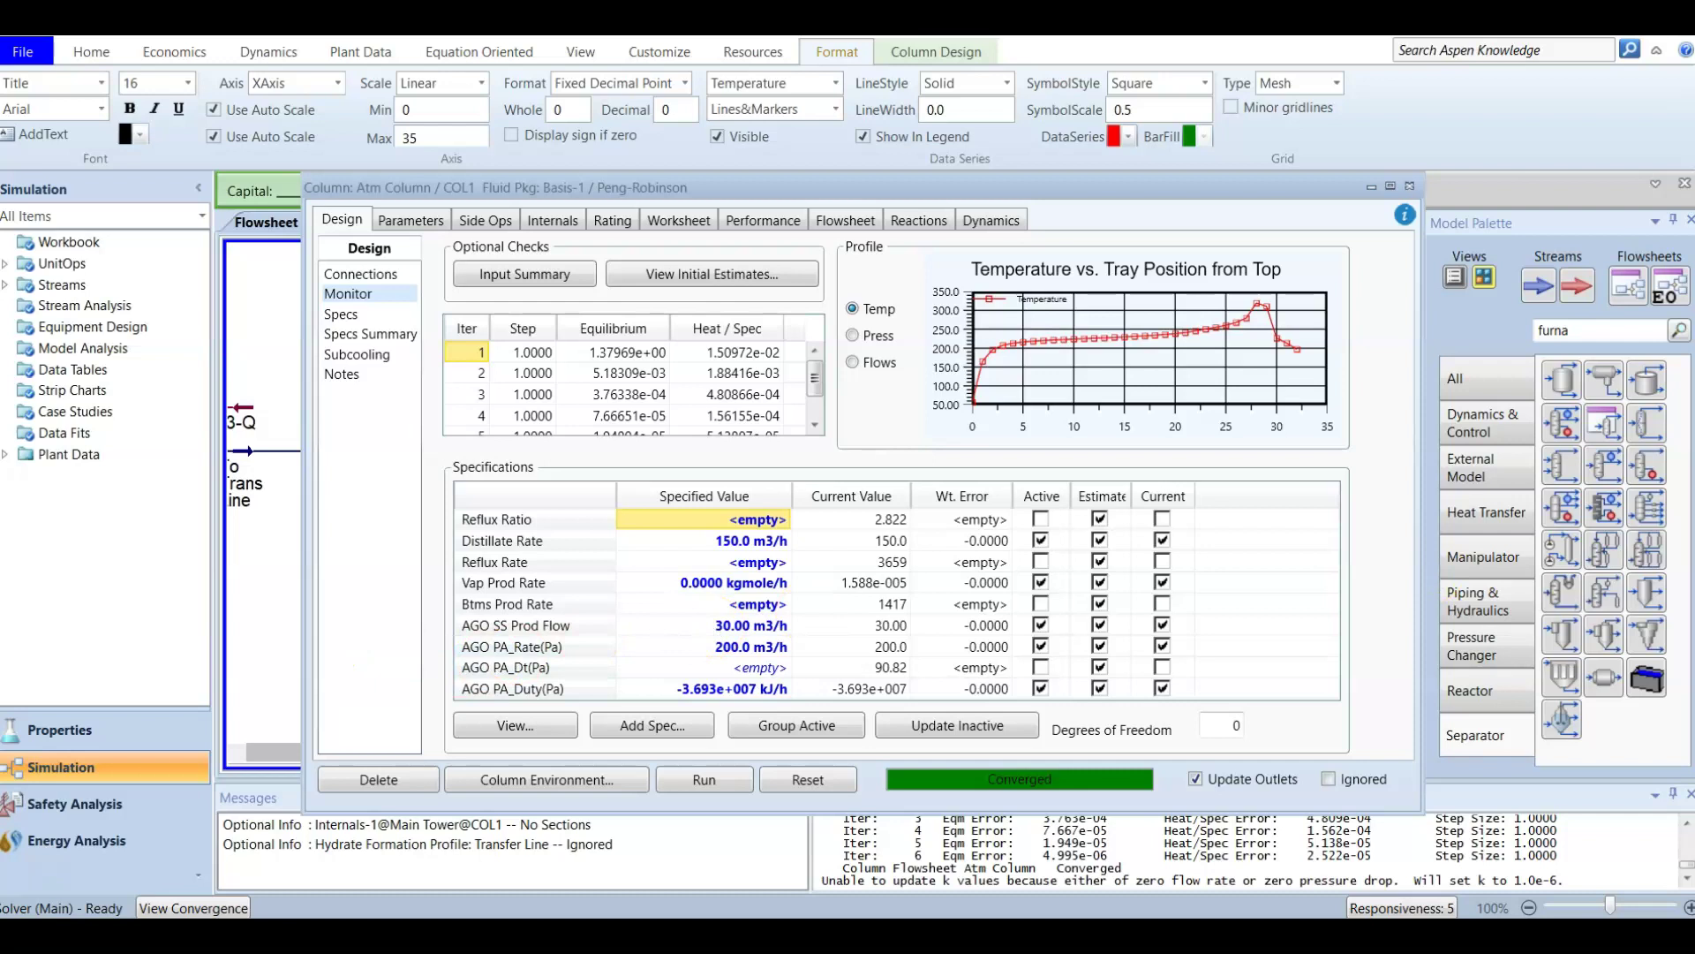
left_click(748, 219)
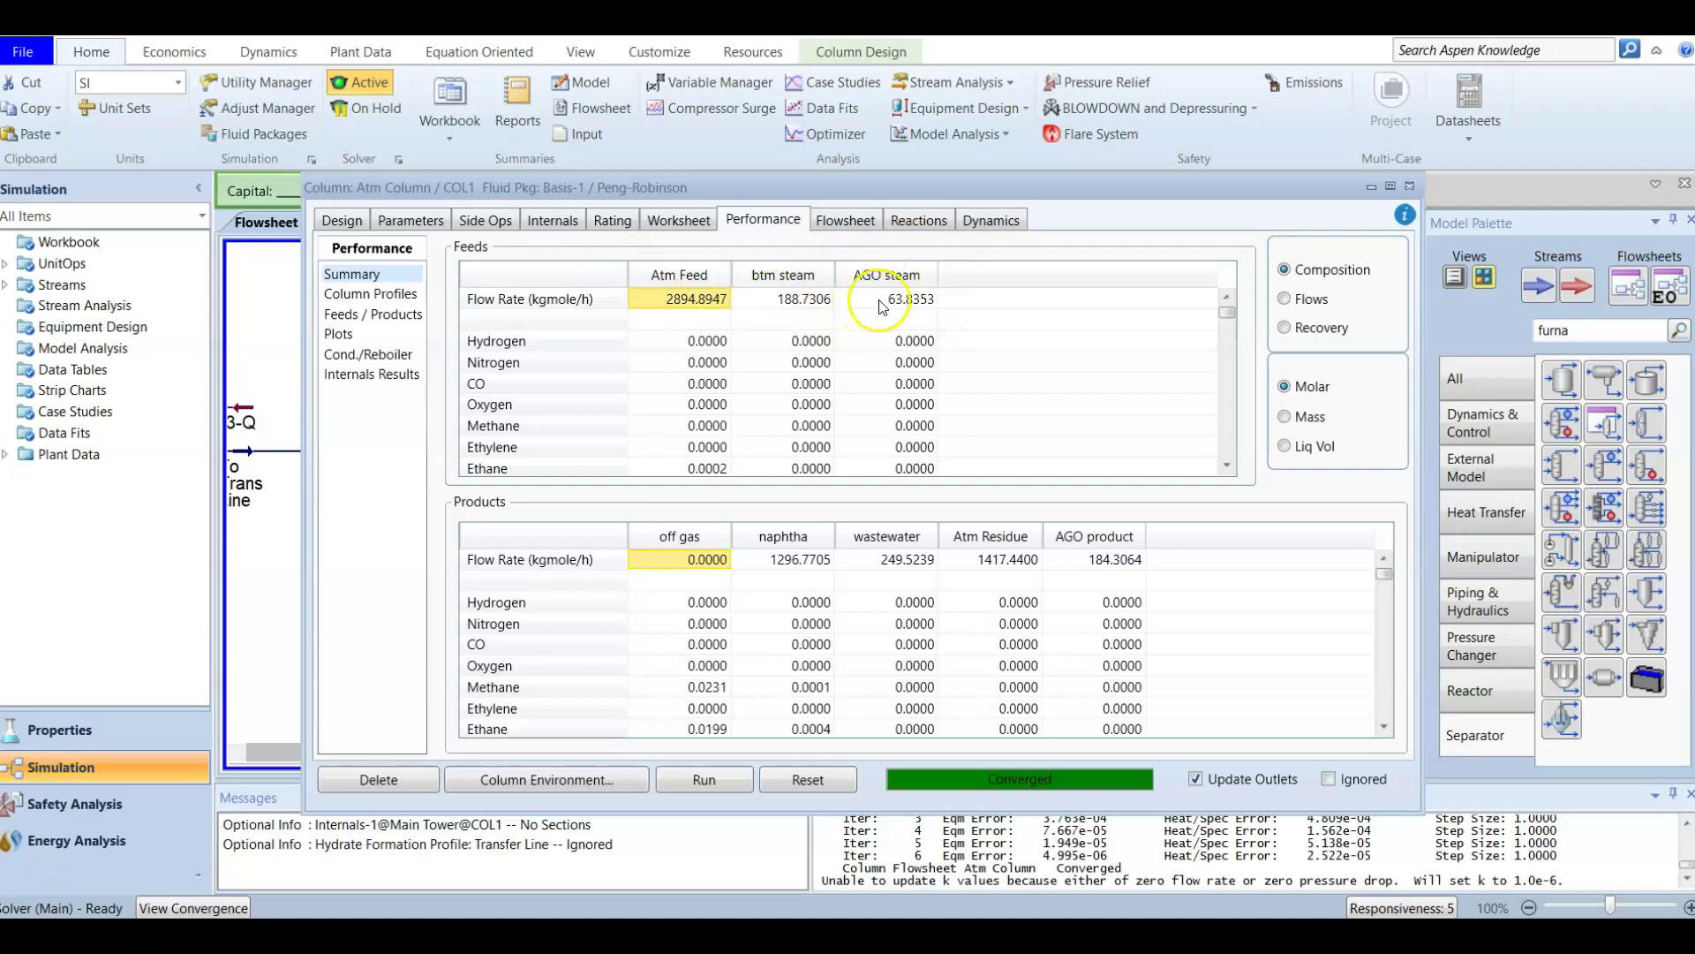
scroll(897, 320, "down", 1)
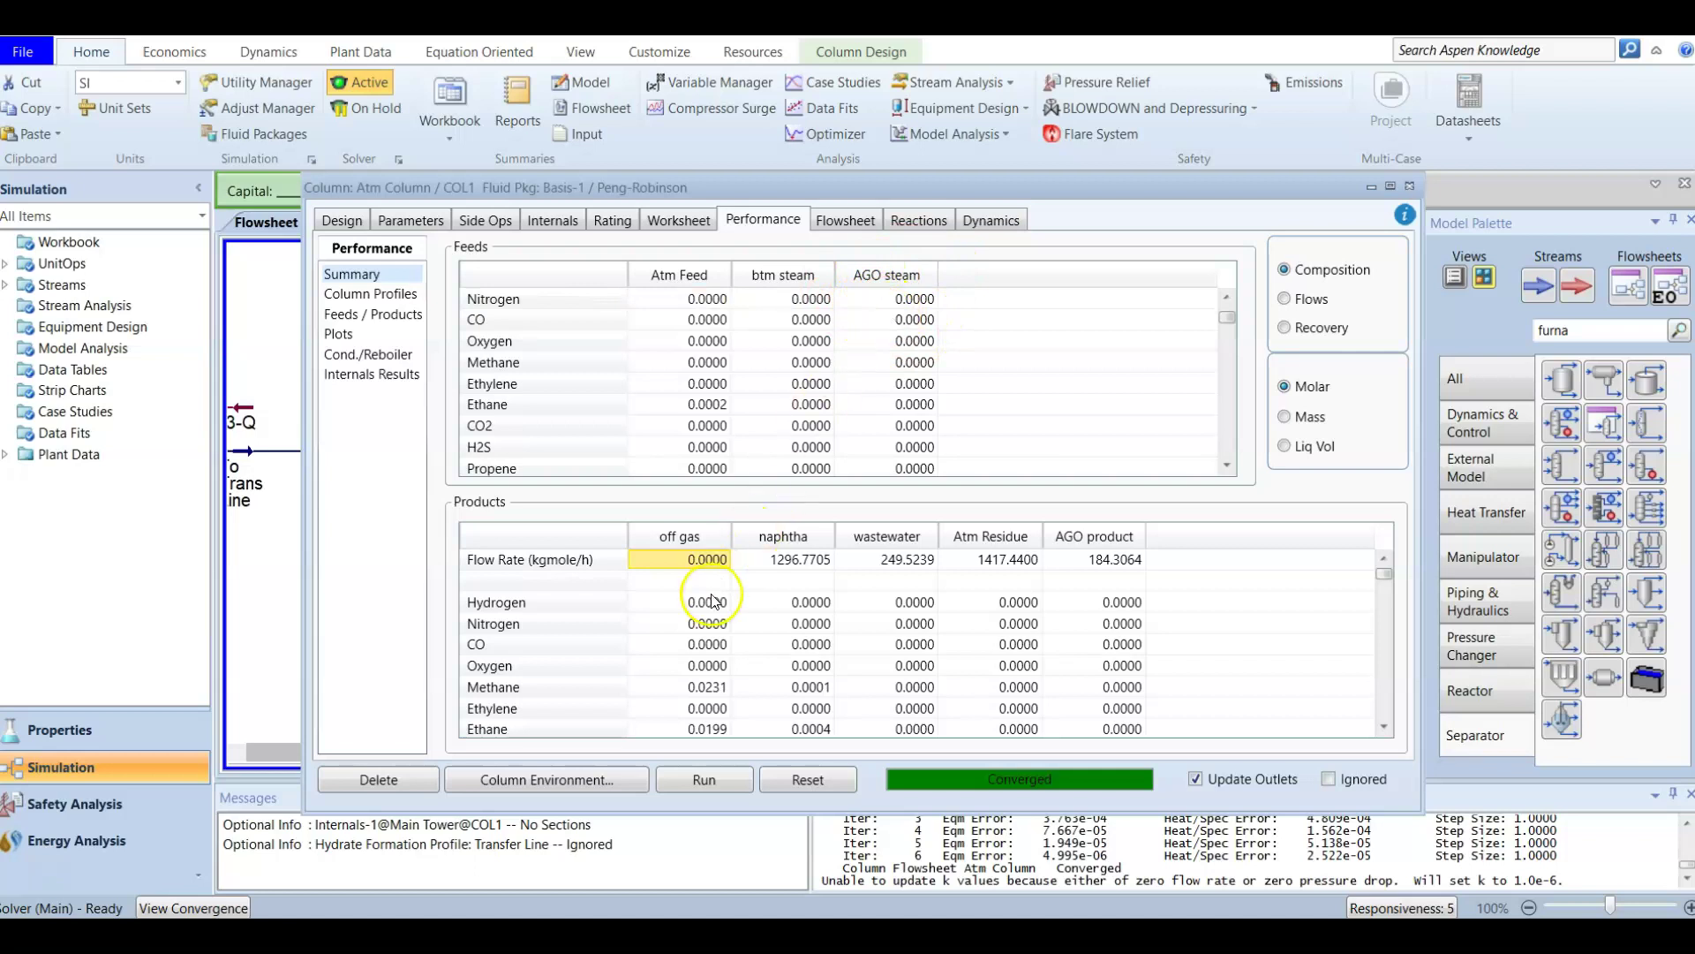
scroll(713, 605, "down", 2)
scroll(714, 605, "up", 2)
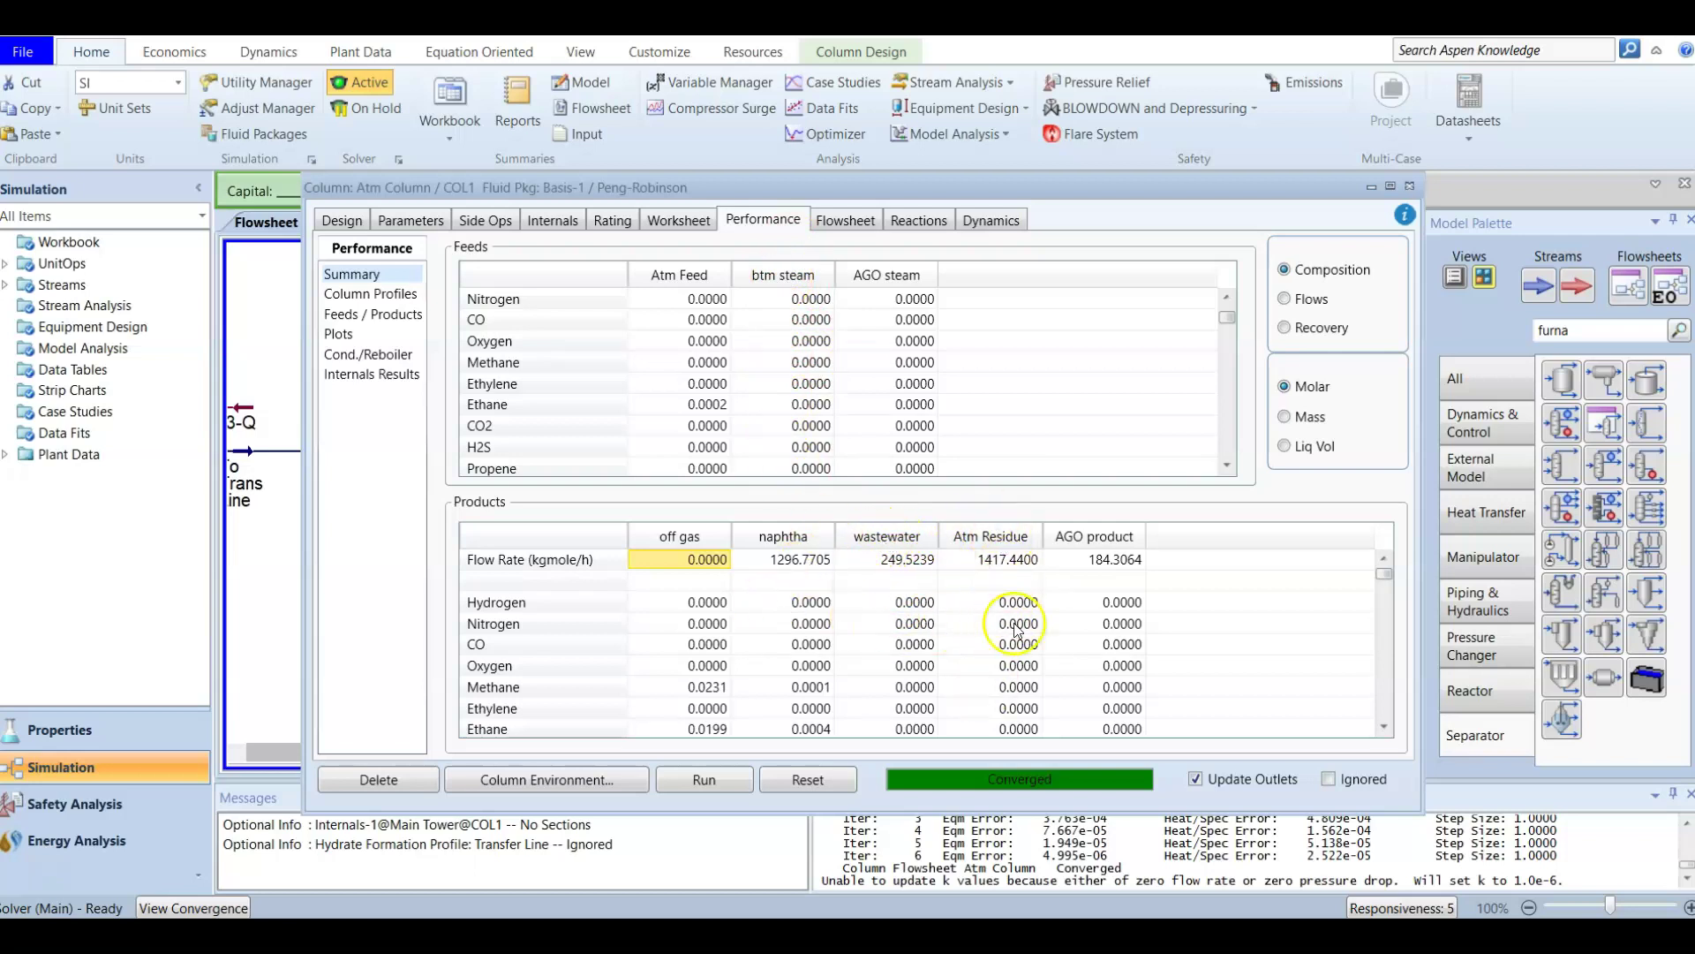
scroll(1099, 637, "down", 5)
scroll(1099, 640, "up", 5)
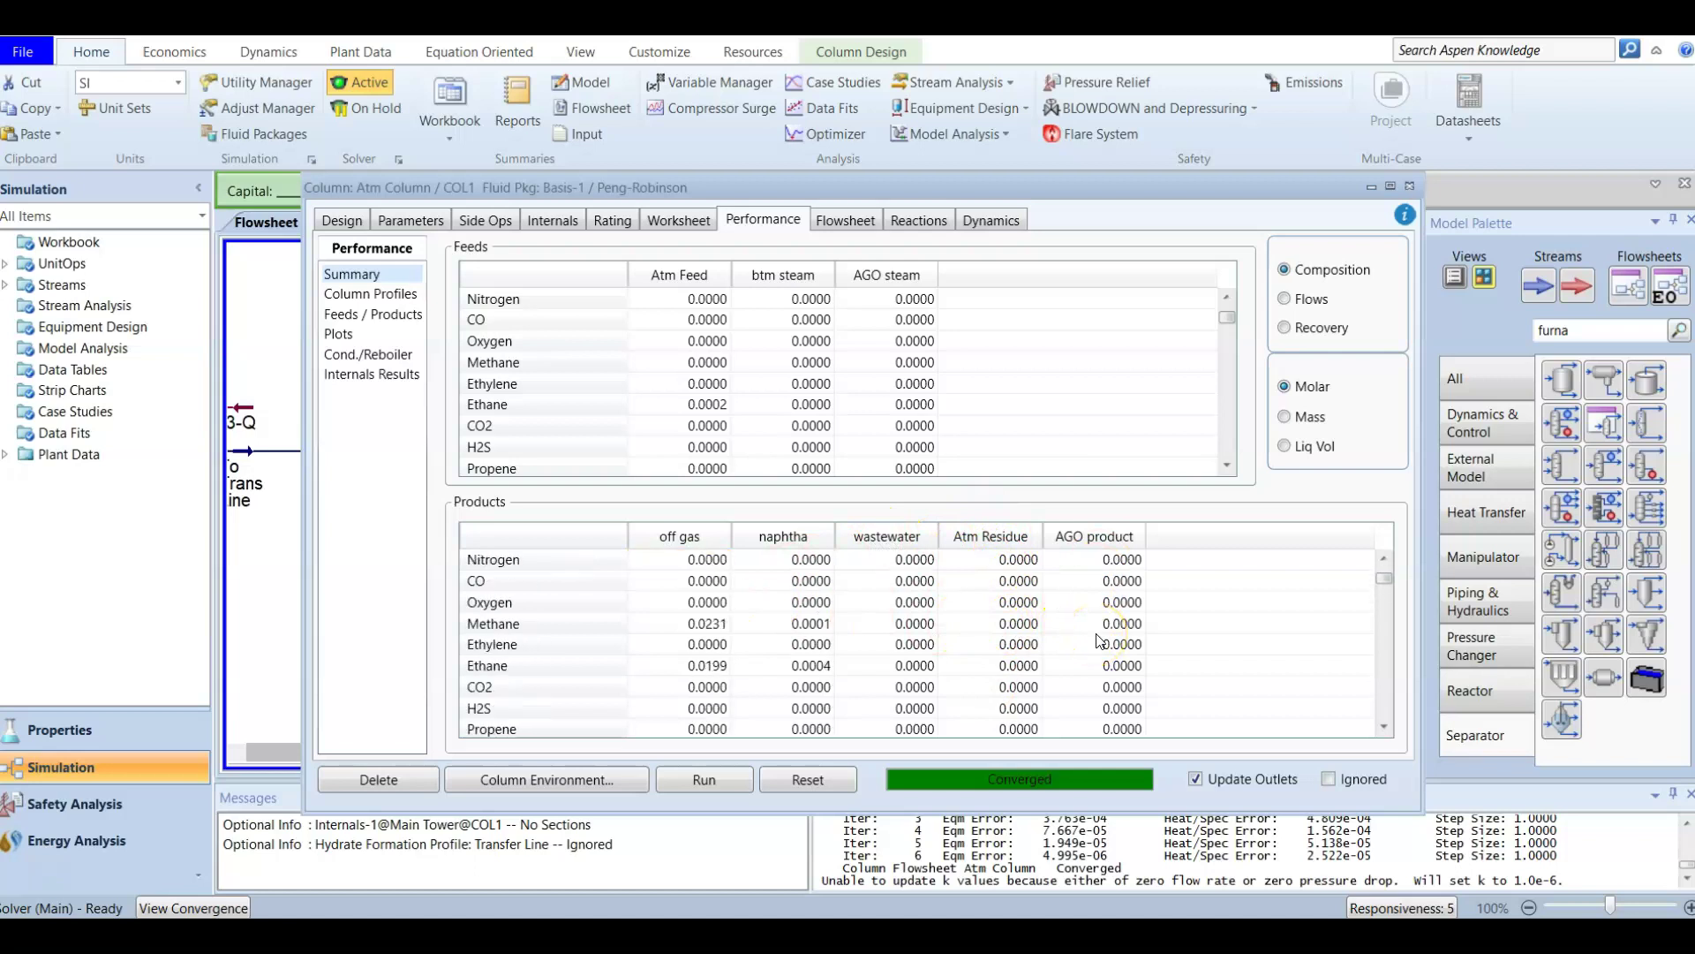
mouse_move(1126, 562)
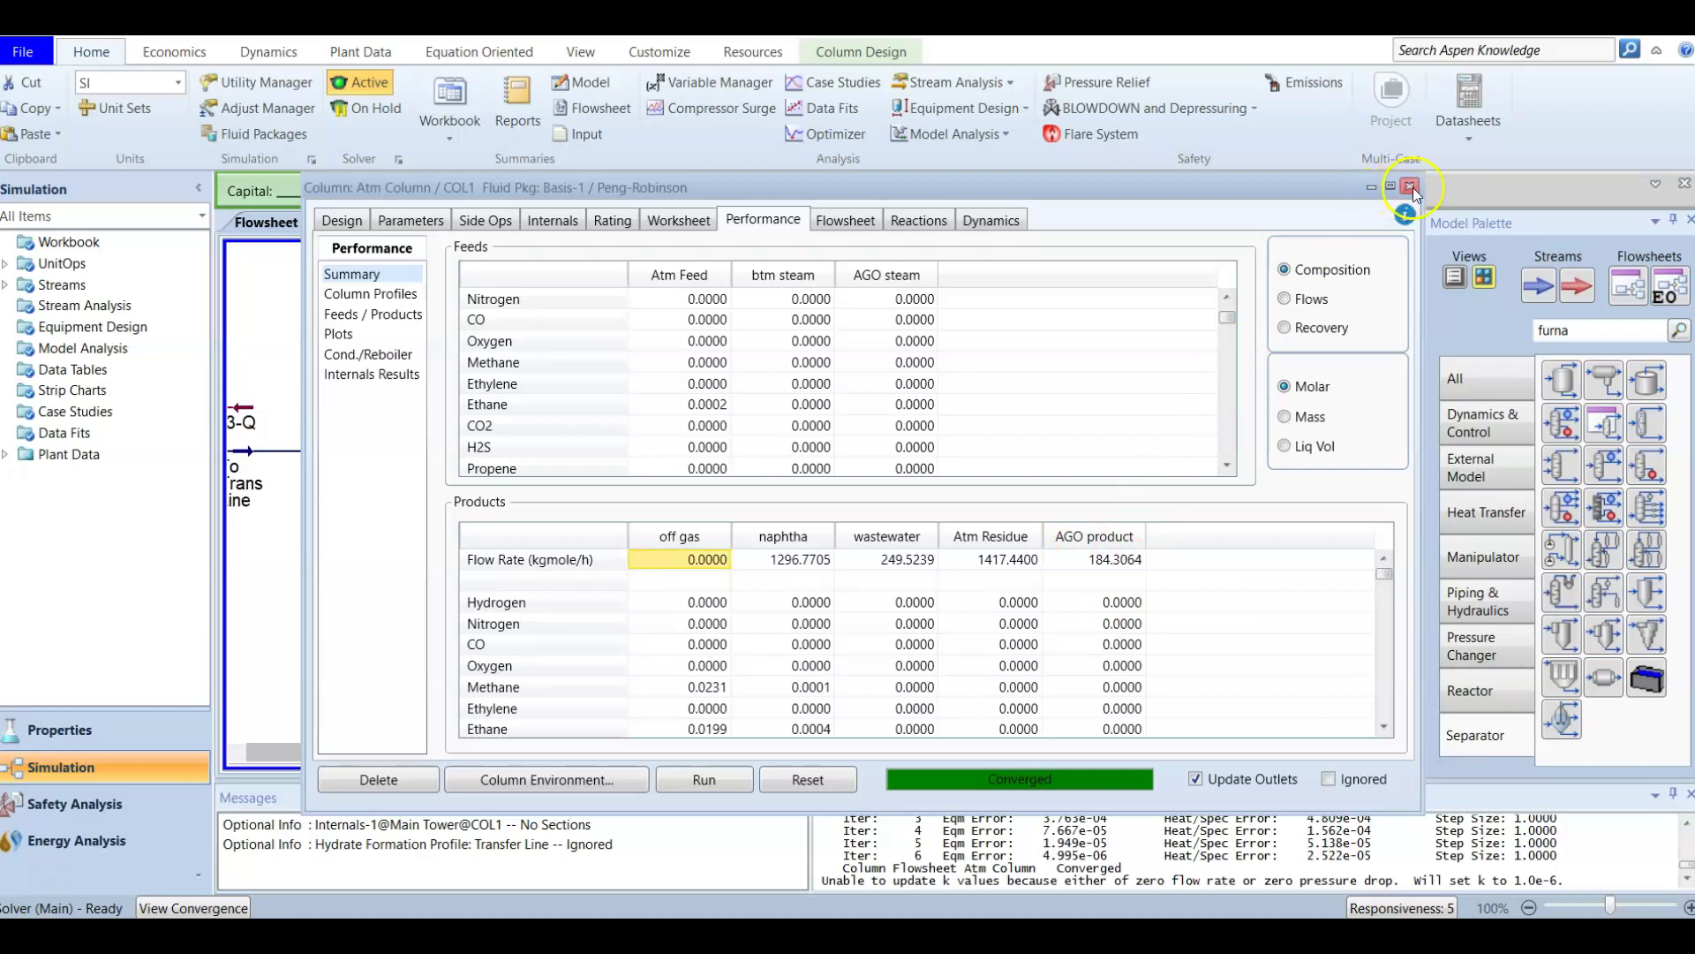
Close the column performance view, enter the Atm Column subflowsheet and leave only its flowsheet open
key("ctrl+F4")
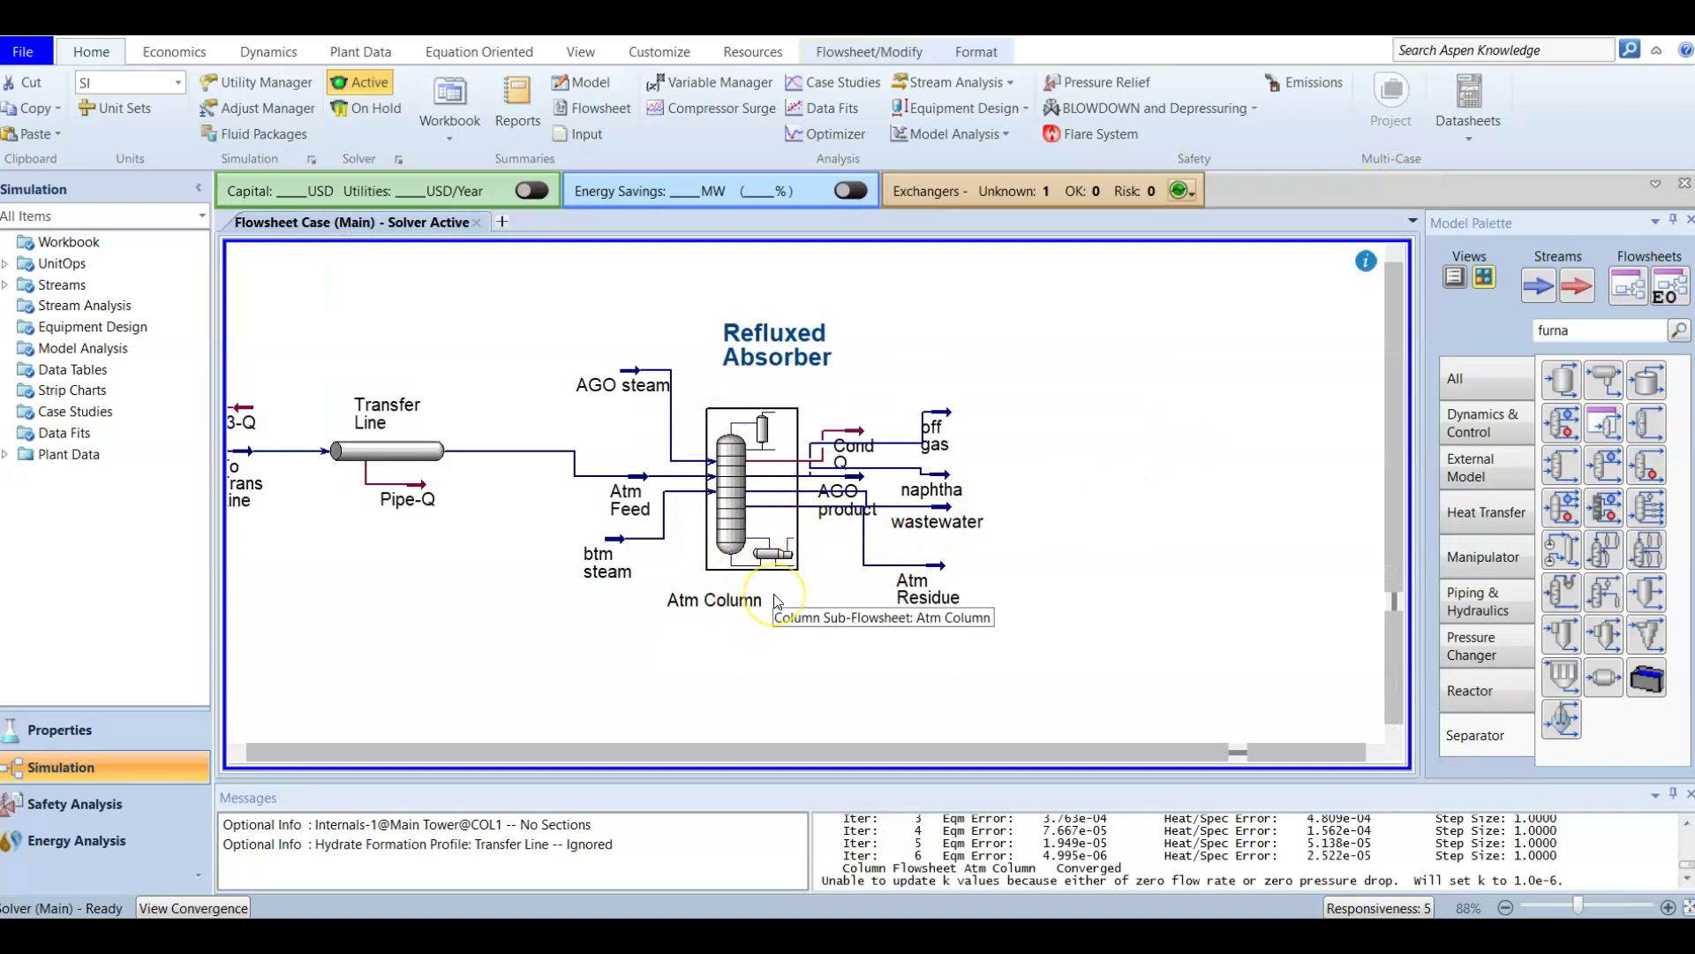
left_click(741, 519)
double_click(745, 526)
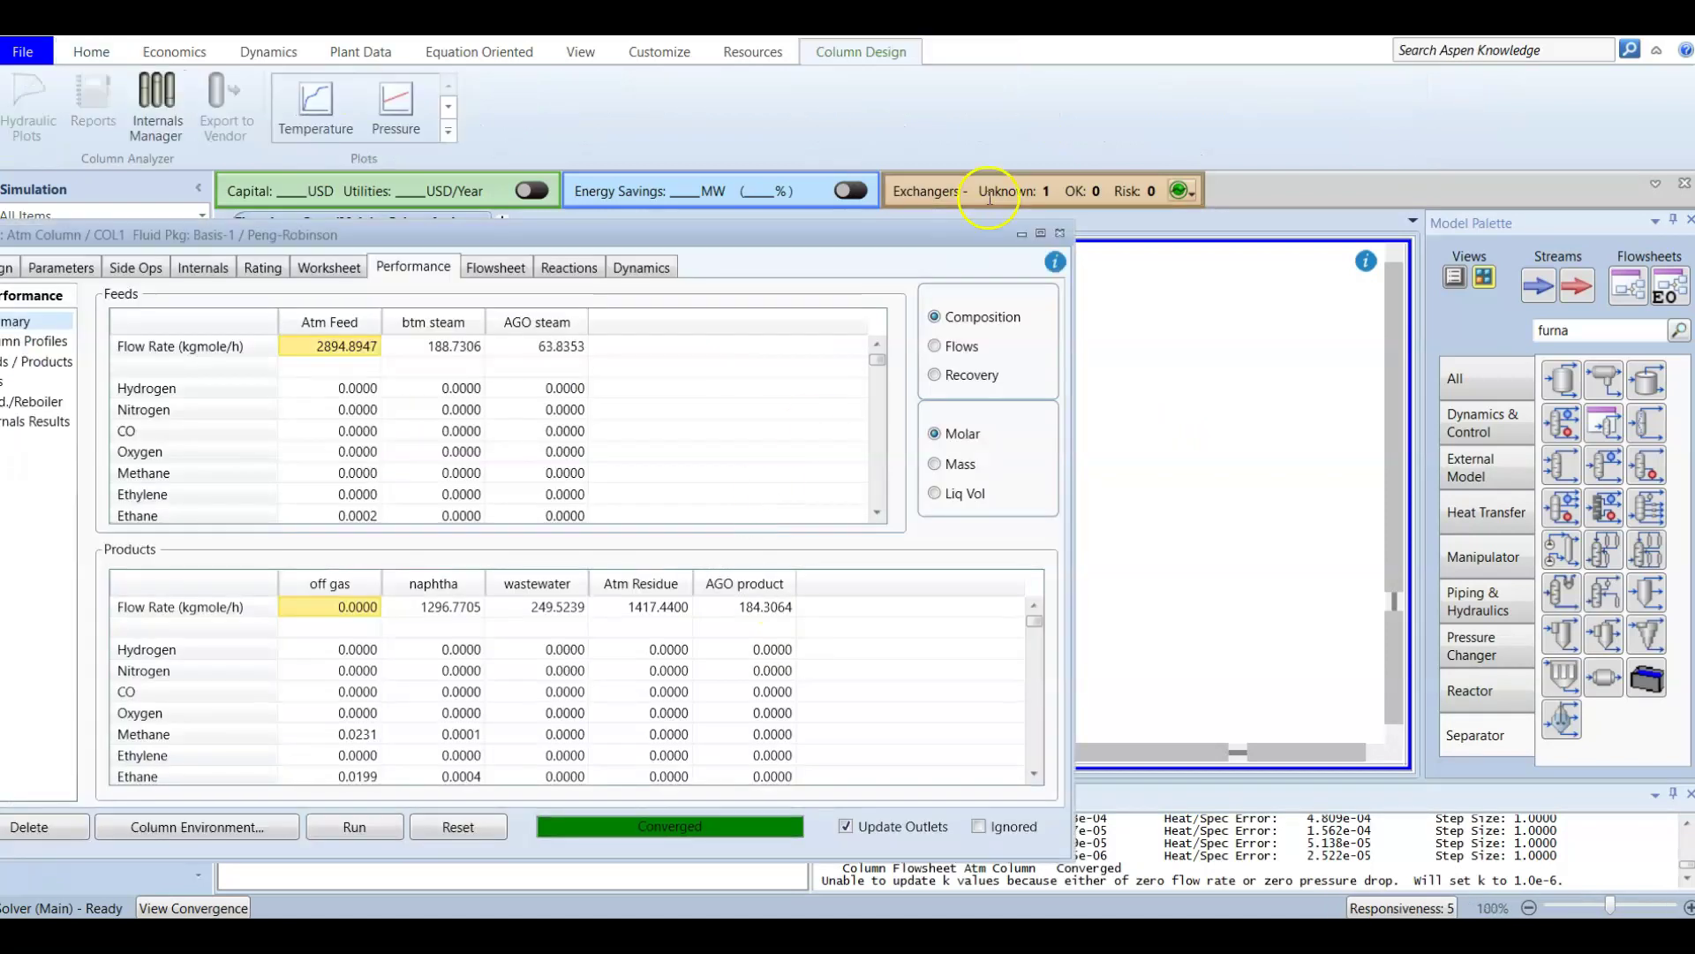
left_click(1060, 234)
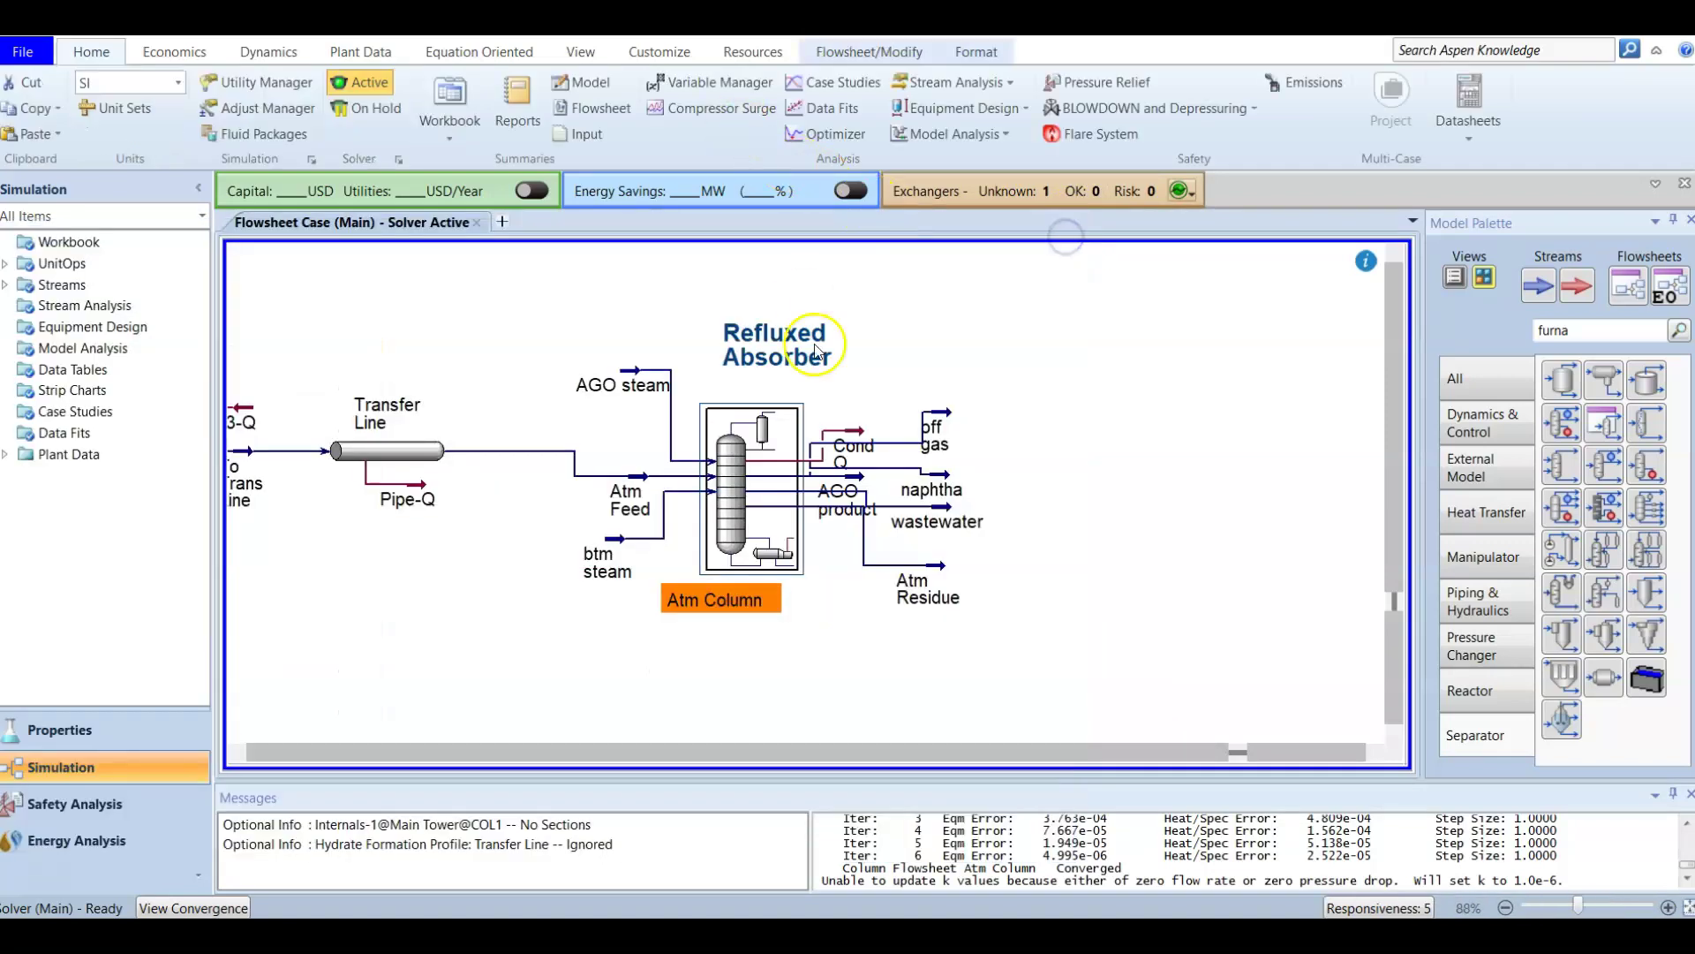
left_click(865, 55)
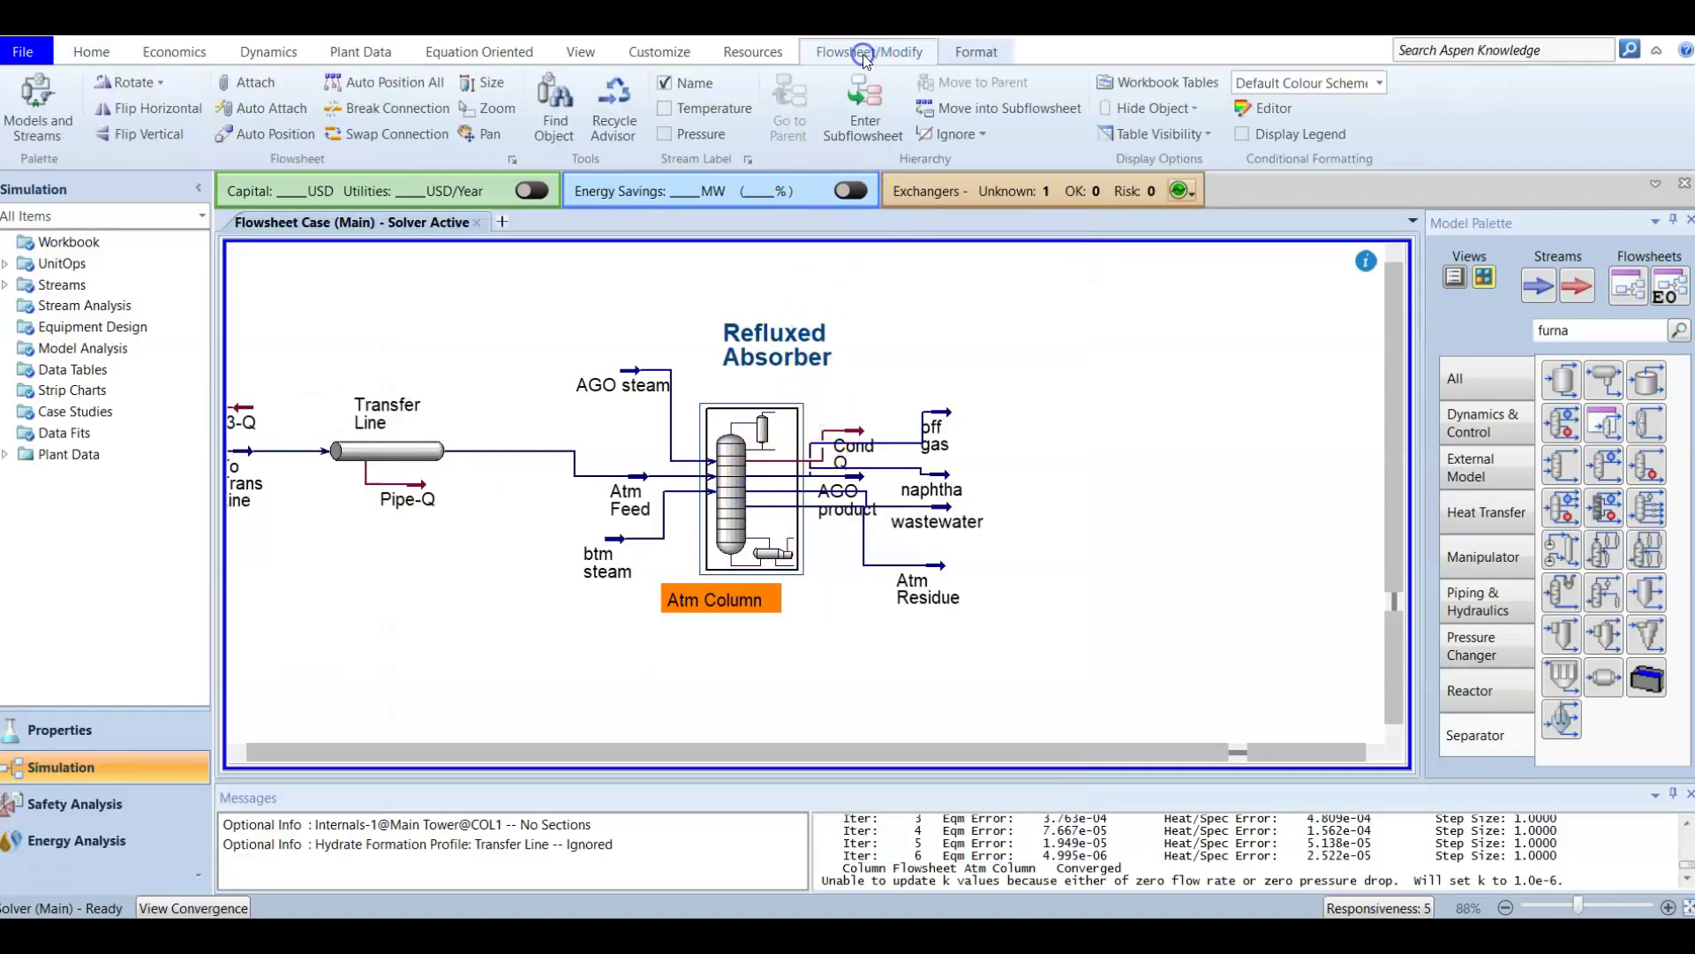
left_click(853, 137)
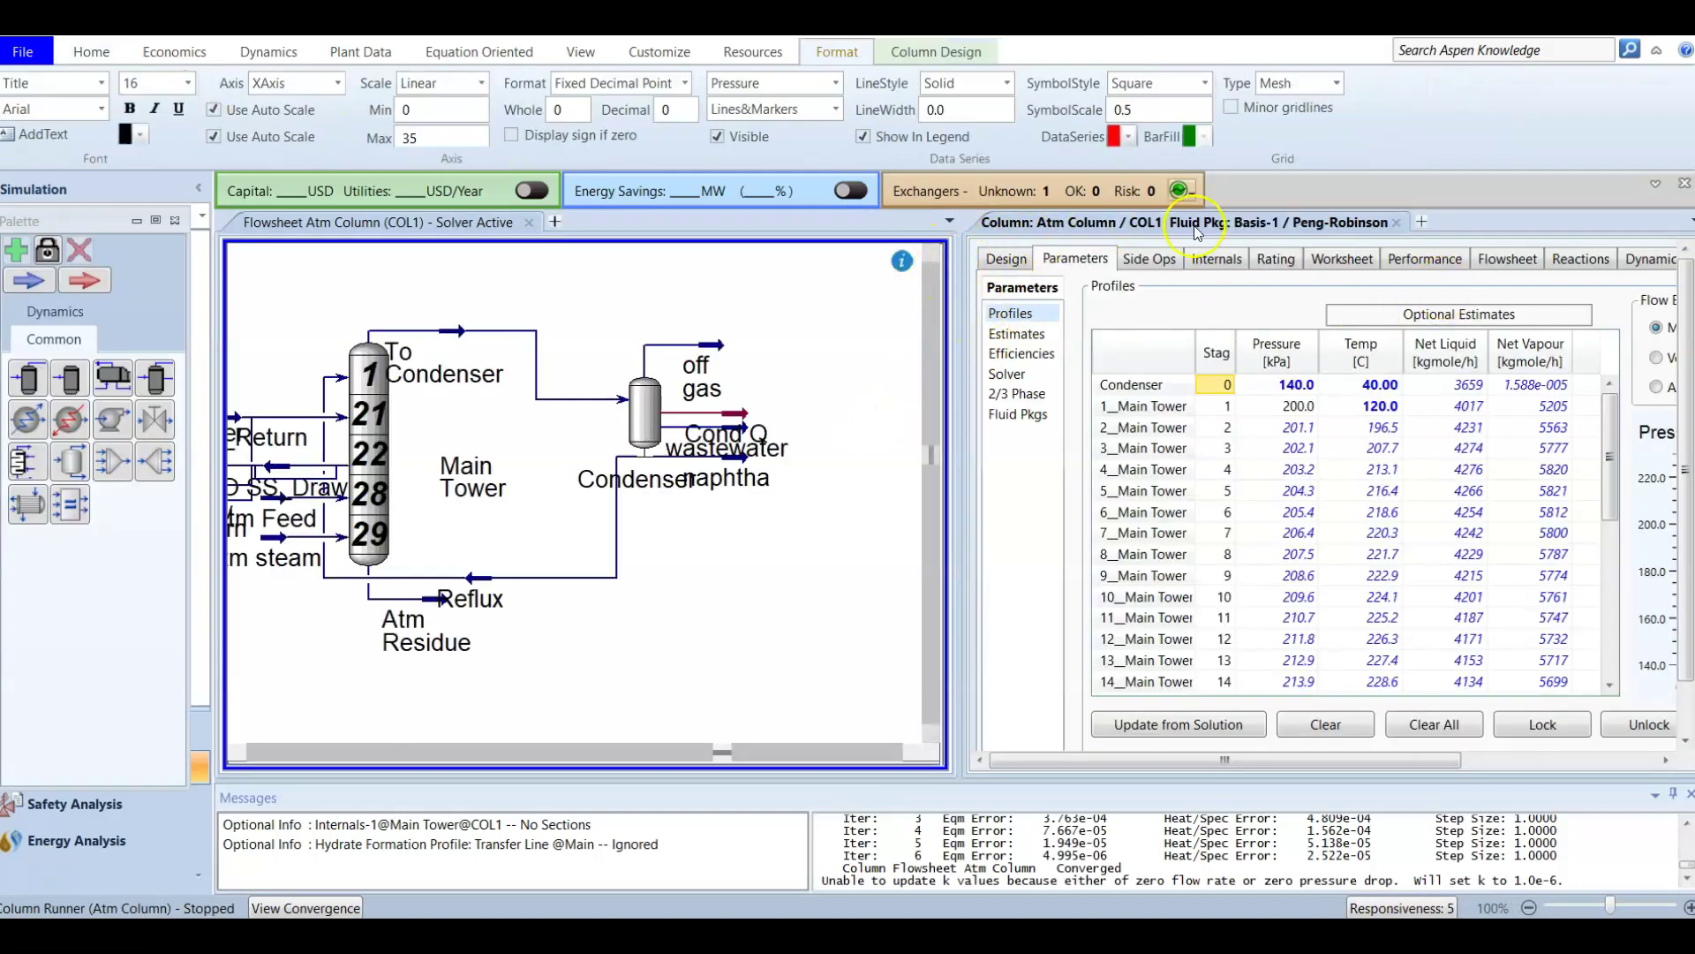
left_click(1396, 222)
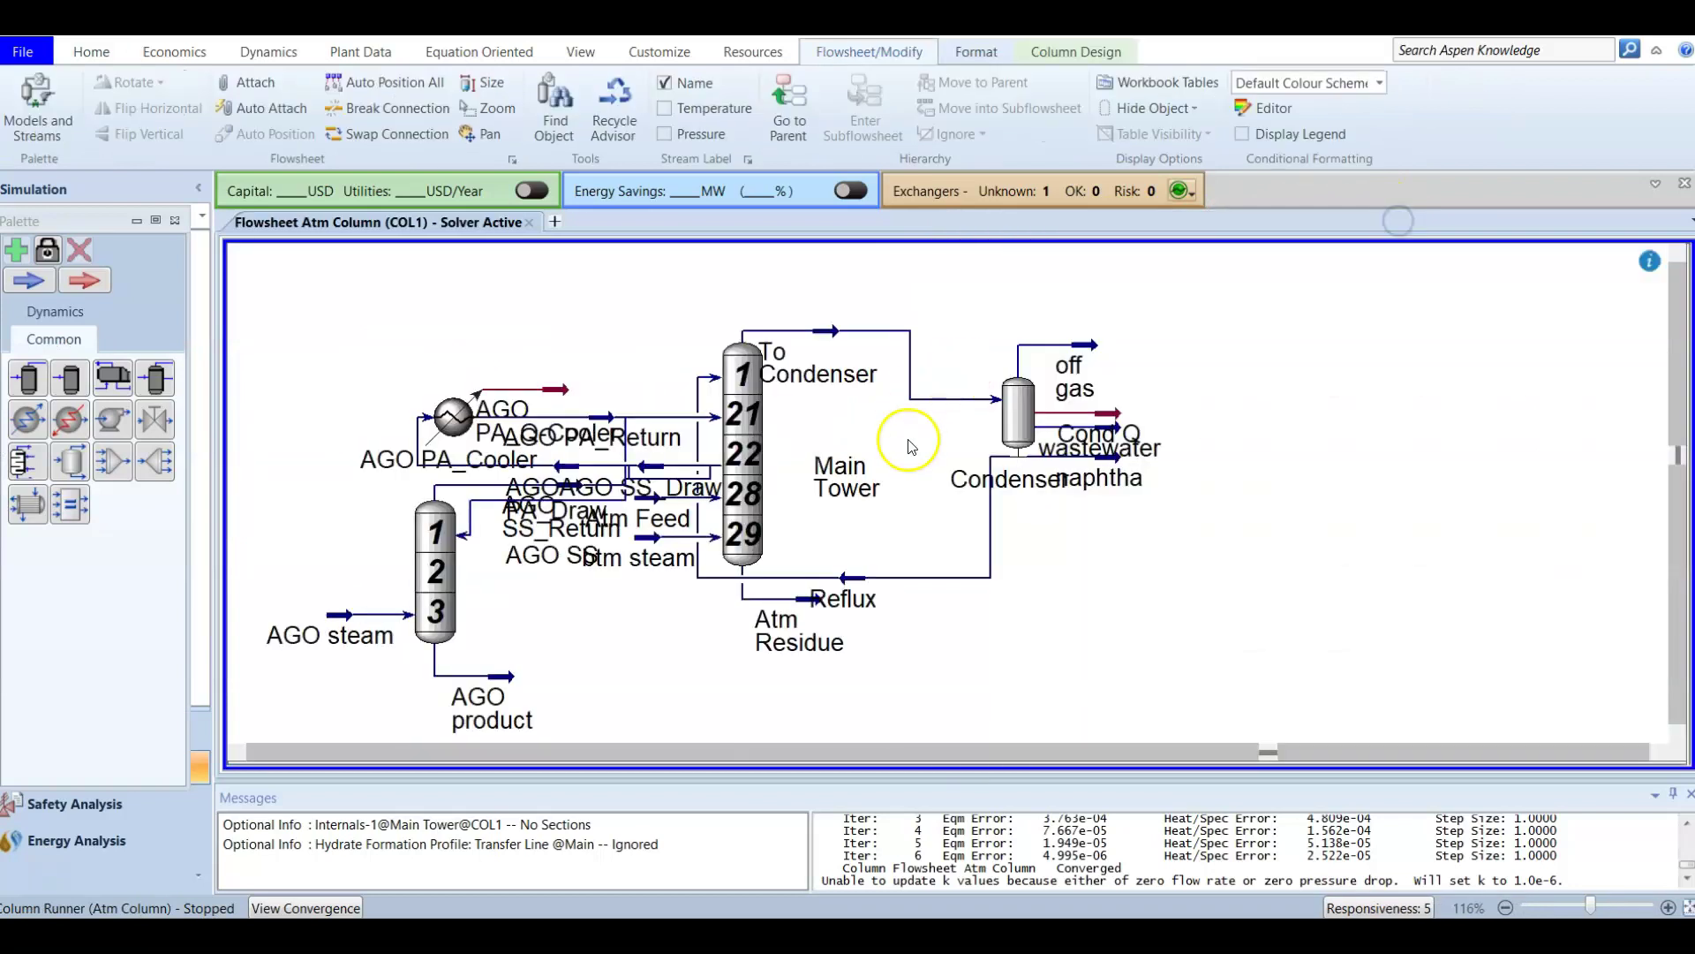
Rearrange the Condenser higher and nearer the Main Tower, routing Reflux above it and spreading out the off gas, Cond Q, wastewater and naphtha streams
mouse_move(437, 577)
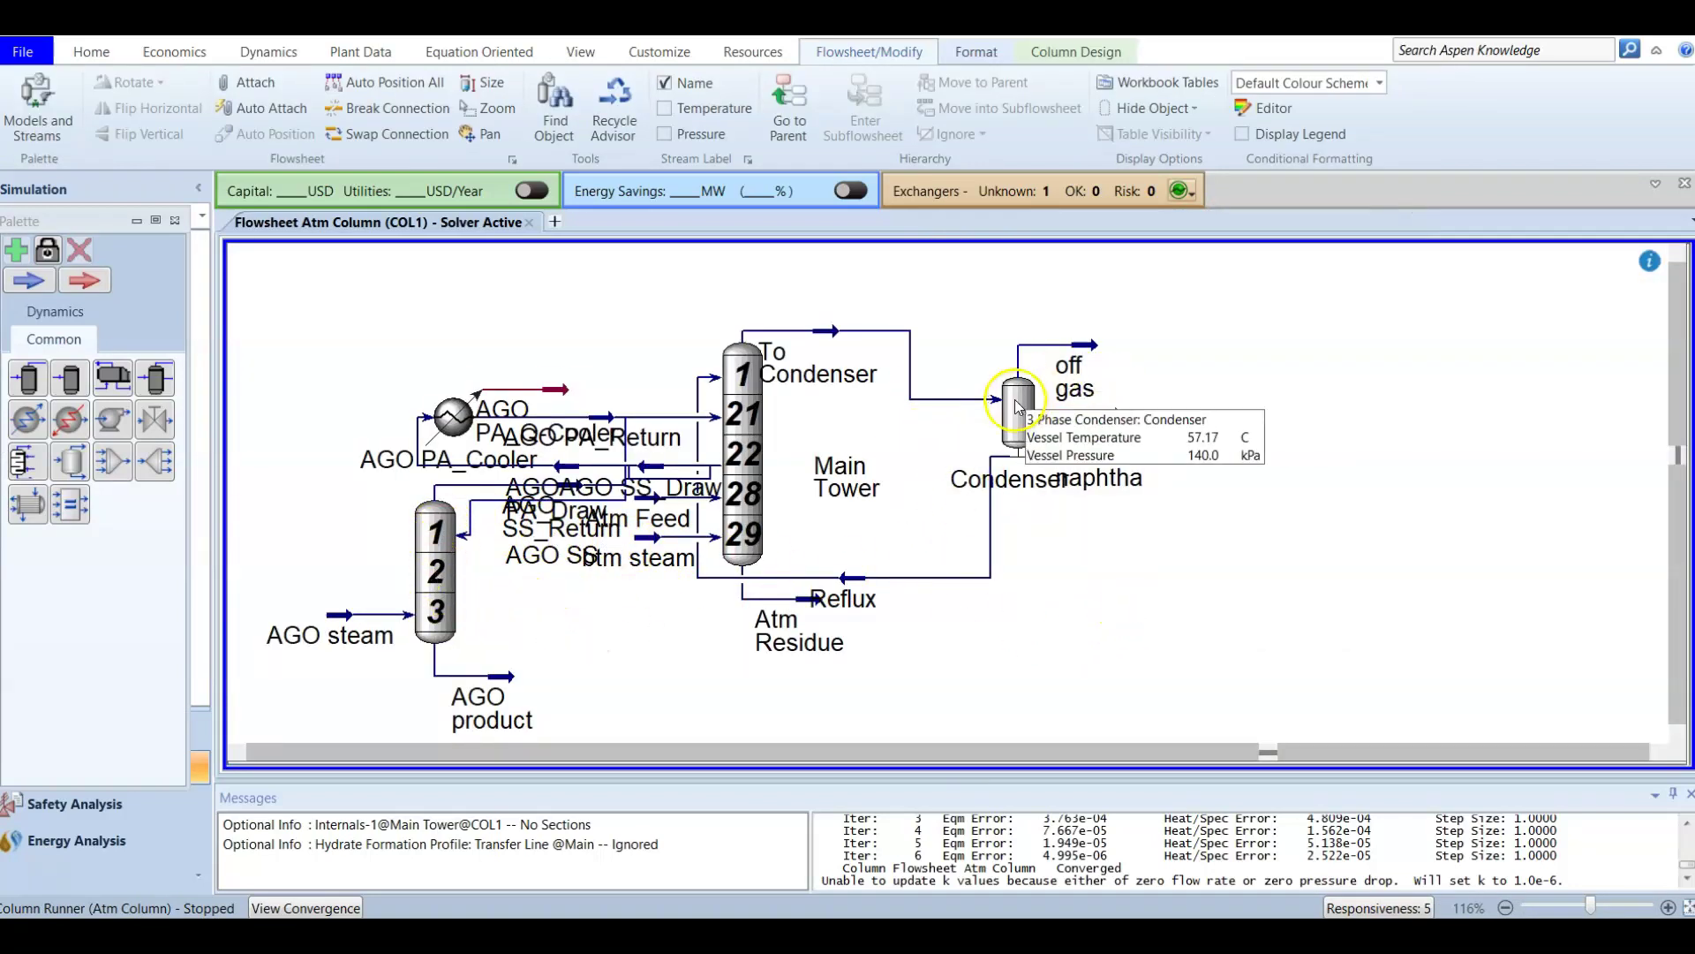
left_click(1018, 406)
left_click_drag(1207, 369, 1184, 345)
left_click(1225, 521)
mouse_move(1199, 372)
left_click(1030, 462)
left_click(1011, 288)
left_click(1176, 333)
mouse_move(1055, 362)
left_click(1183, 406)
left_click_drag(1056, 378, 1220, 401)
left_click_drag(1296, 327, 1296, 327)
left_click(1294, 433)
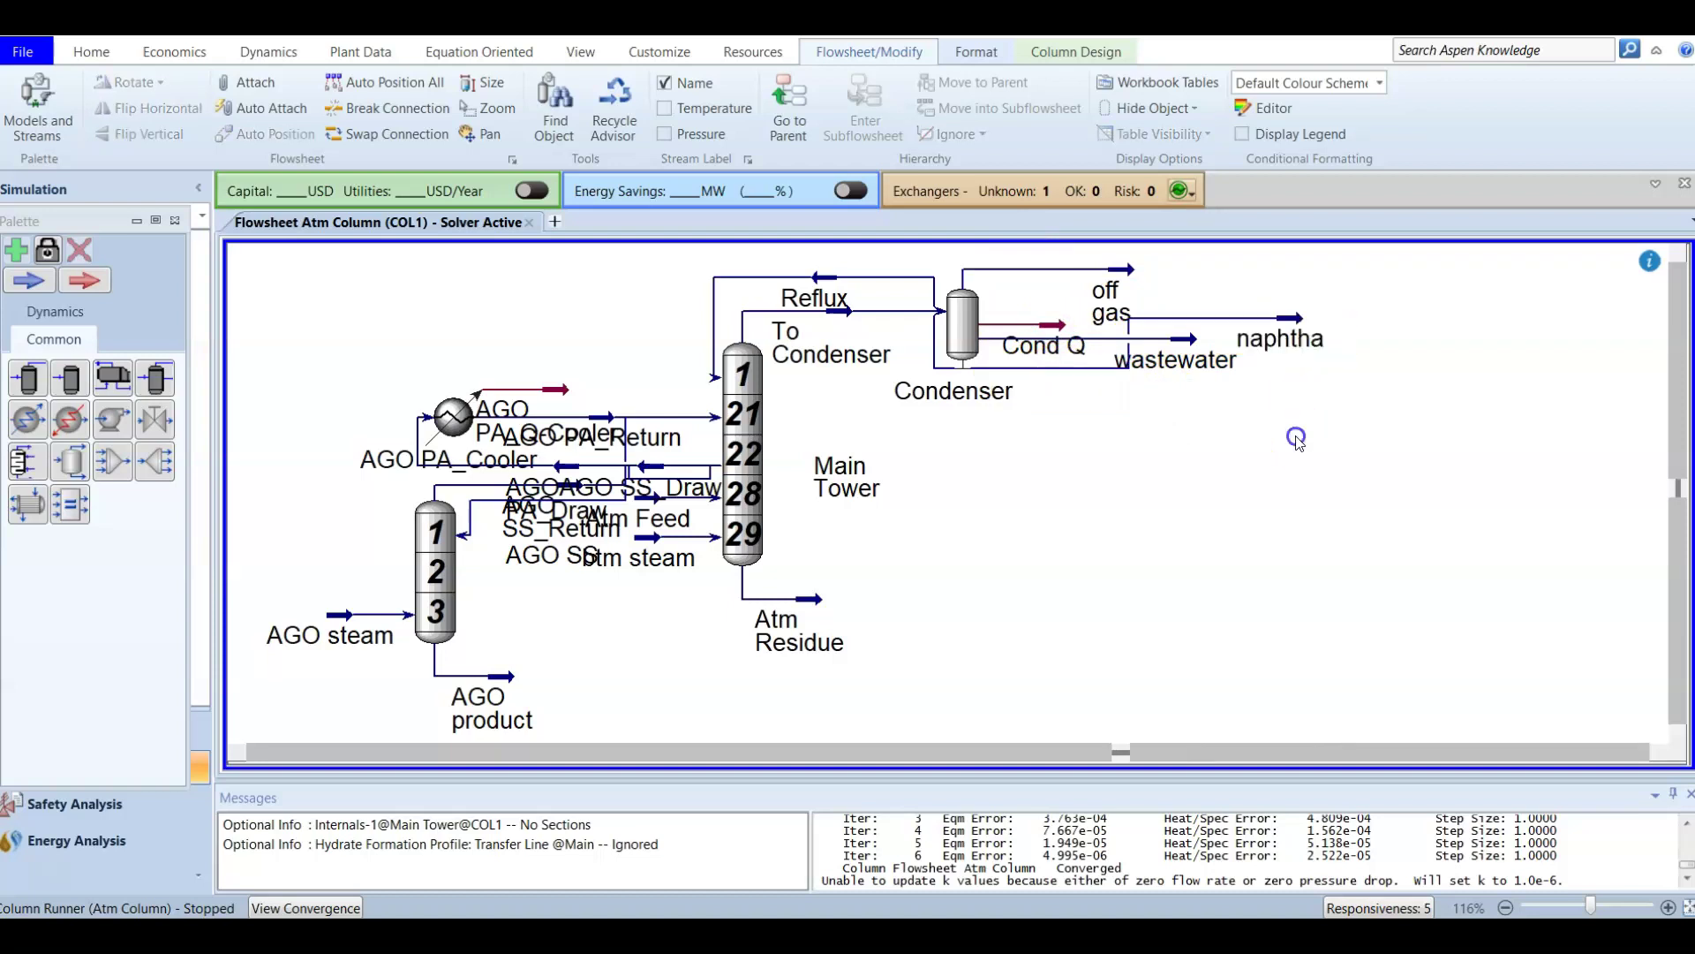
Move the naphtha stream below the wastewater stream so its line leaves from beneath the Condenser
left_click(1285, 321)
left_click_drag(1272, 400, 1133, 414)
left_click(1108, 513)
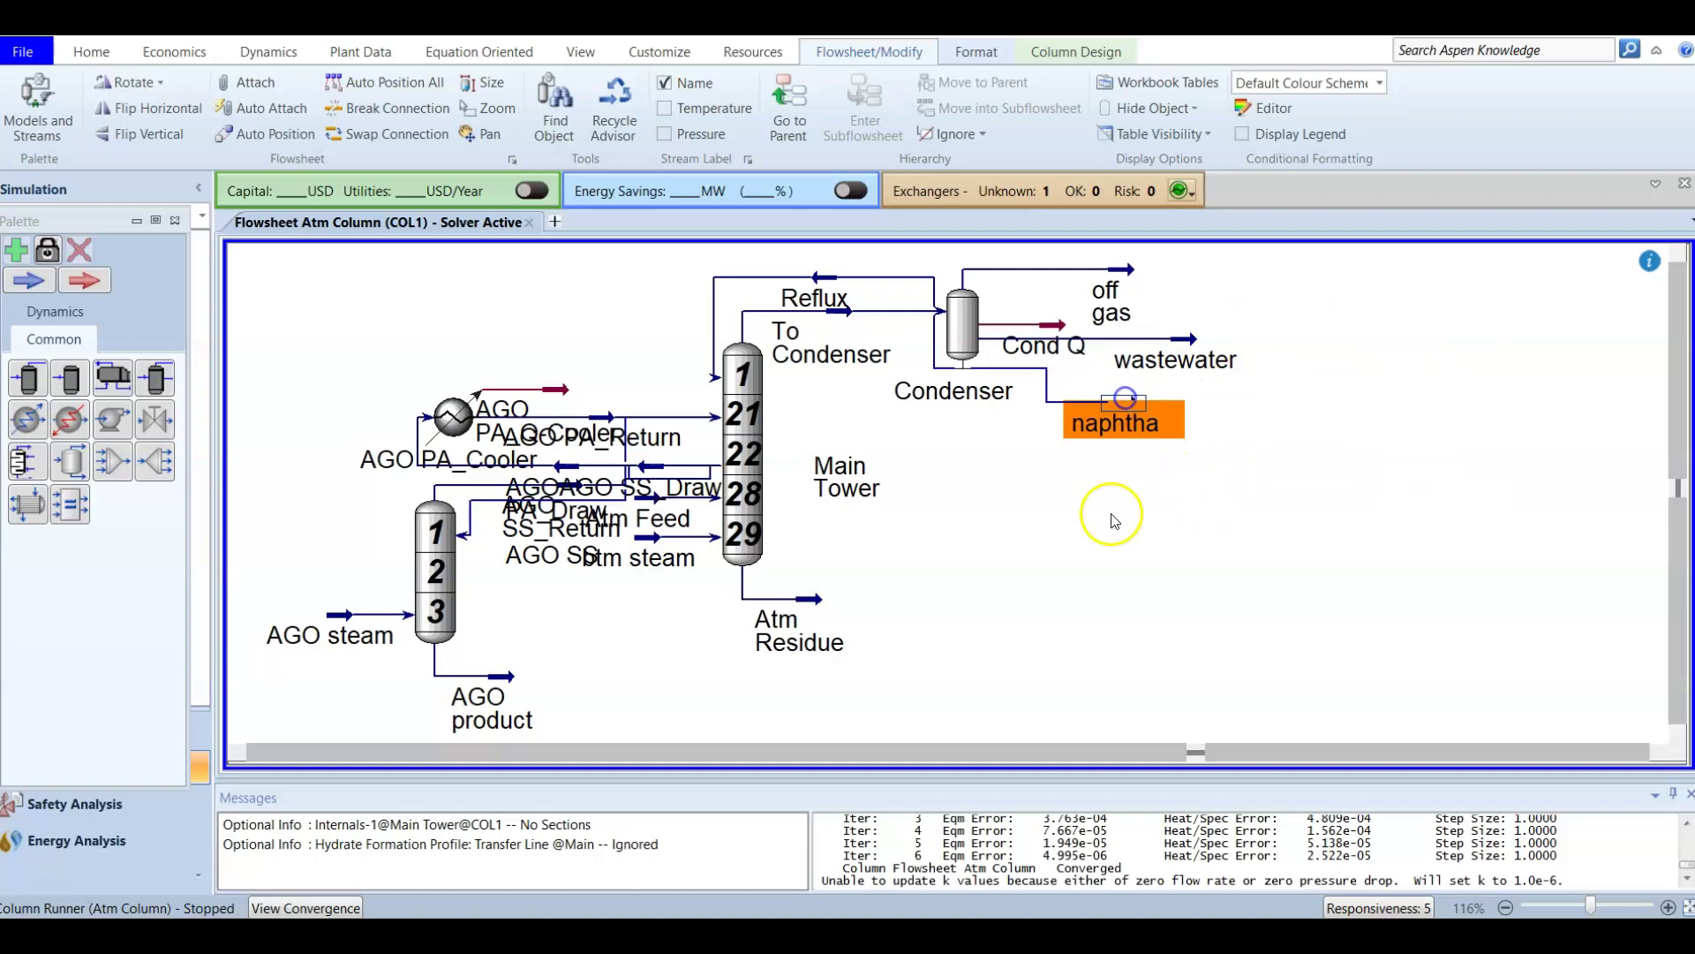
Move the Atm Residue stream down and out under the naphtha stream, and place the AGO product stream just above it
left_click_drag(795, 618, 1110, 662)
left_click(1227, 574)
left_click(446, 620)
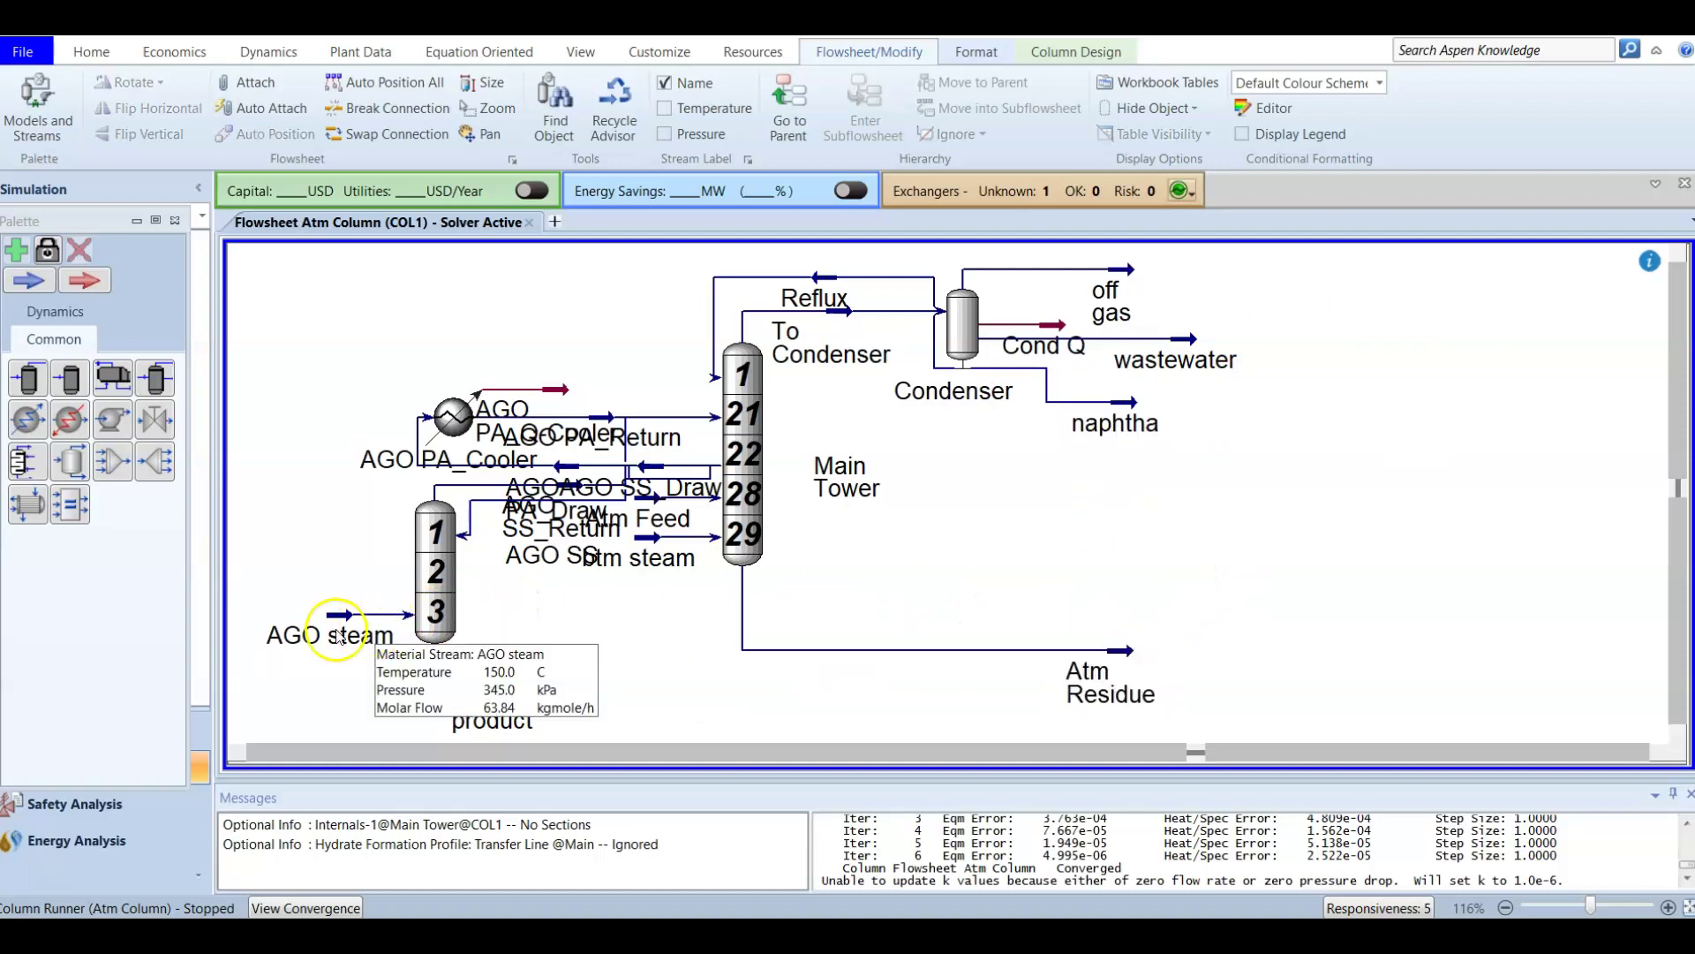
left_click(501, 682)
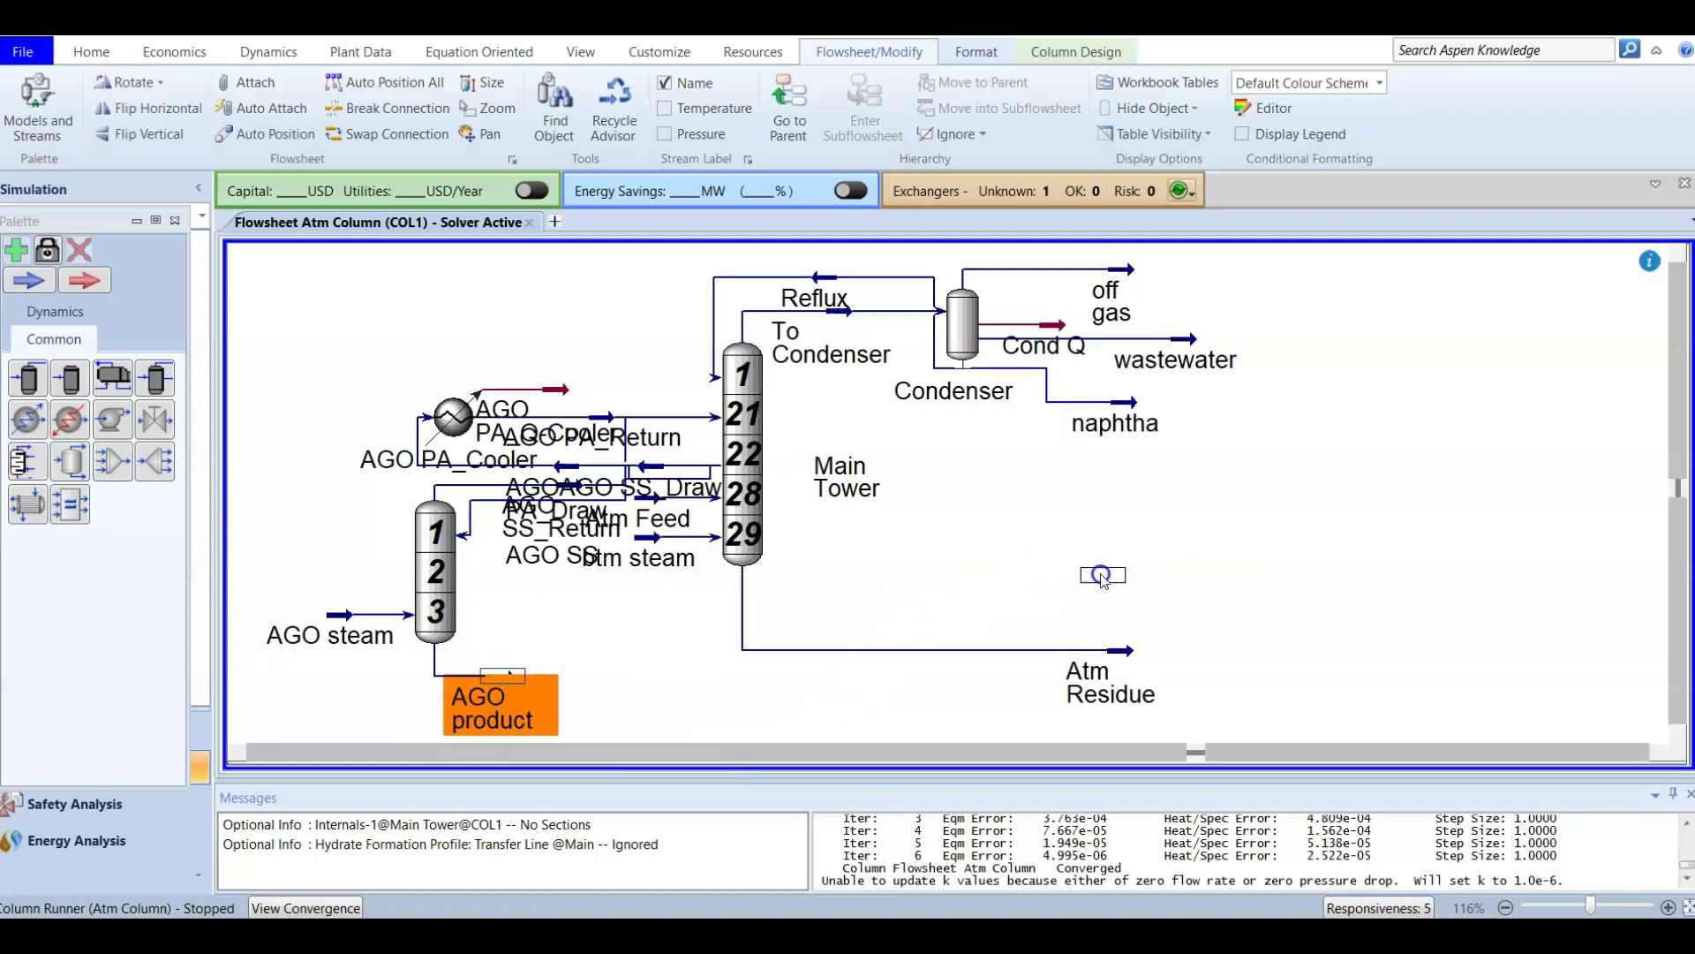
left_click_drag(1105, 578, 1106, 583)
left_click(1212, 606)
mouse_move(1105, 591)
mouse_move(435, 530)
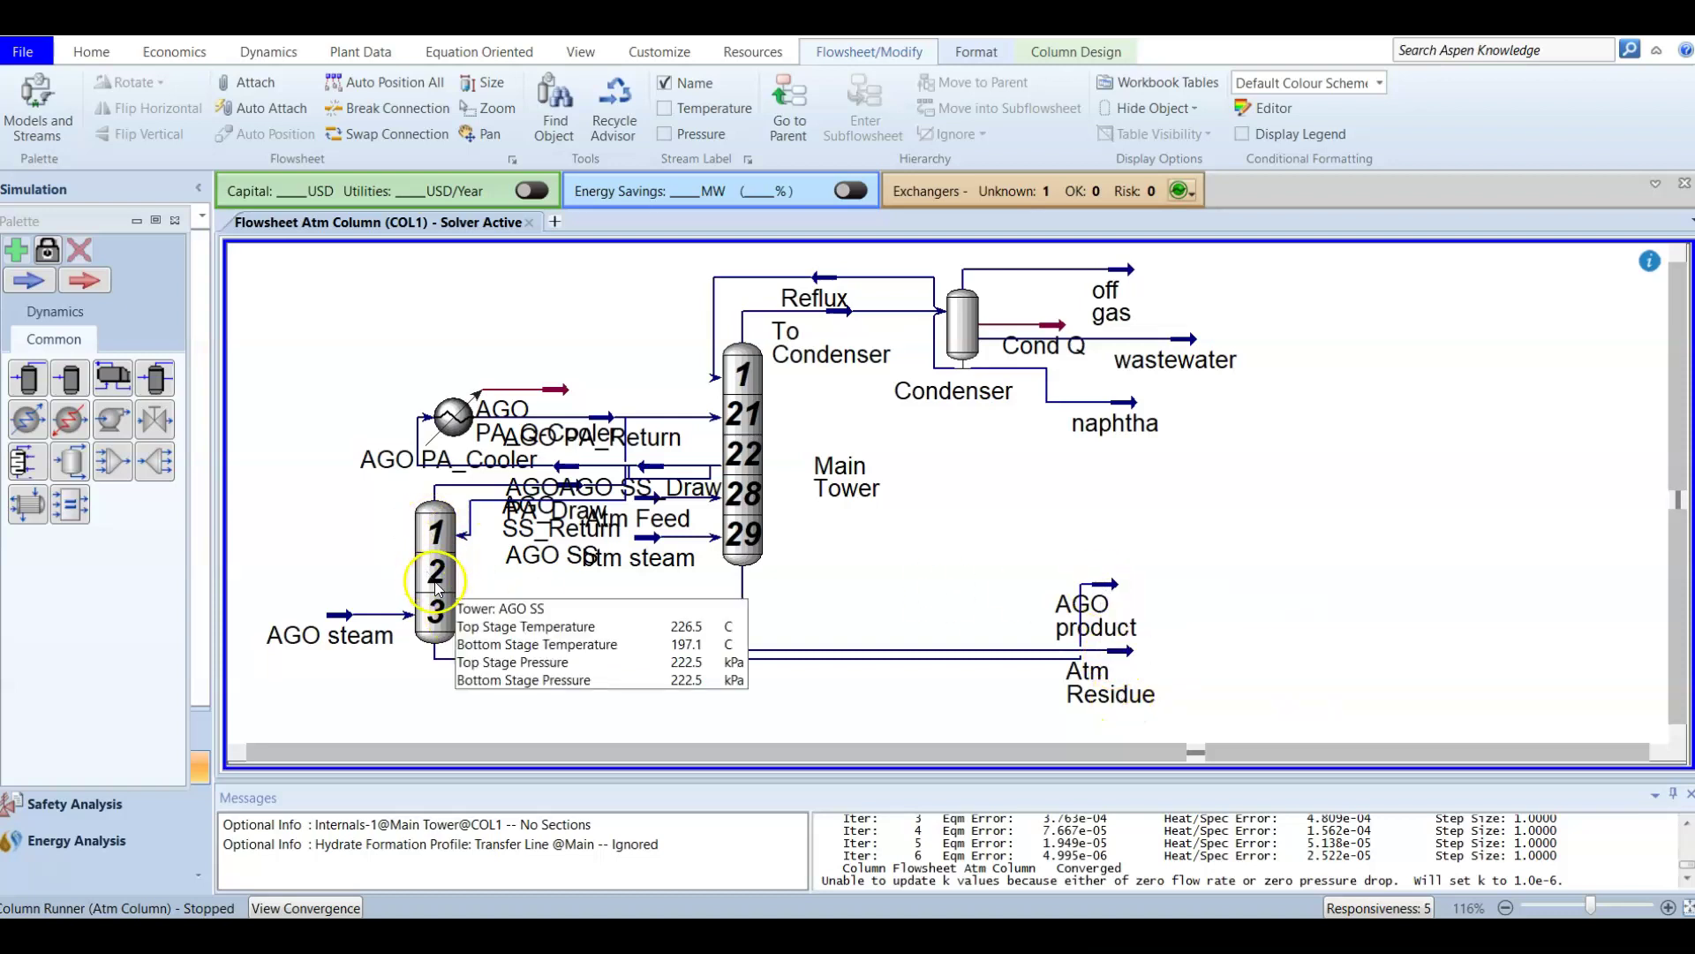
Move AGO PA_Cooler up and away from the Main Tower, and review its worksheet conditions and performance profiles
left_click_drag(453, 416, 373, 372)
double_click(375, 373)
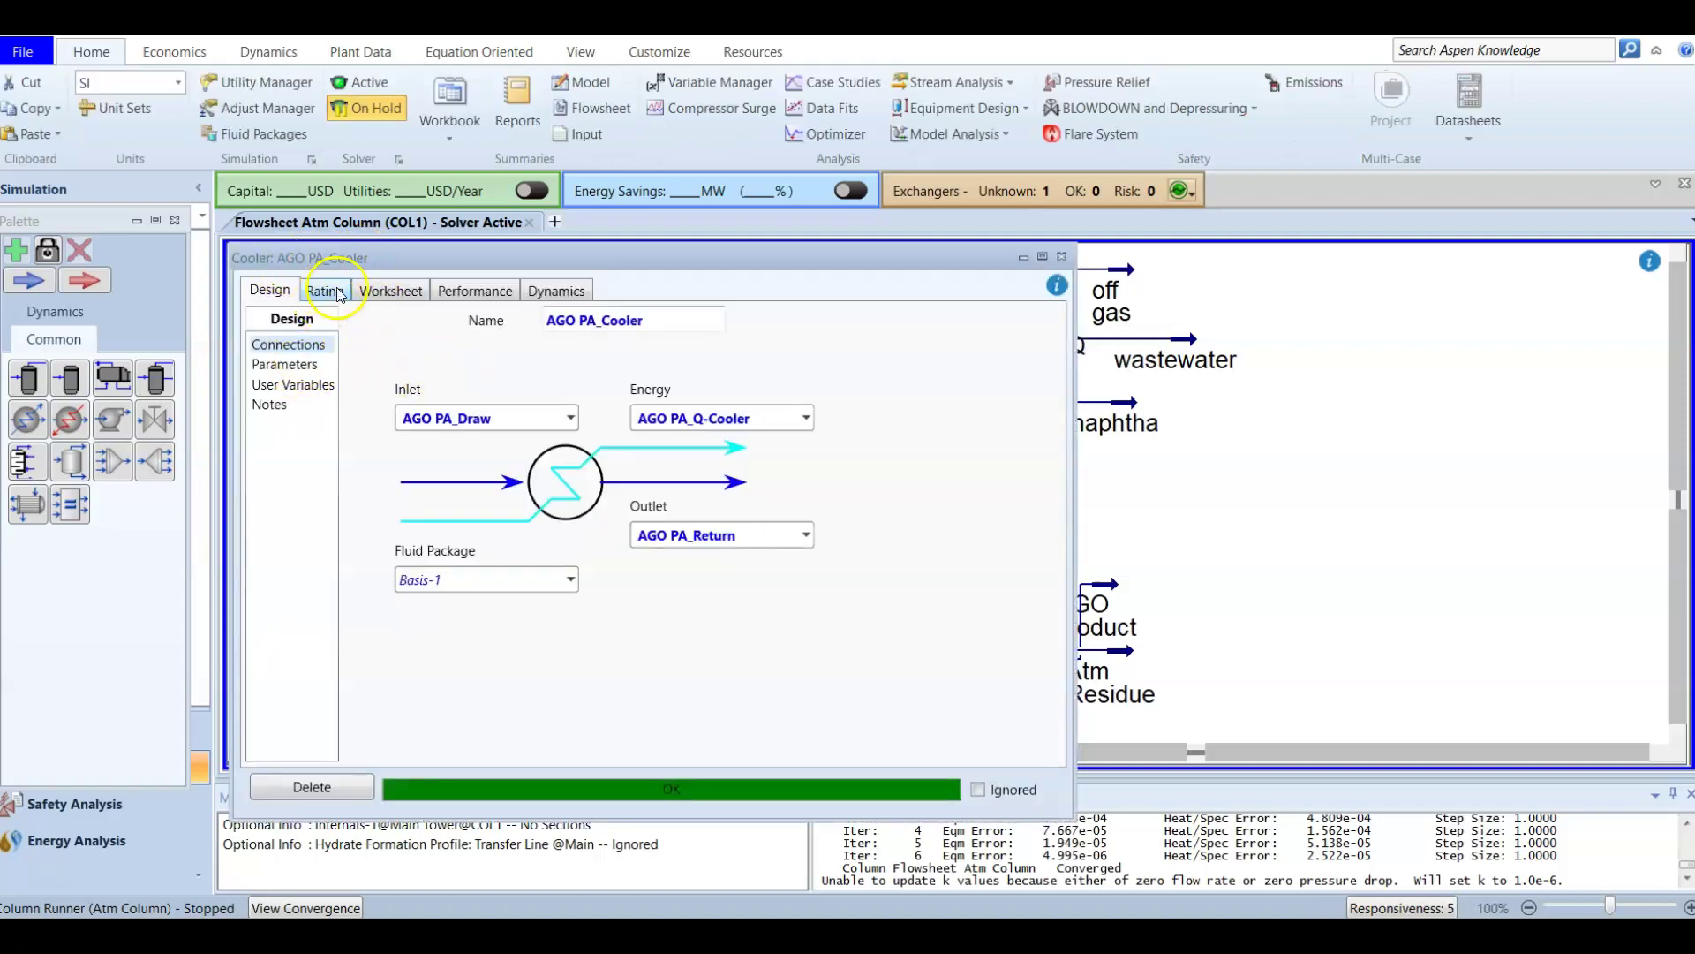
left_click(389, 291)
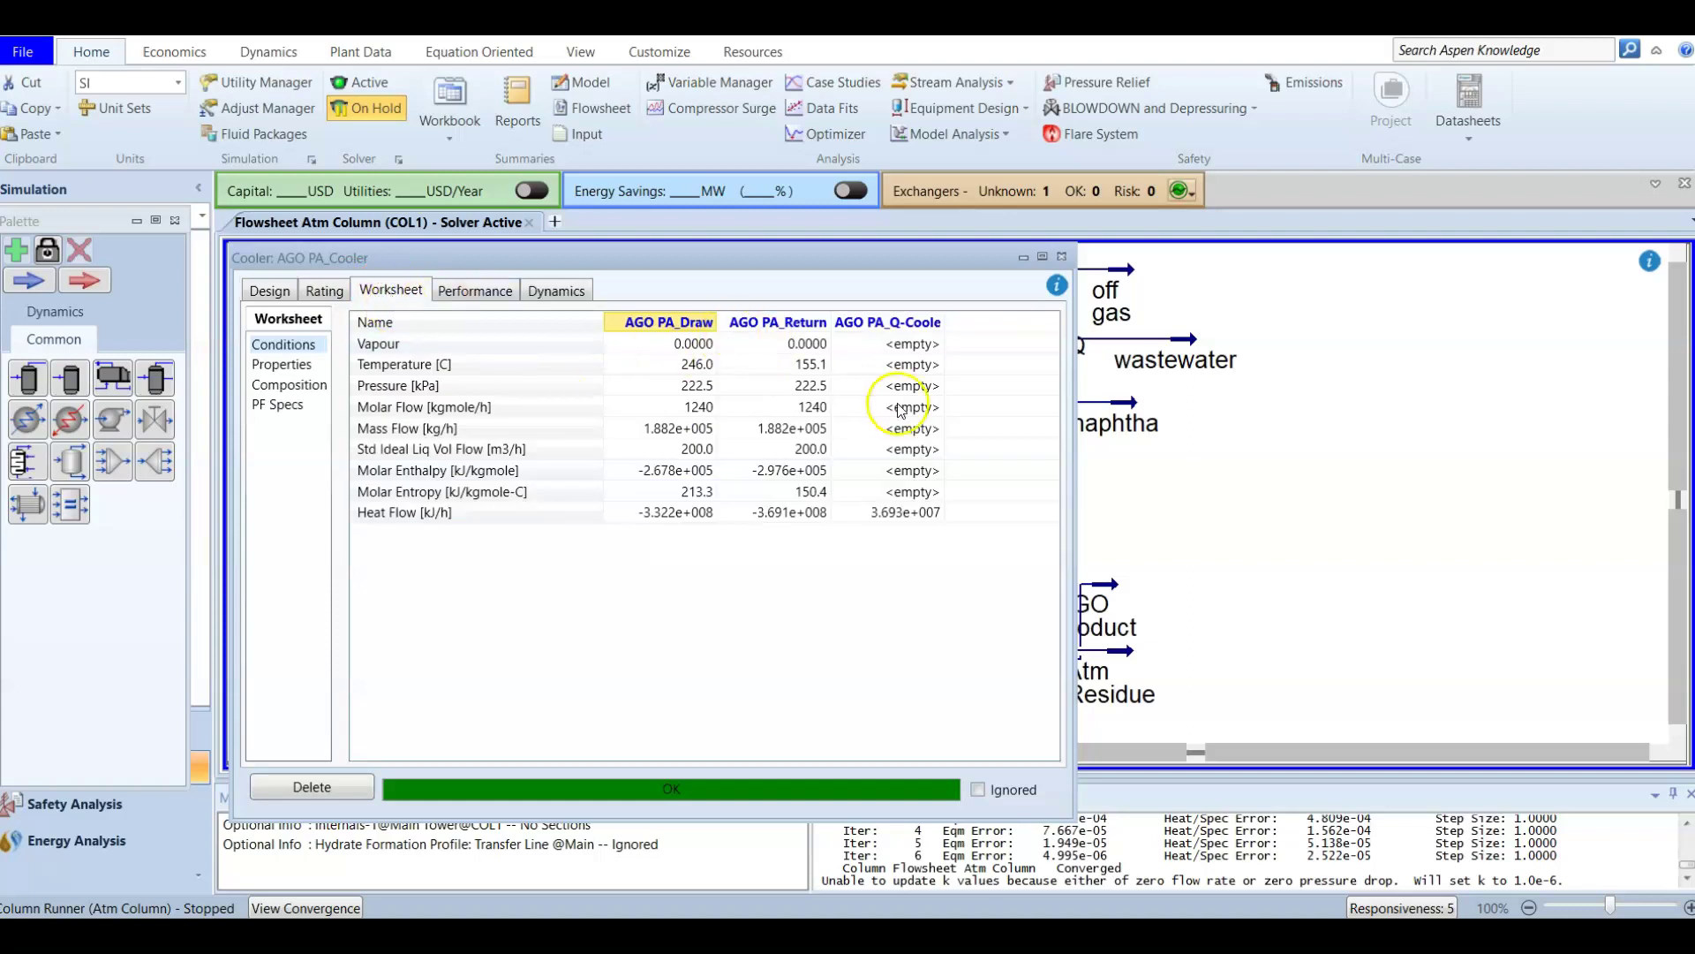
left_click(507, 292)
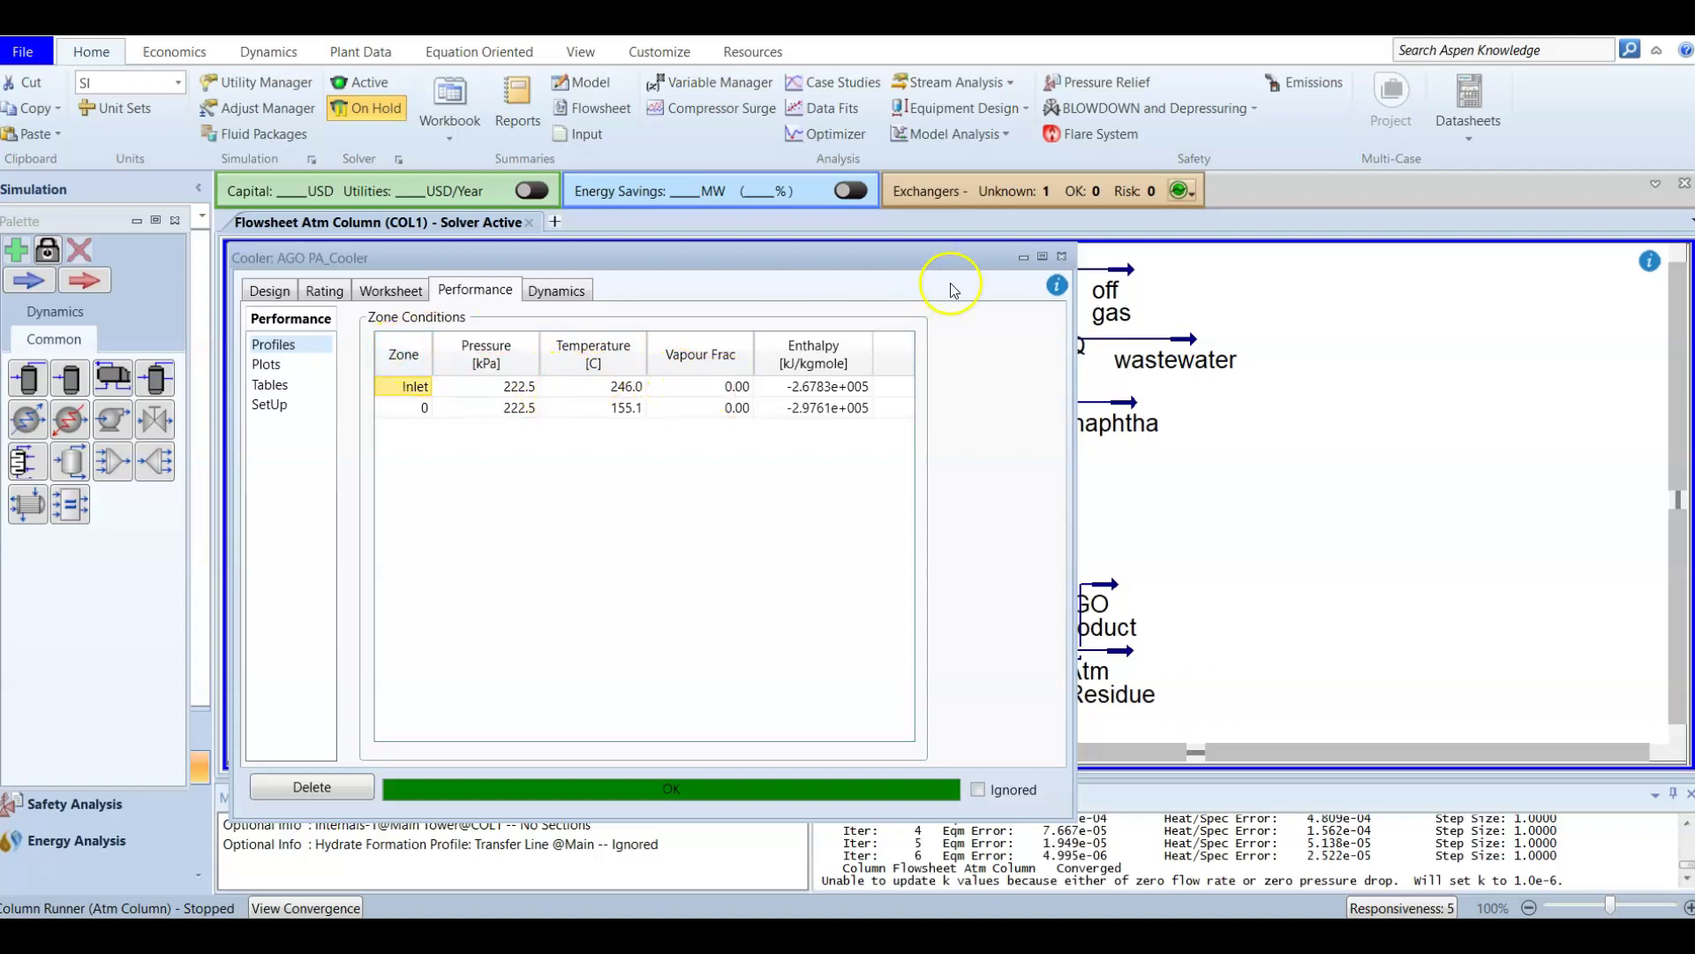
left_click(1062, 256)
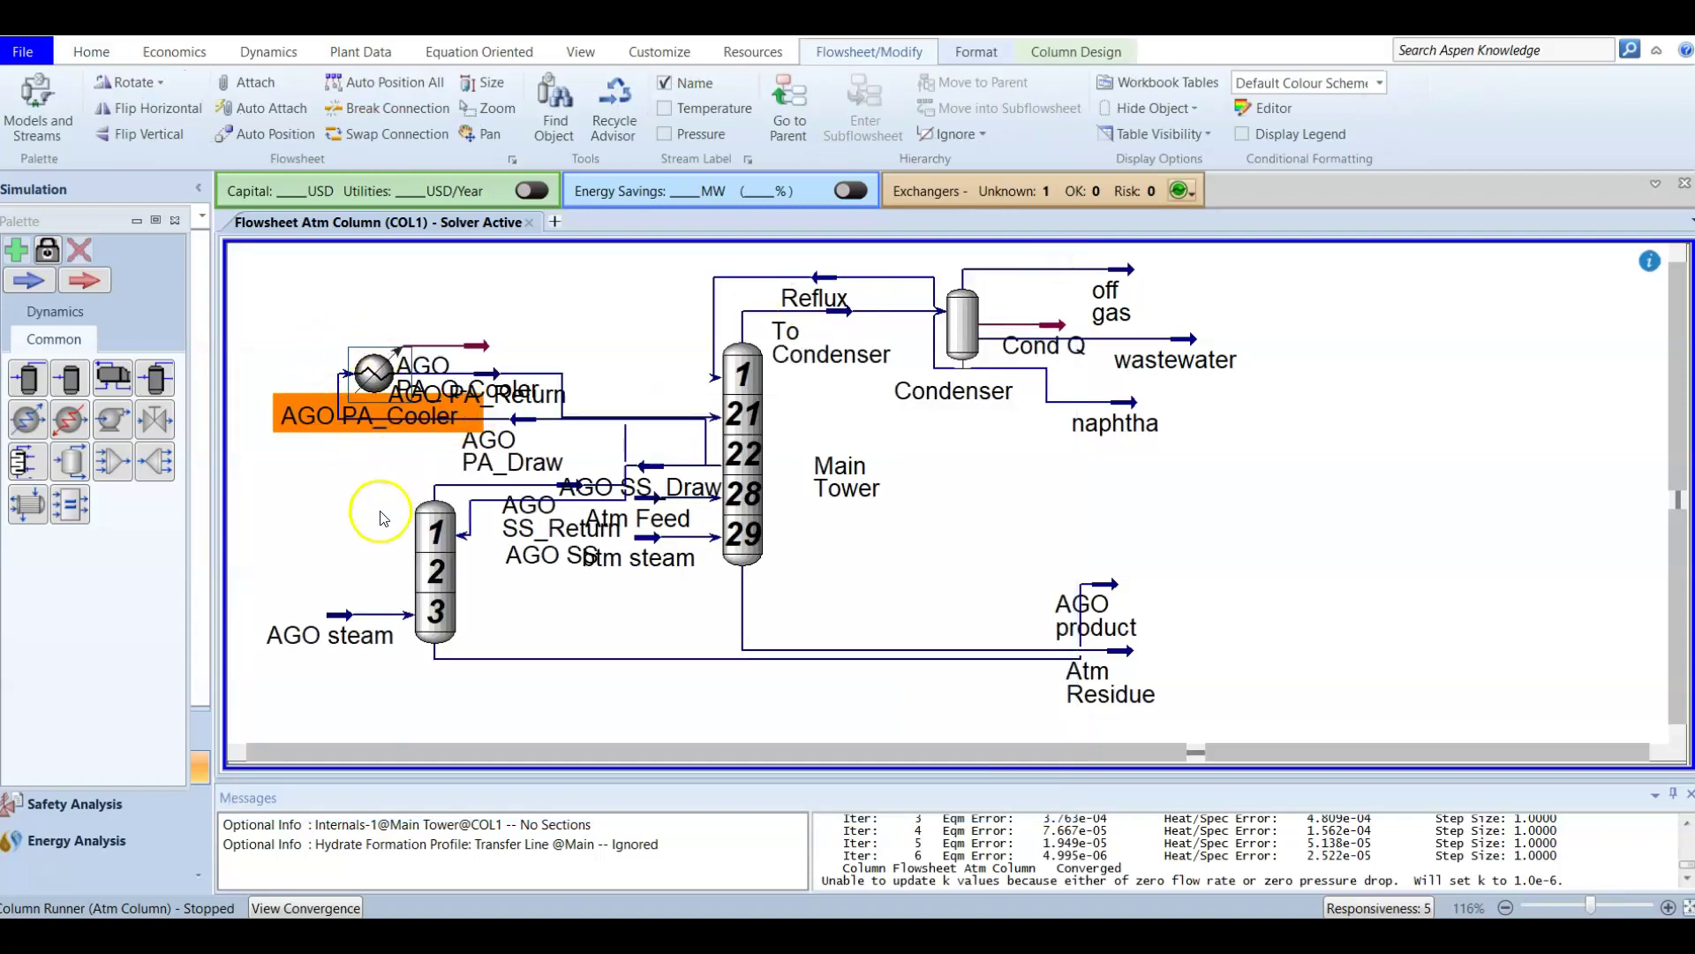
Review the AGO SS tower's design connections, side draws, number of stages and tower type
double_click(433, 576)
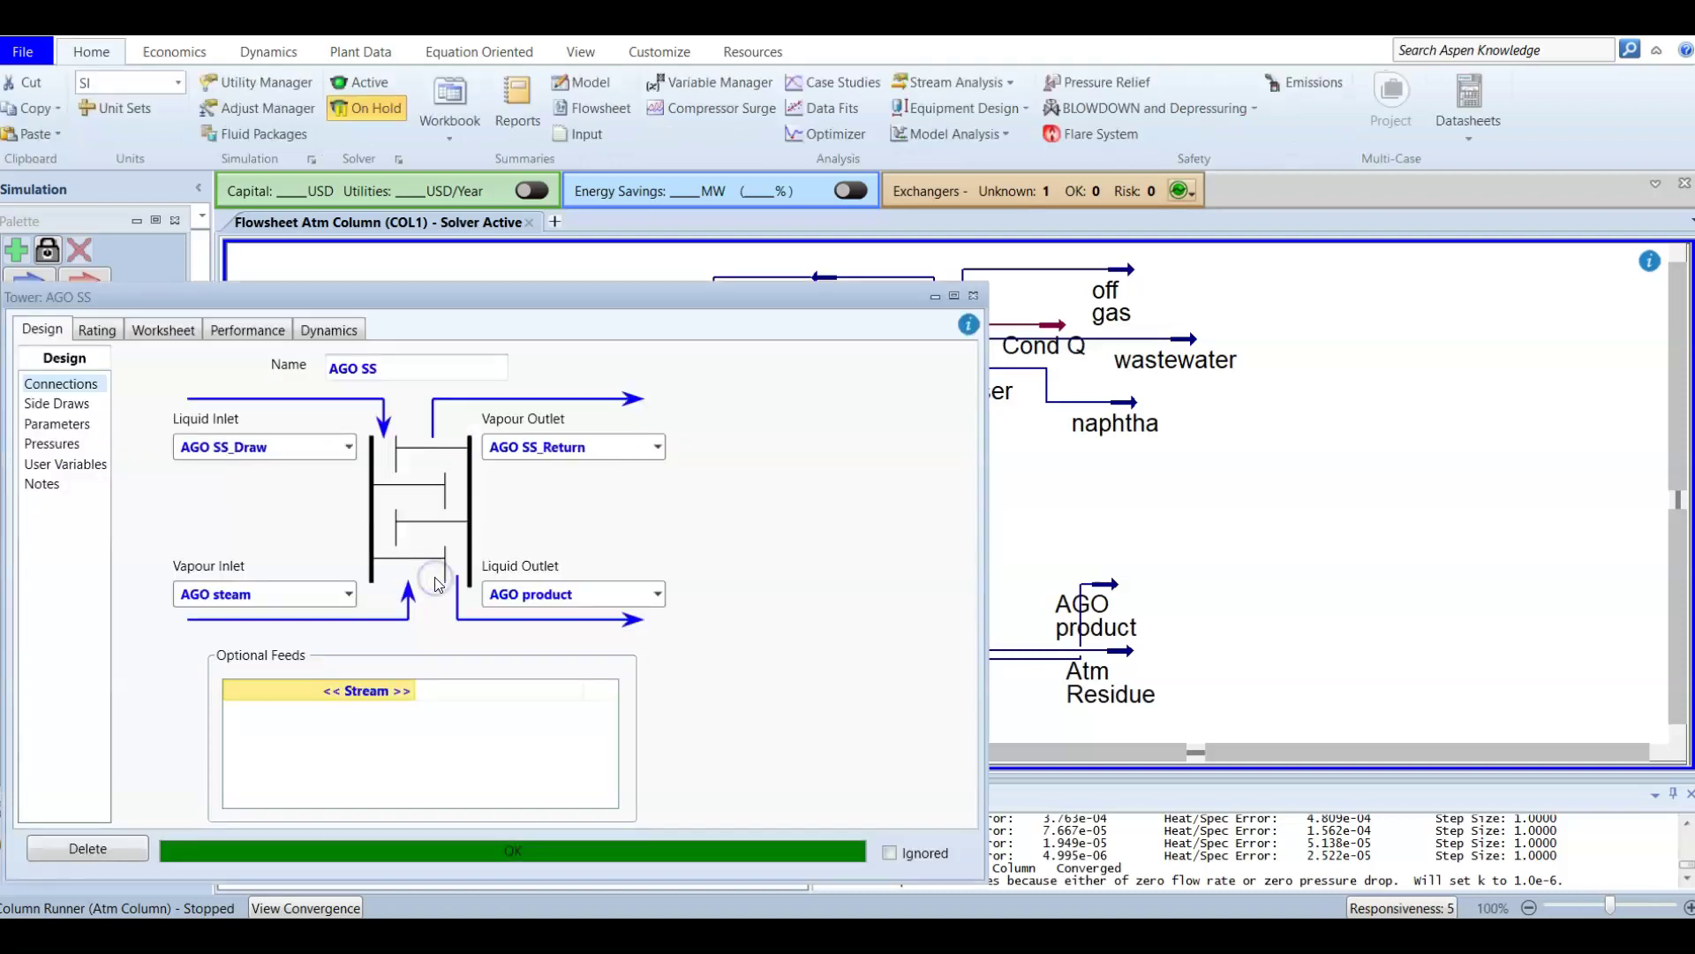
left_click_drag(449, 301, 779, 252)
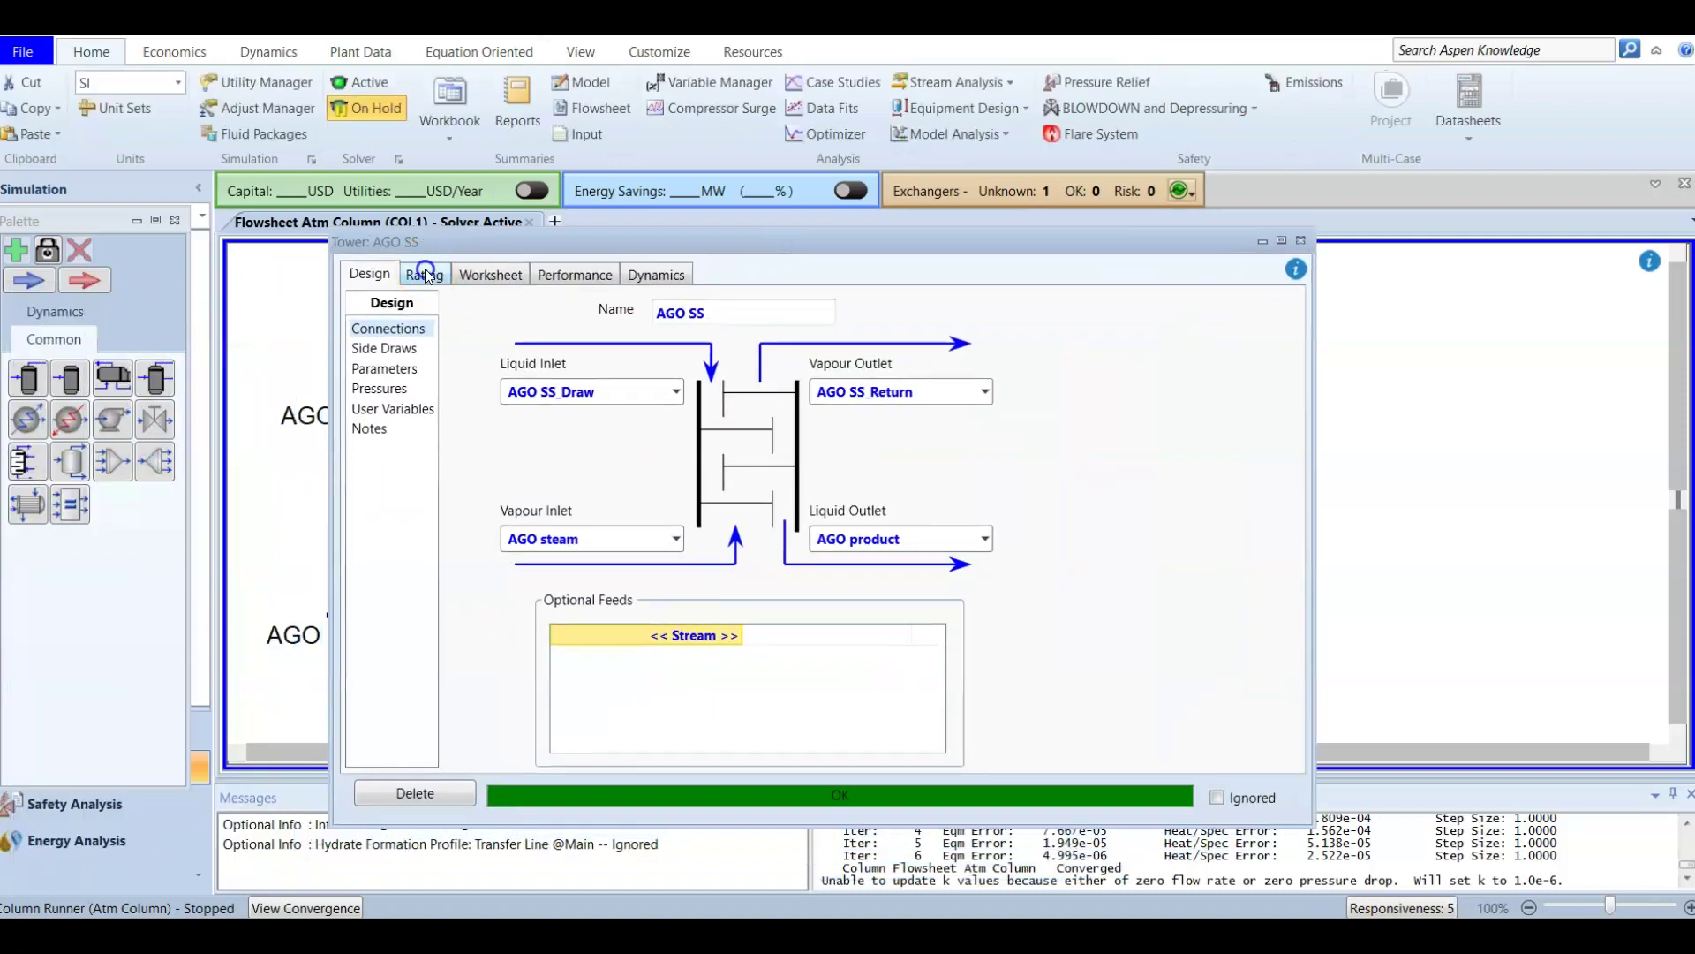
left_click(425, 275)
left_click(379, 278)
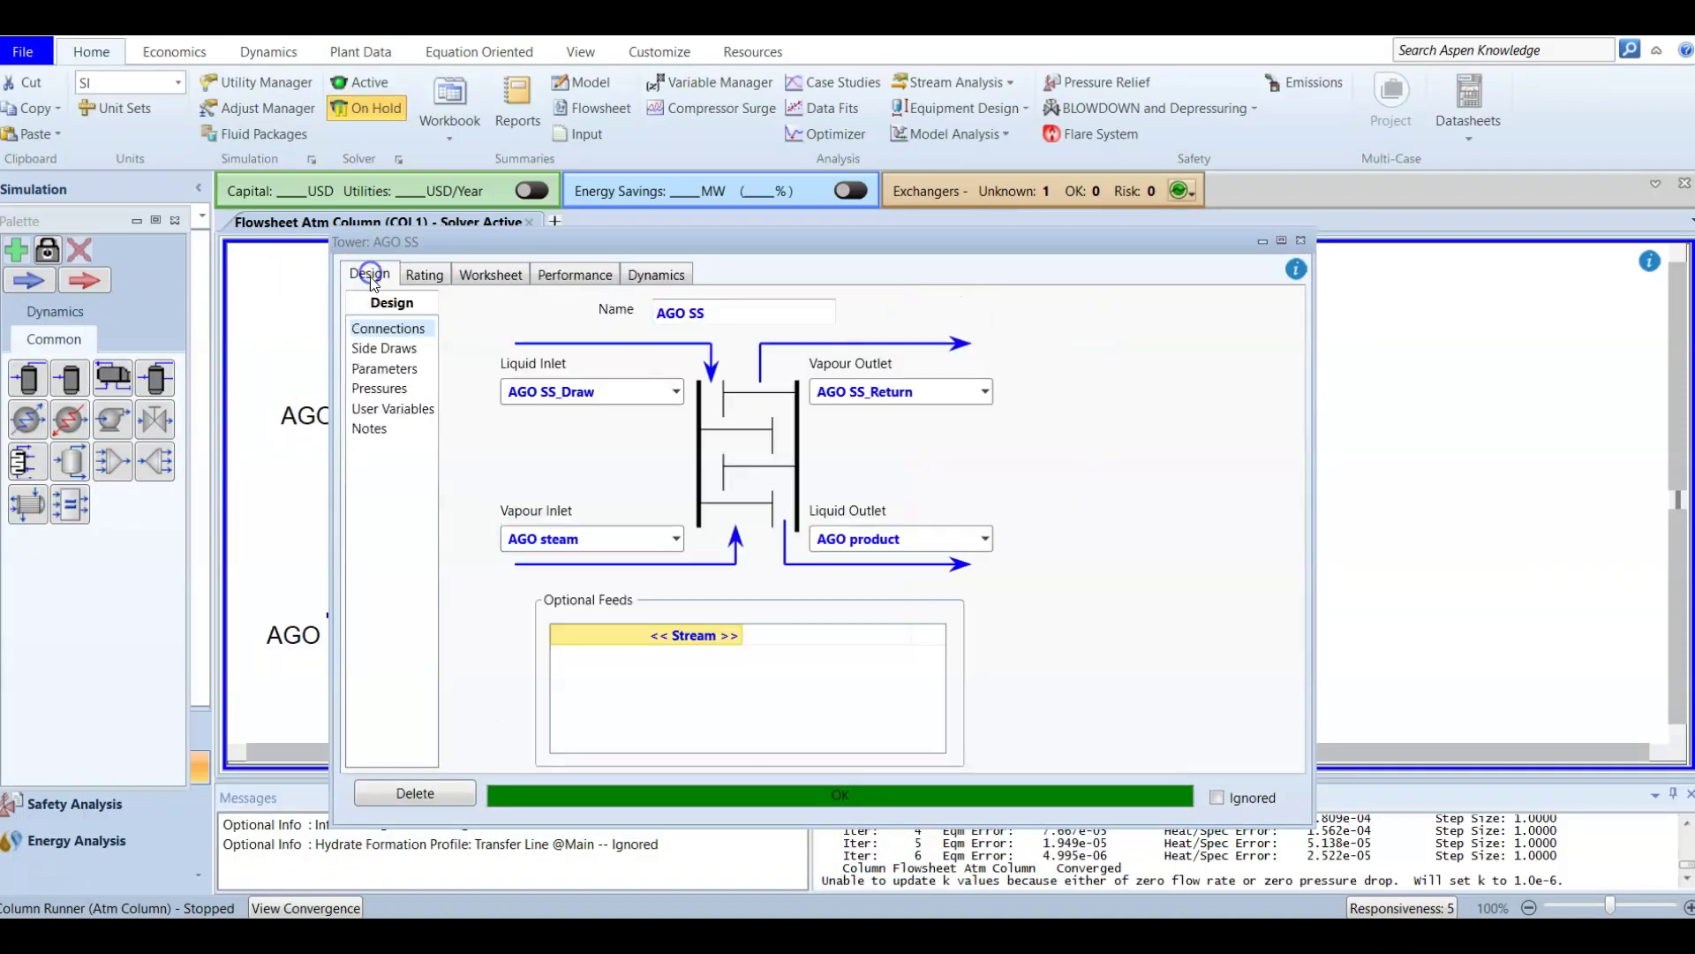
left_click(377, 350)
left_click(380, 368)
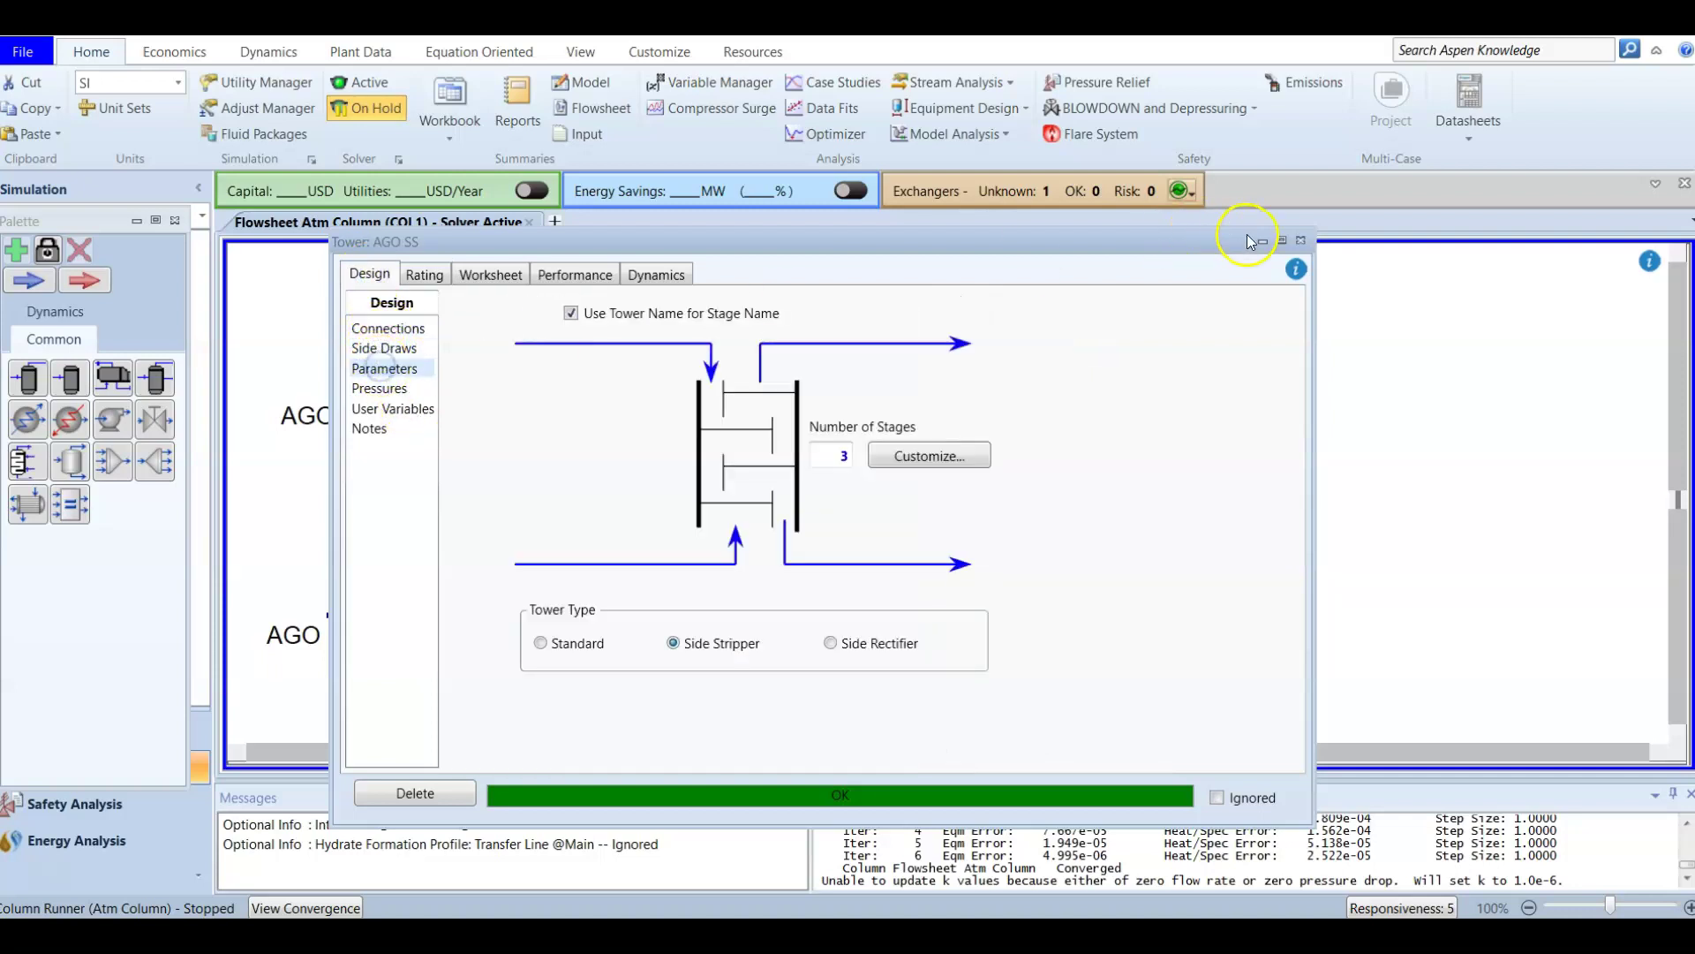
left_click(1300, 243)
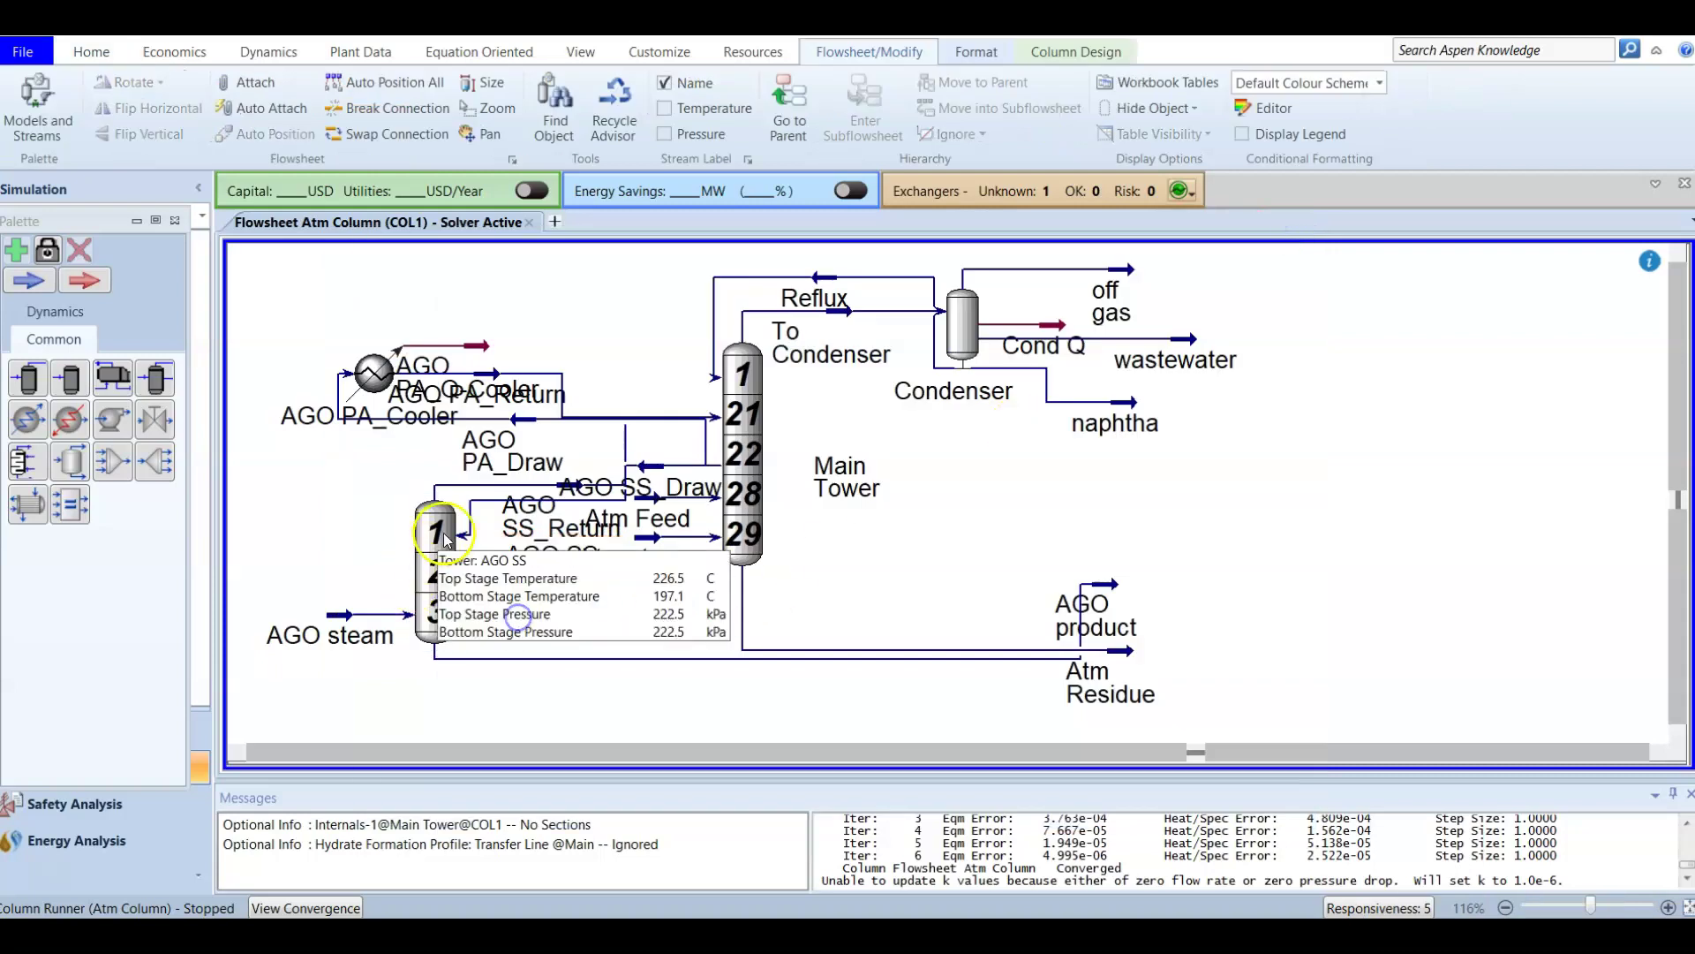
Return from the Atm Column subflowsheet to the parent flowsheet
mouse_move(436, 600)
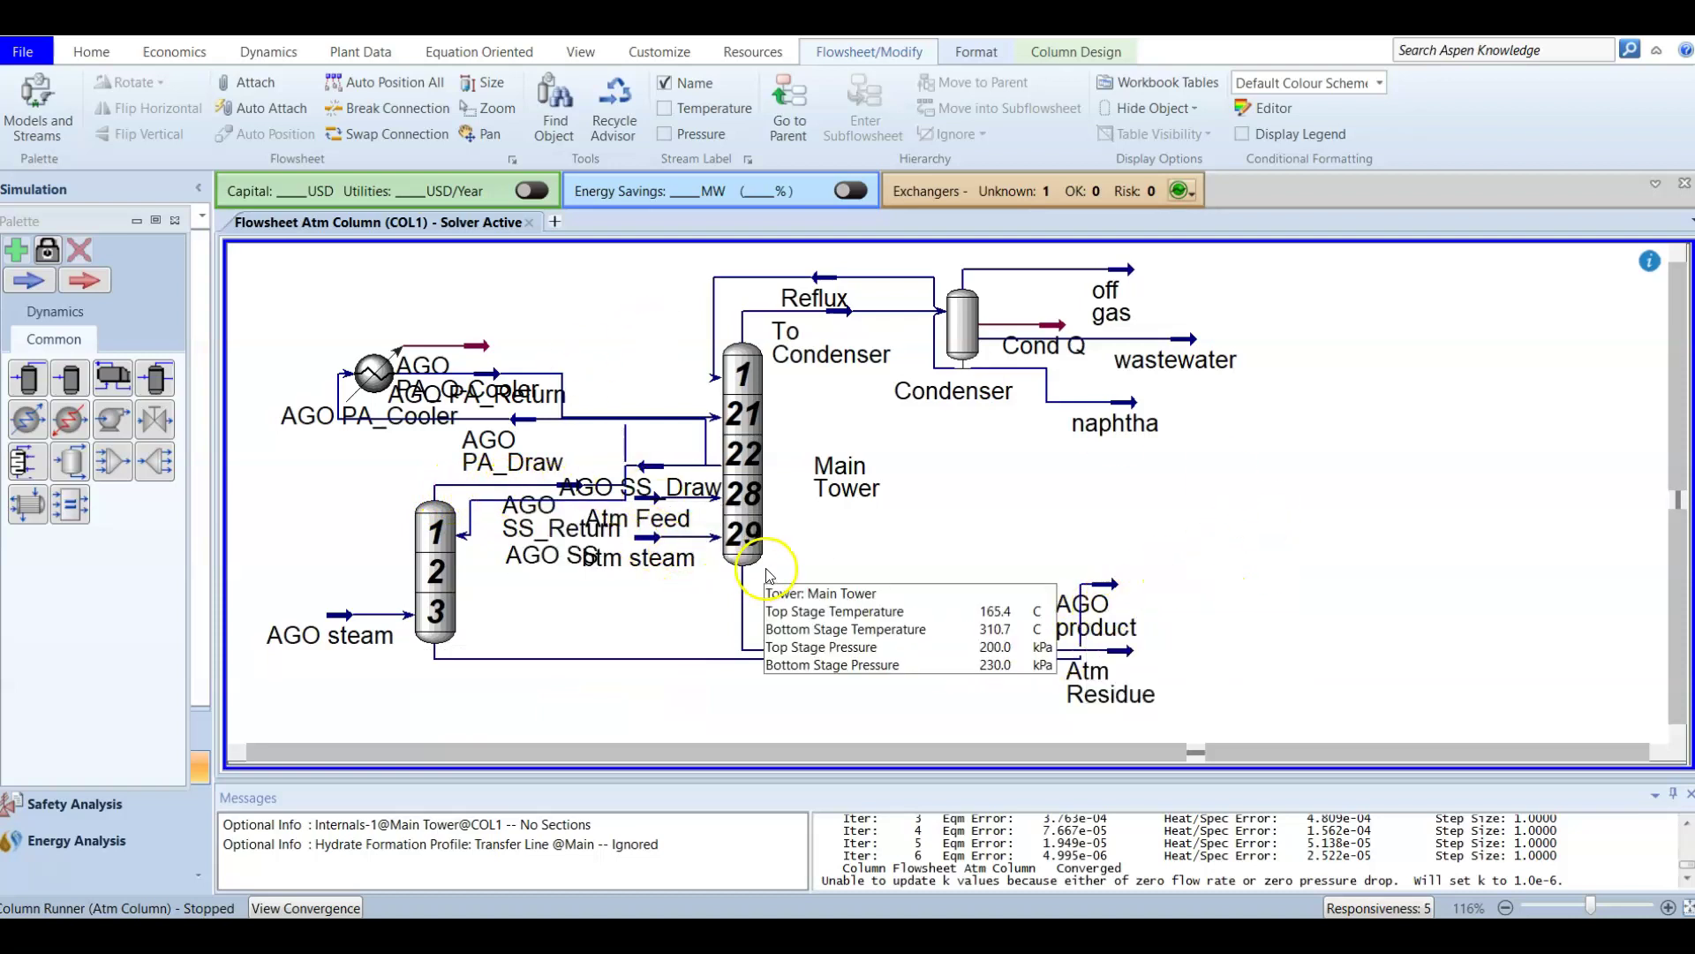
left_click(784, 132)
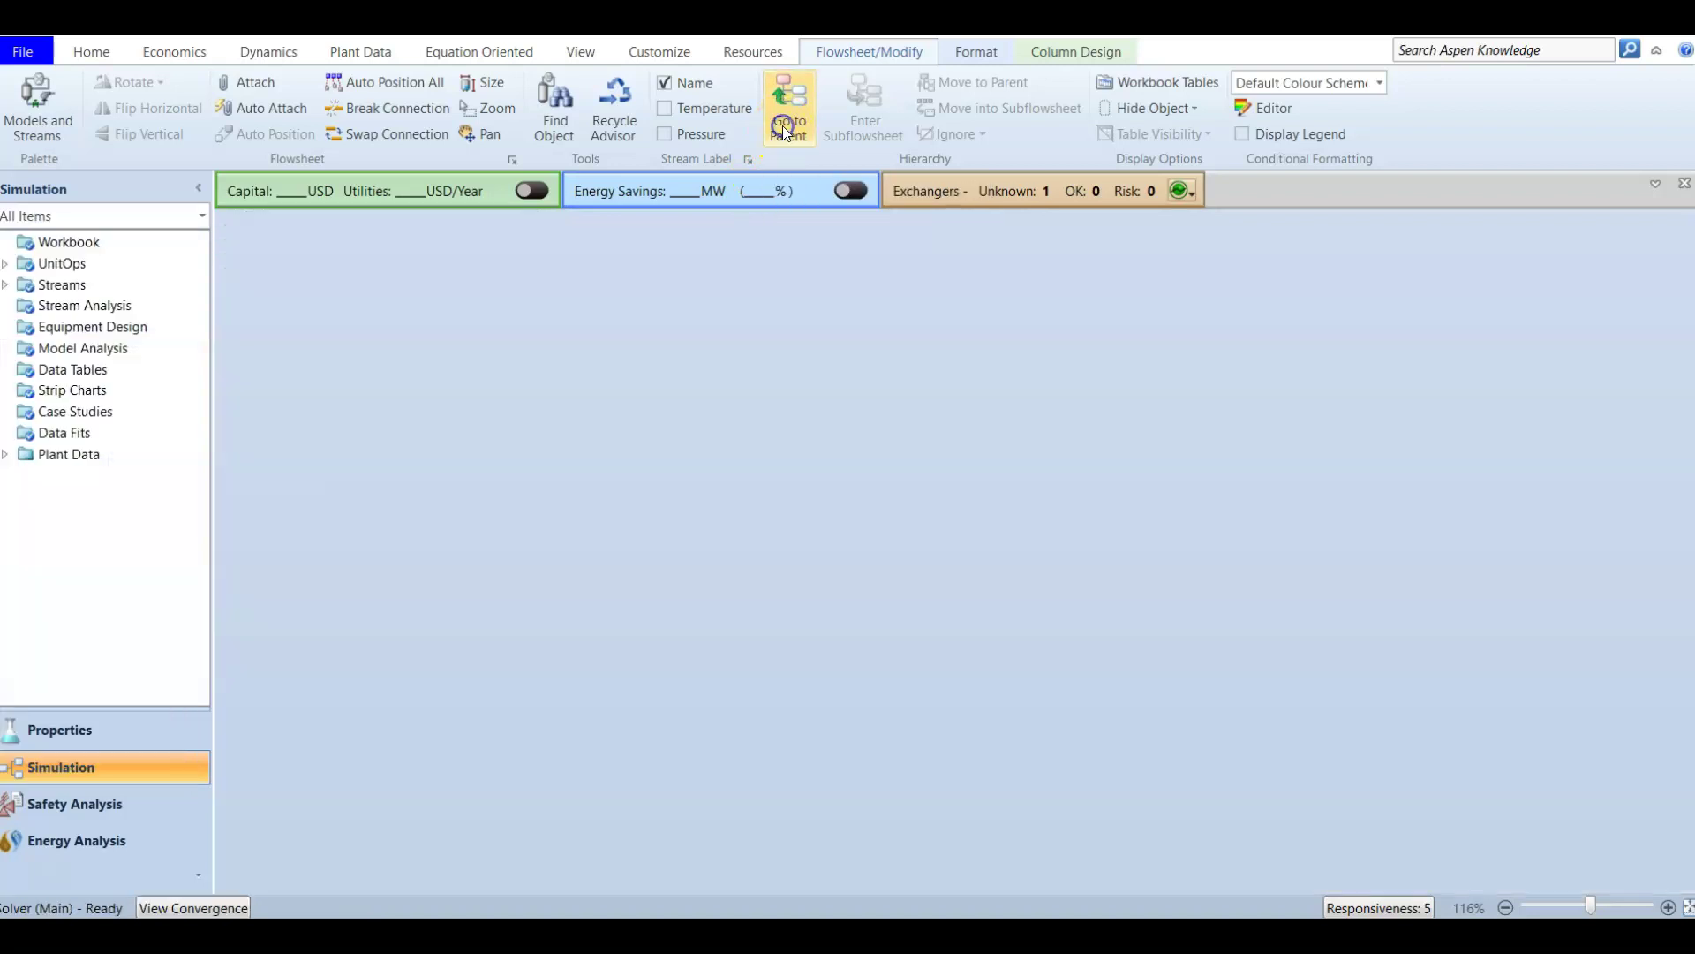